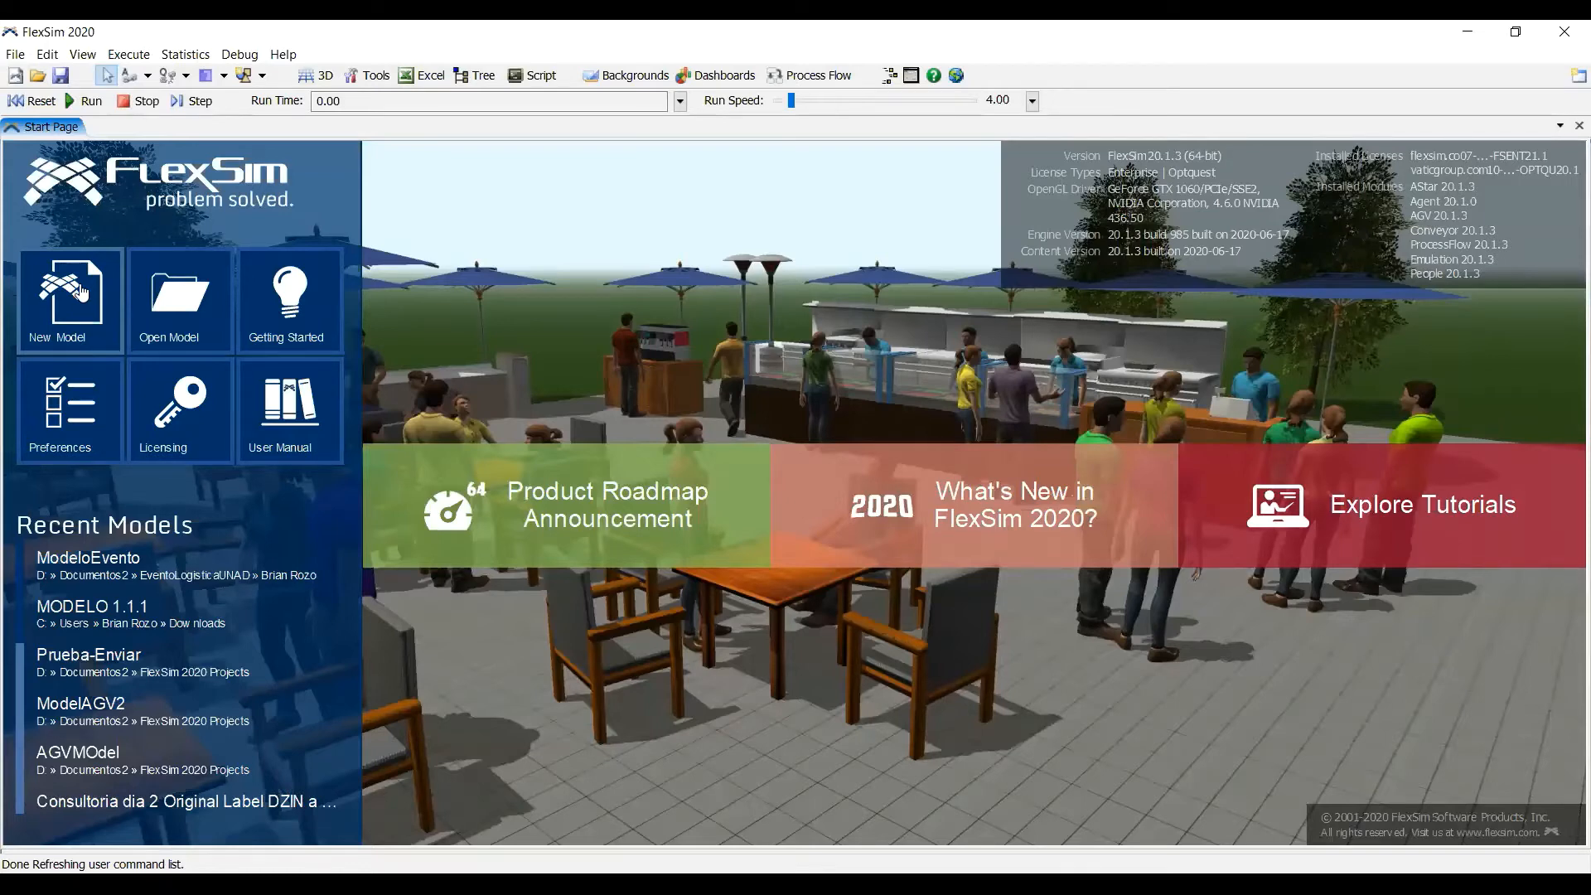
# Step: Create a new model with seconds, meters and liters as its units and an 8:00:00 a.m. start time
pyautogui.click(81, 295)
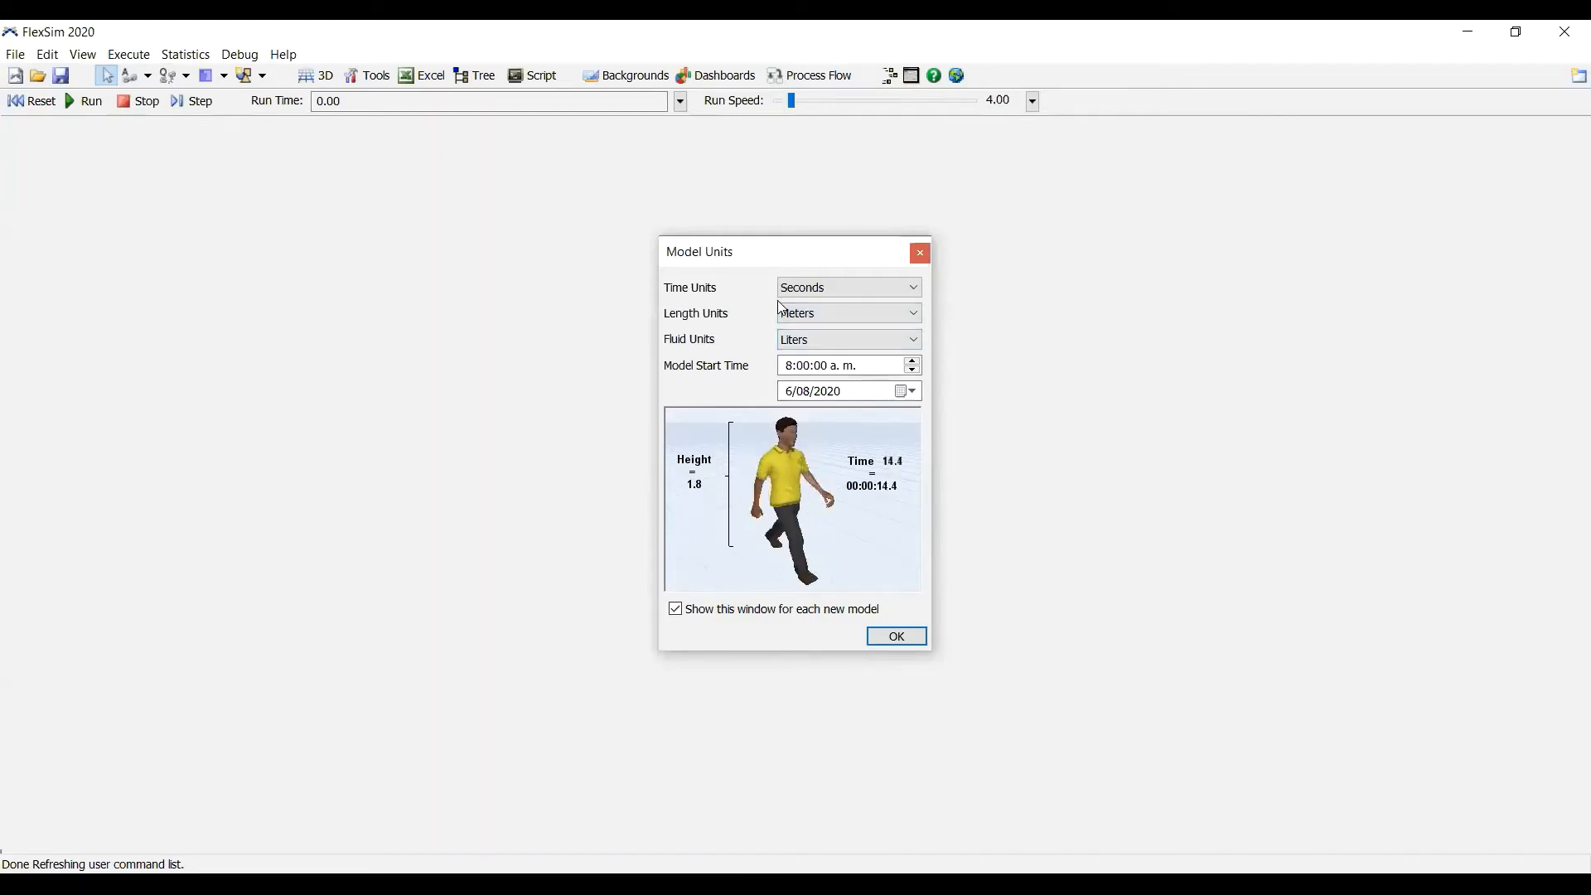
pyautogui.click(808, 287)
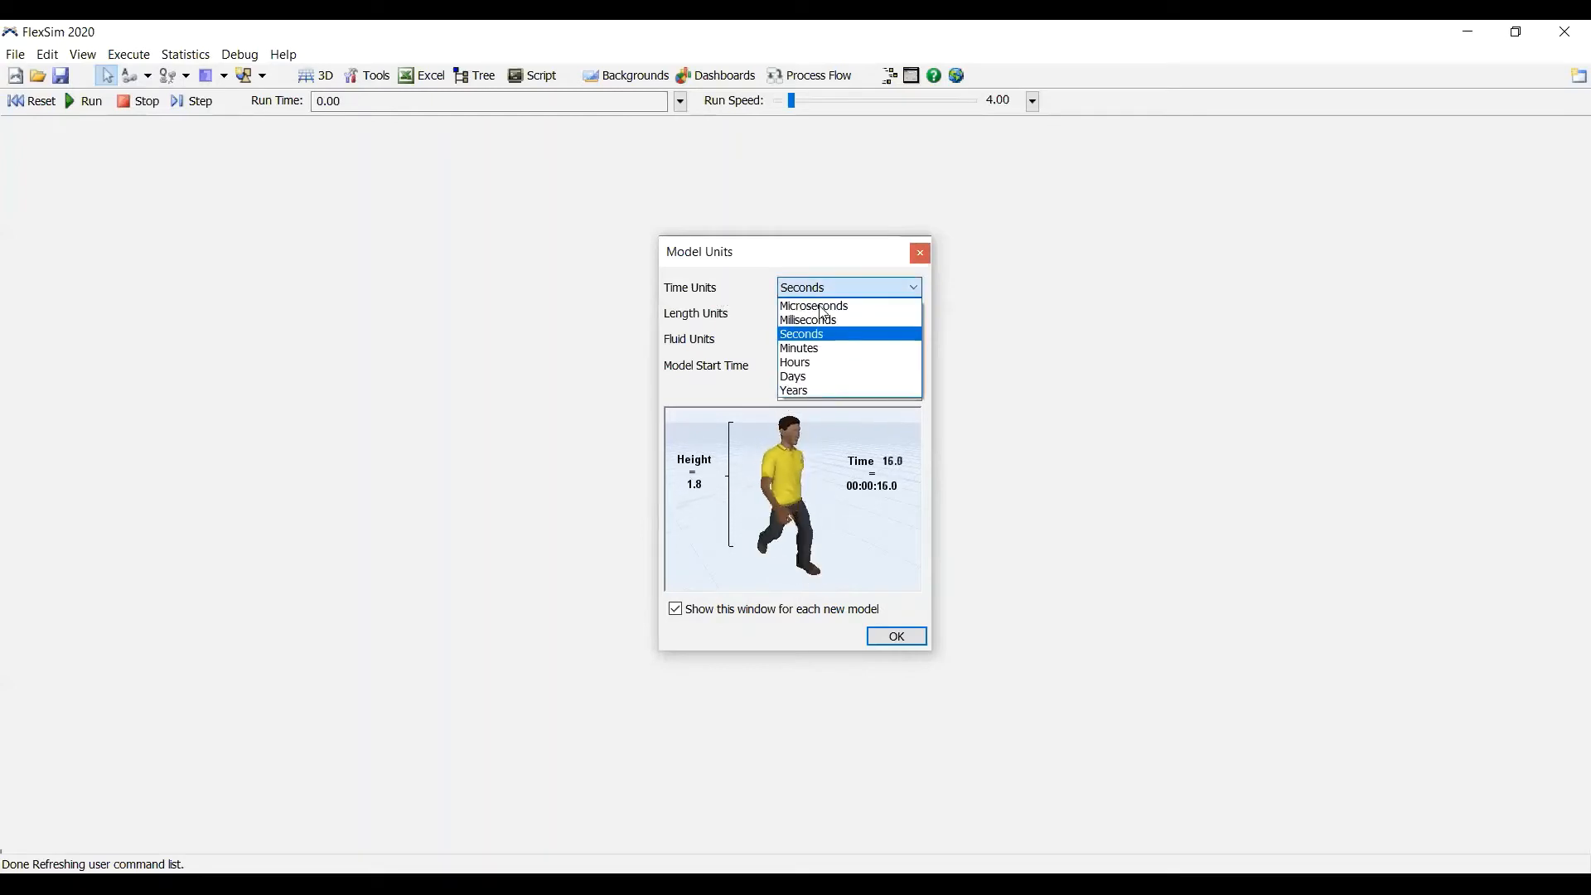
pyautogui.click(743, 305)
pyautogui.click(785, 314)
pyautogui.click(779, 344)
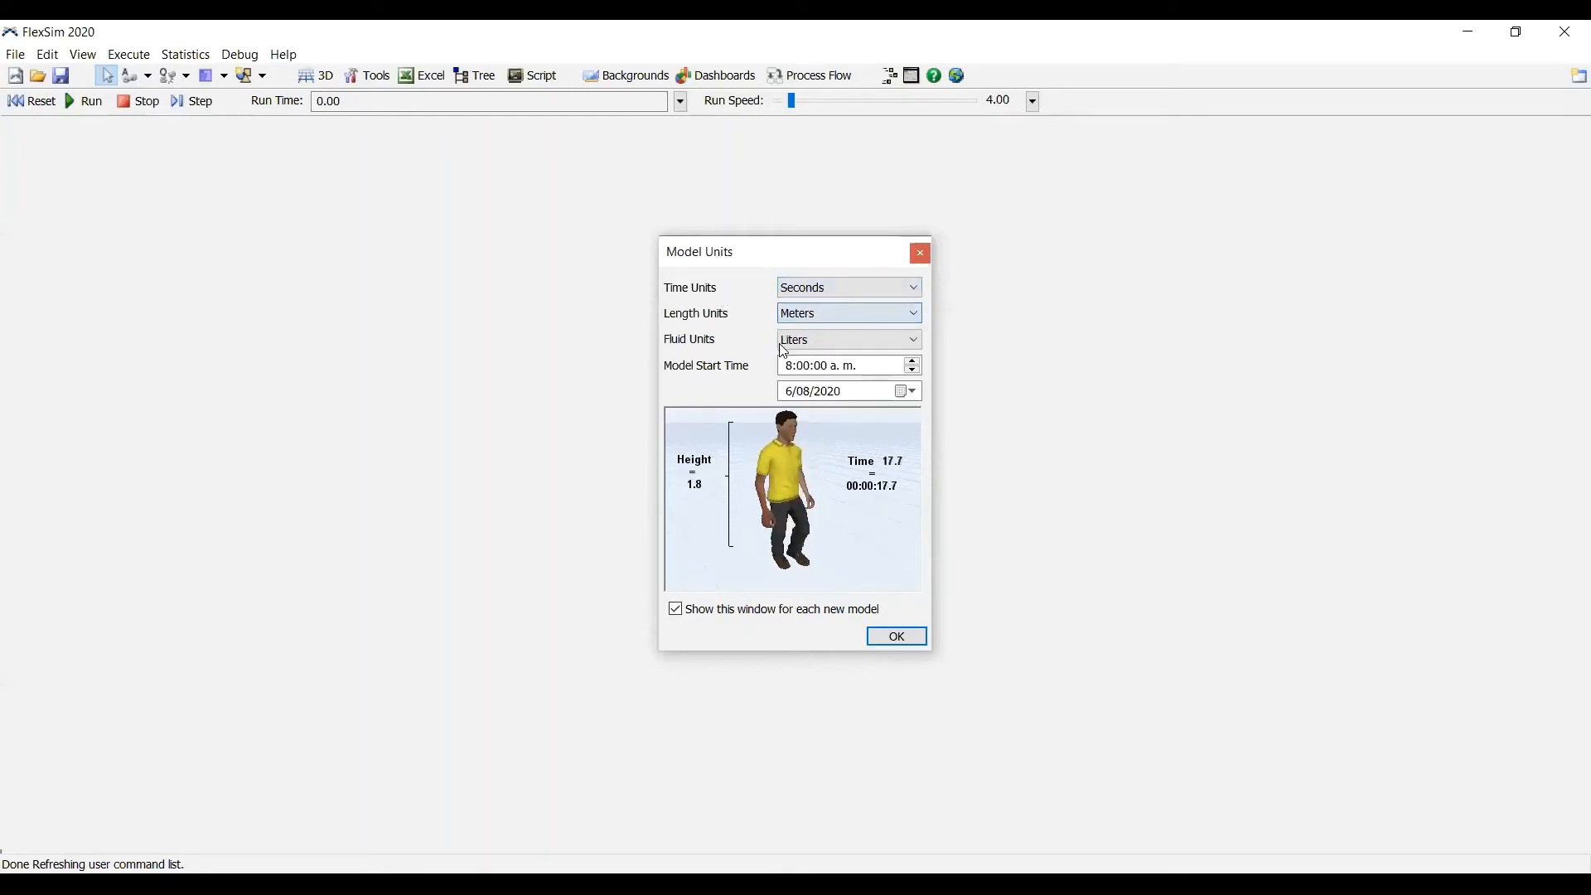
pyautogui.click(783, 344)
pyautogui.click(750, 348)
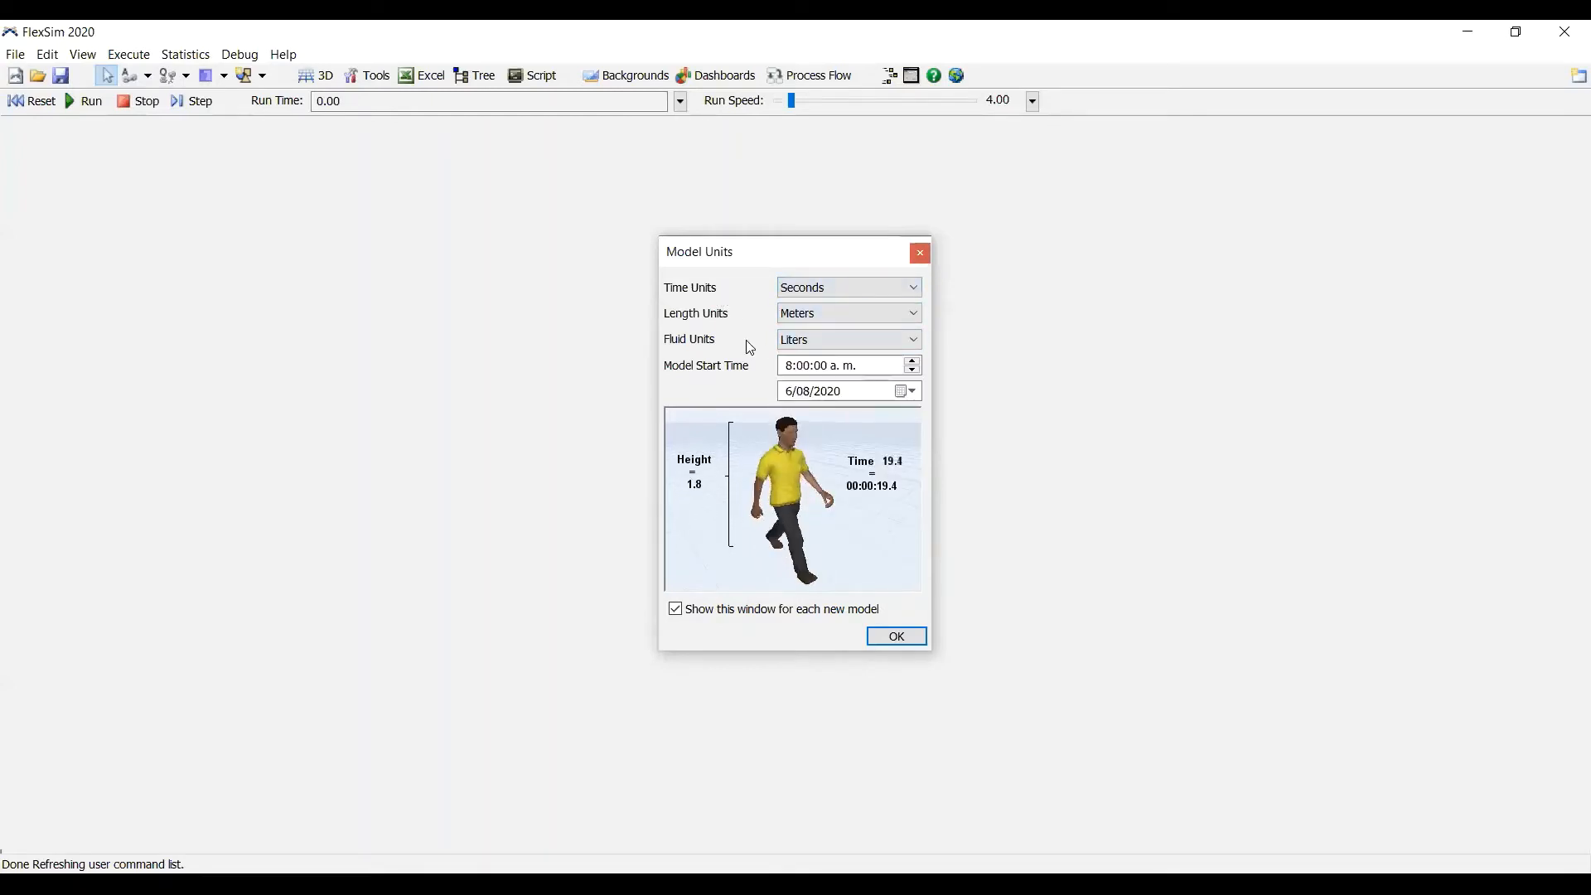
pyautogui.click(895, 636)
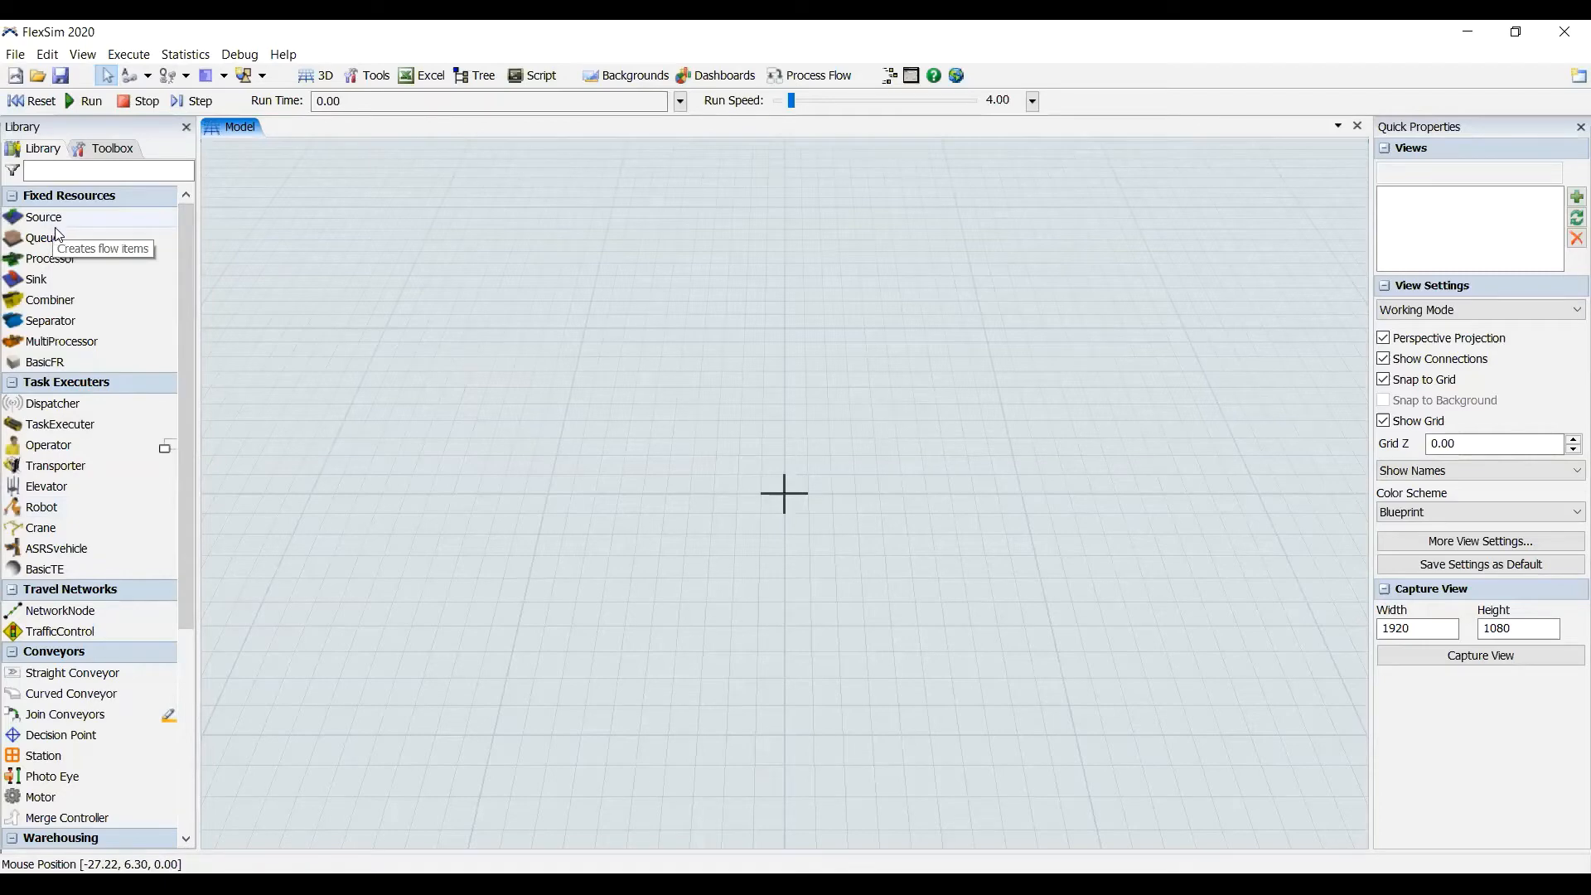
# Step: Look through the standard object library, from fixed resources and task executers to conveyors, warehousing and visual objects
pyautogui.scroll(-5, 94, 388)
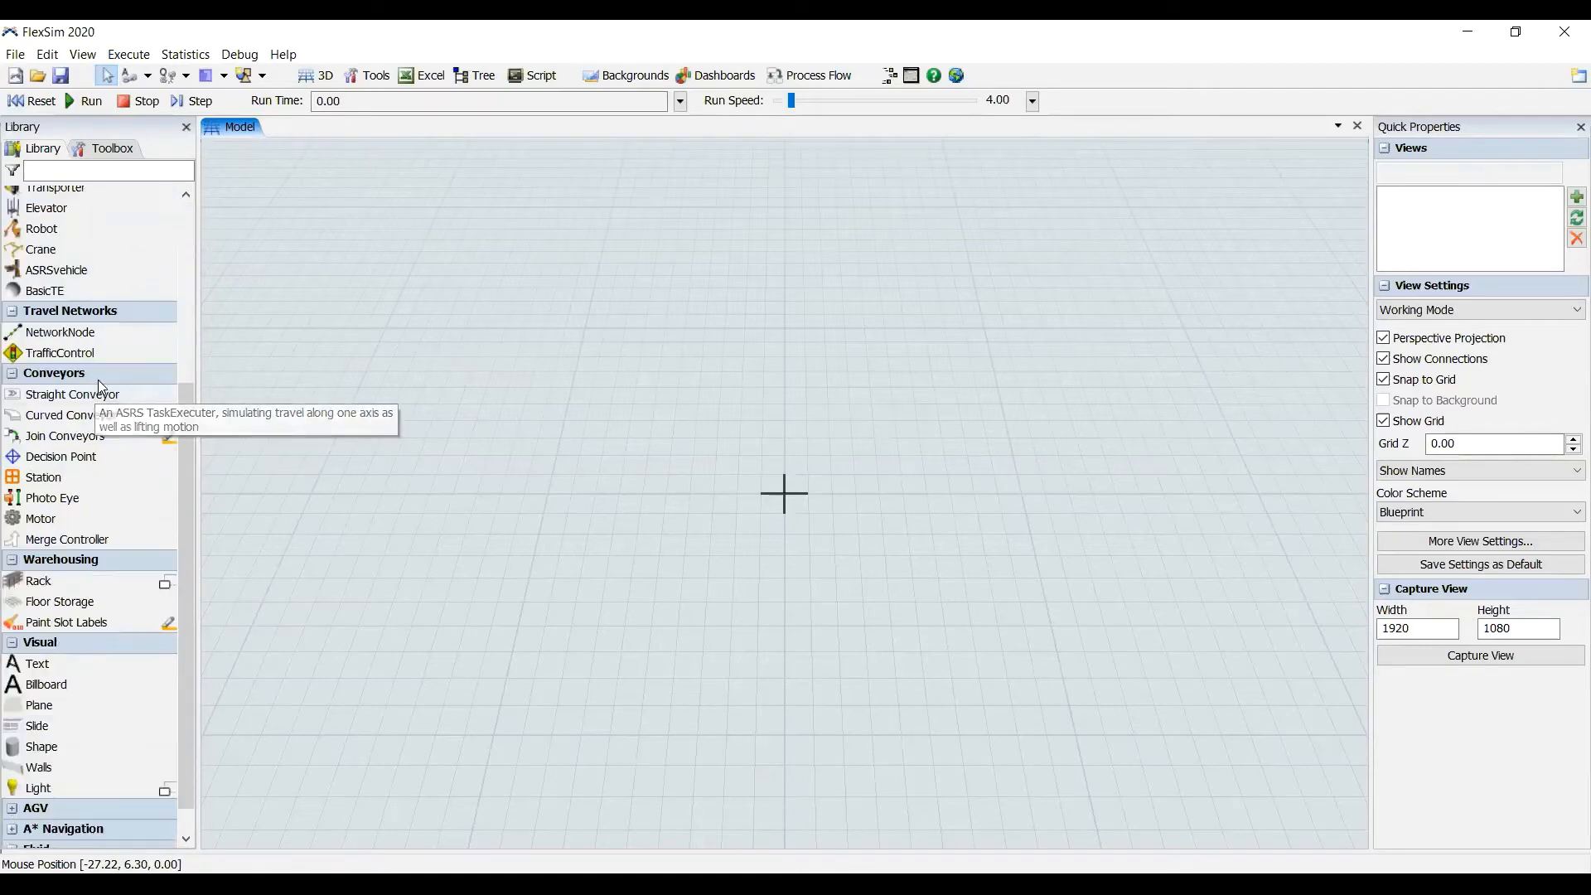
pyautogui.scroll(5, 90, 450)
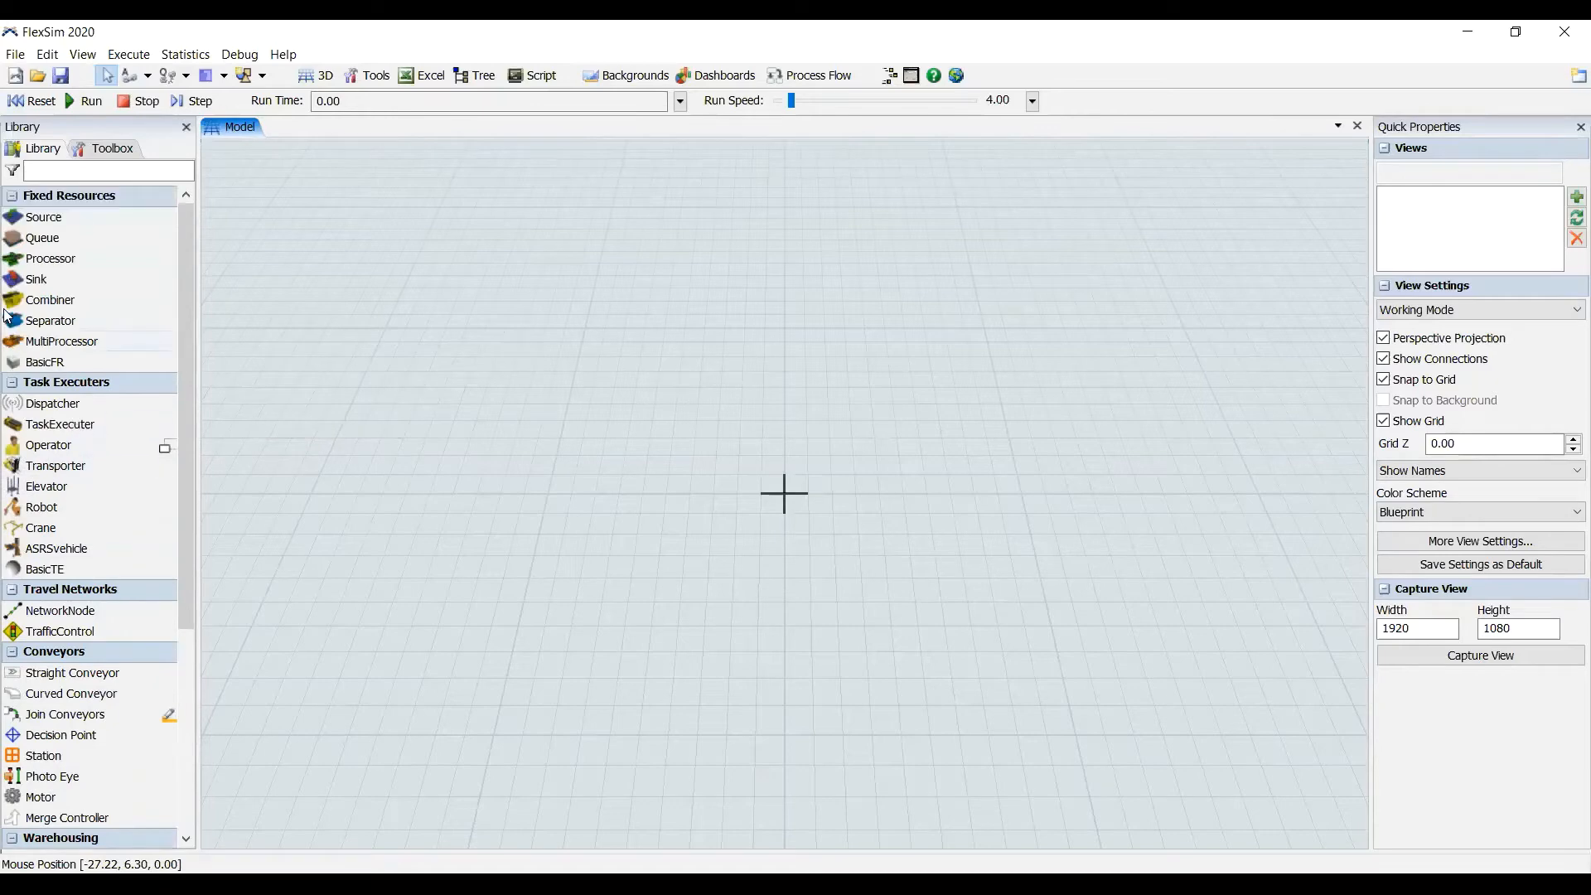
pyautogui.scroll(-4, 31, 314)
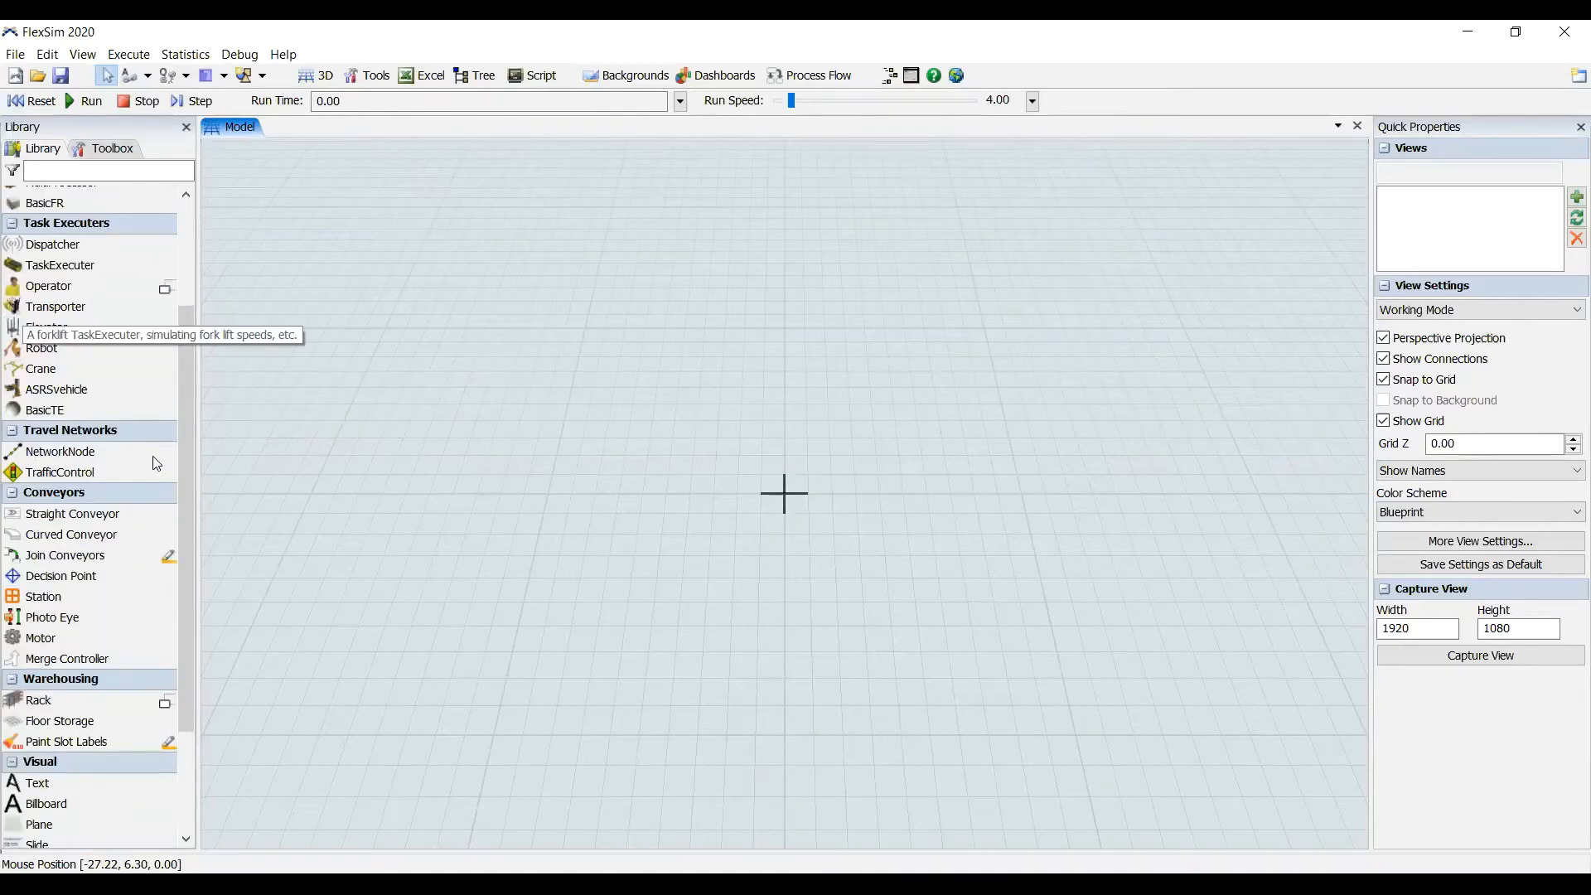
pyautogui.scroll(3, 32, 315)
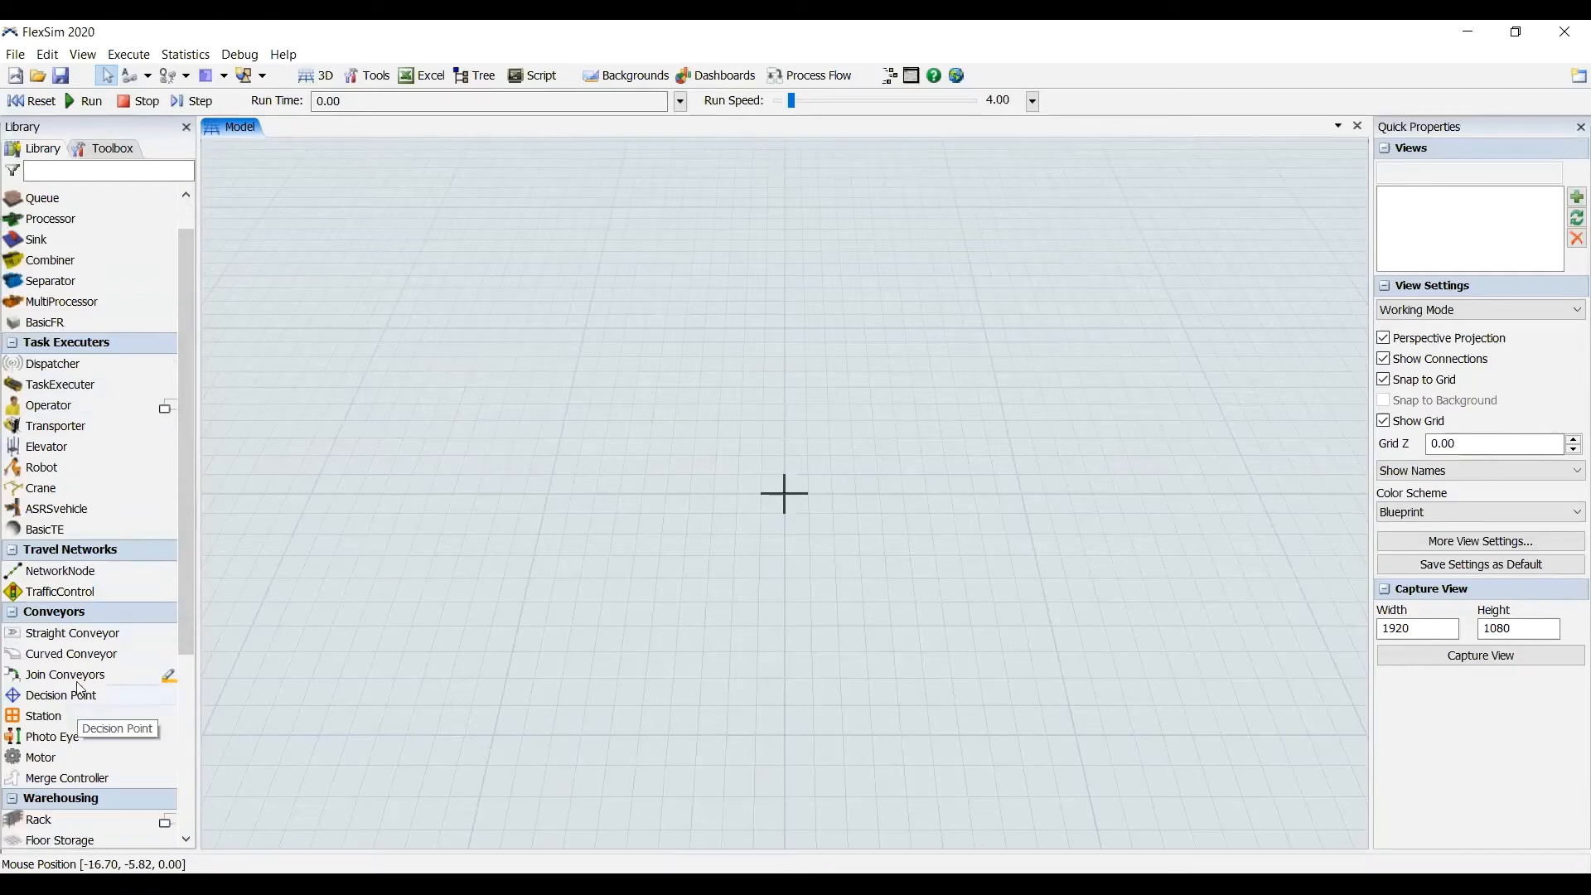
pyautogui.scroll(-1, 139, 593)
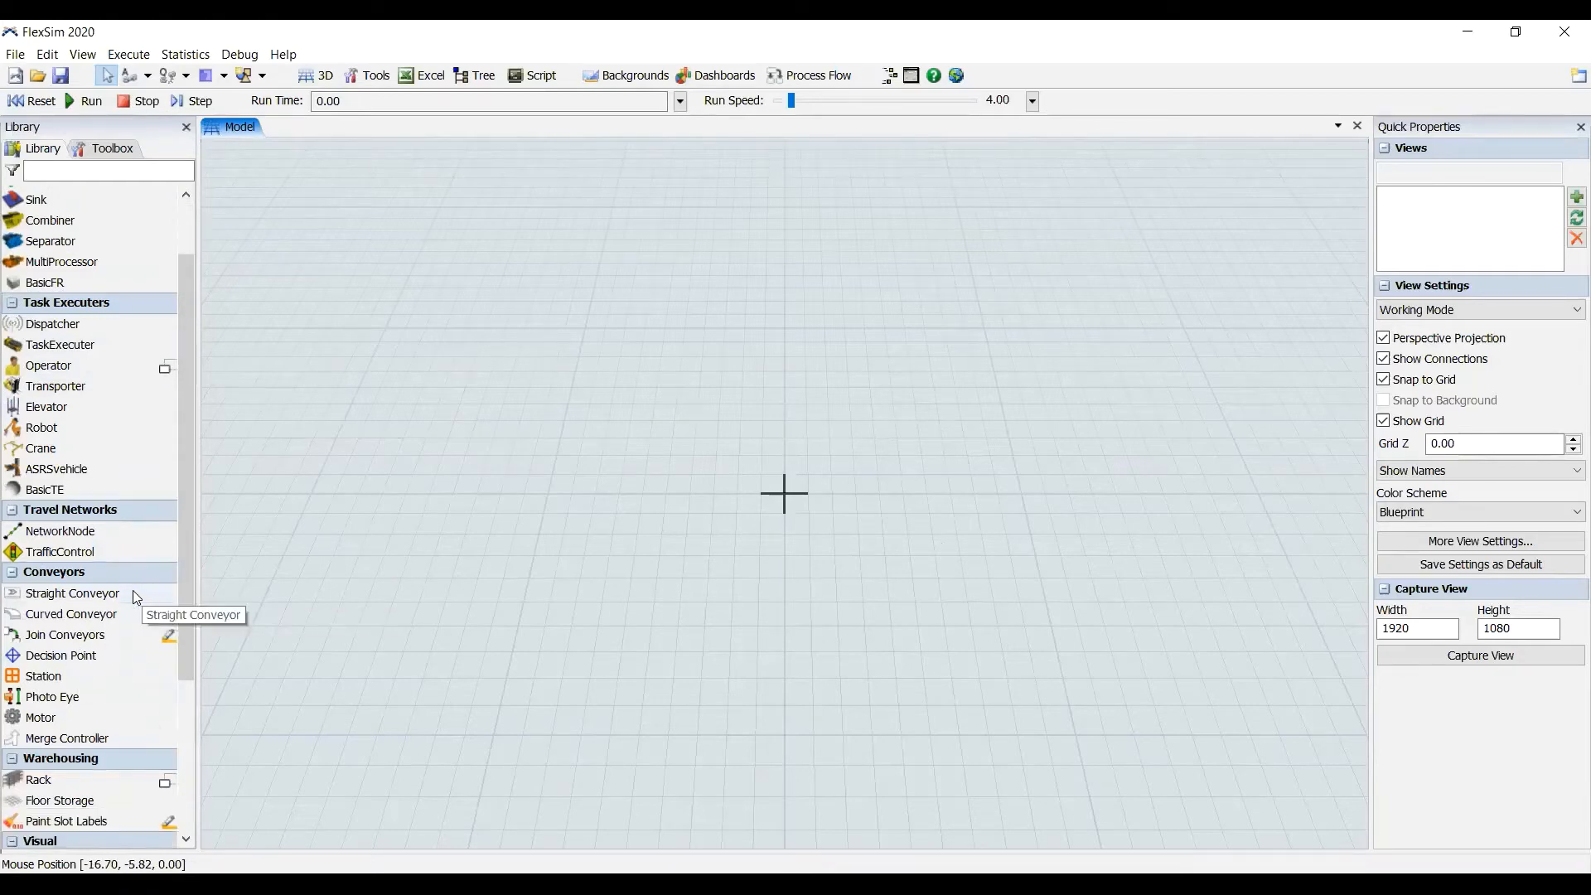
pyautogui.scroll(1, 131, 559)
pyautogui.scroll(1, 127, 551)
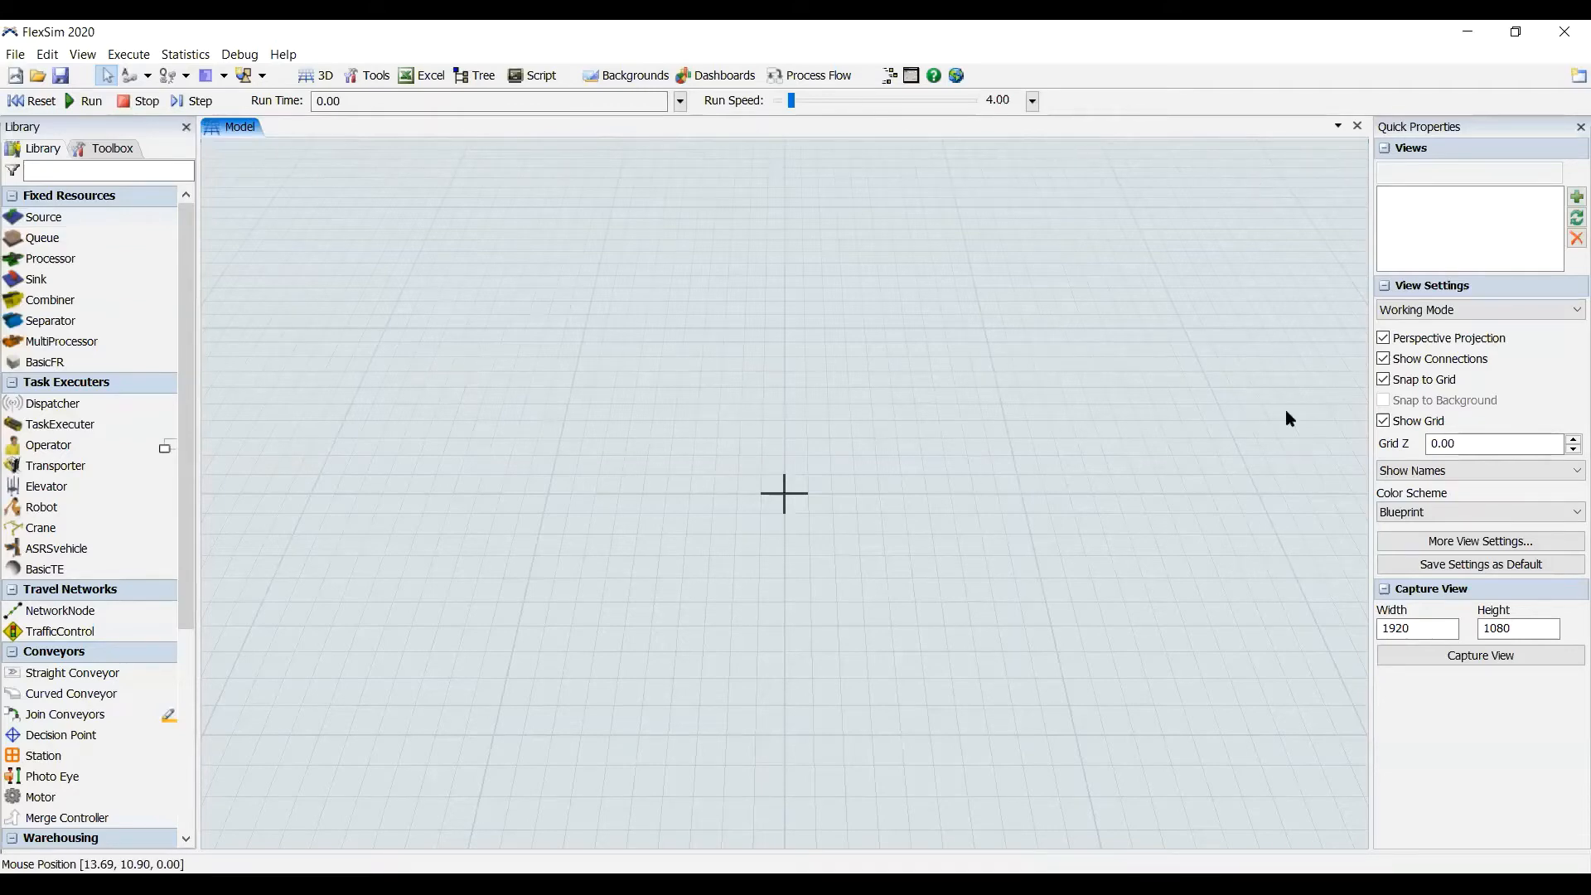
# Step: Switch the modelling environment to Healthcare
pyautogui.click(1564, 78)
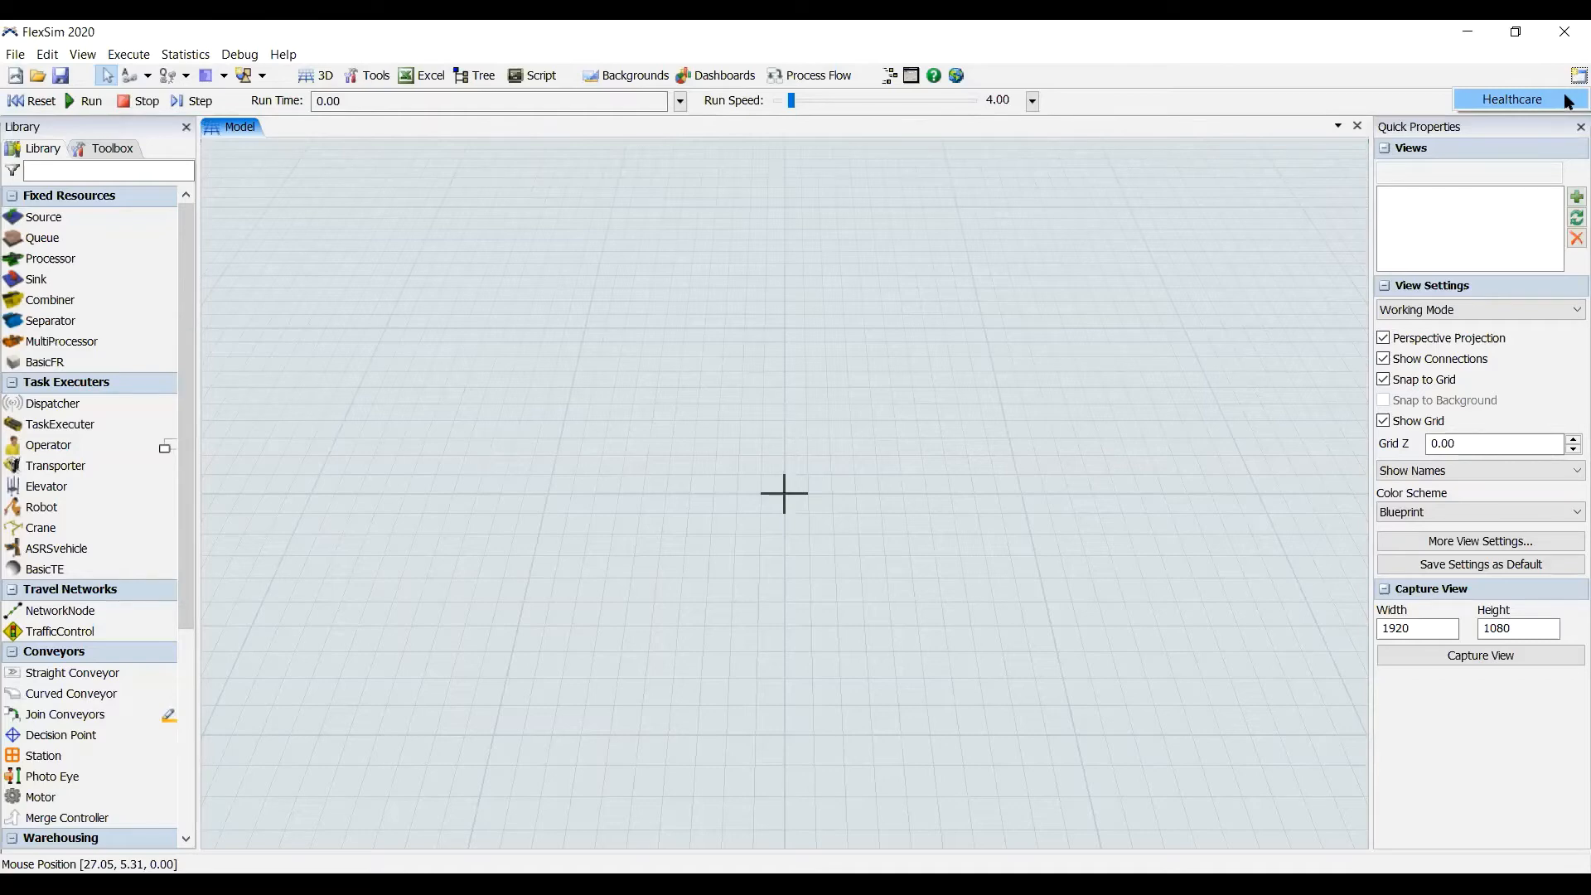
pyautogui.click(1520, 98)
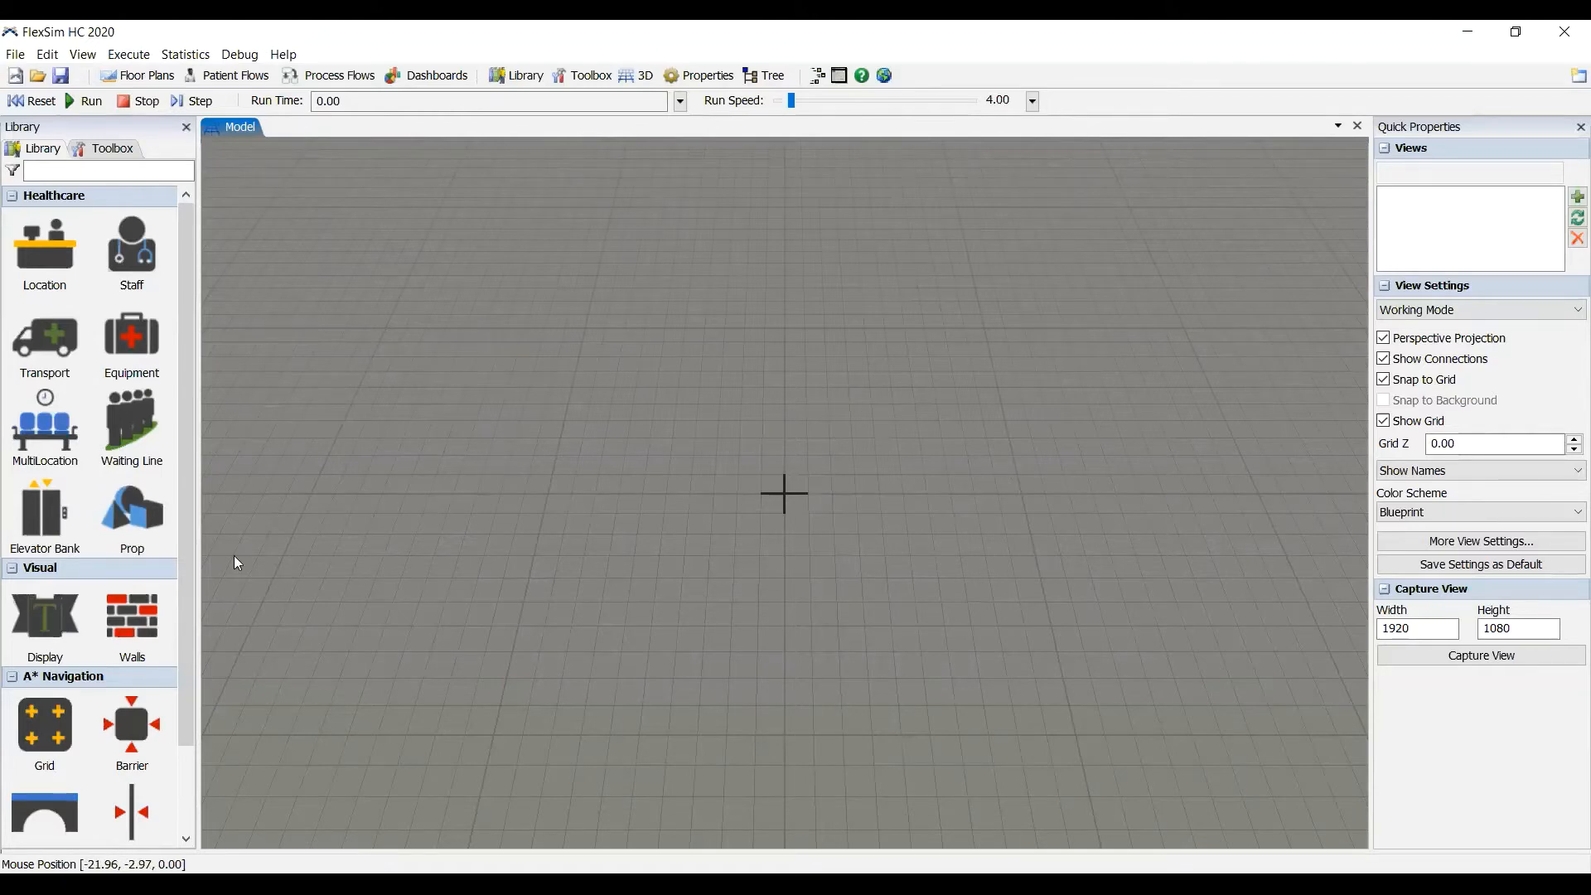
pyautogui.moveTo(742, 477); pyautogui.dragTo(747, 489)
pyautogui.moveTo(747, 488); pyautogui.dragTo(814, 474, button='right')
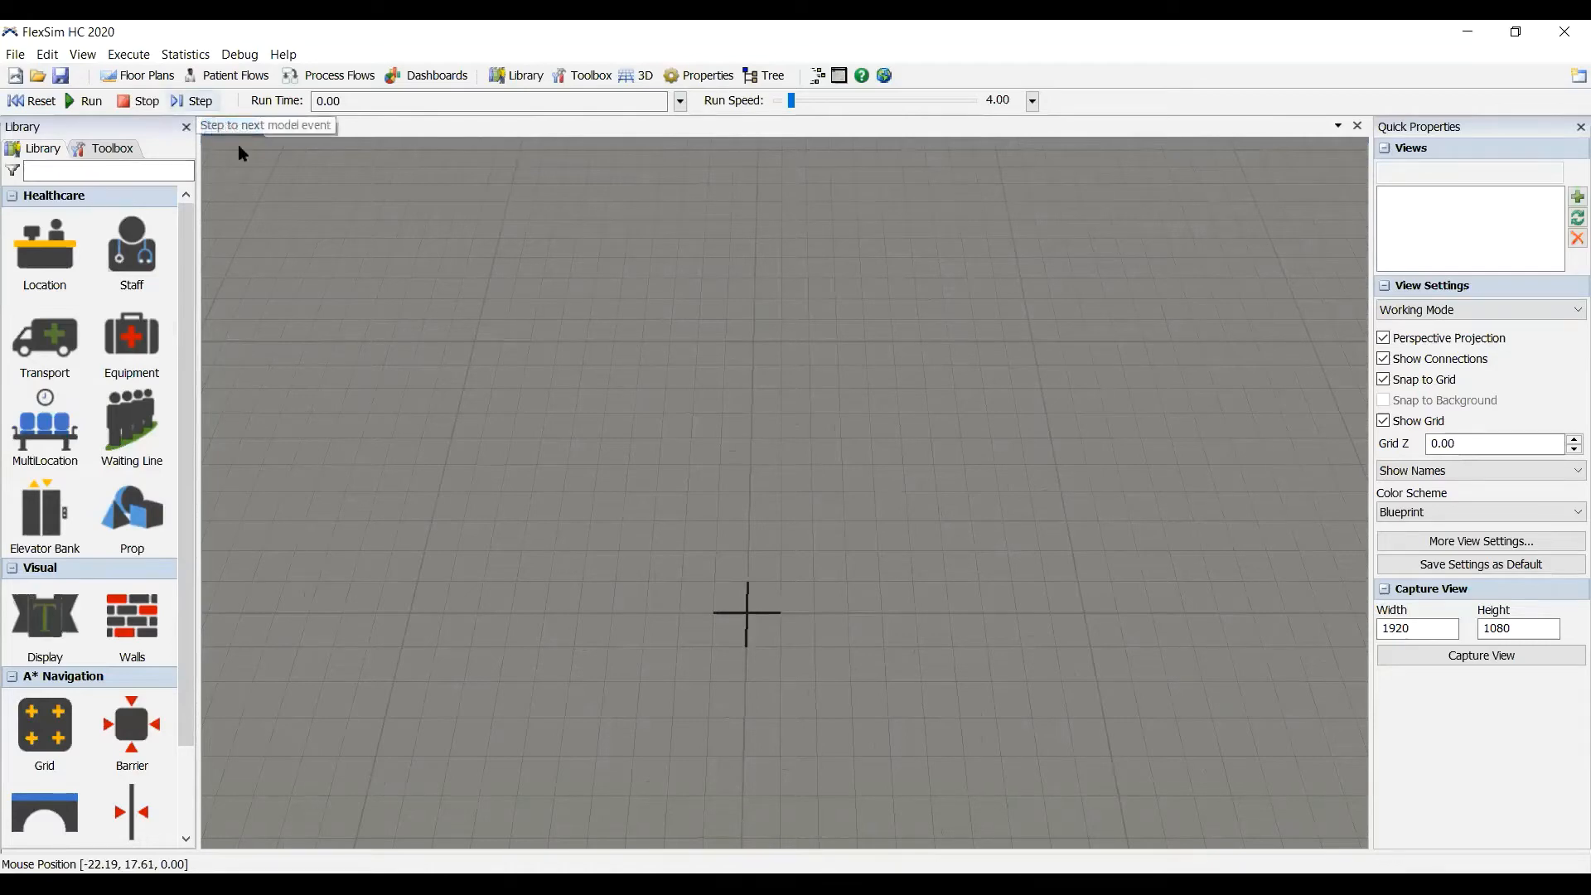
pyautogui.scroll(-2, 643, 550)
pyautogui.scroll(3, 651, 551)
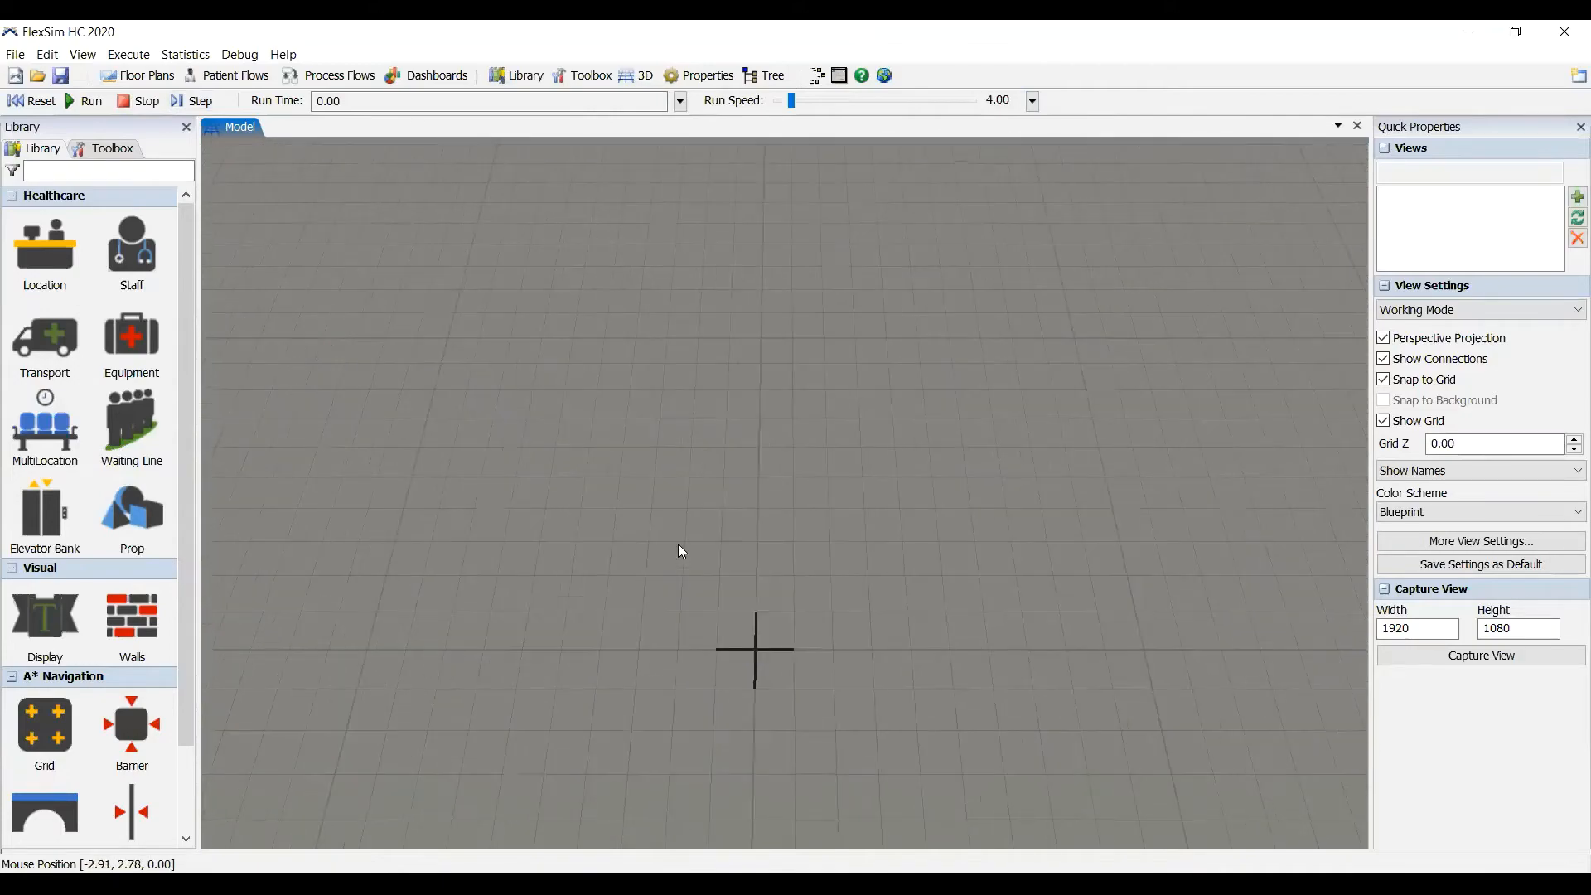
pyautogui.moveTo(675, 553)
pyautogui.mouseDown(button='right')
pyautogui.moveTo(665, 581)
pyautogui.moveTo(679, 562)
pyautogui.mouseUp(button='right')
pyautogui.scroll(-3, 69, 27)
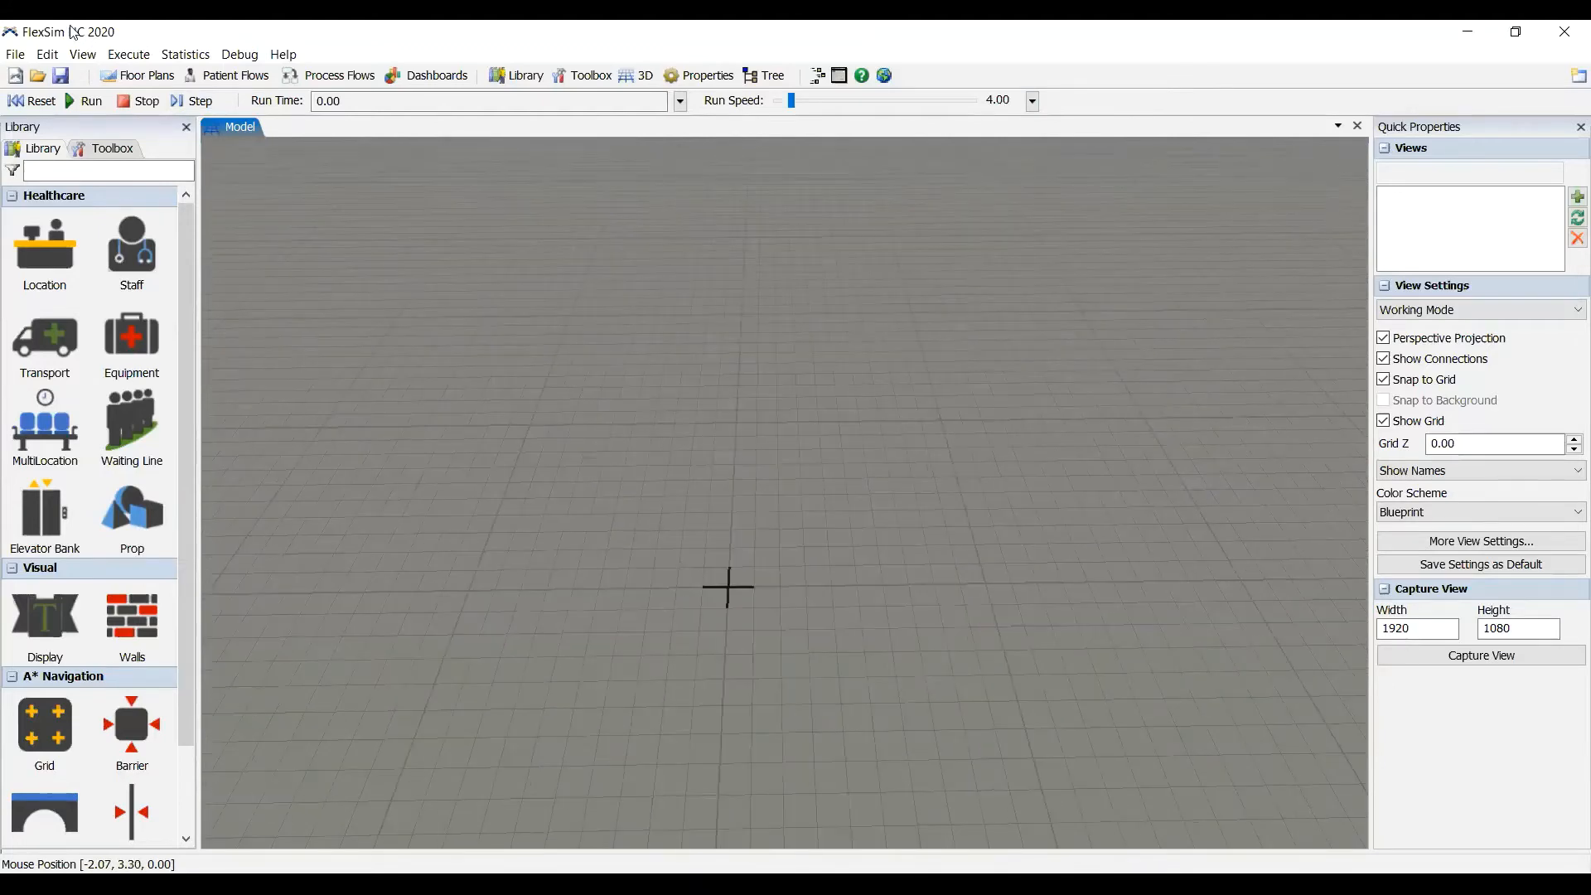
# Step: Add a floor plan to the model and load the AutoCAD drawing ER_small from the desktop (Escritorio) into it
pyautogui.click(152, 81)
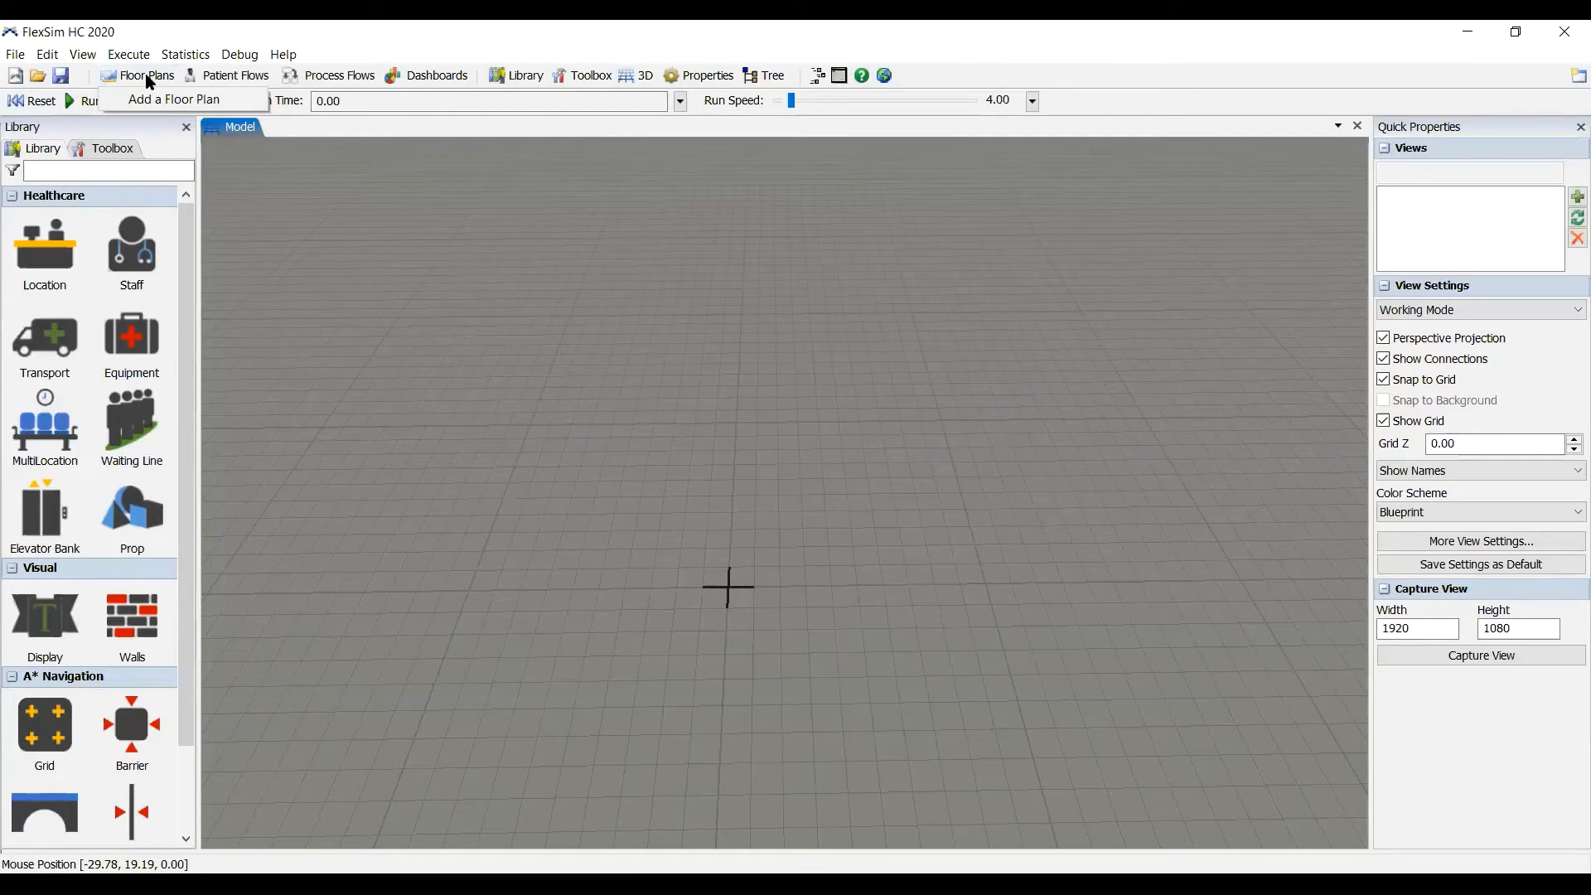
pyautogui.click(184, 97)
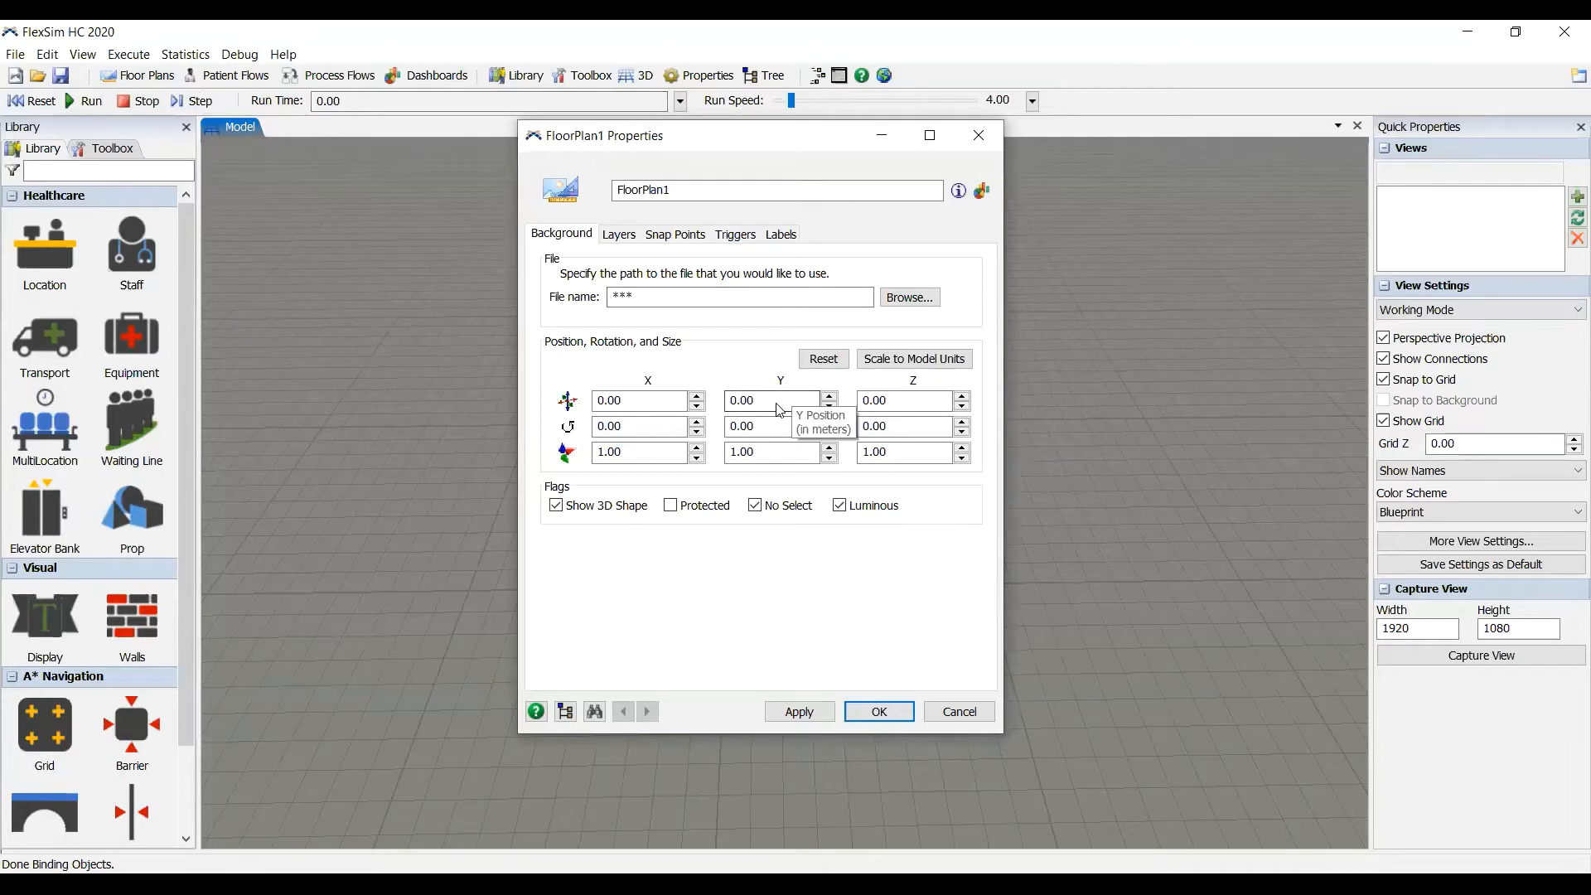
pyautogui.click(919, 298)
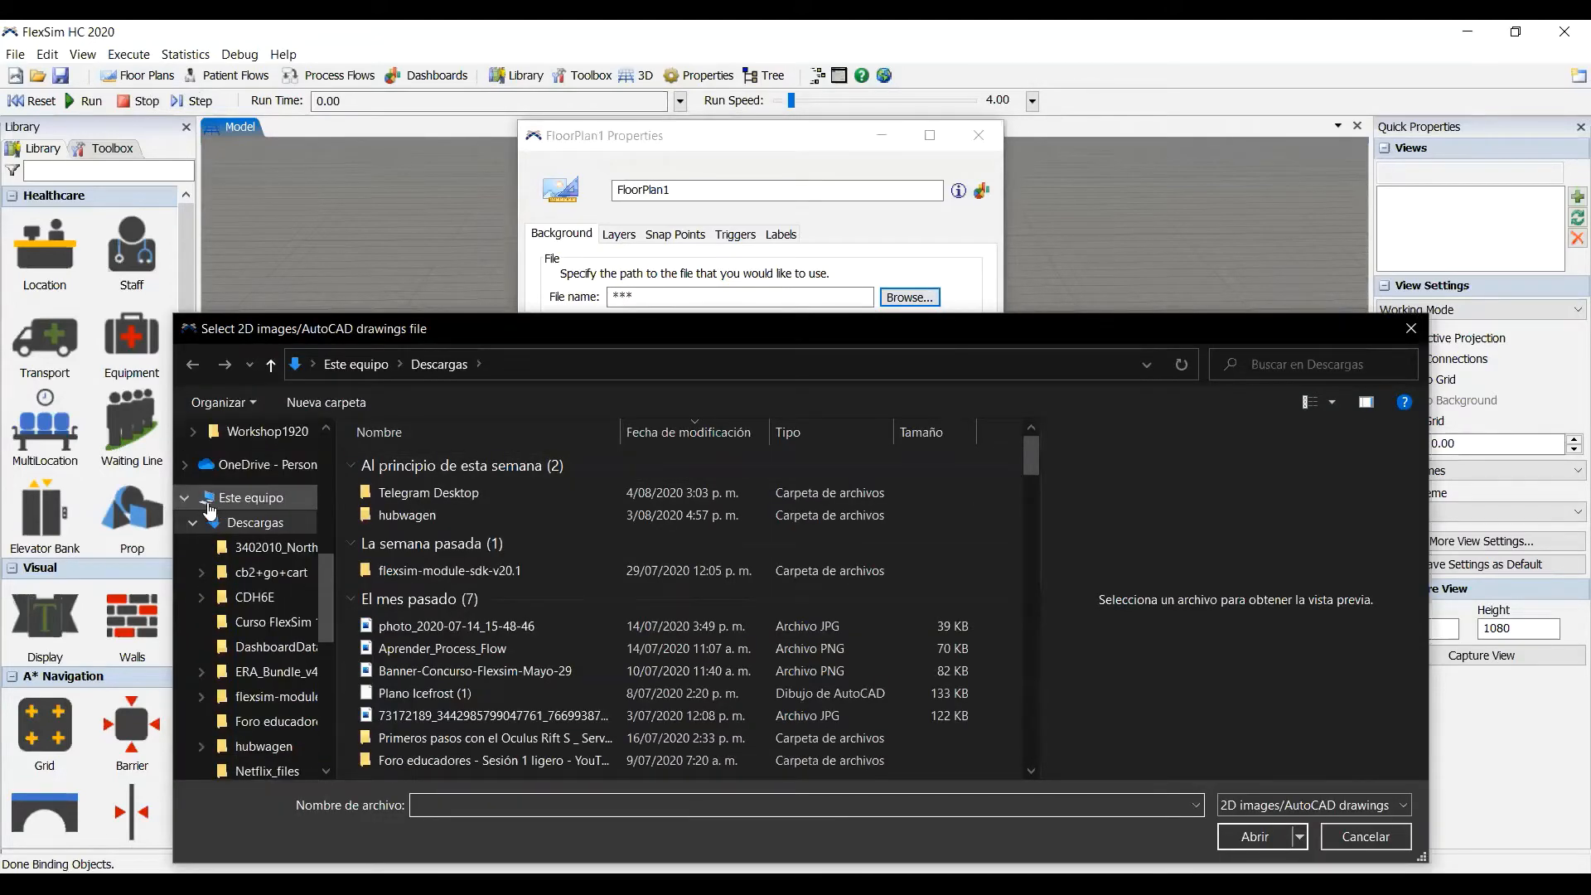
pyautogui.click(229, 551)
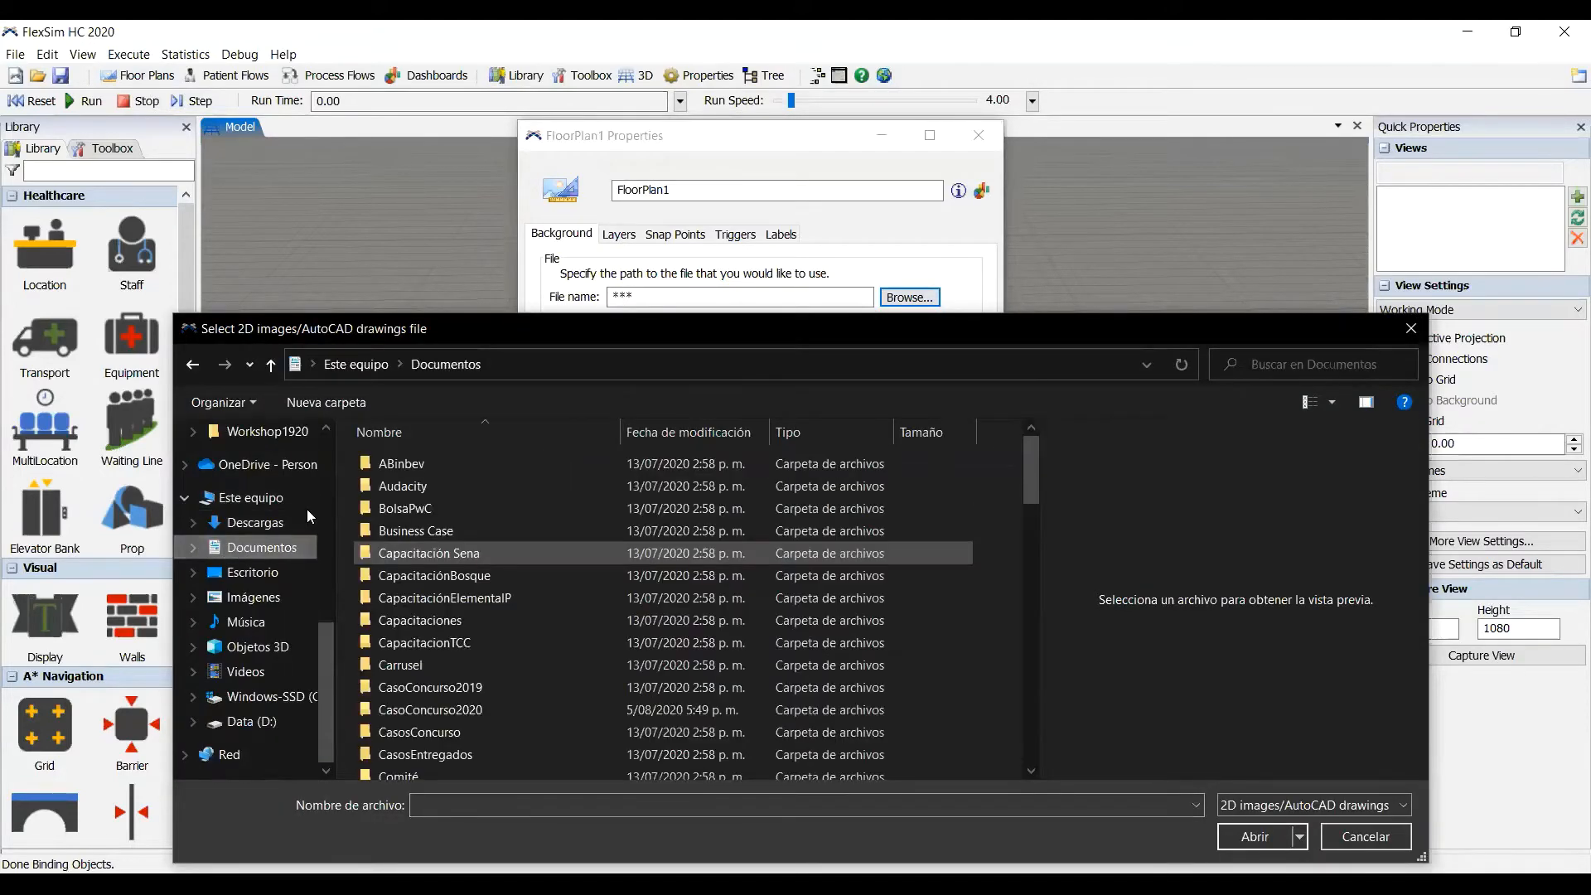
pyautogui.click(251, 571)
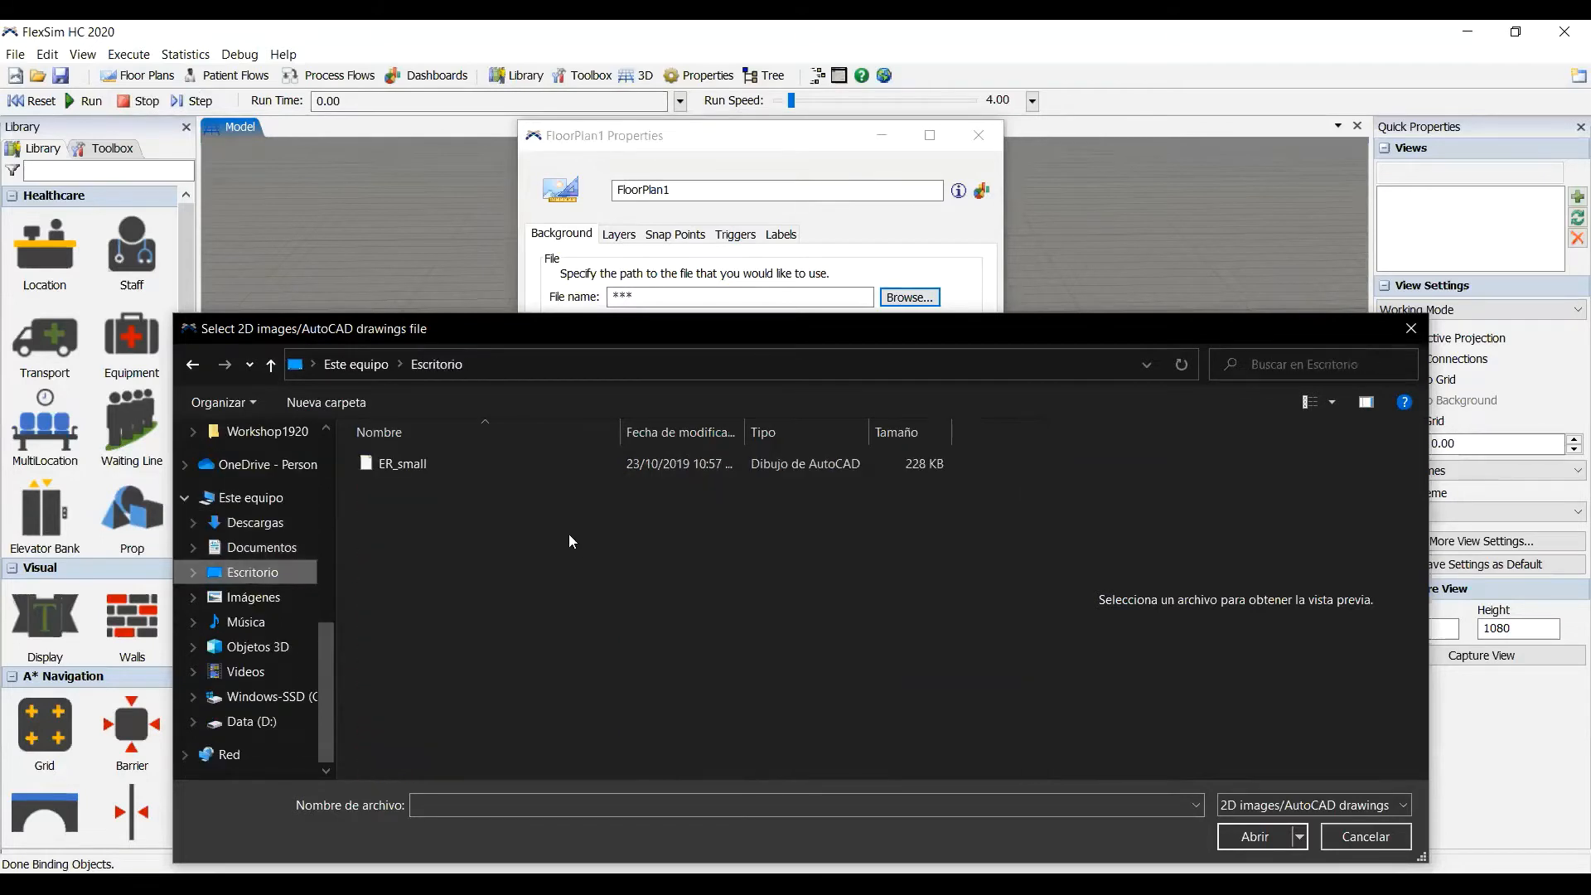
pyautogui.click(440, 469)
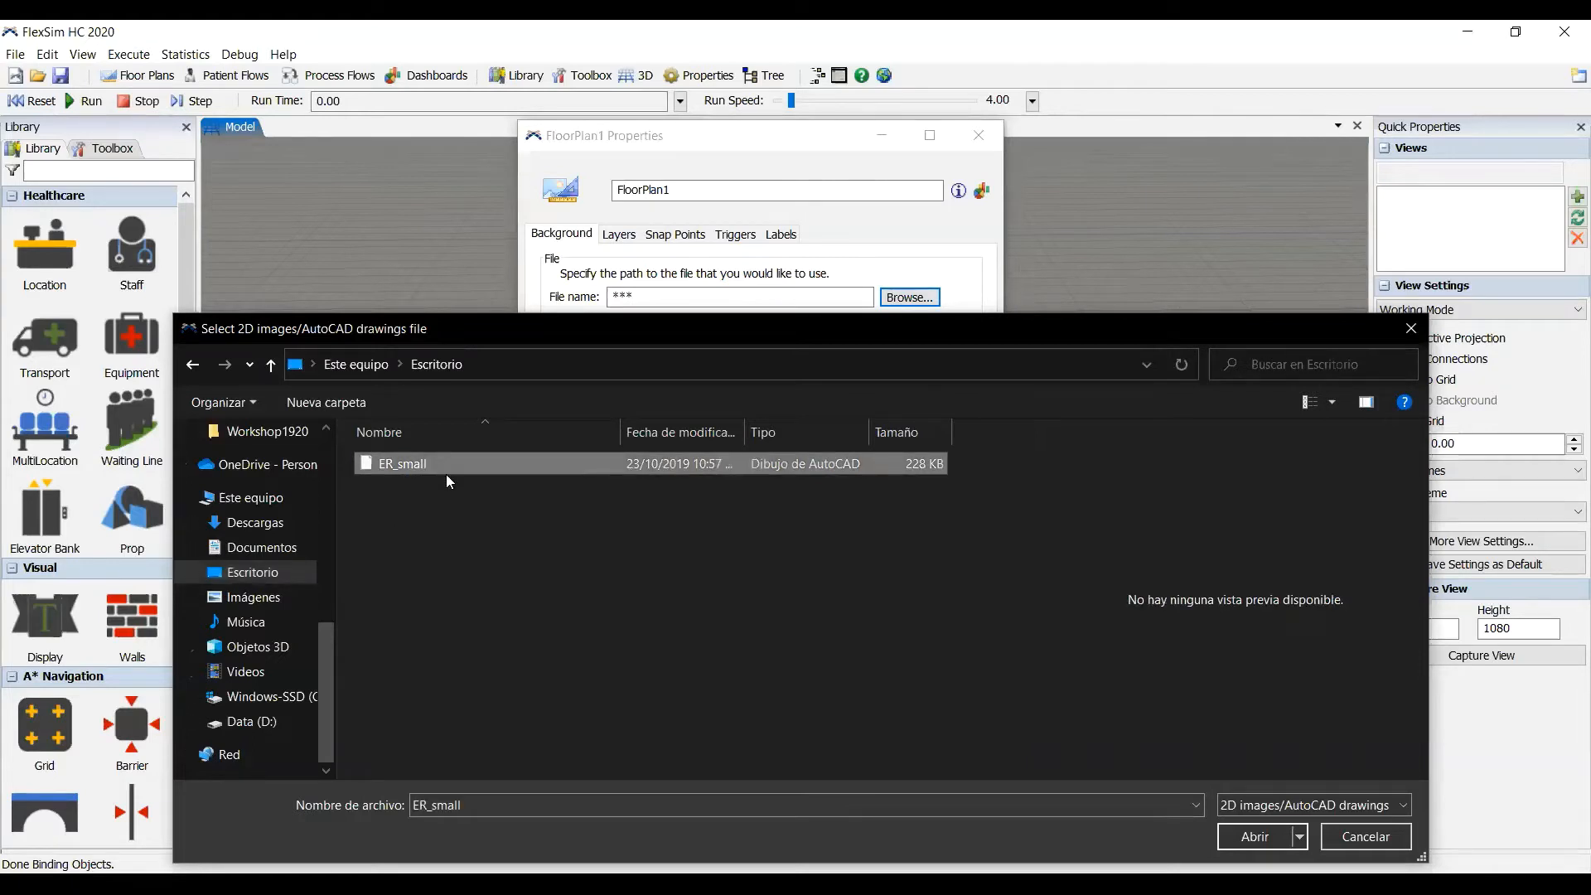
pyautogui.doubleClick(442, 467)
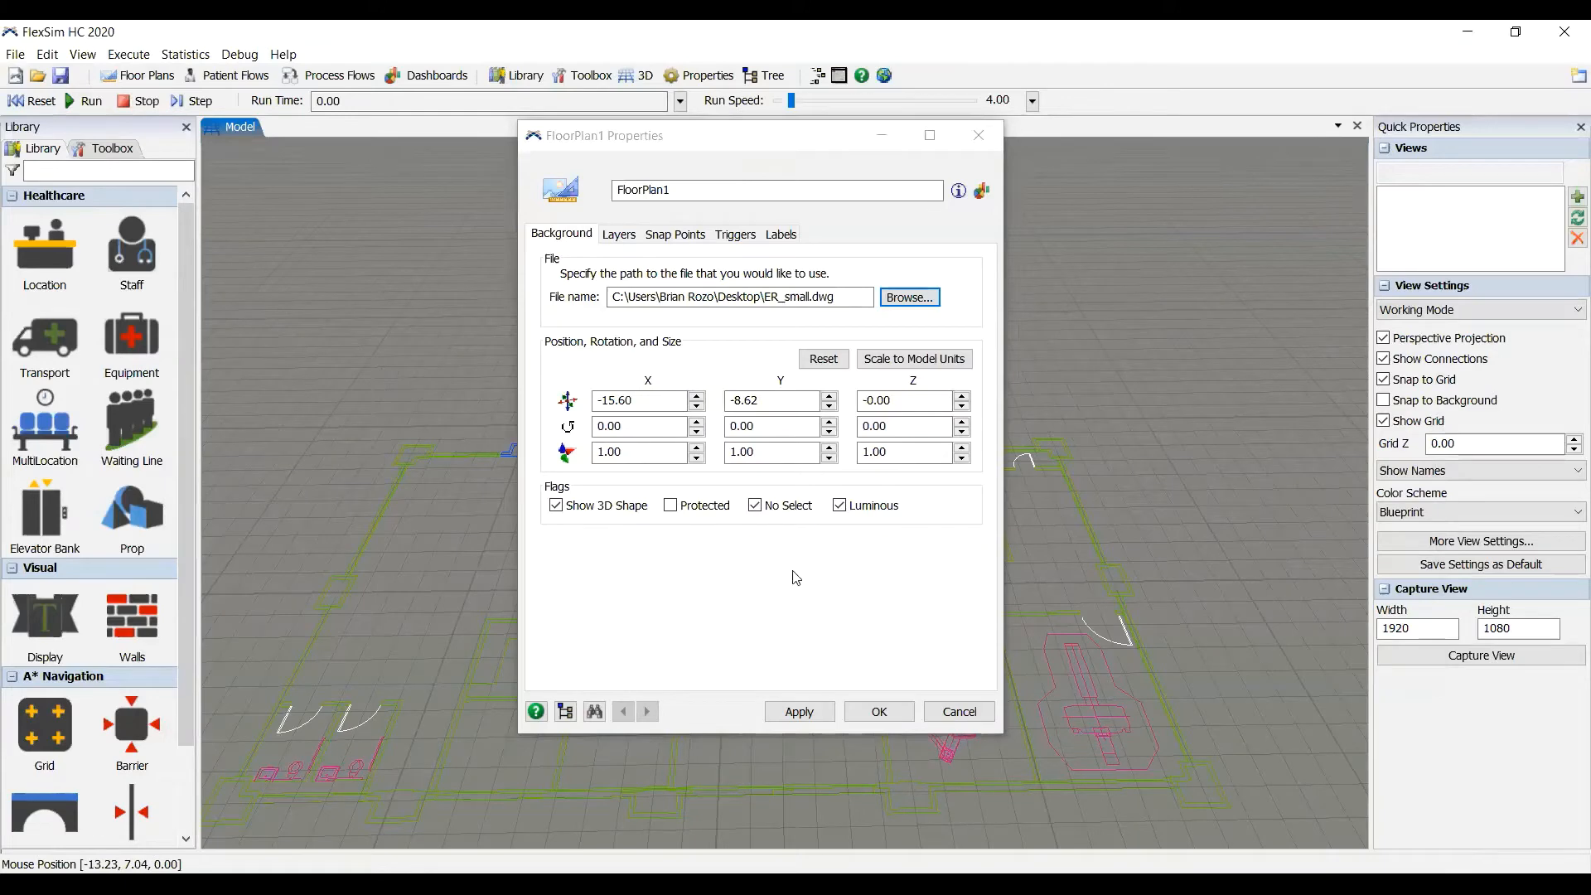
# Step: Review the floor plan's layer and snap point settings, and accept its properties
pyautogui.moveTo(749, 145); pyautogui.dragTo(1329, 168)
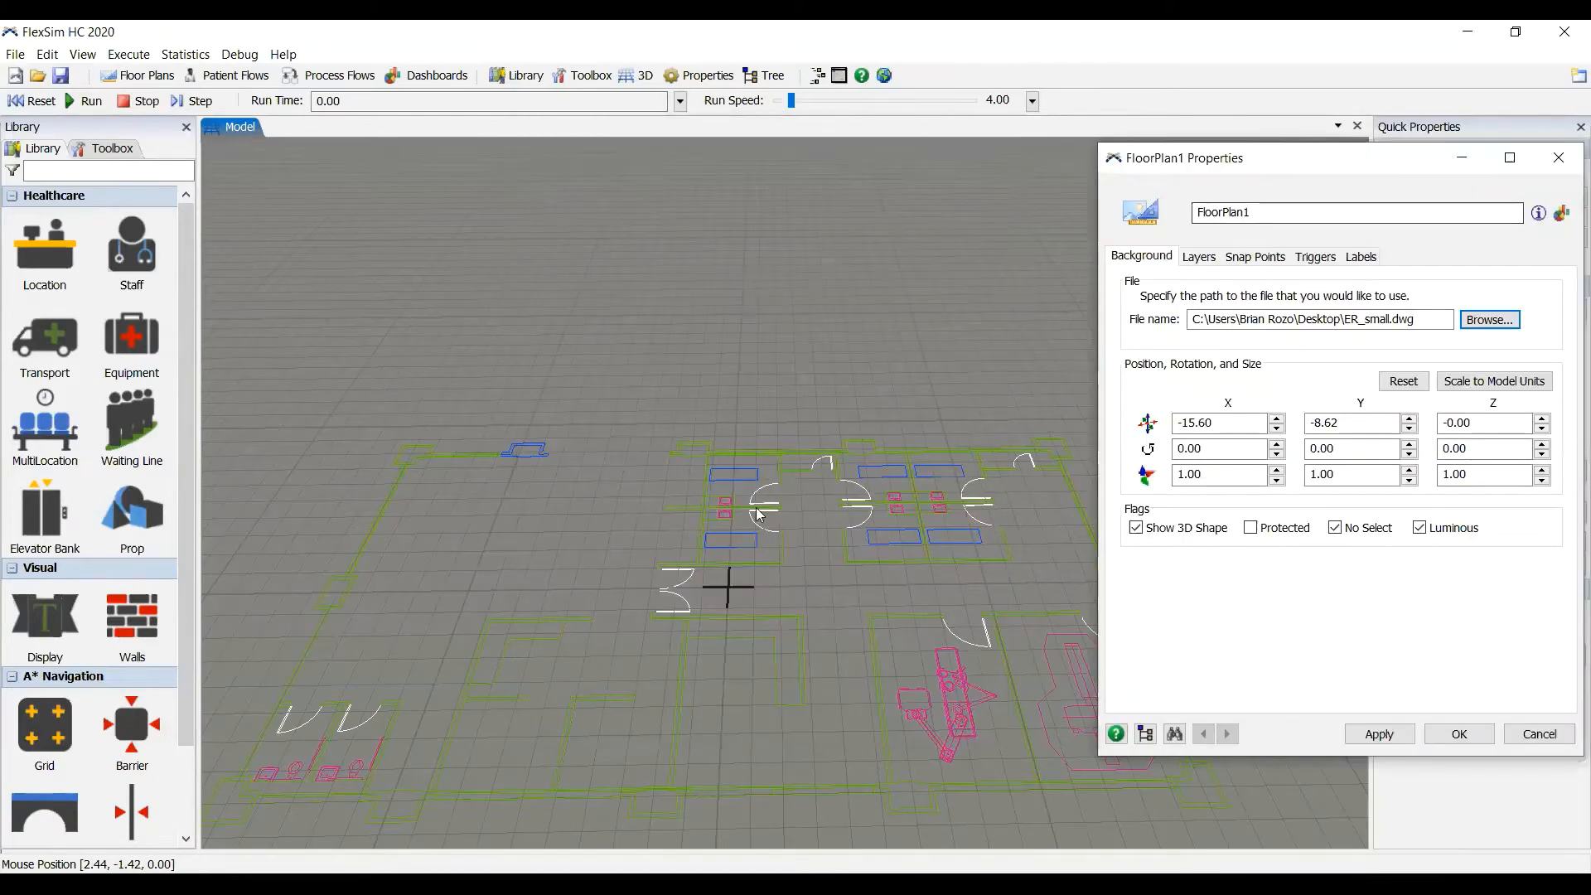
pyautogui.moveTo(821, 453); pyautogui.dragTo(502, 466, button='right')
pyautogui.moveTo(2, 575); pyautogui.dragTo(15, 573, button='right')
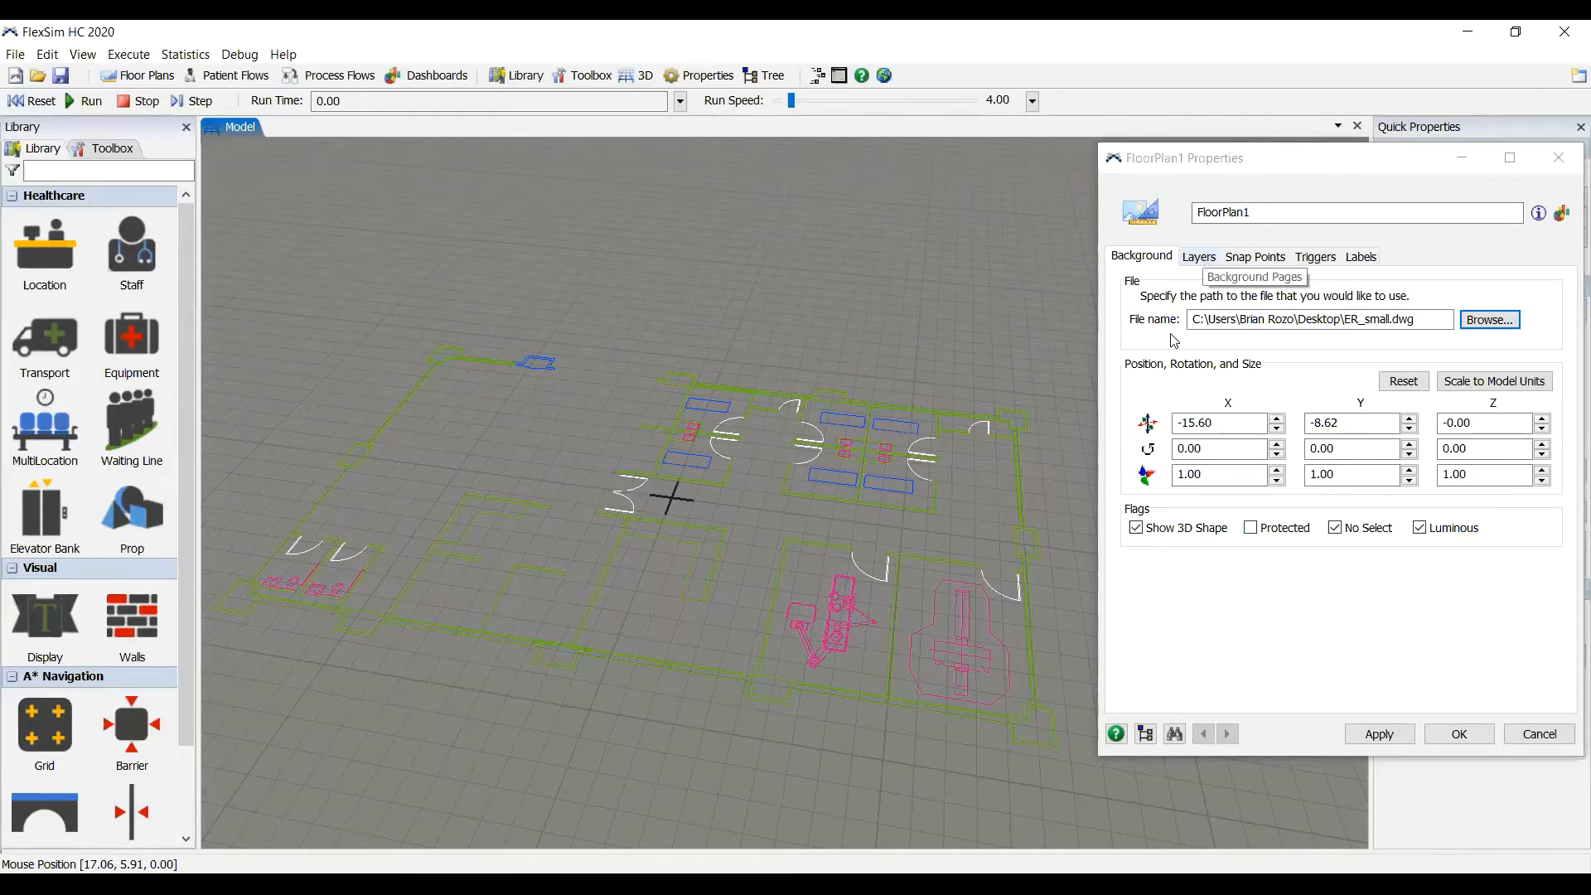
pyautogui.click(1206, 259)
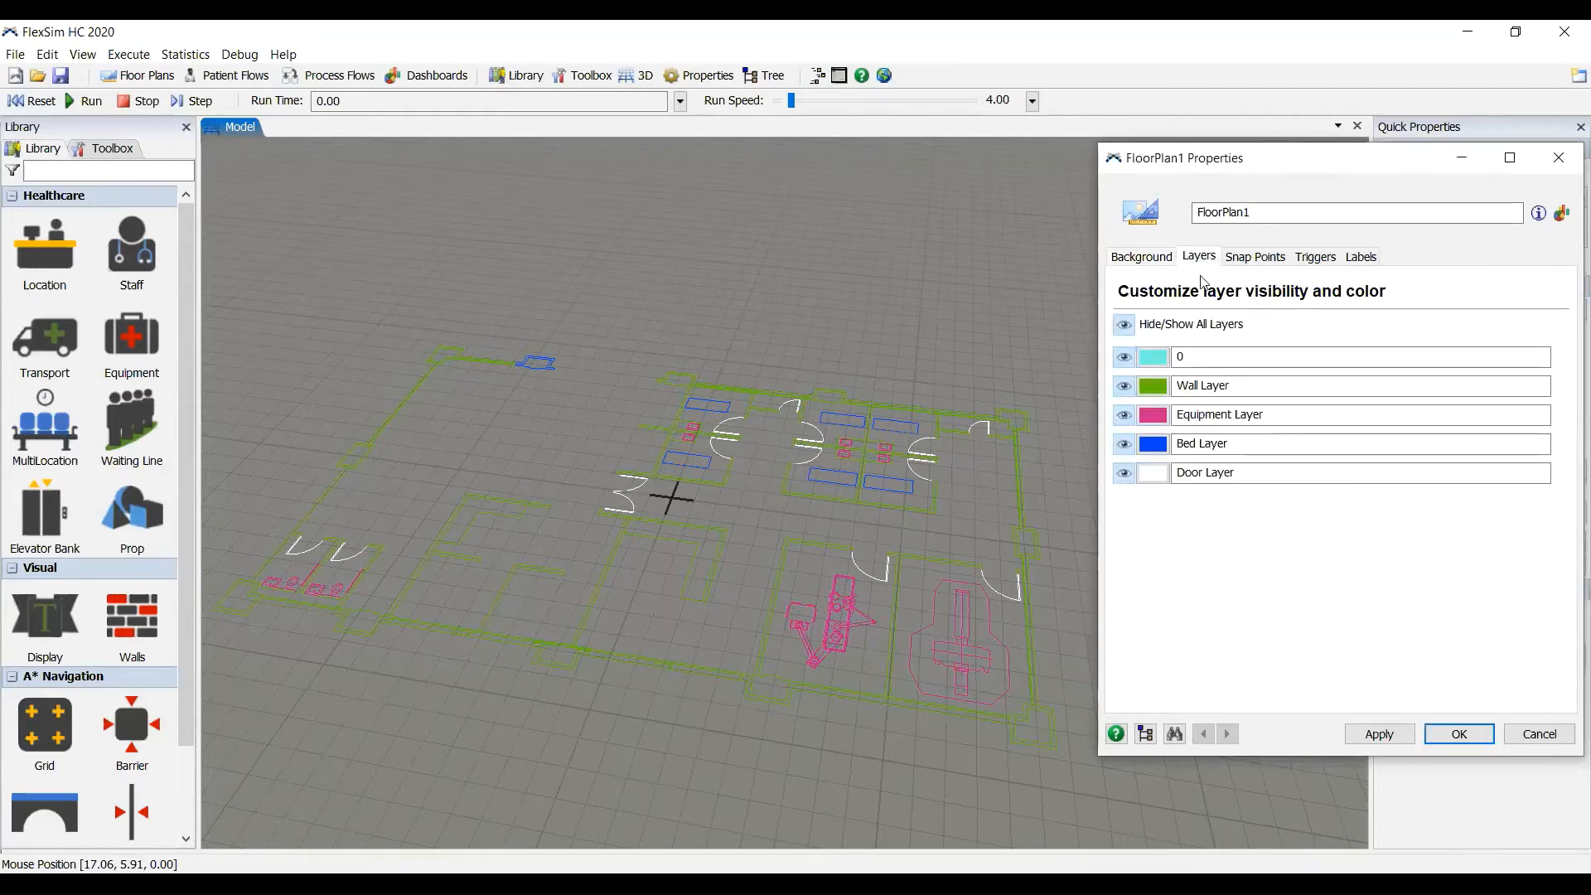
pyautogui.click(1266, 257)
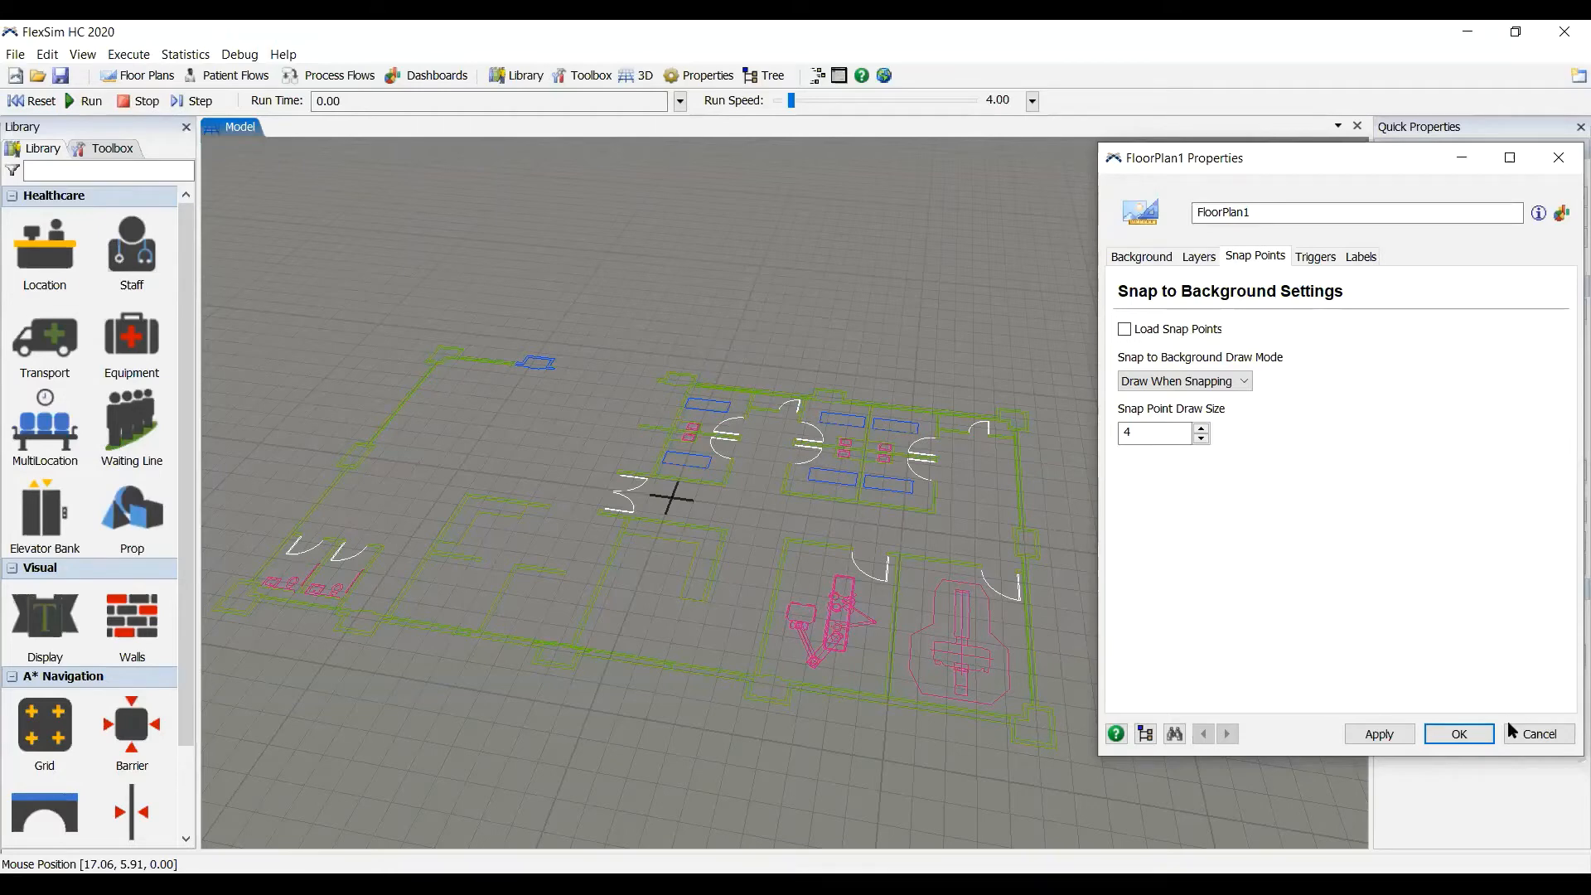
pyautogui.click(1461, 734)
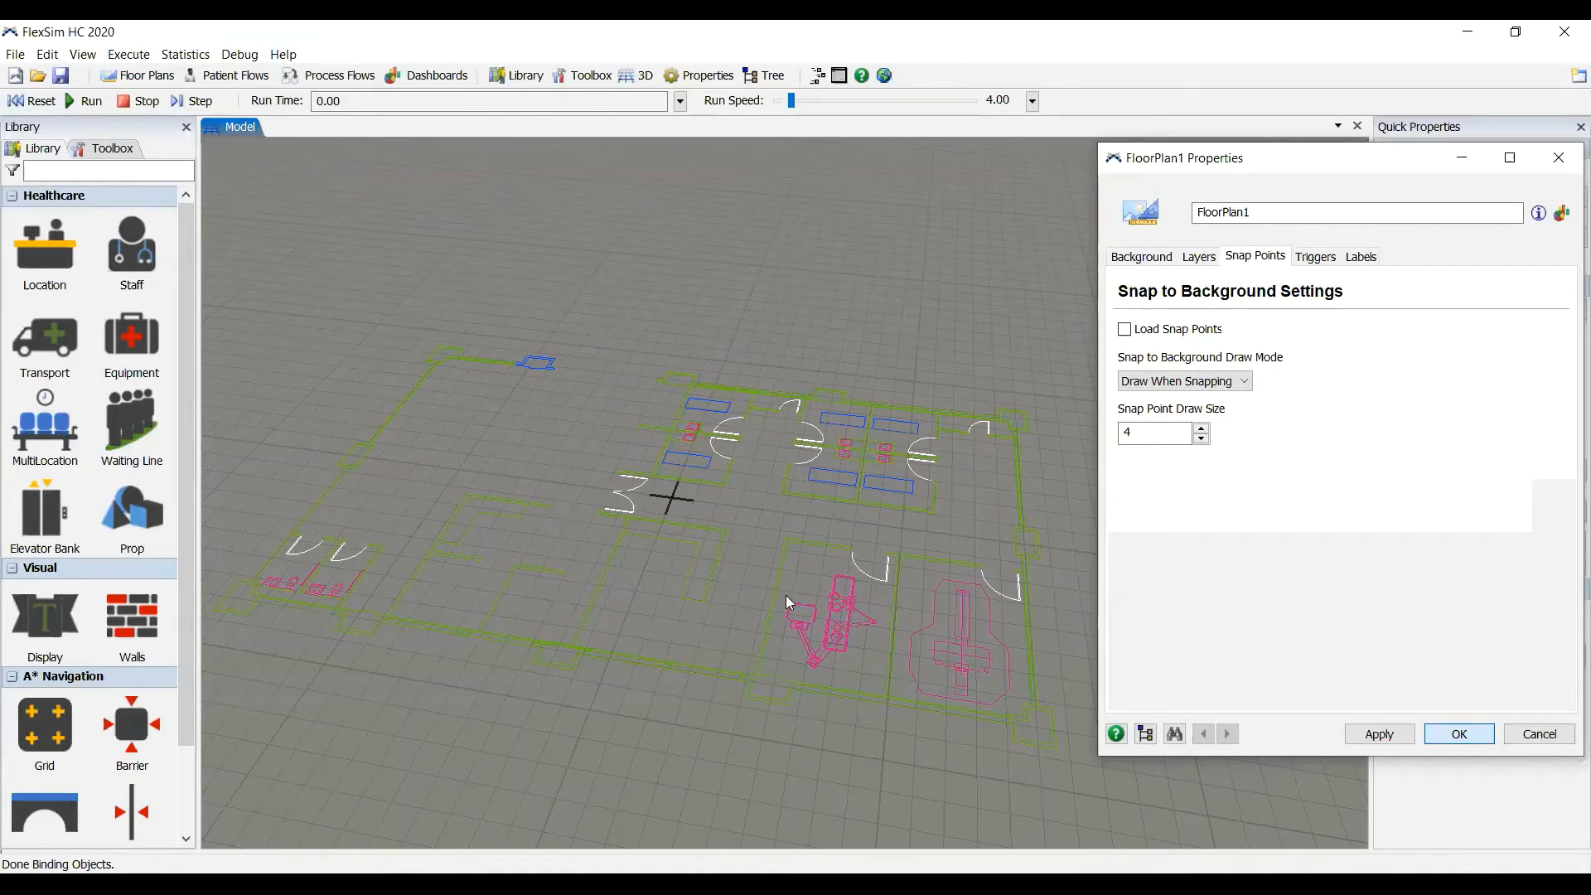
# Step: Examine the rooms, beds, doors and equipment of the imported floor plan up close and from several angles
pyautogui.moveTo(786, 600); pyautogui.dragTo(786, 600, button='right')
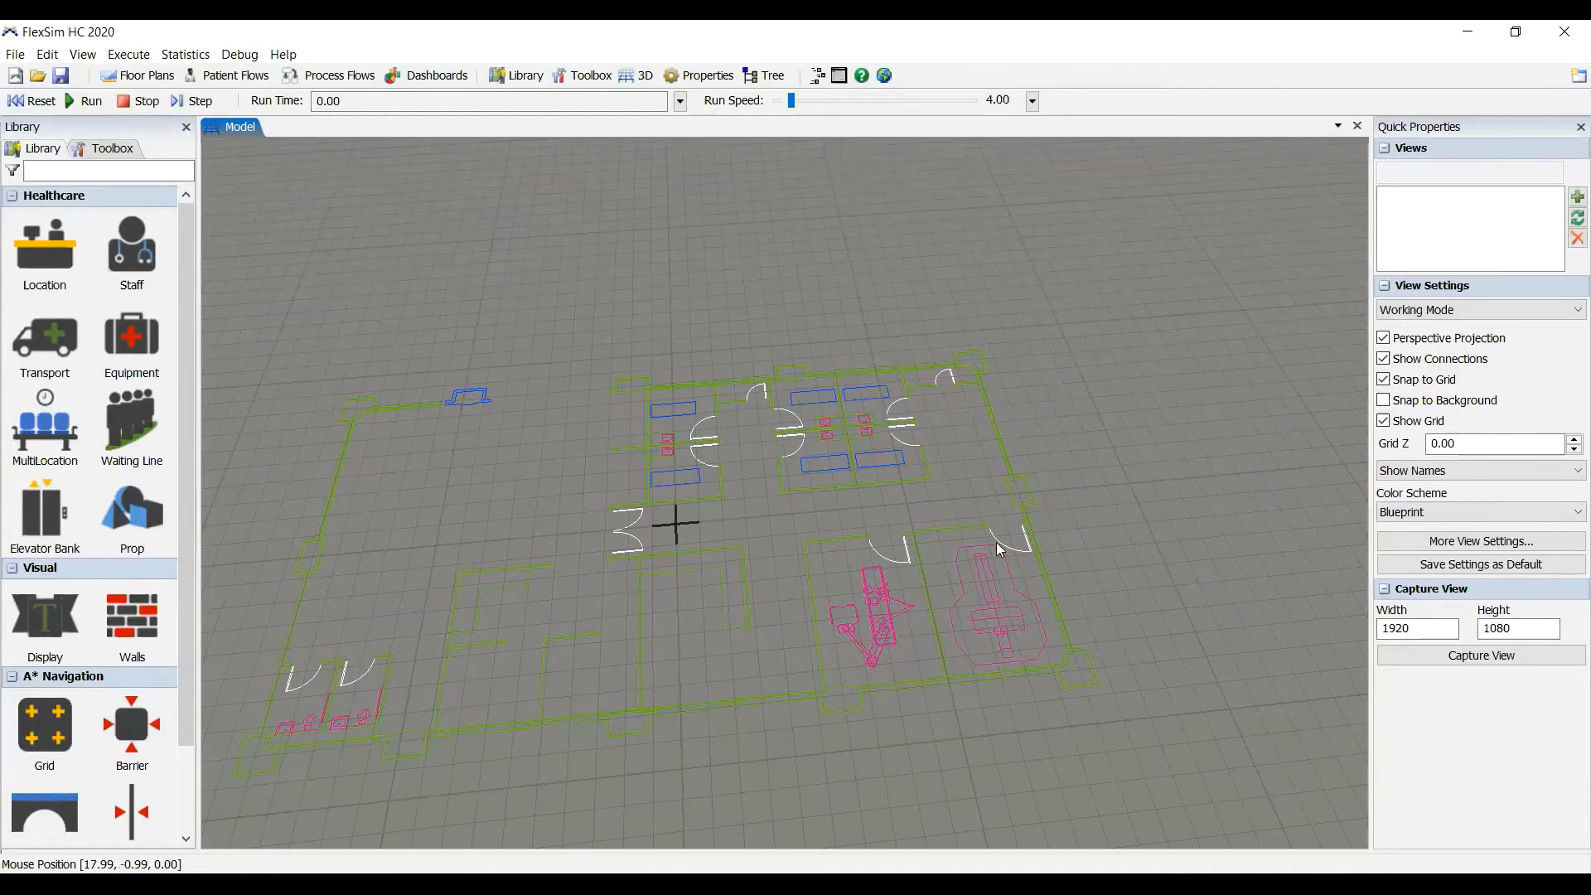
pyautogui.scroll(3, 996, 542)
pyautogui.scroll(2, 923, 609)
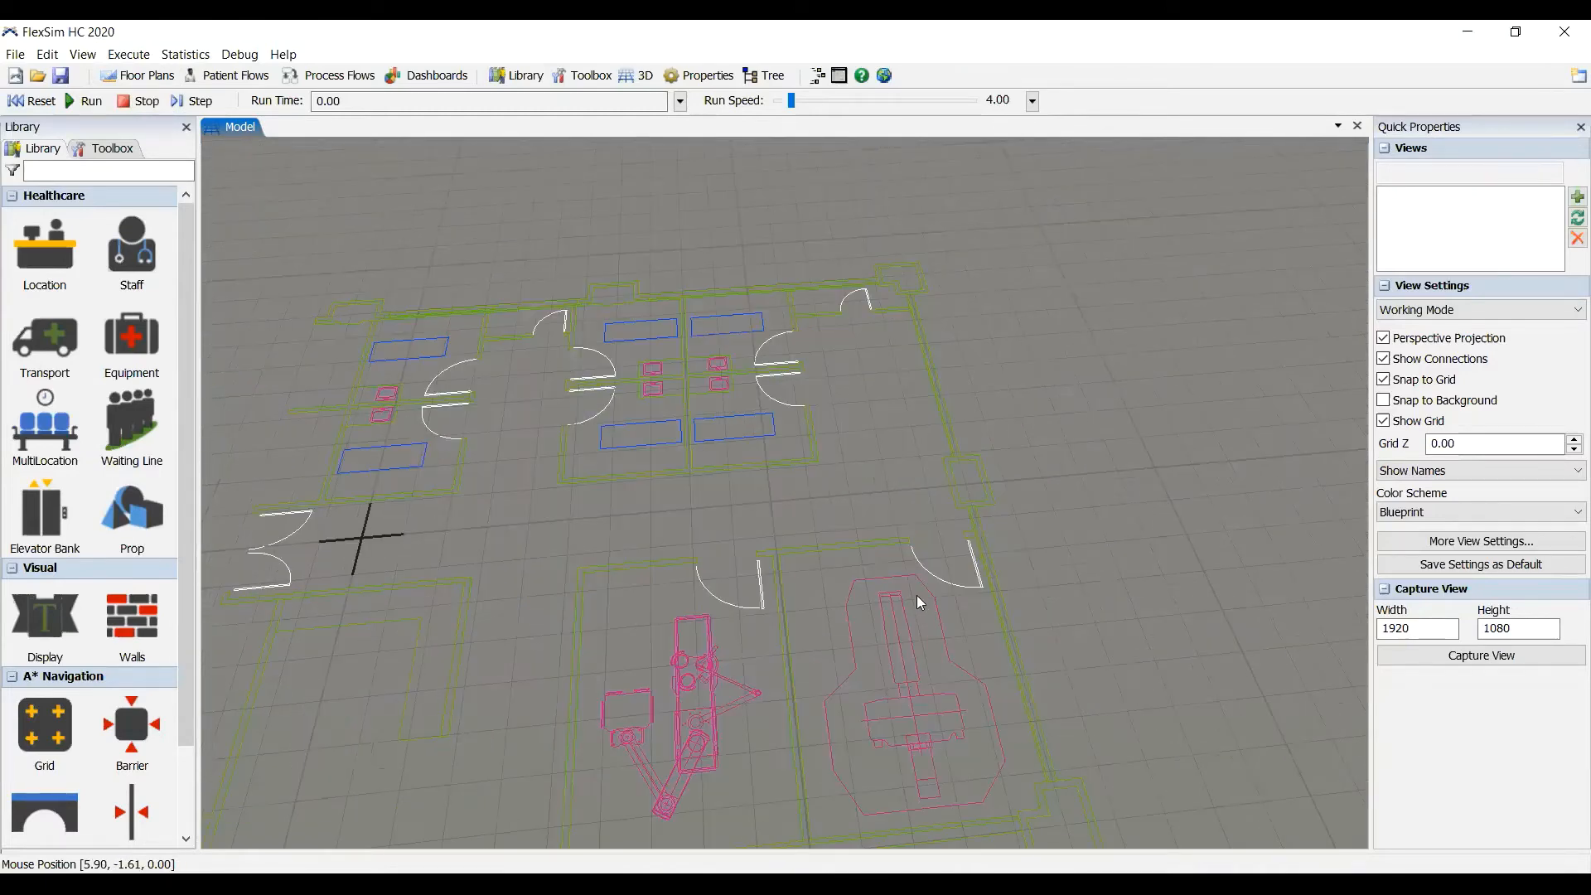
pyautogui.scroll(-5, 928, 587)
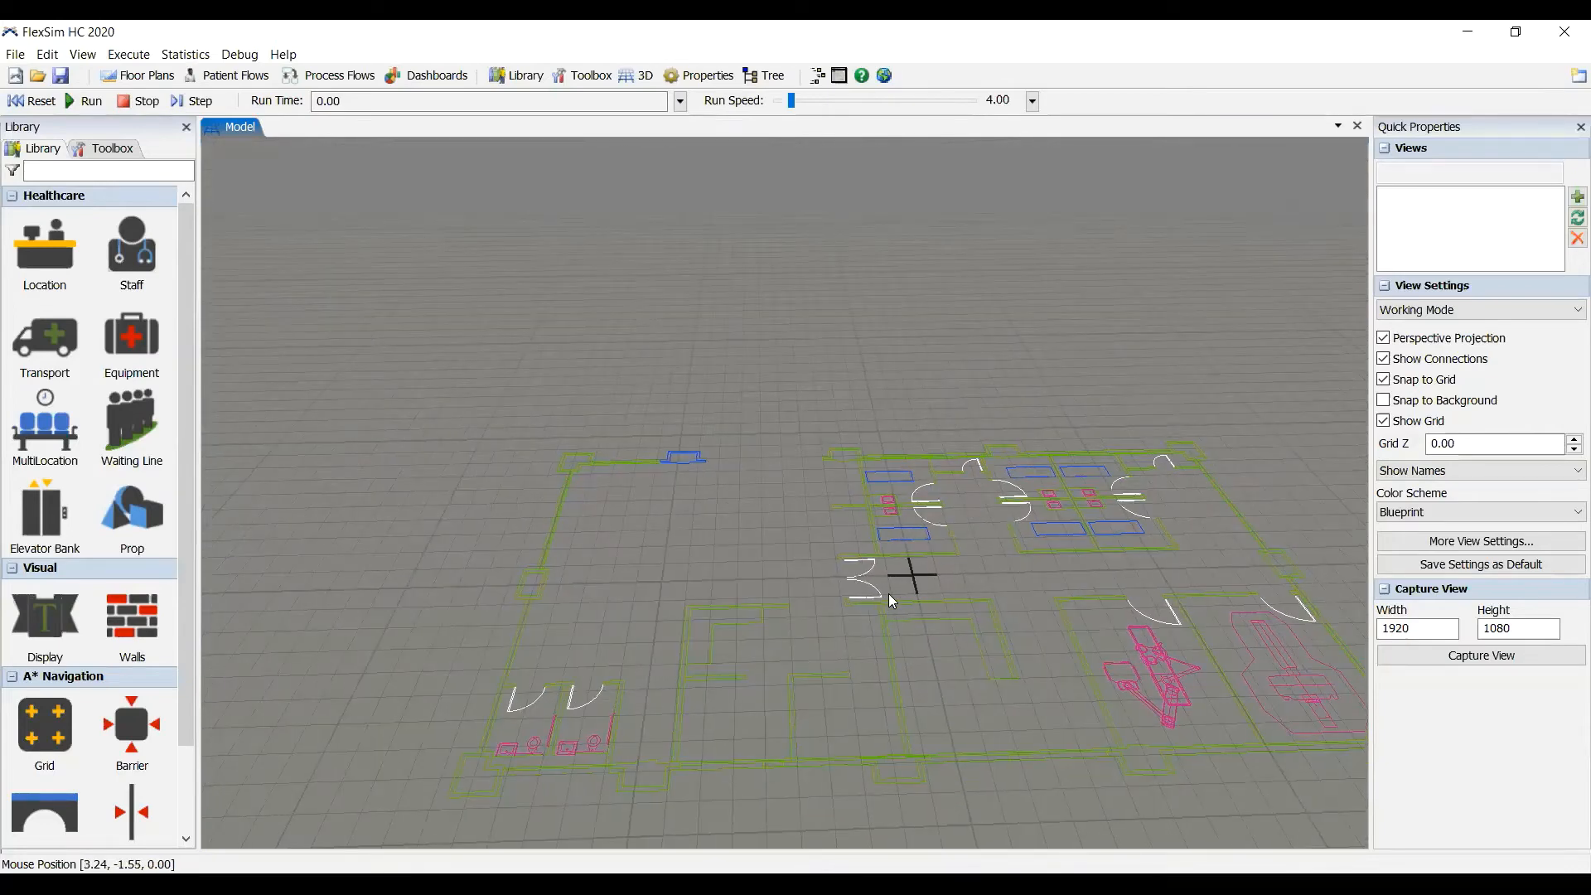
pyautogui.moveTo(995, 609); pyautogui.dragTo(876, 609)
pyautogui.moveTo(913, 484); pyautogui.dragTo(953, 468, button='right')
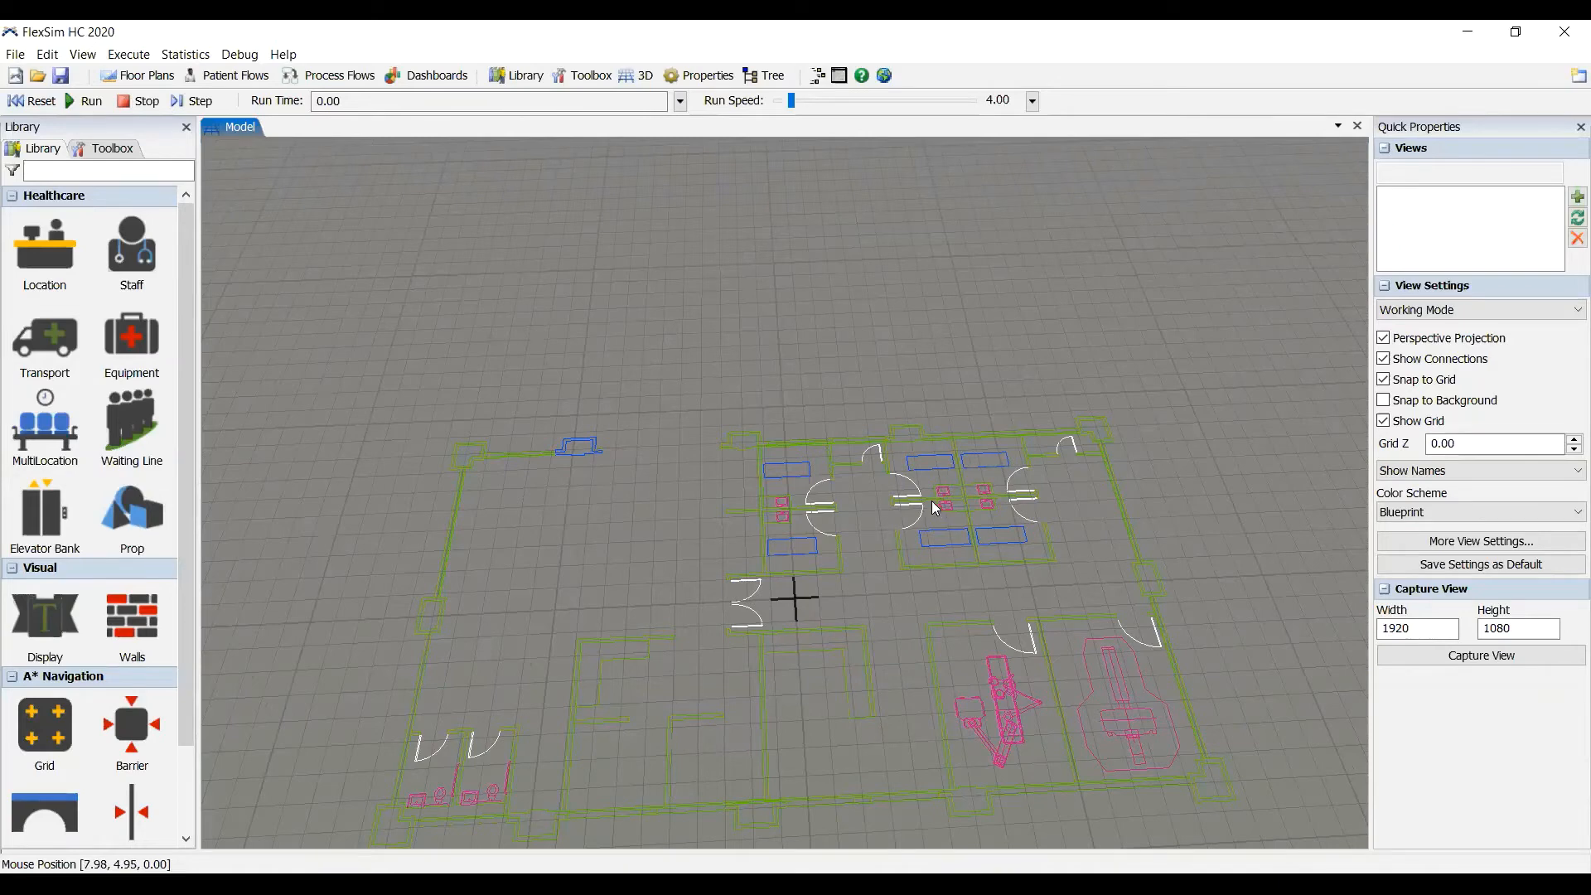
pyautogui.scroll(-1, 956, 503)
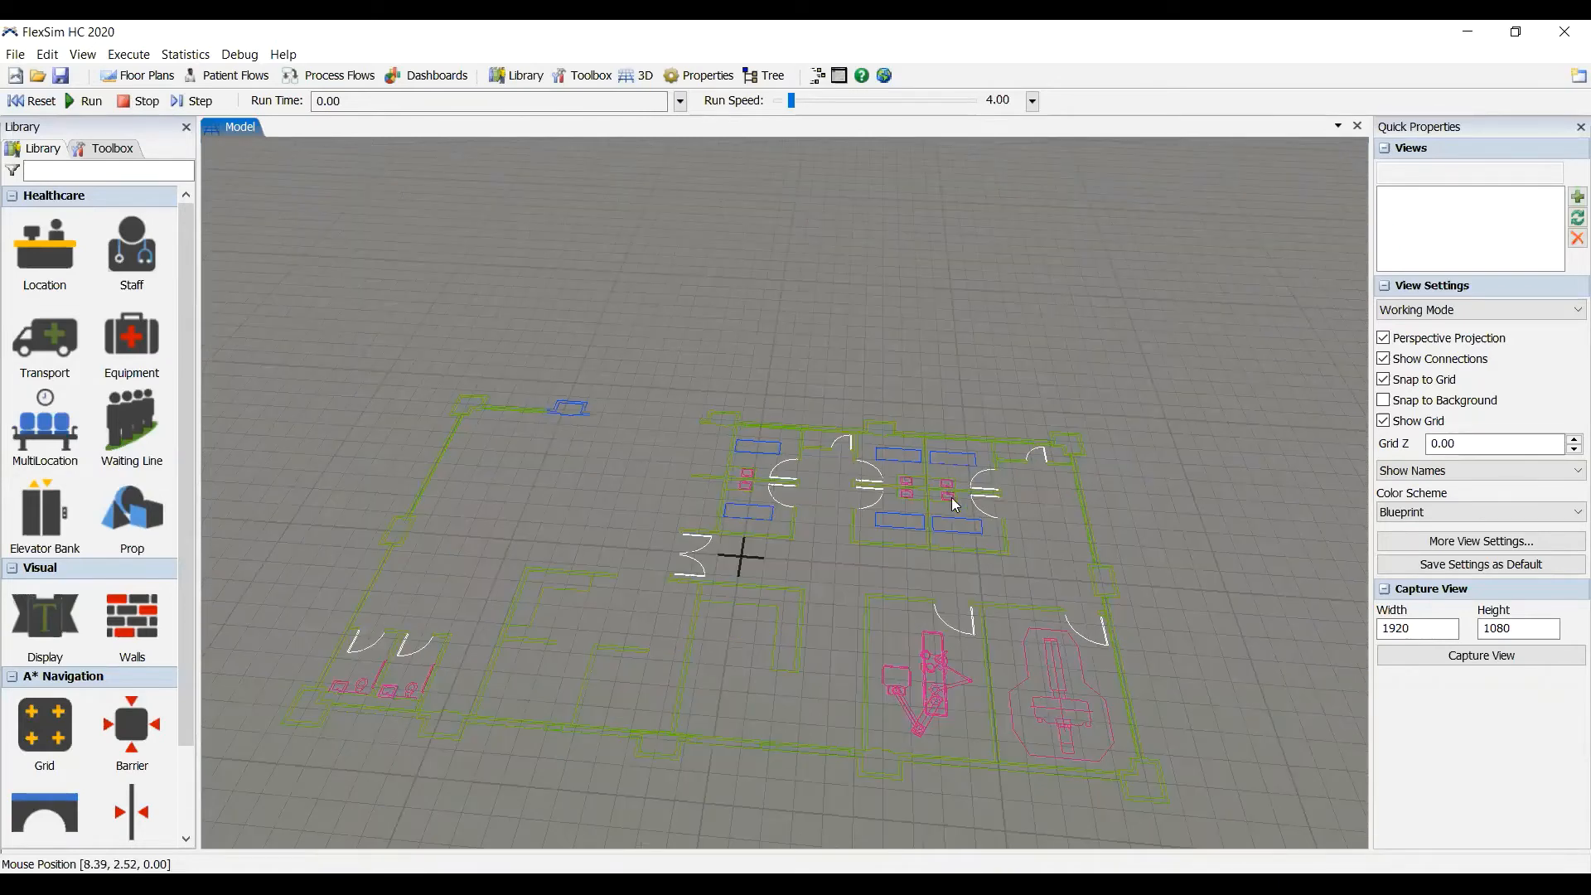
pyautogui.scroll(1, 949, 511)
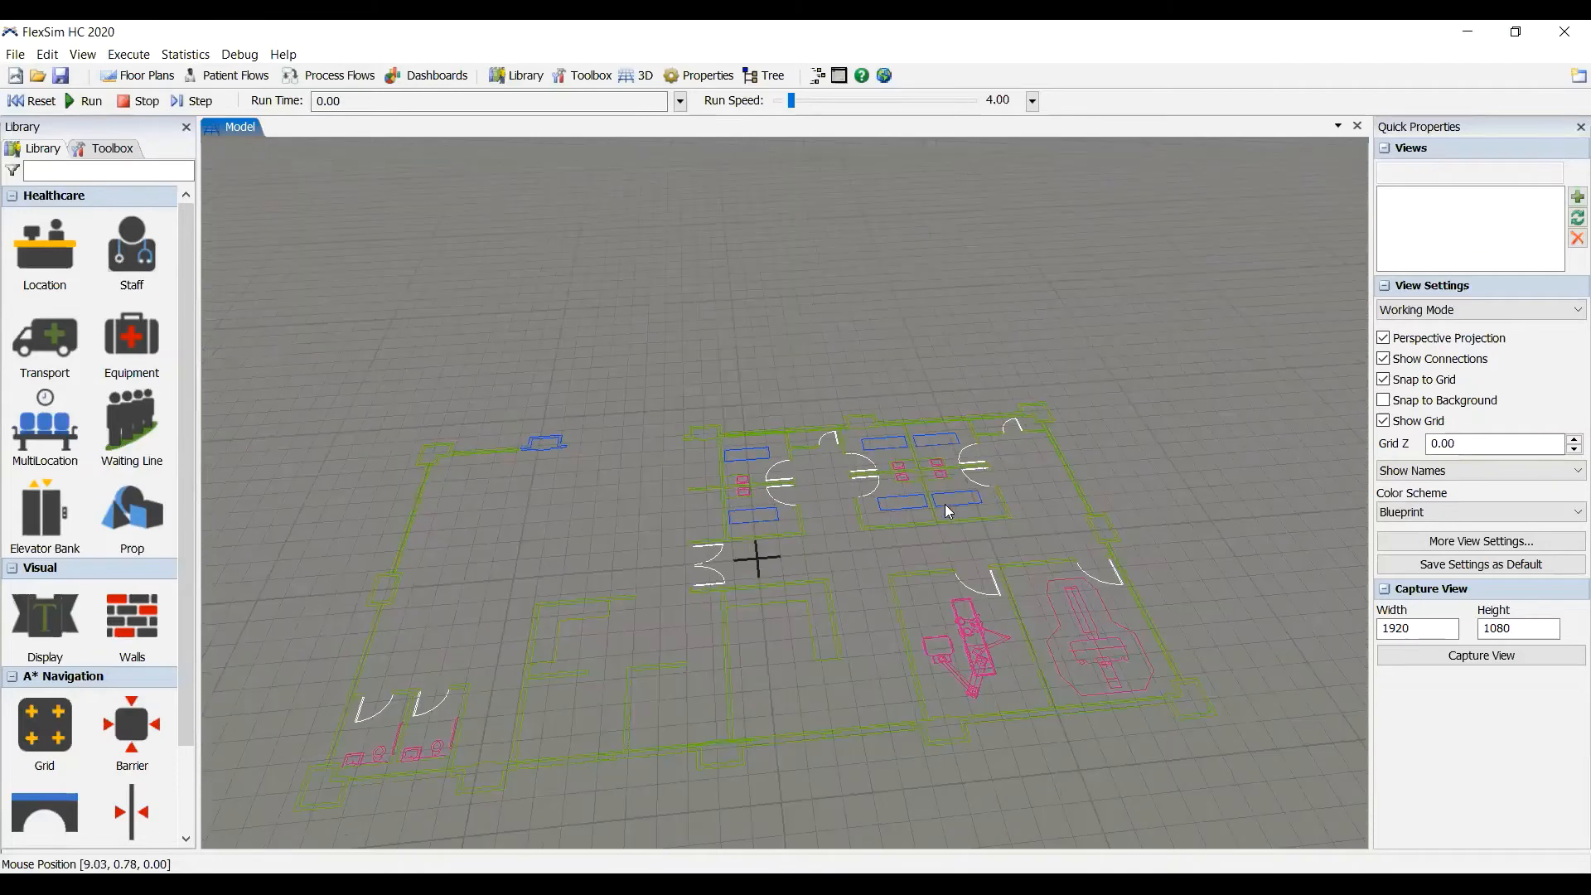
pyautogui.scroll(-1, 949, 511)
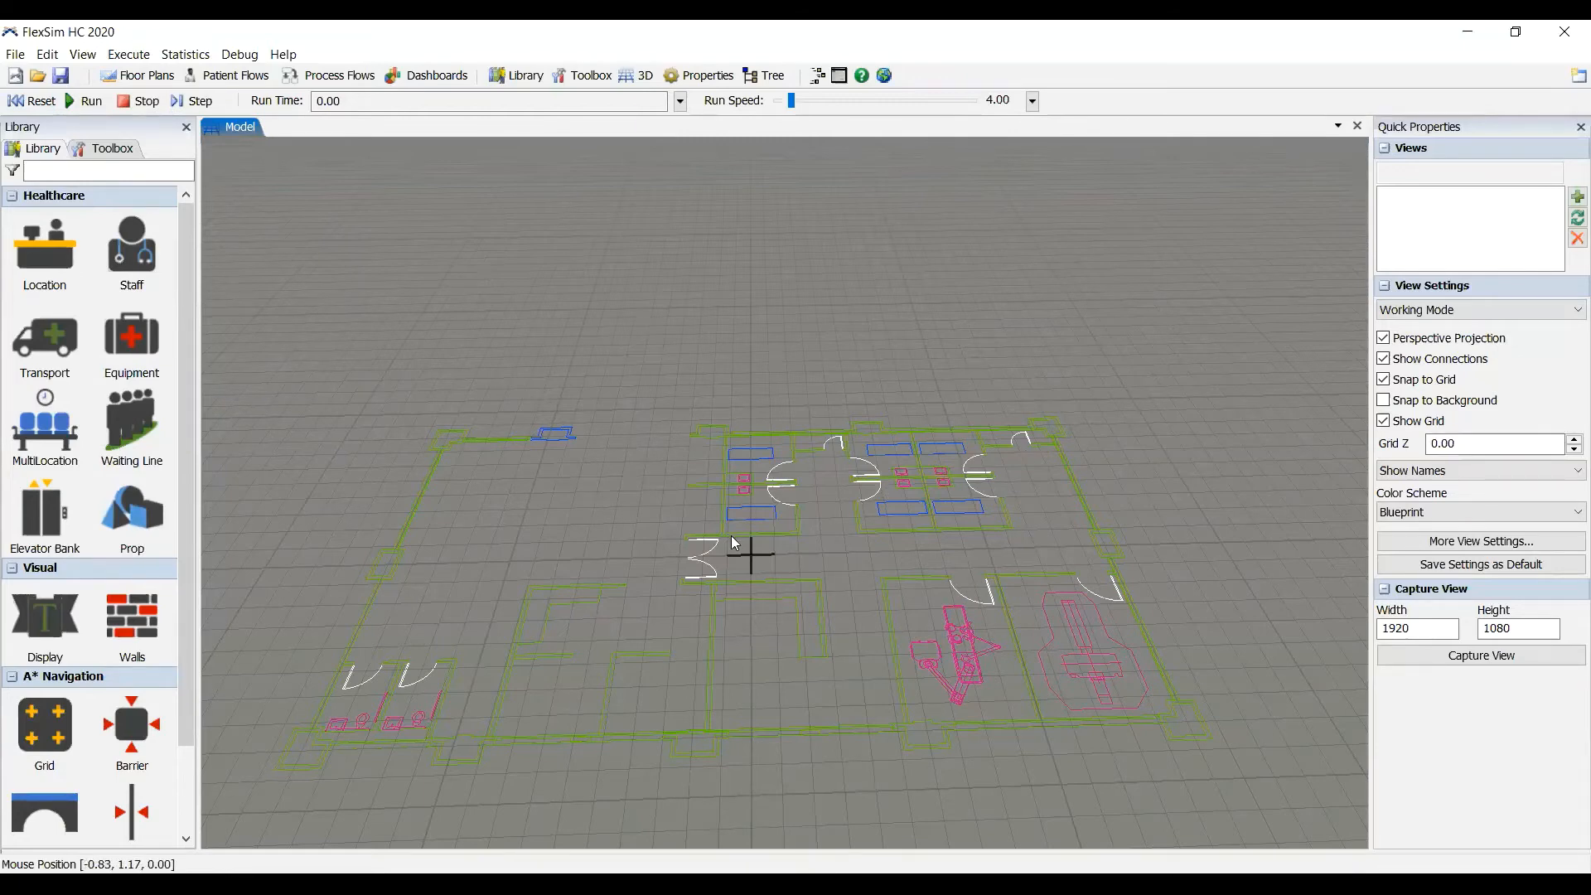
# Step: Build walls around the two bed rooms nearest the building entrance, including the partition between them and the wall behind the beds
pyautogui.moveTo(751, 556); pyautogui.dragTo(751, 557, button='right')
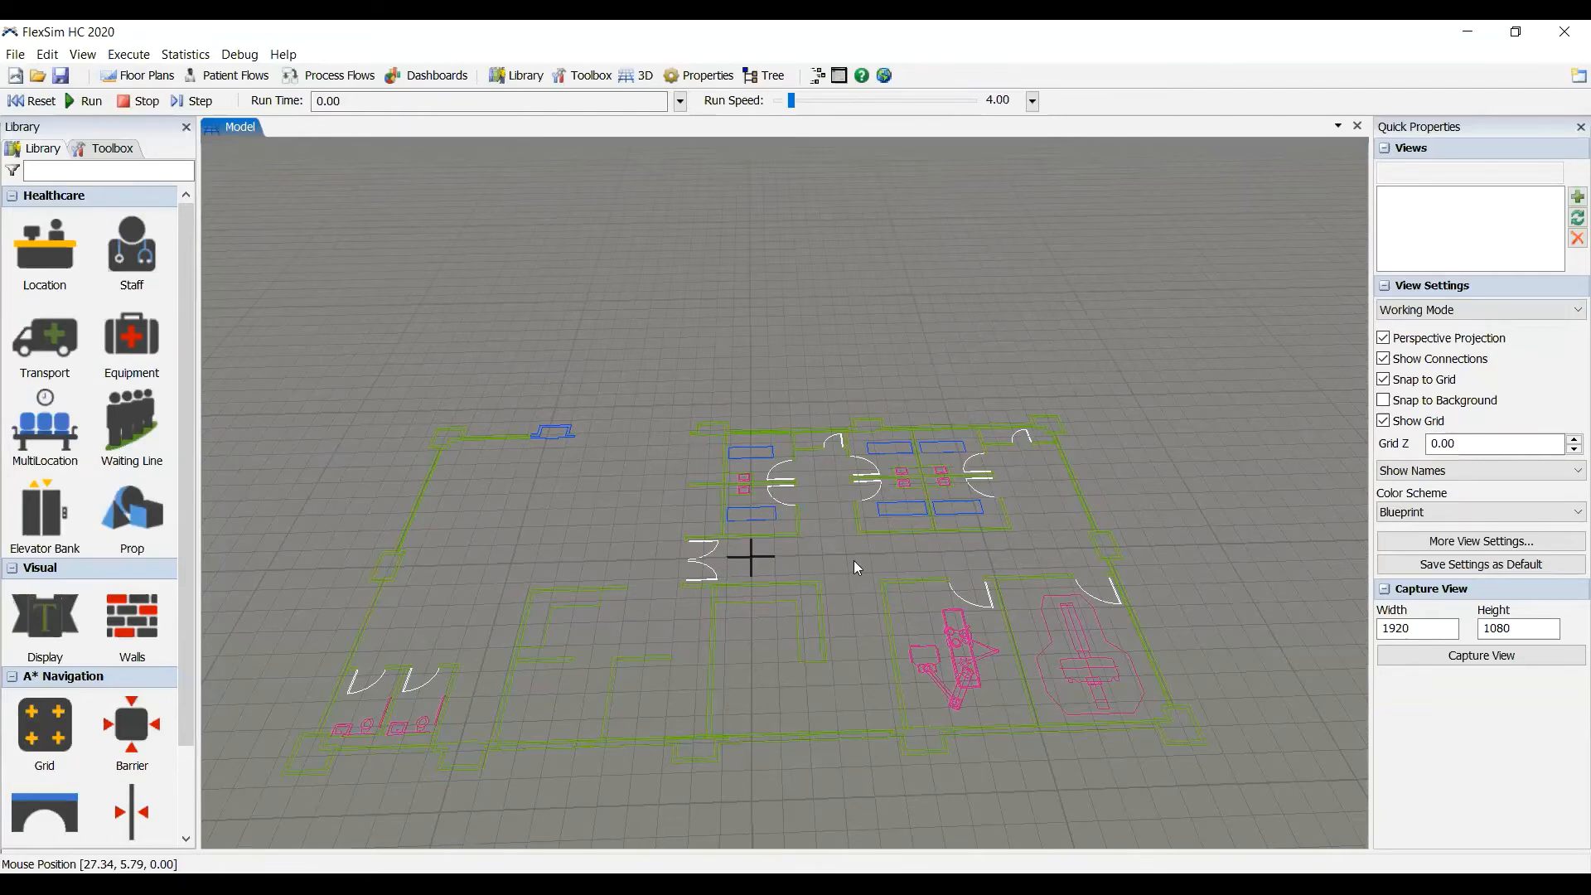
pyautogui.moveTo(743, 542)
pyautogui.mouseDown(button='right')
pyautogui.moveTo(783, 528)
pyautogui.moveTo(740, 487)
pyautogui.mouseUp(button='right')
pyautogui.scroll(2, 709, 457)
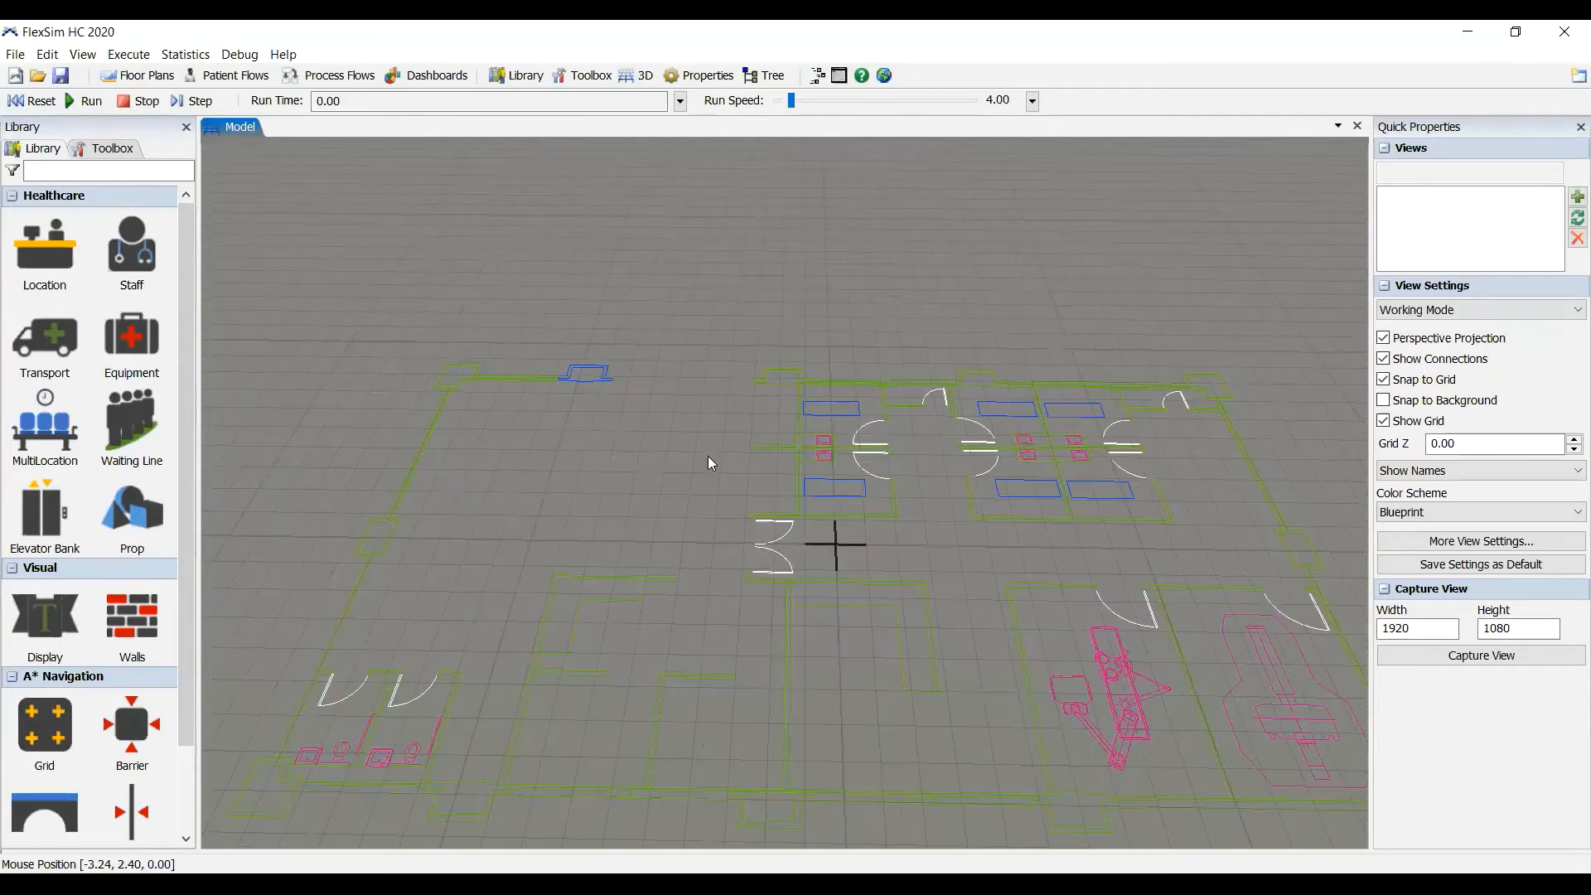
pyautogui.scroll(1, 709, 452)
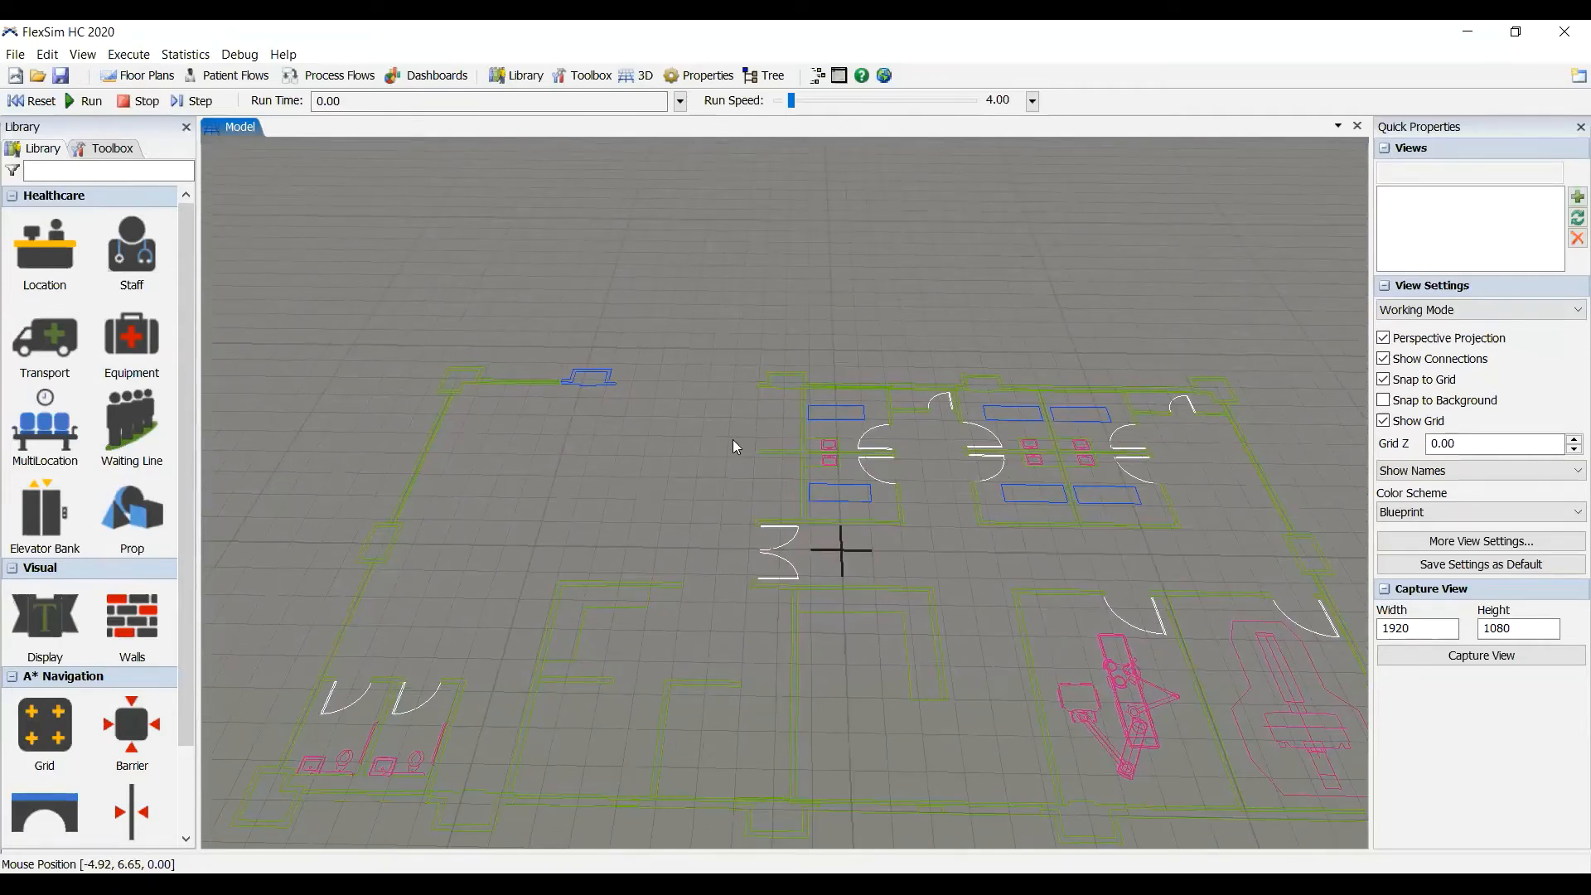
pyautogui.scroll(2, 733, 438)
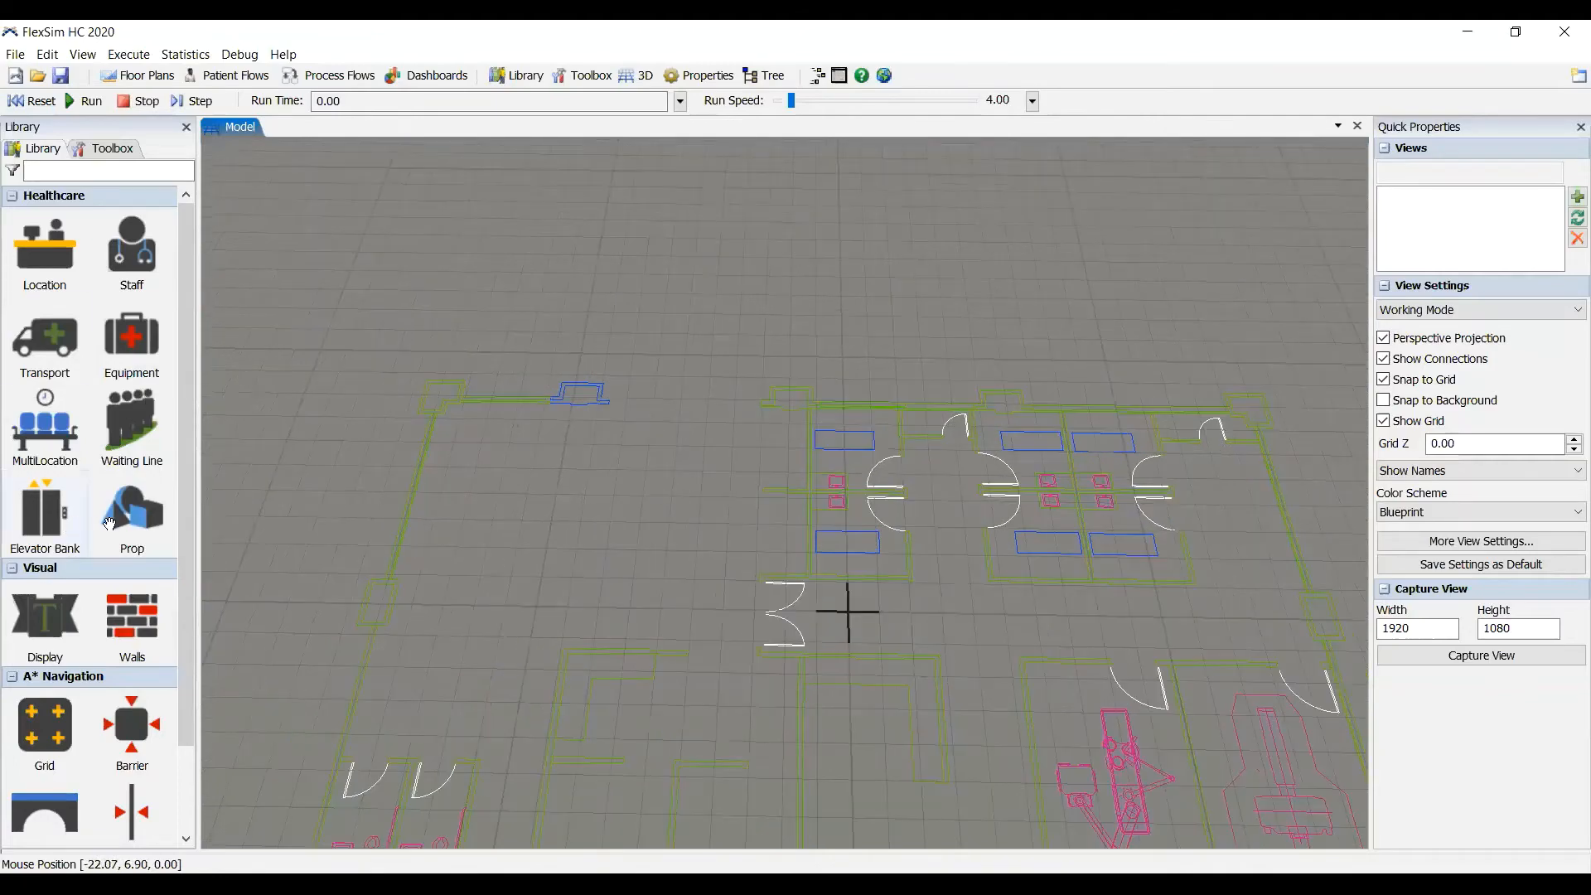
pyautogui.scroll(-1, 132, 512)
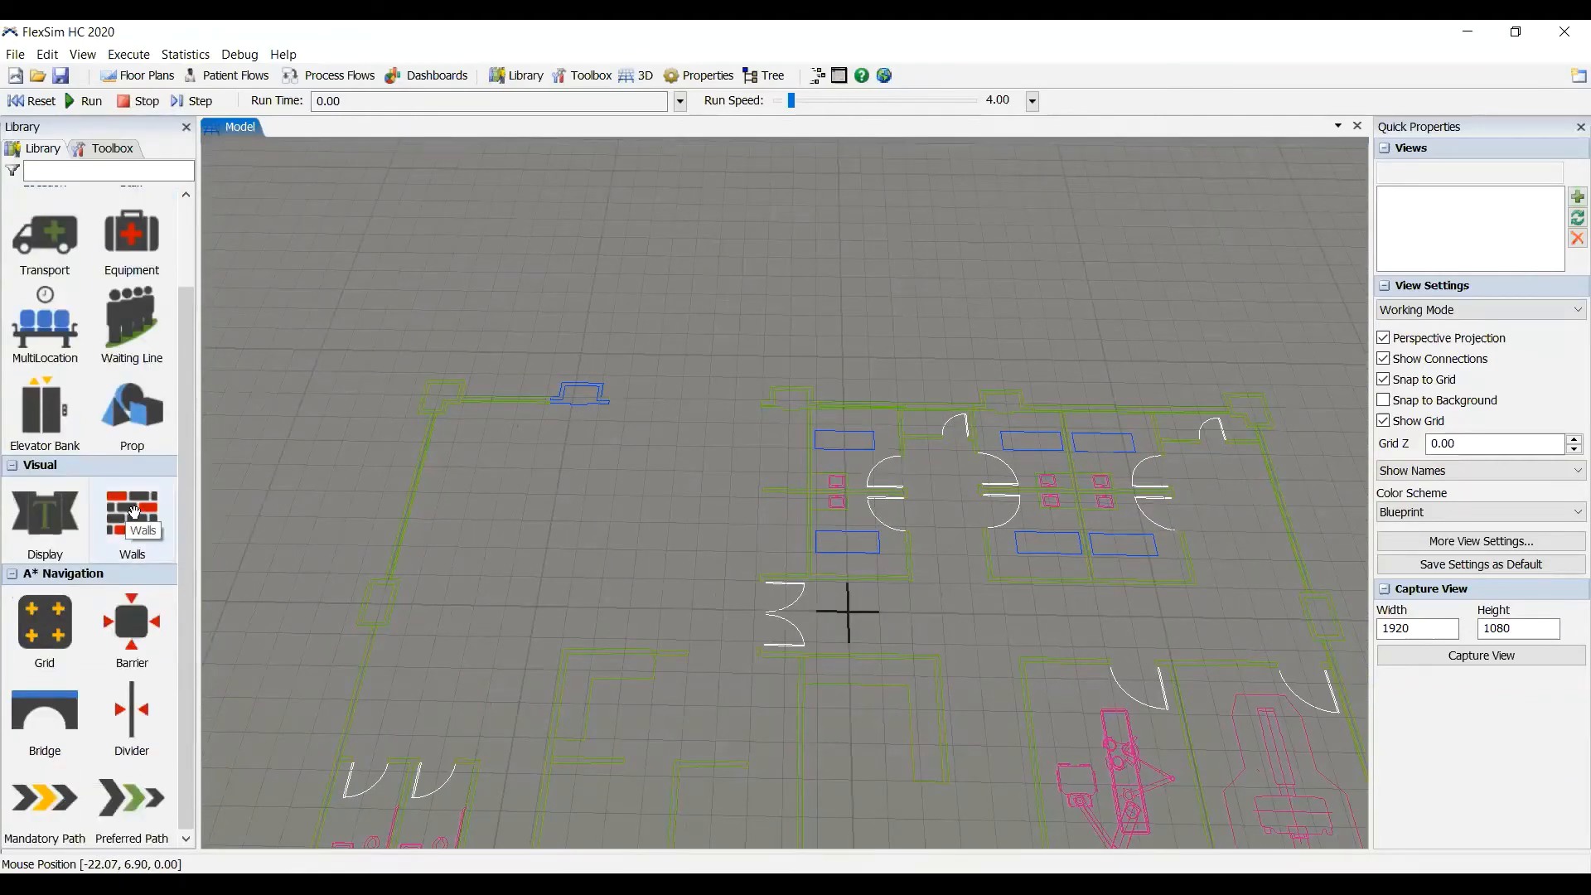
pyautogui.click(134, 513)
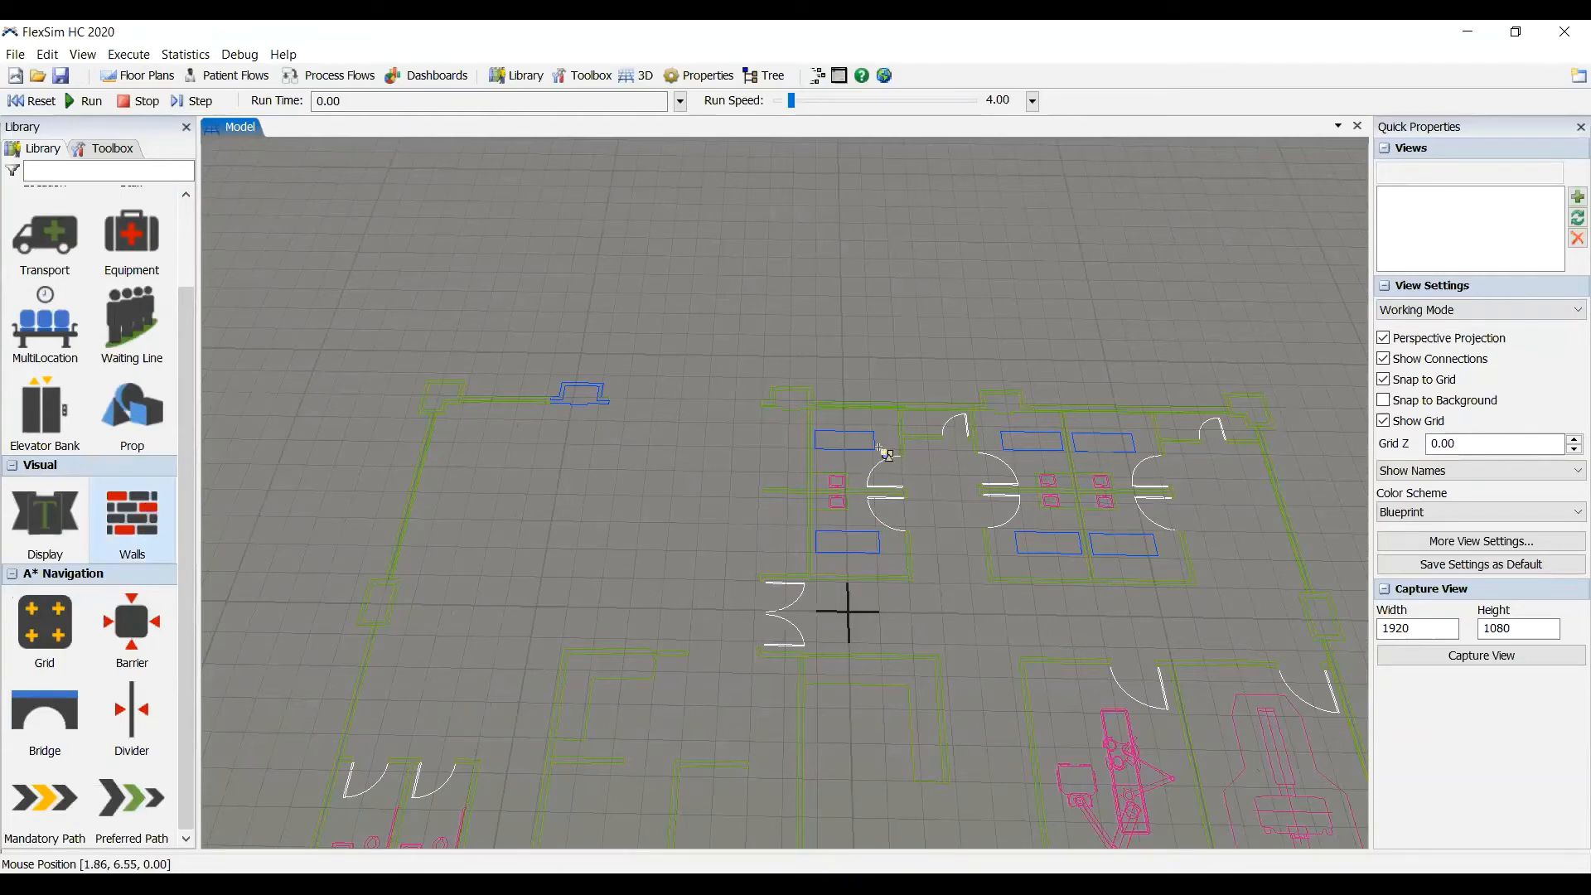
pyautogui.moveTo(799, 452); pyautogui.dragTo(858, 559, button='right')
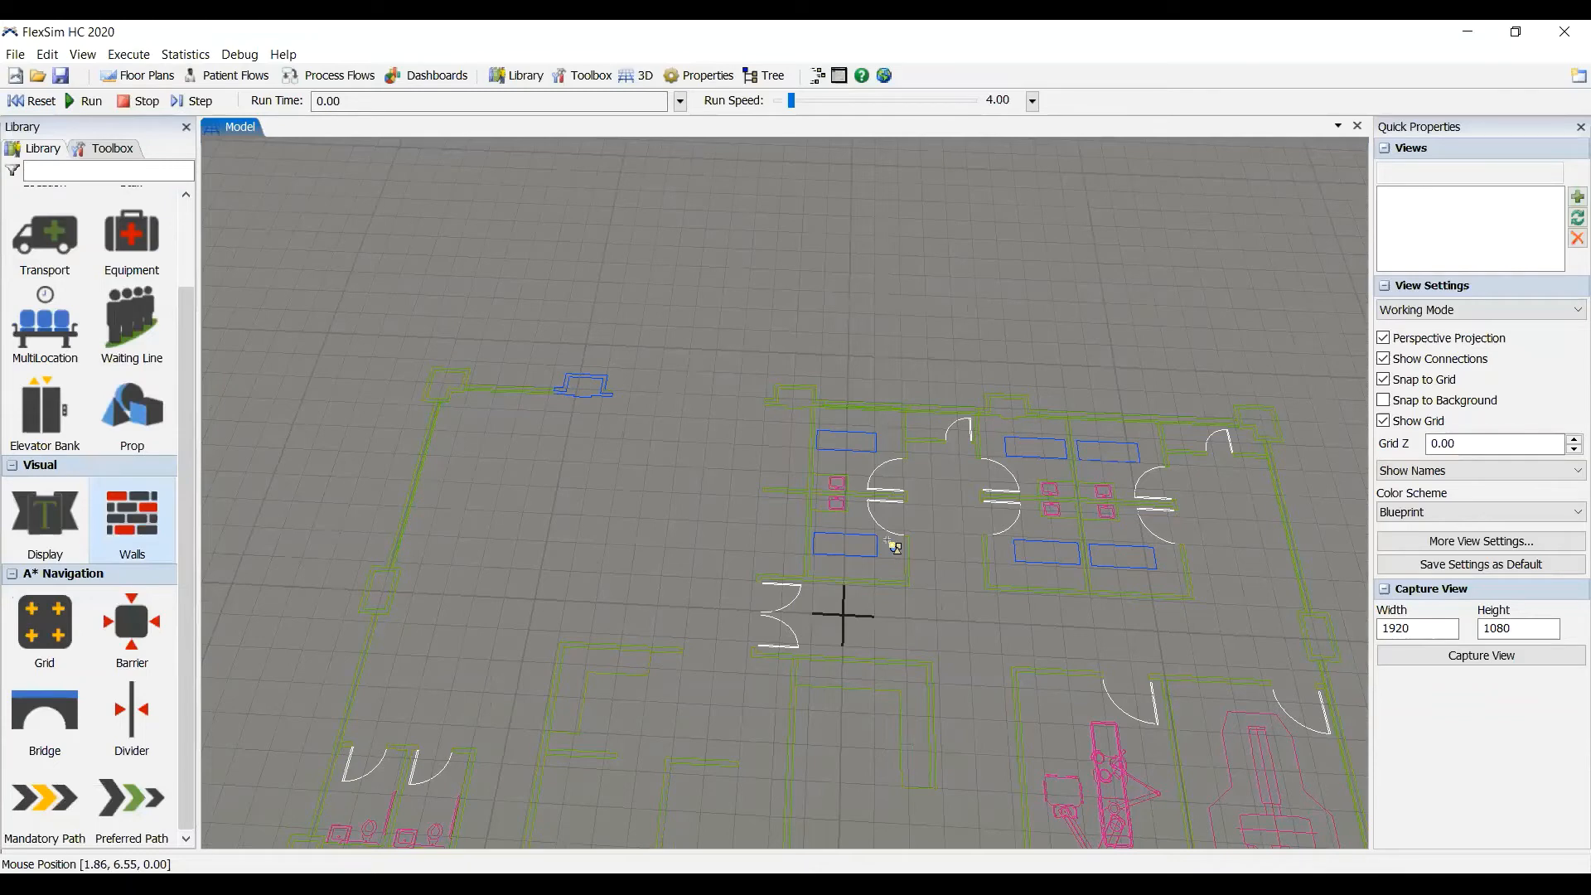
pyautogui.moveTo(893, 545); pyautogui.dragTo(751, 617, button='right')
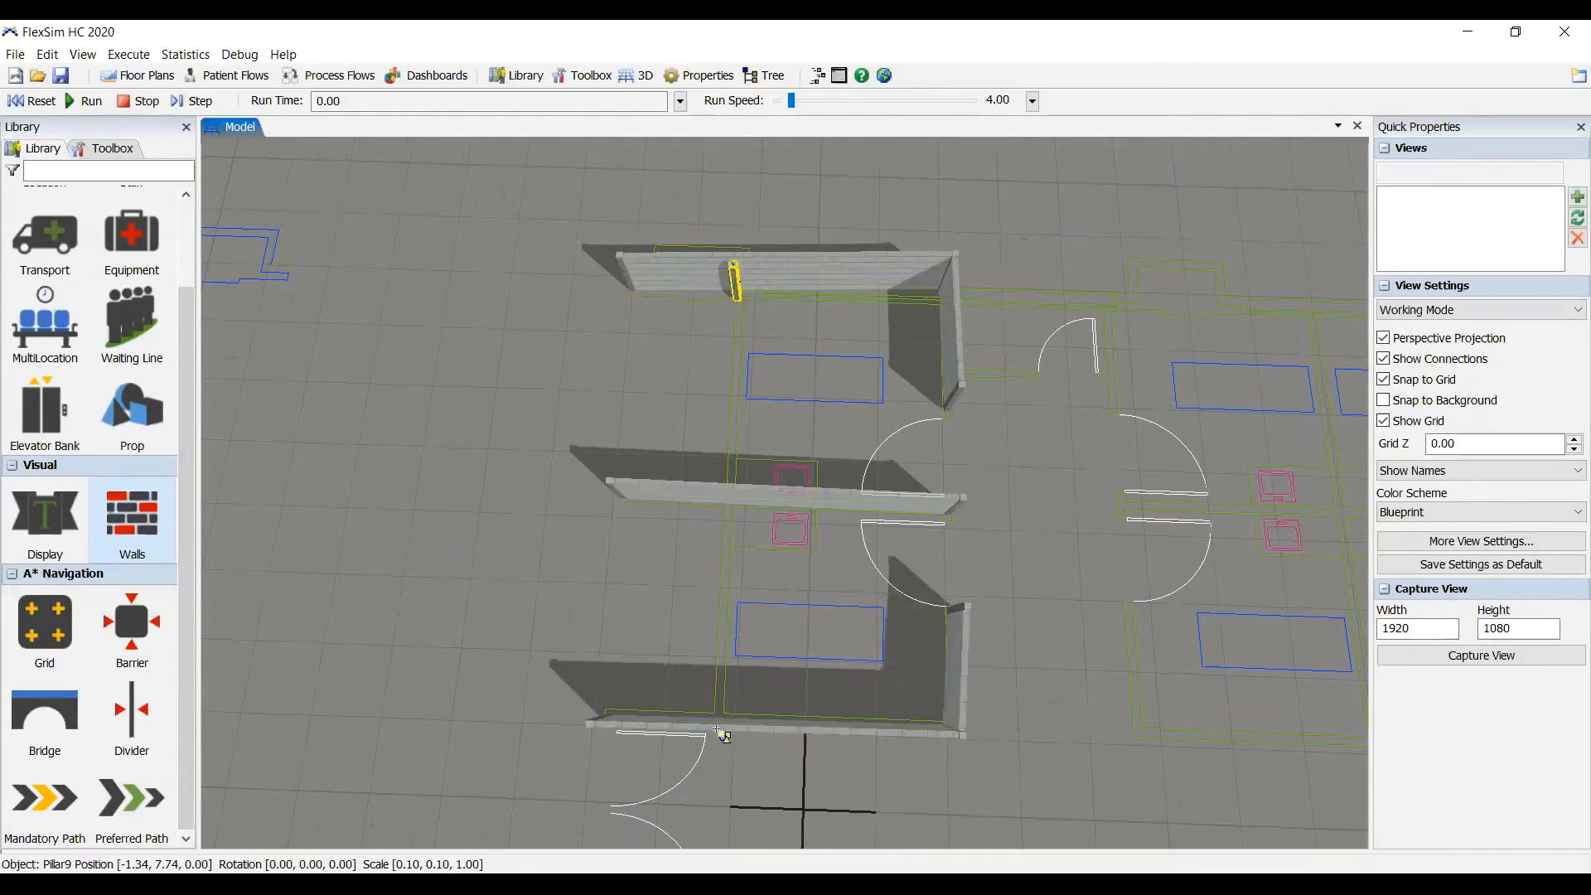
pyautogui.click(726, 732)
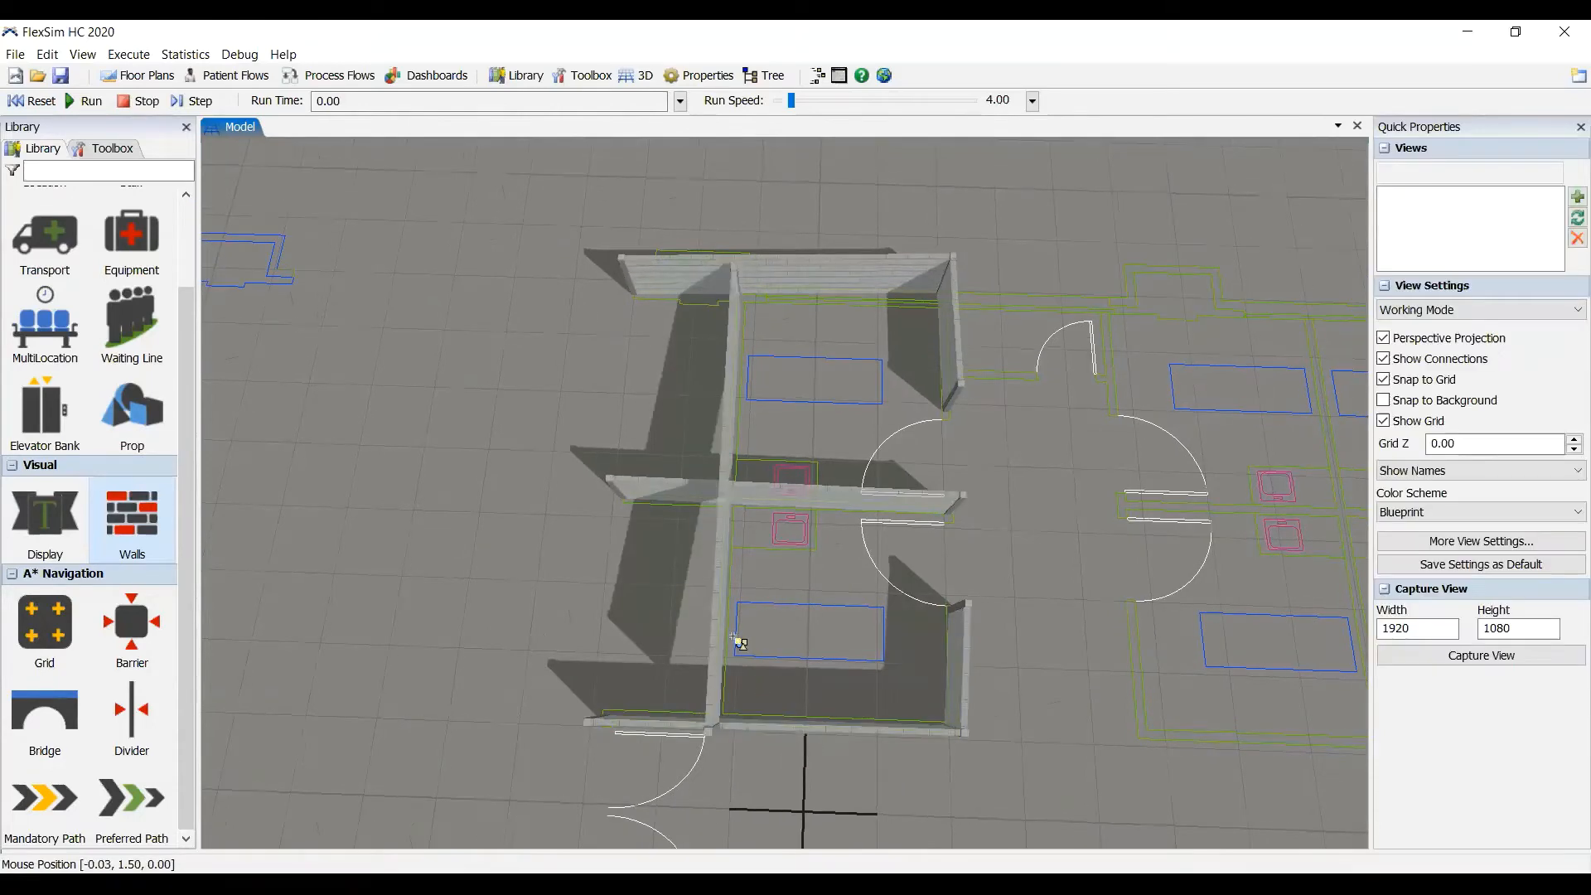
pyautogui.rightClick(626, 652)
pyautogui.moveTo(626, 651); pyautogui.dragTo(613, 618, button='right')
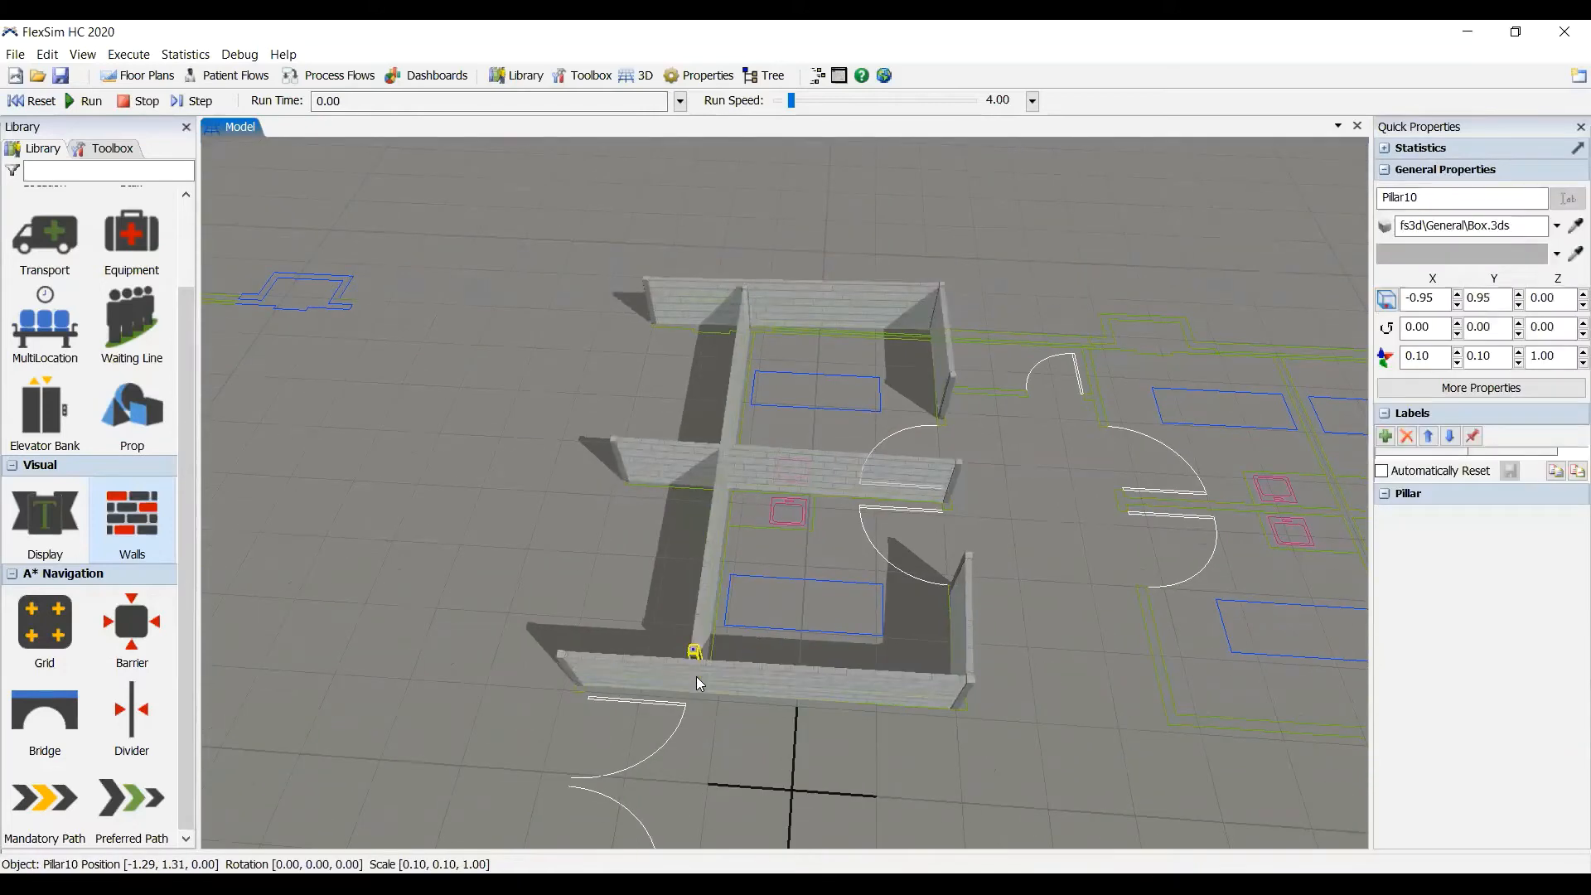
pyautogui.click(868, 562)
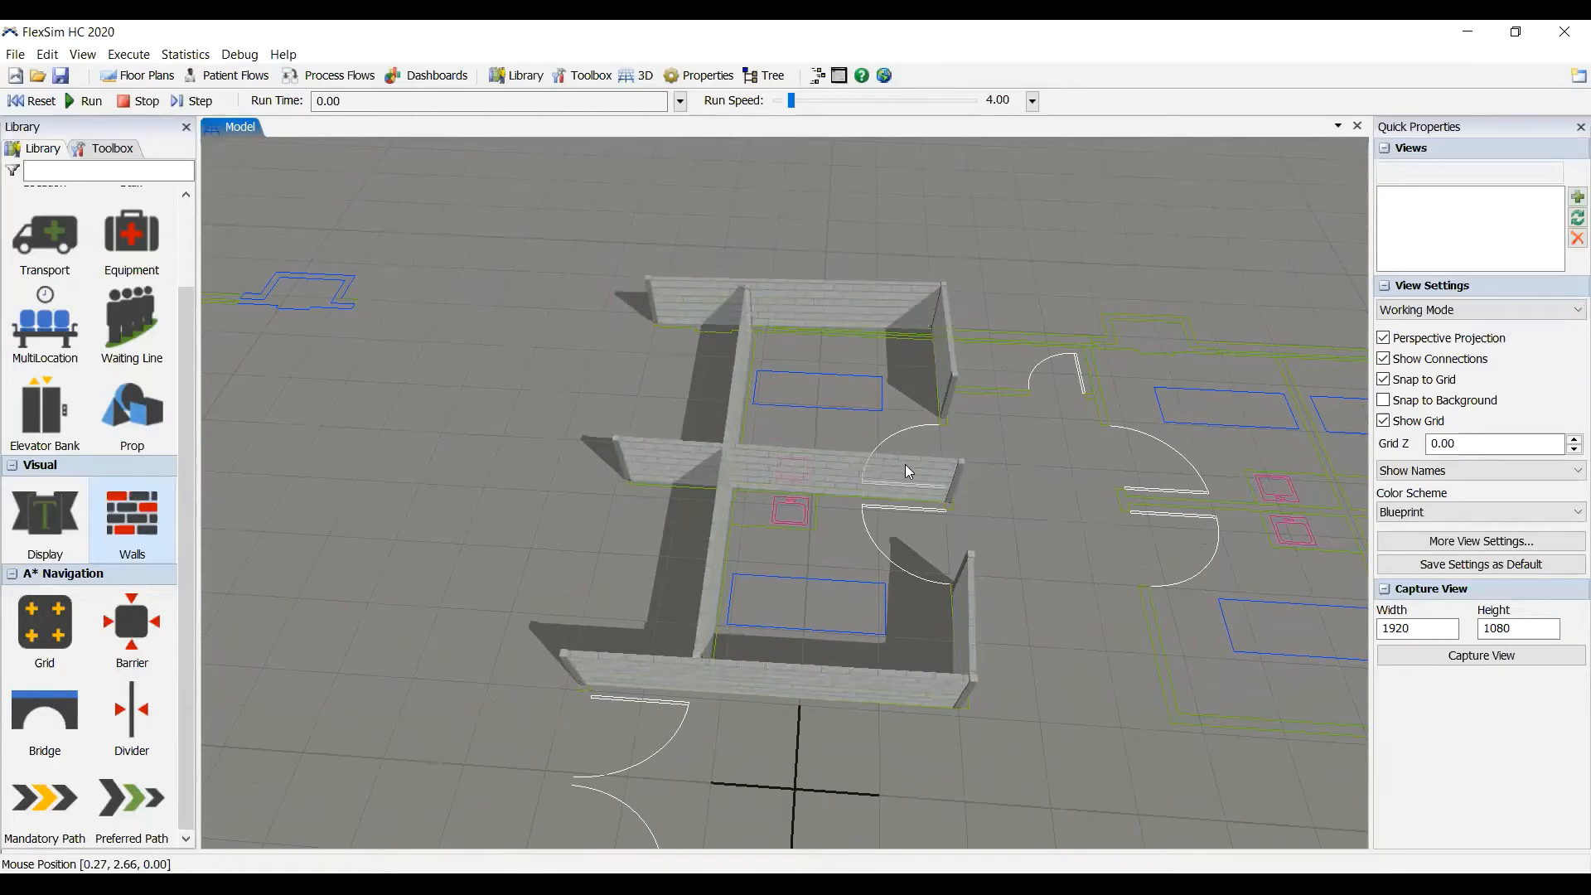
# Step: Build the outer walls along the perimeter of the floor plan, leaving the entrance opening free
pyautogui.moveTo(973, 487); pyautogui.dragTo(1012, 464, button='right')
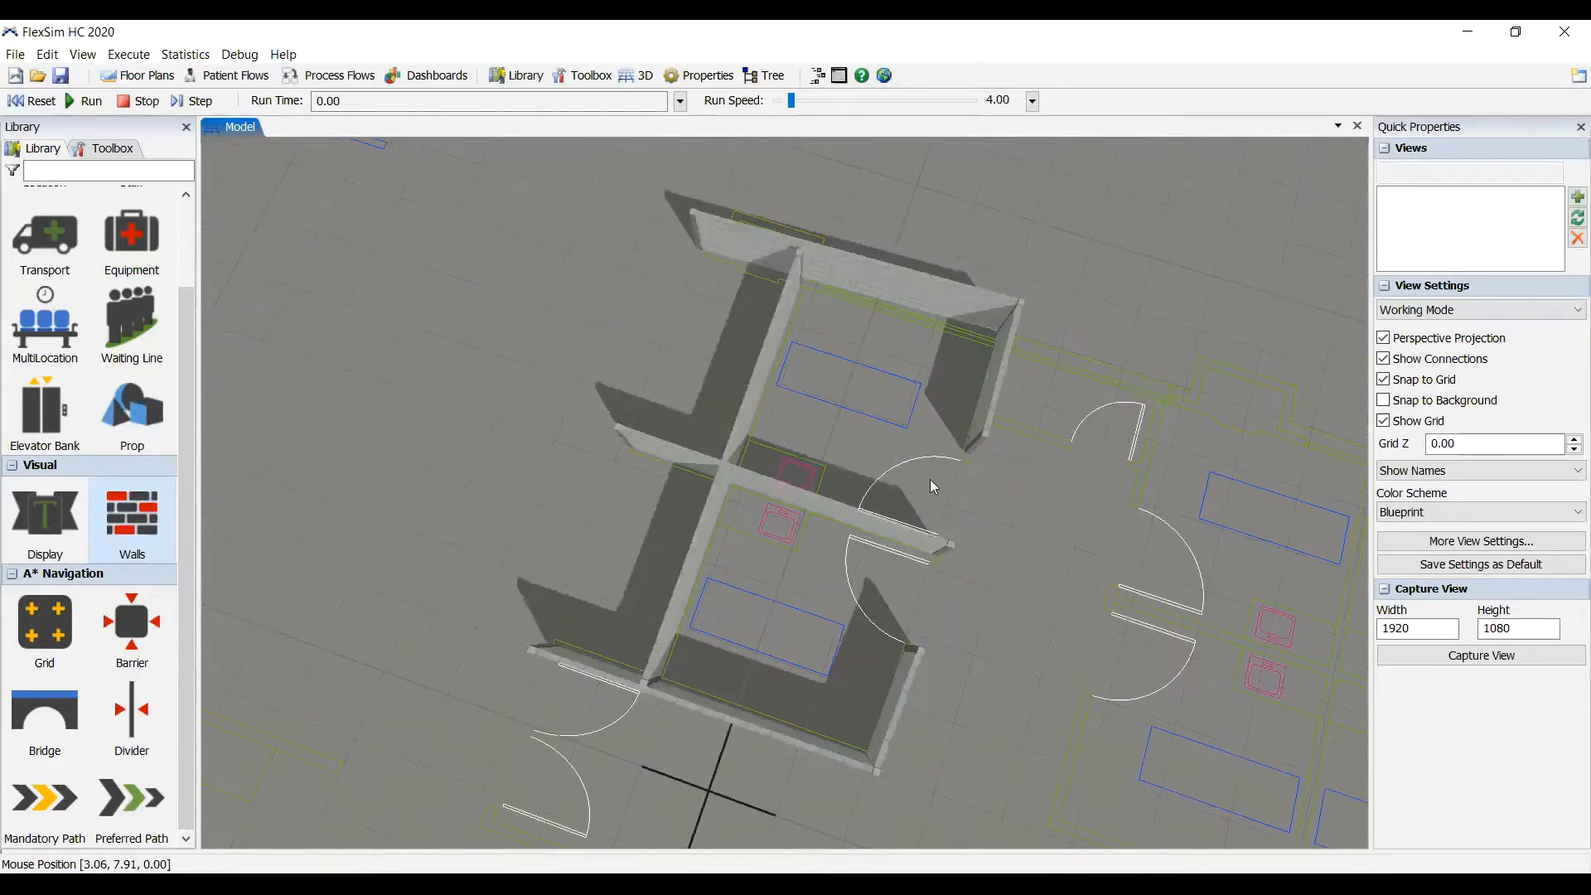
pyautogui.moveTo(931, 479); pyautogui.dragTo(919, 494)
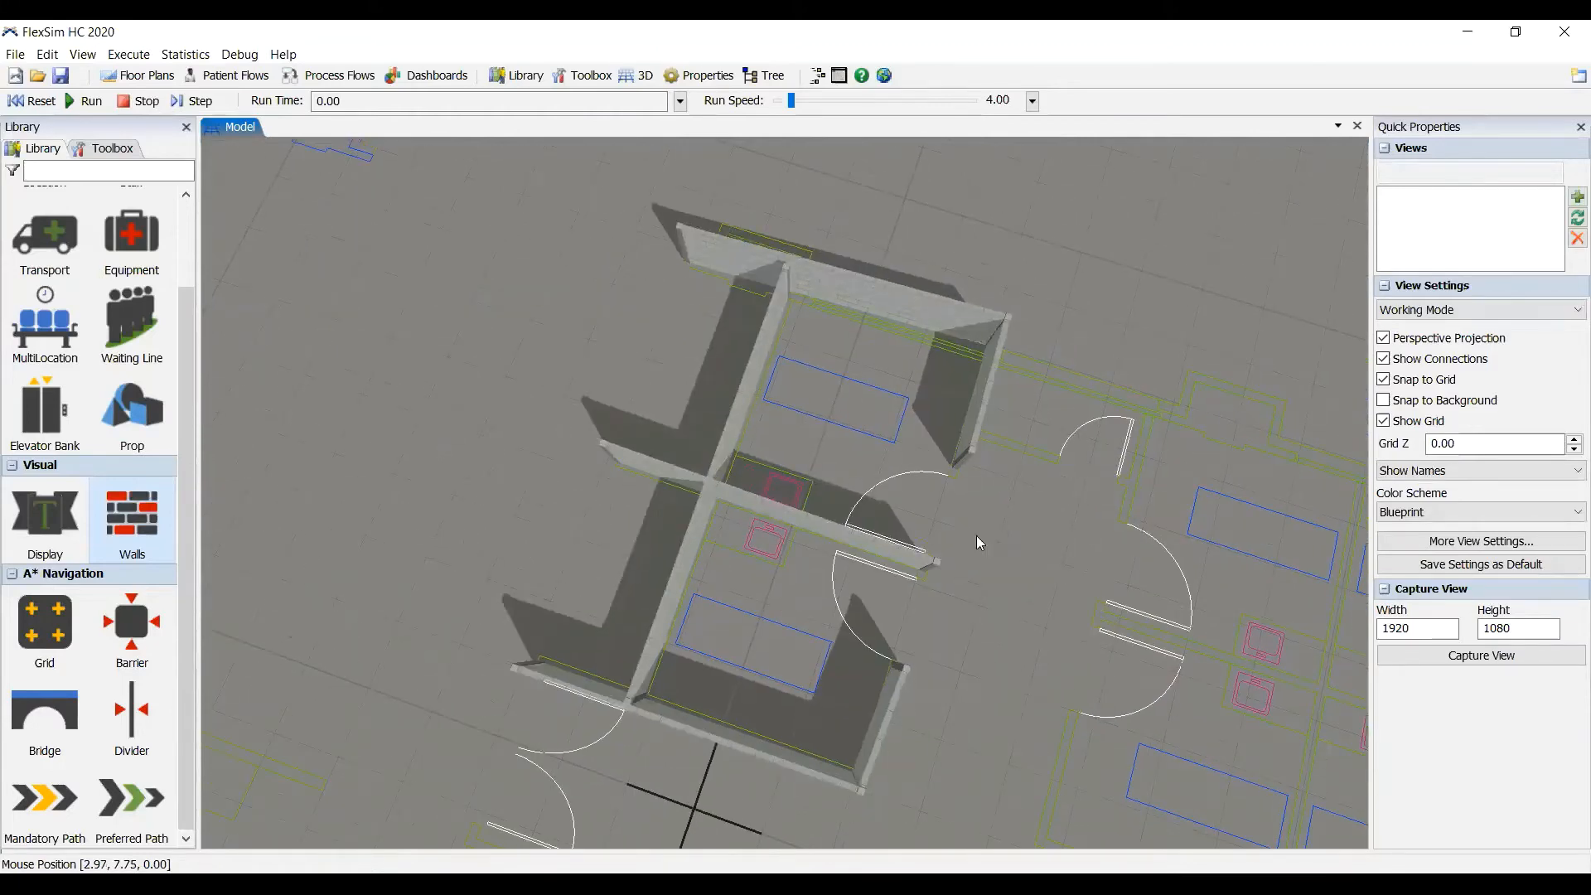
pyautogui.moveTo(893, 521); pyautogui.dragTo(856, 543, button='right')
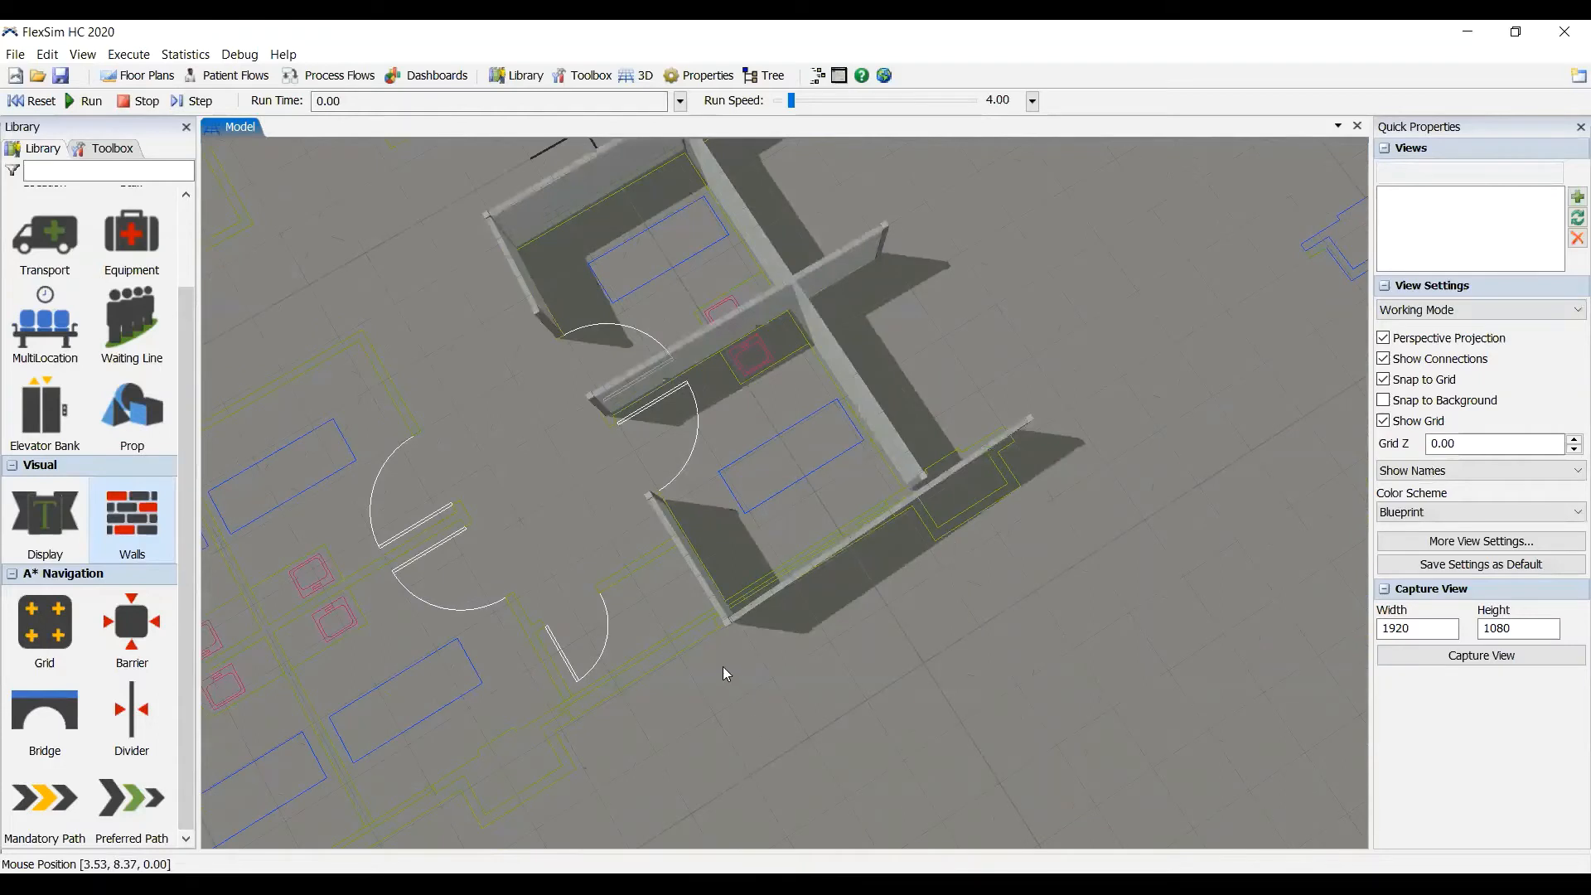
pyautogui.moveTo(718, 673); pyautogui.dragTo(709, 676, button='right')
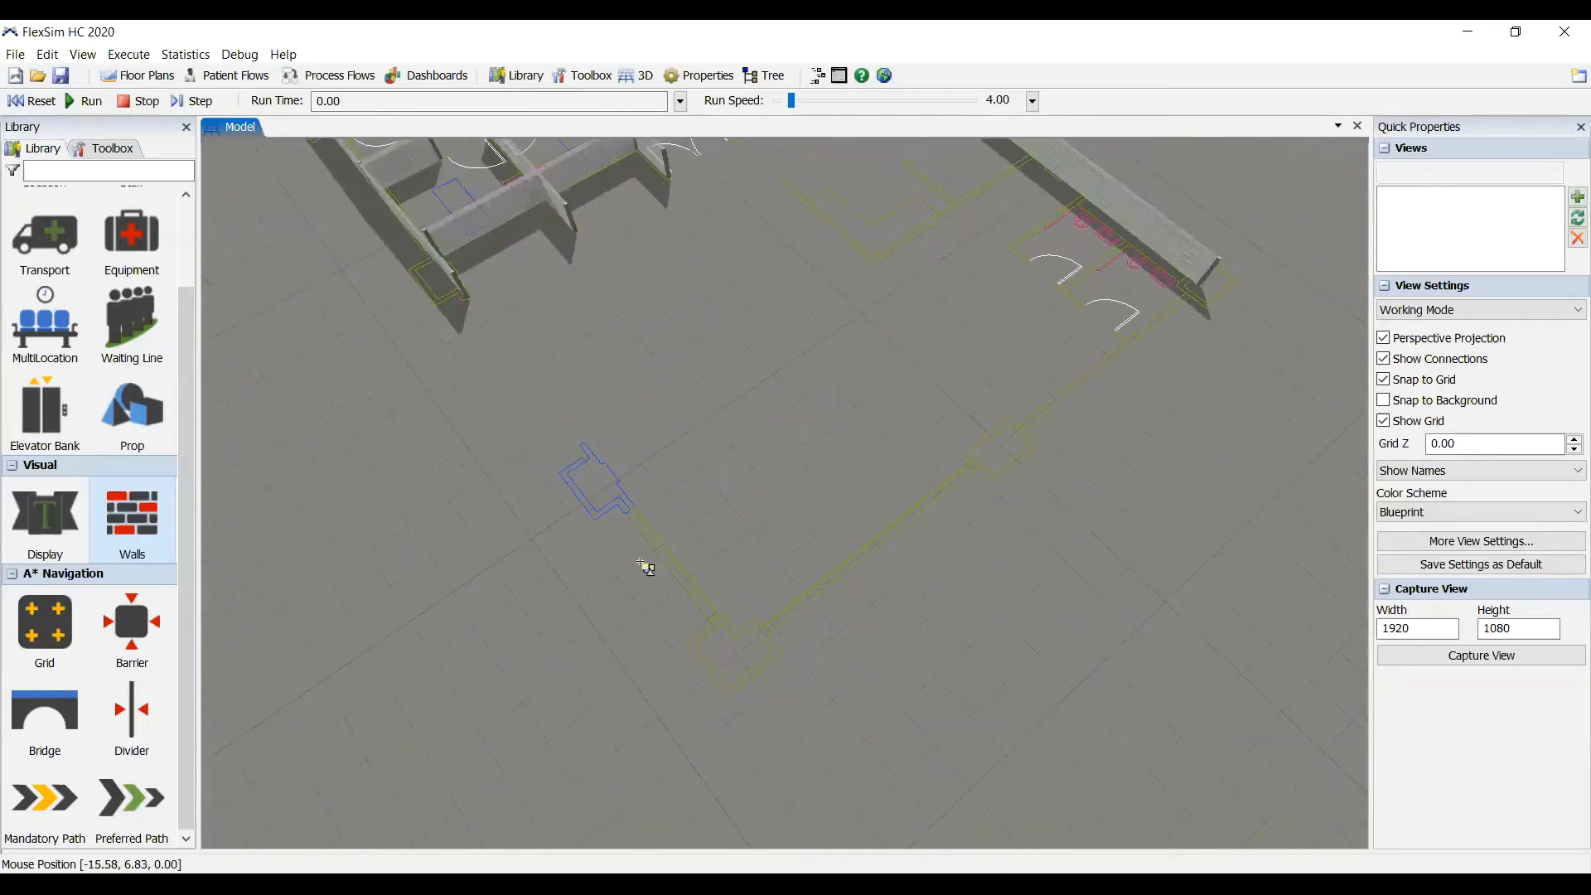
pyautogui.click(742, 645)
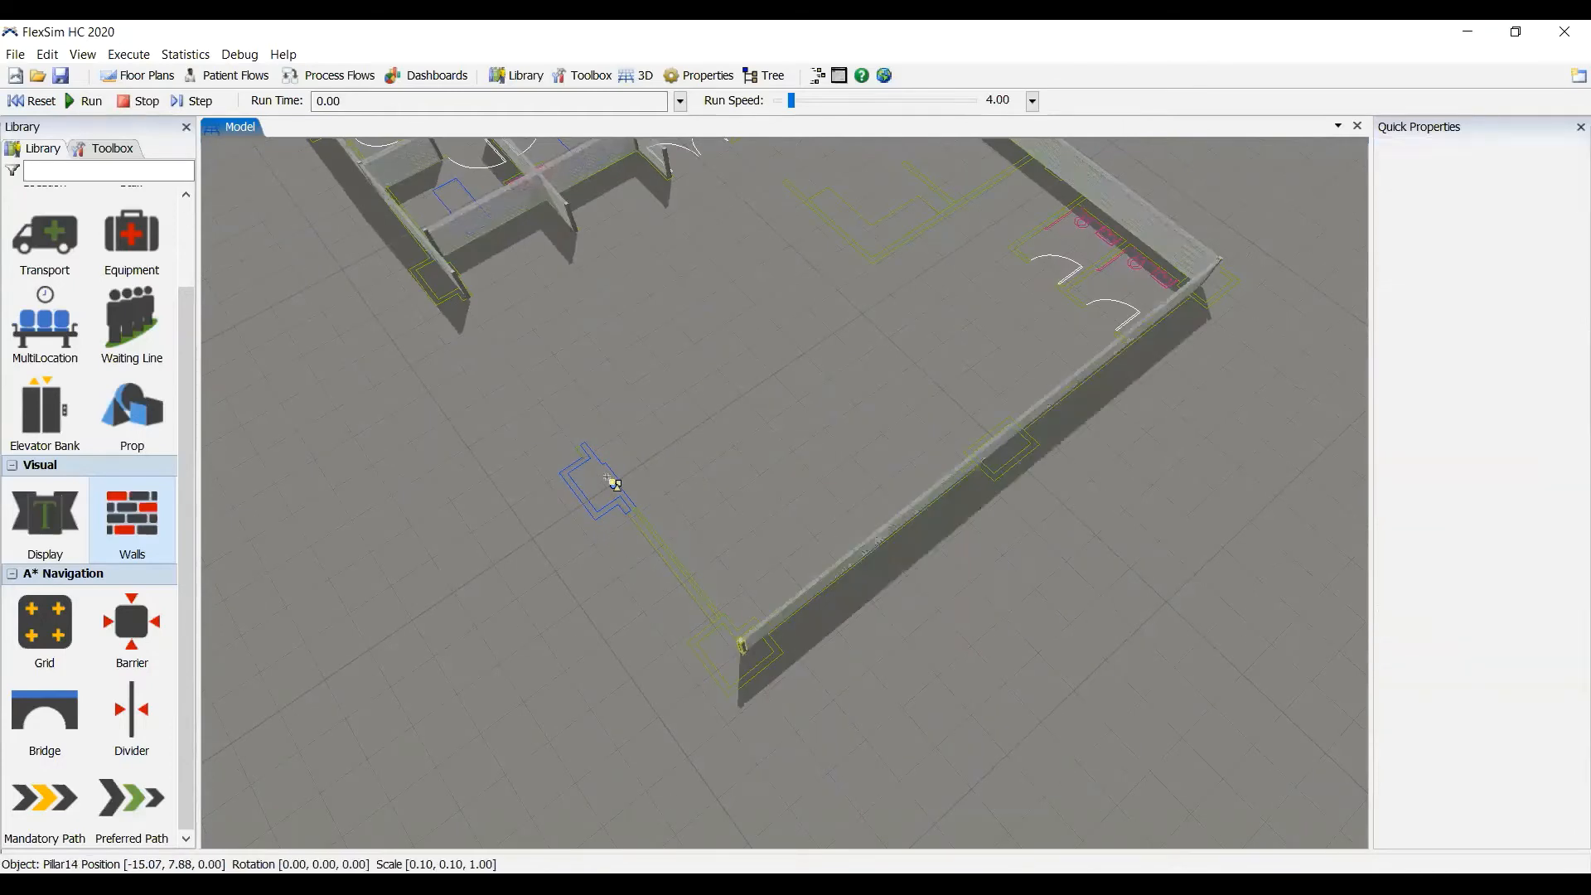
pyautogui.click(635, 511)
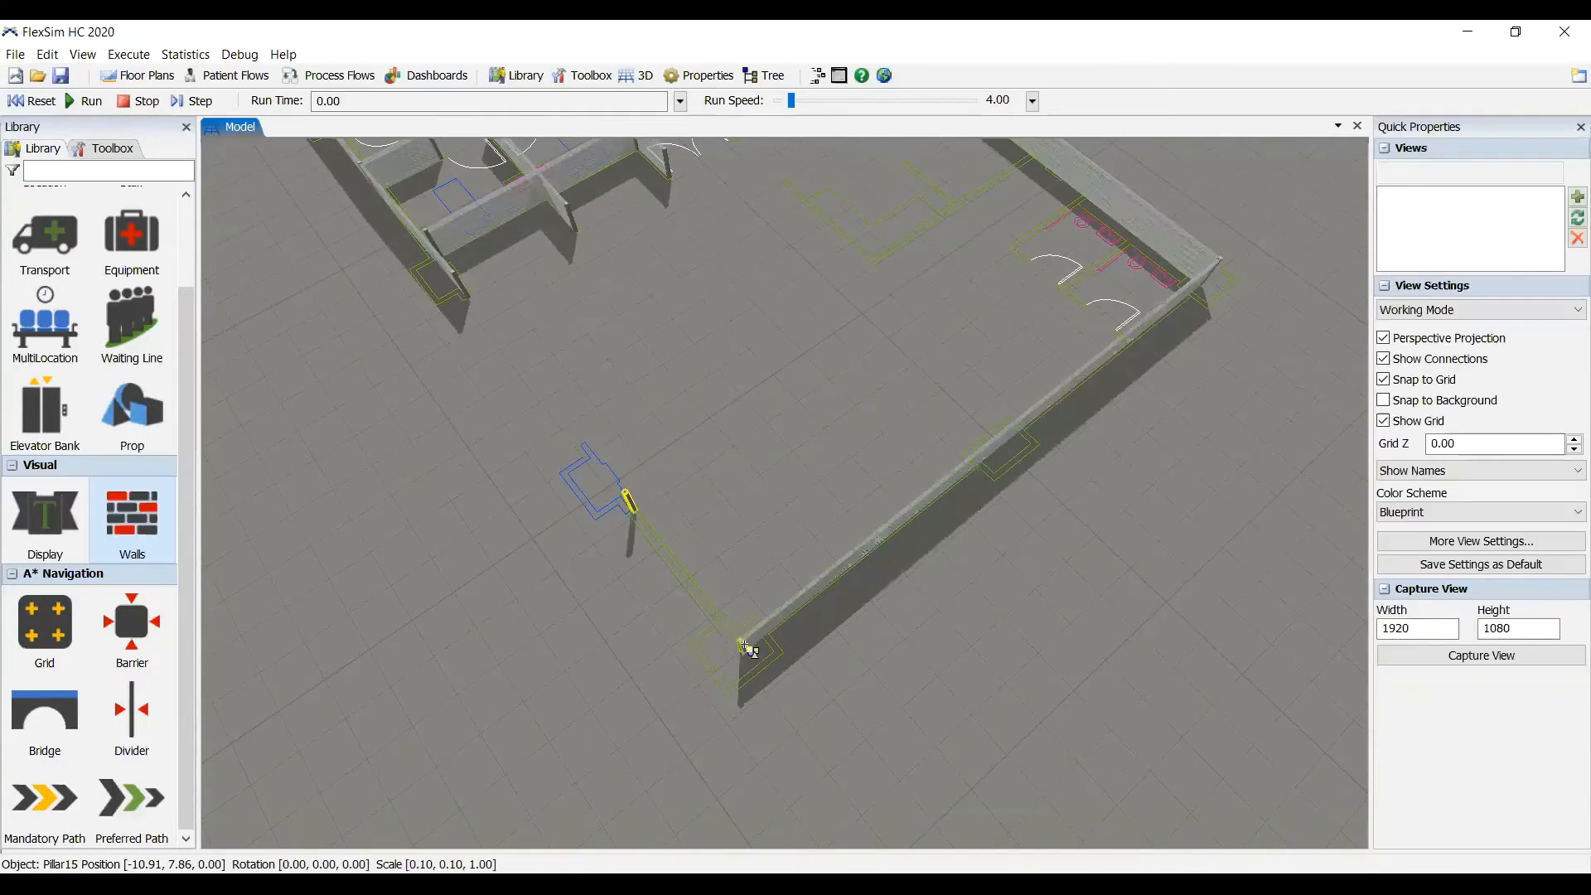
pyautogui.click(742, 640)
pyautogui.rightClick(778, 472)
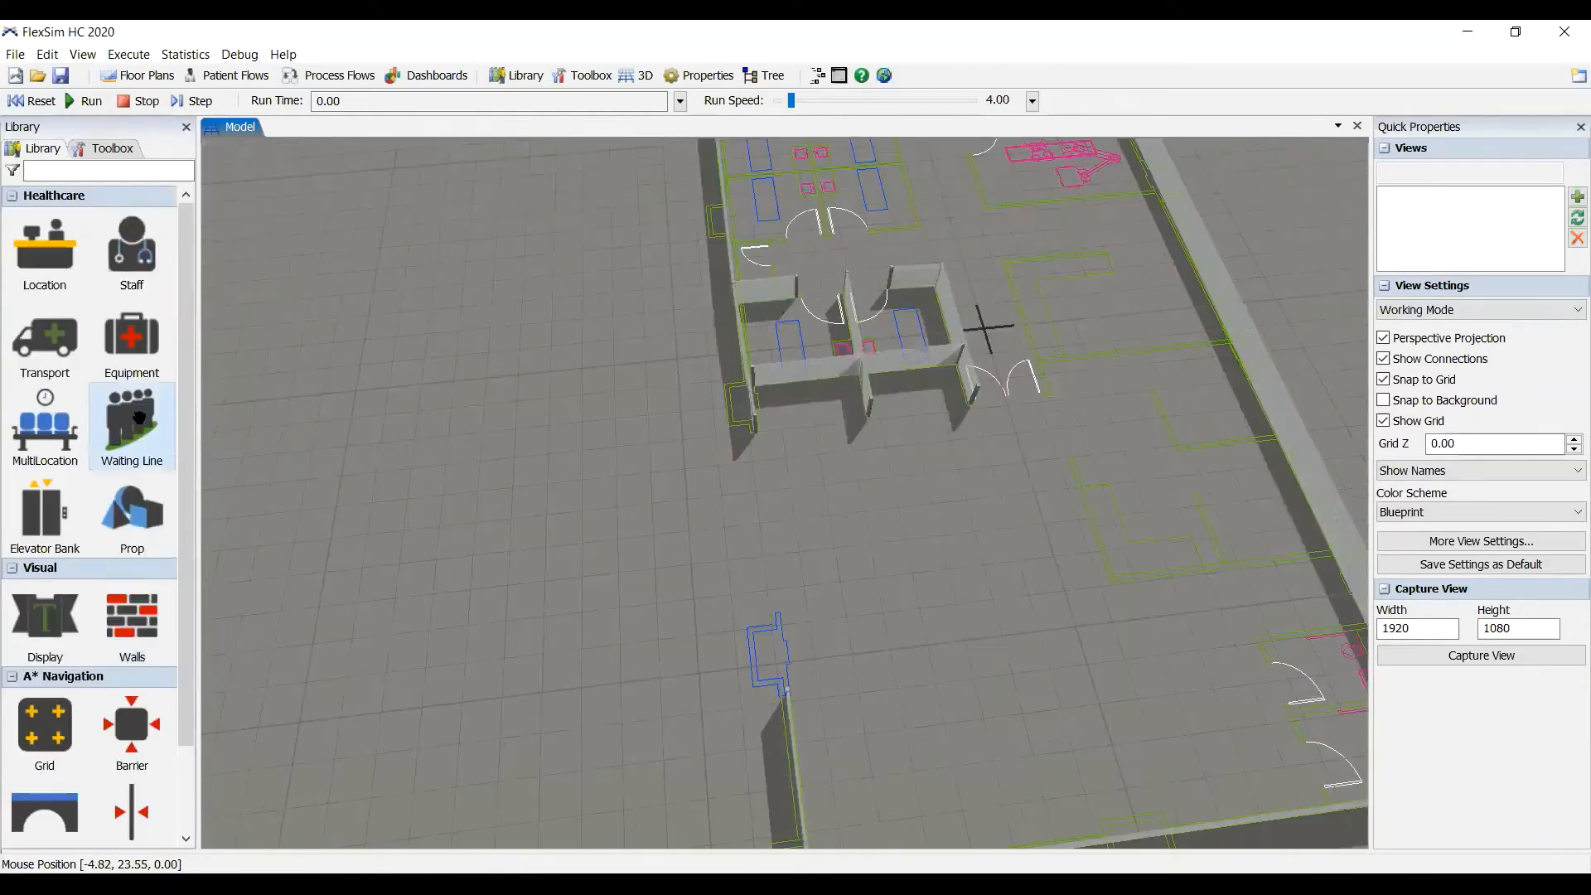
# Step: Add a waiting line inside the entrance and bend it into an L shape with three points
pyautogui.moveTo(133, 419)
pyautogui.mouseDown()
pyautogui.moveTo(1053, 737)
pyautogui.moveTo(1005, 785)
pyautogui.moveTo(912, 783)
pyautogui.moveTo(1011, 791)
pyautogui.moveTo(870, 601)
pyautogui.moveTo(845, 606)
pyautogui.moveTo(930, 621)
pyautogui.moveTo(933, 605)
pyautogui.mouseUp()
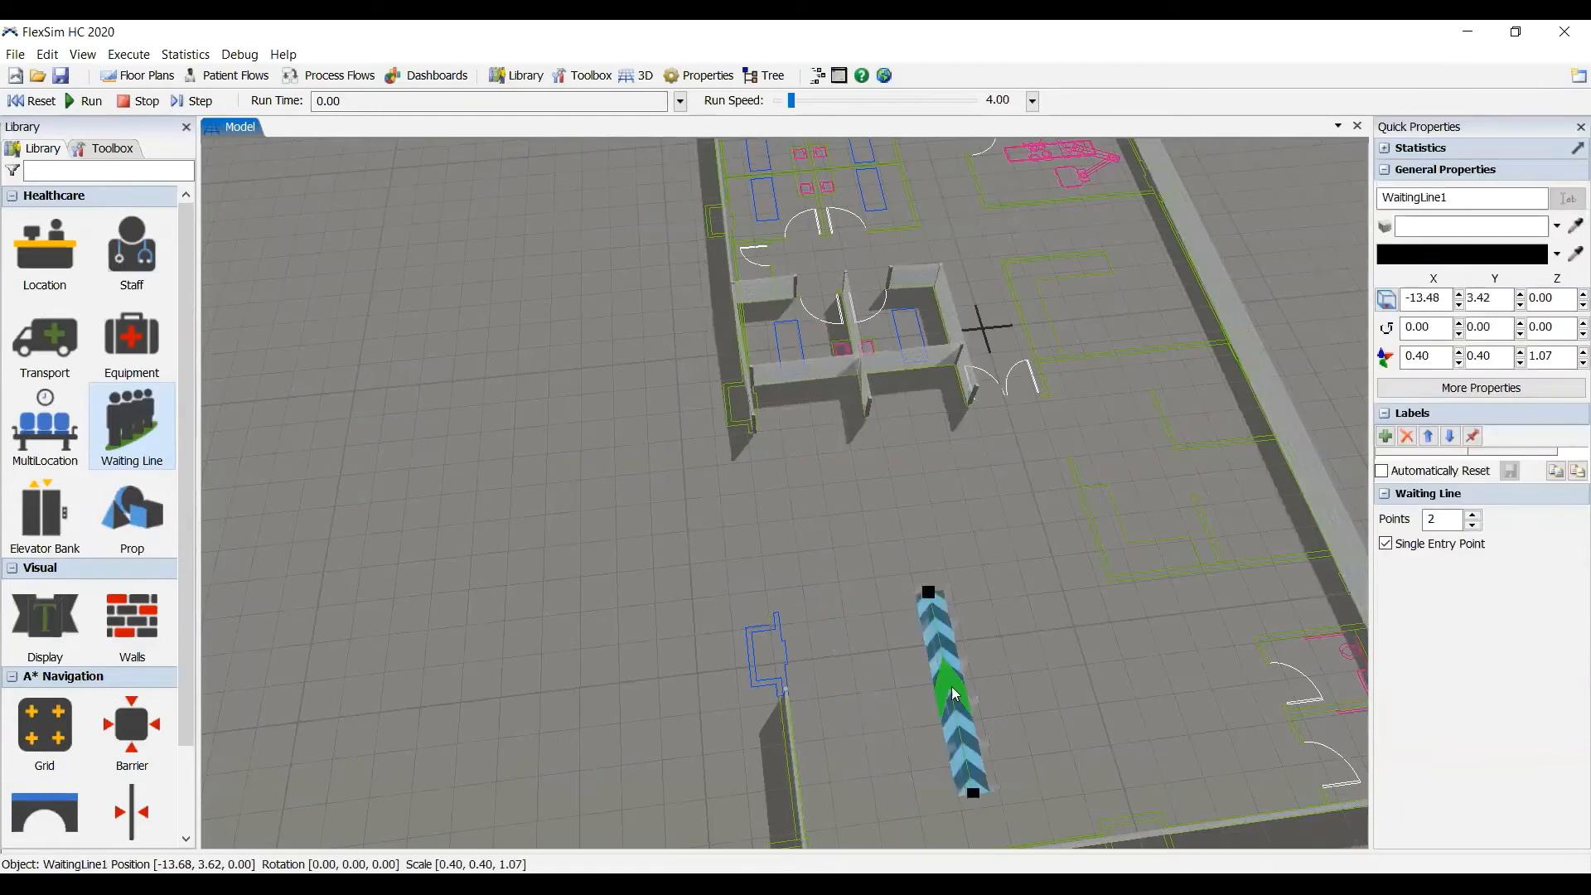
pyautogui.moveTo(968, 696); pyautogui.dragTo(1104, 621)
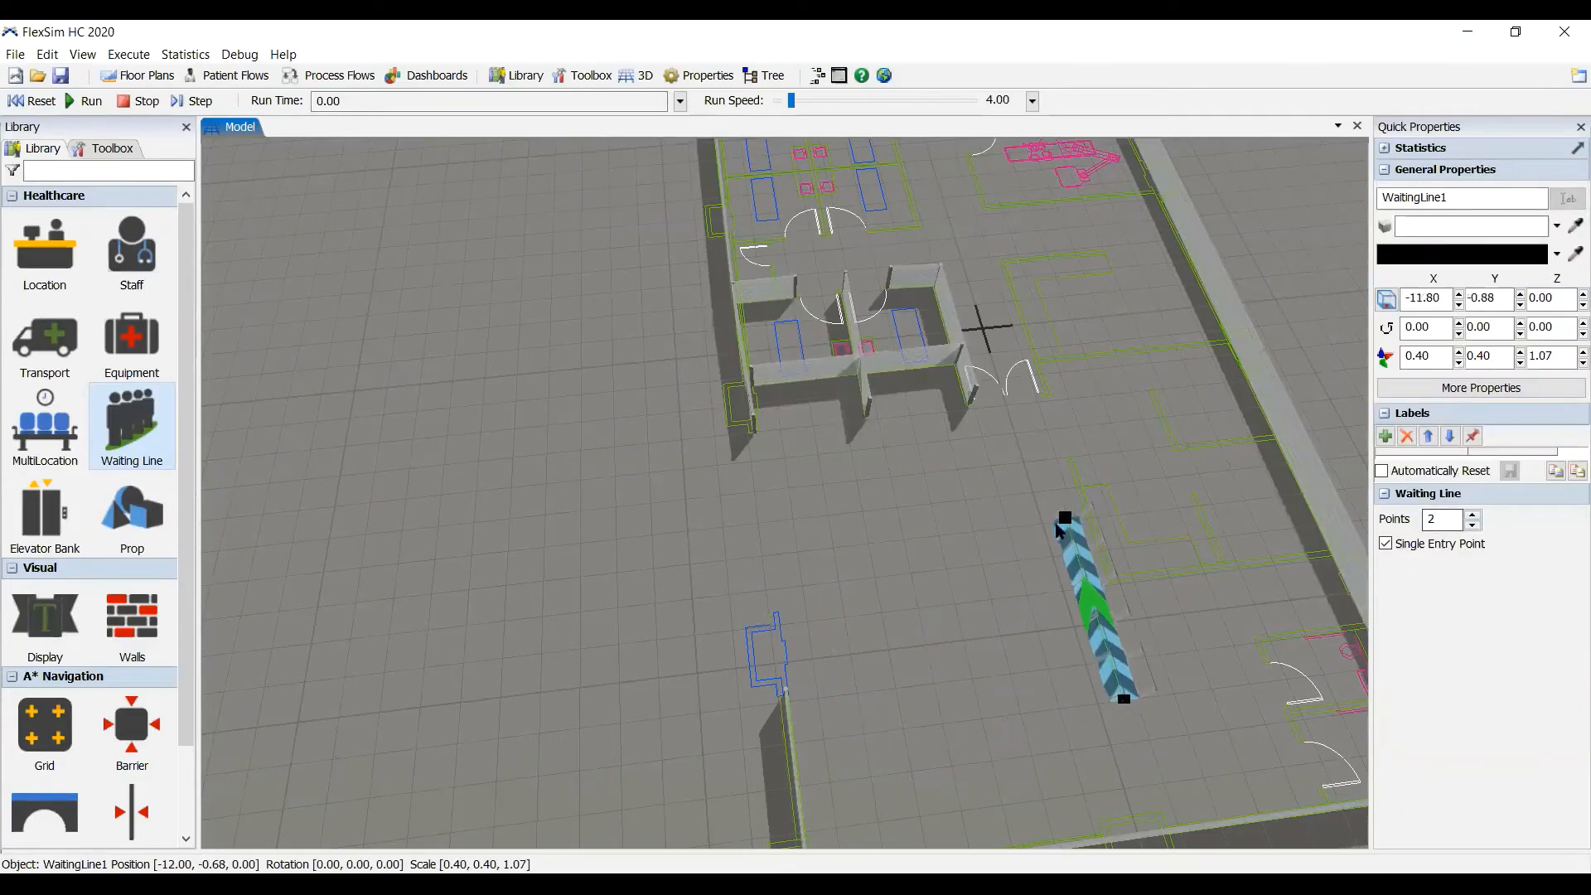
pyautogui.moveTo(908, 570); pyautogui.dragTo(868, 543)
pyautogui.moveTo(1127, 702); pyautogui.dragTo(894, 673)
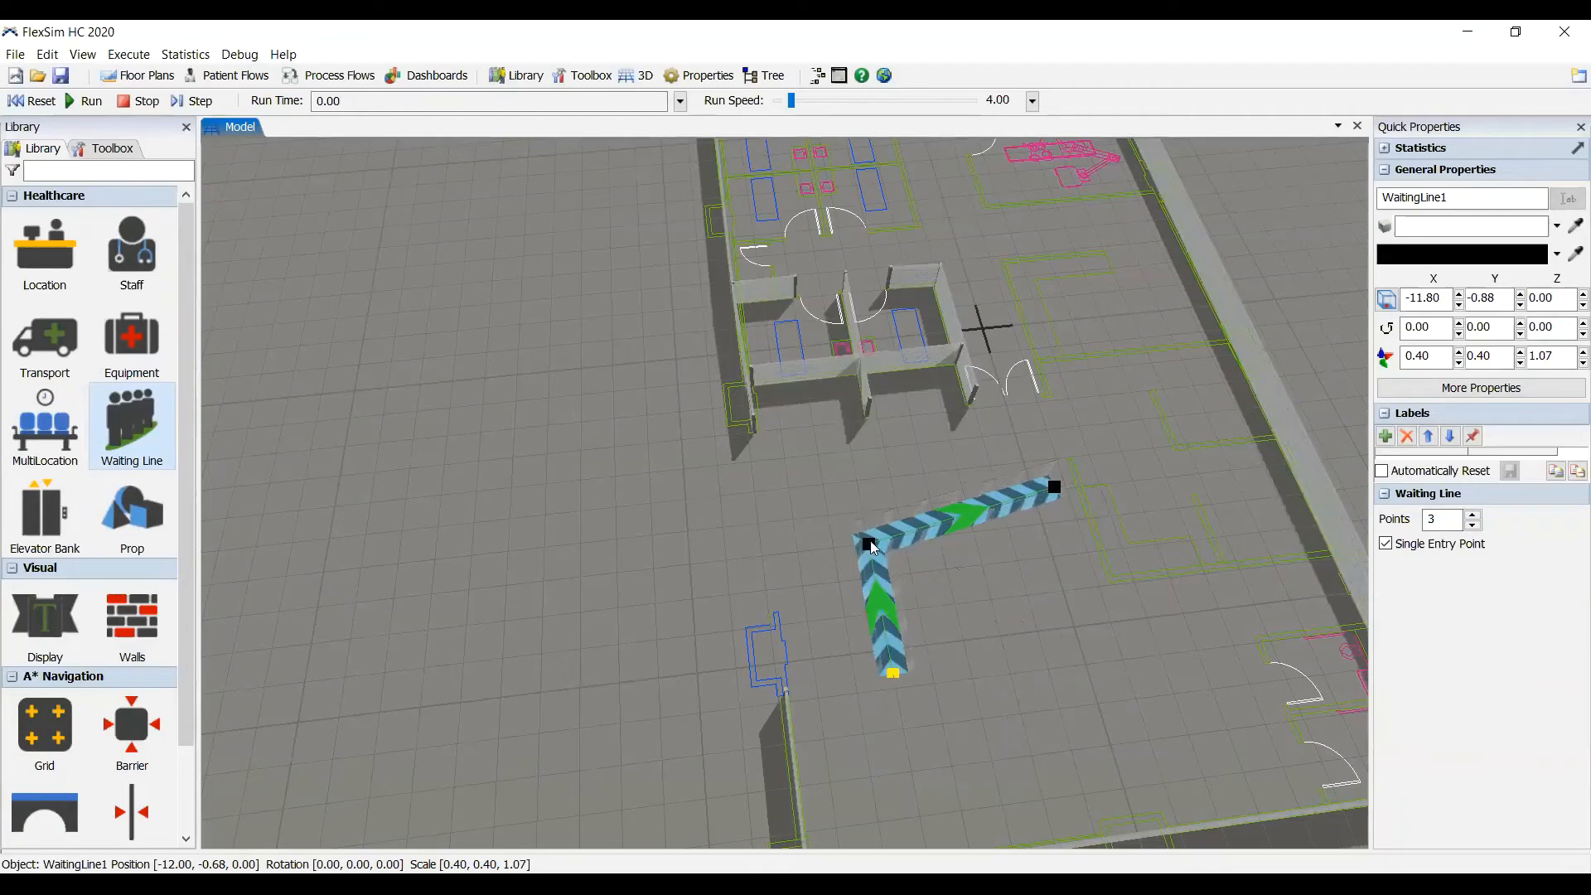
pyautogui.moveTo(1054, 487); pyautogui.dragTo(1018, 535)
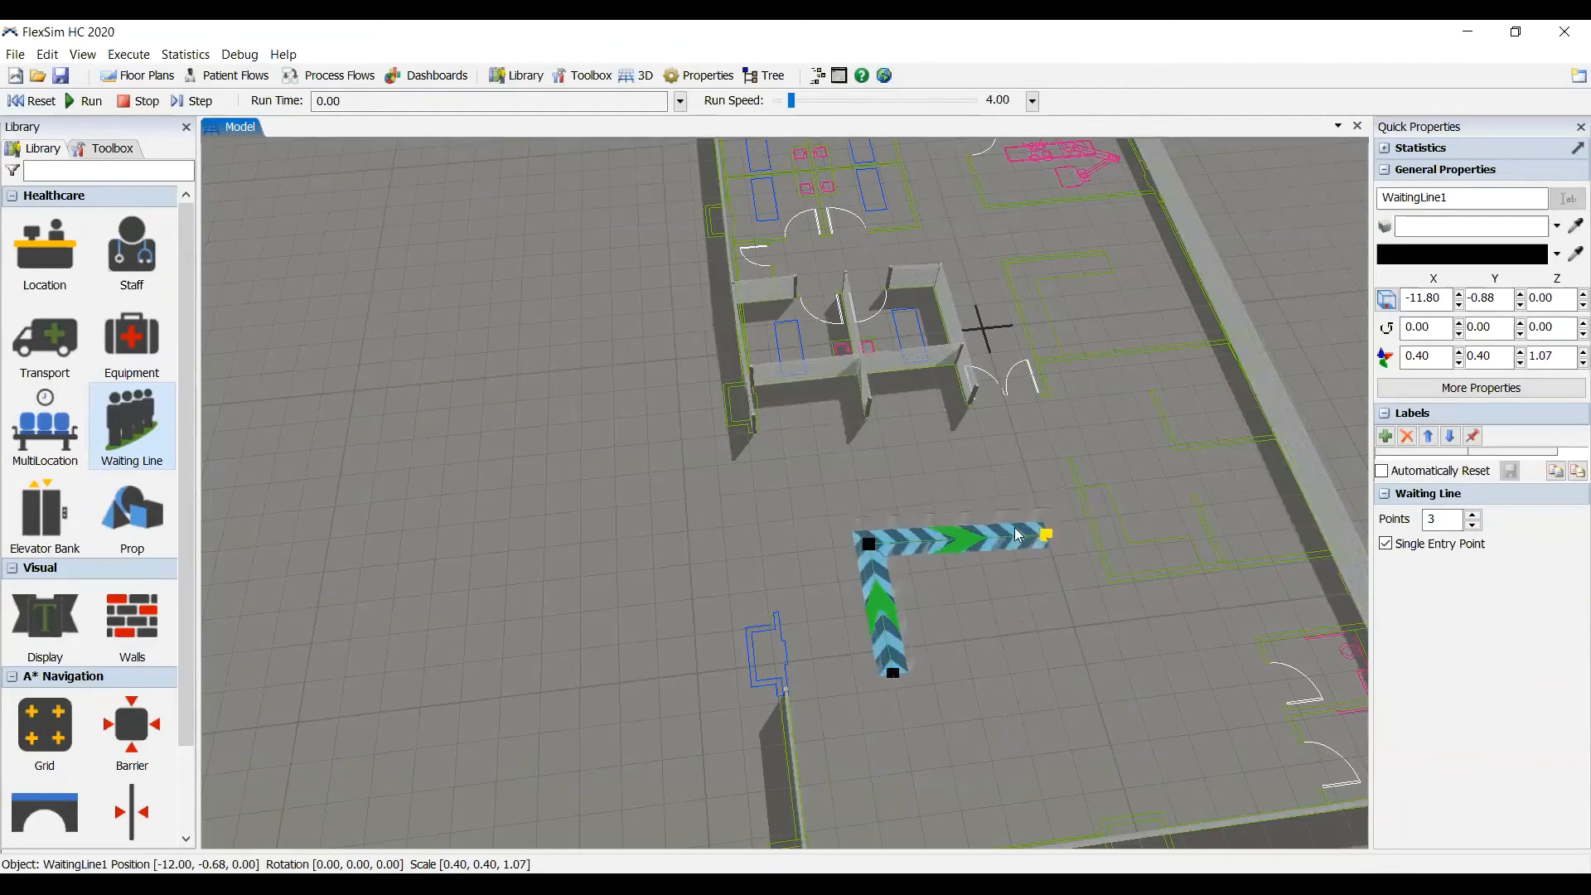
pyautogui.moveTo(893, 675); pyautogui.dragTo(932, 825)
pyautogui.click(1005, 657)
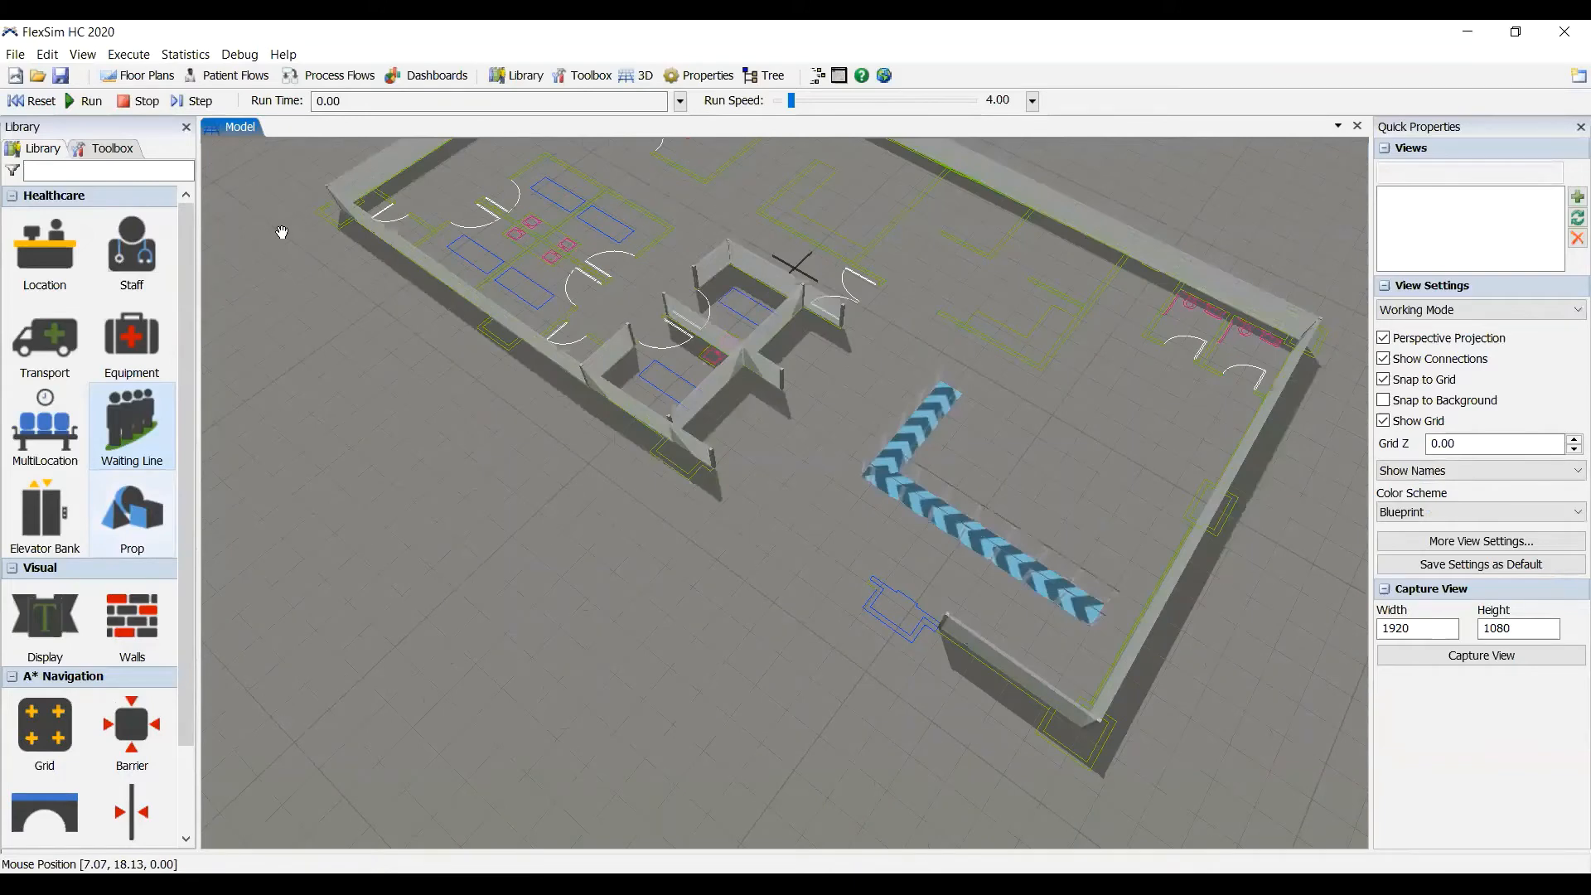
# Step: Place an Entrance door prop on the entrance outline, at the end of the short outer wall
pyautogui.click(242, 226)
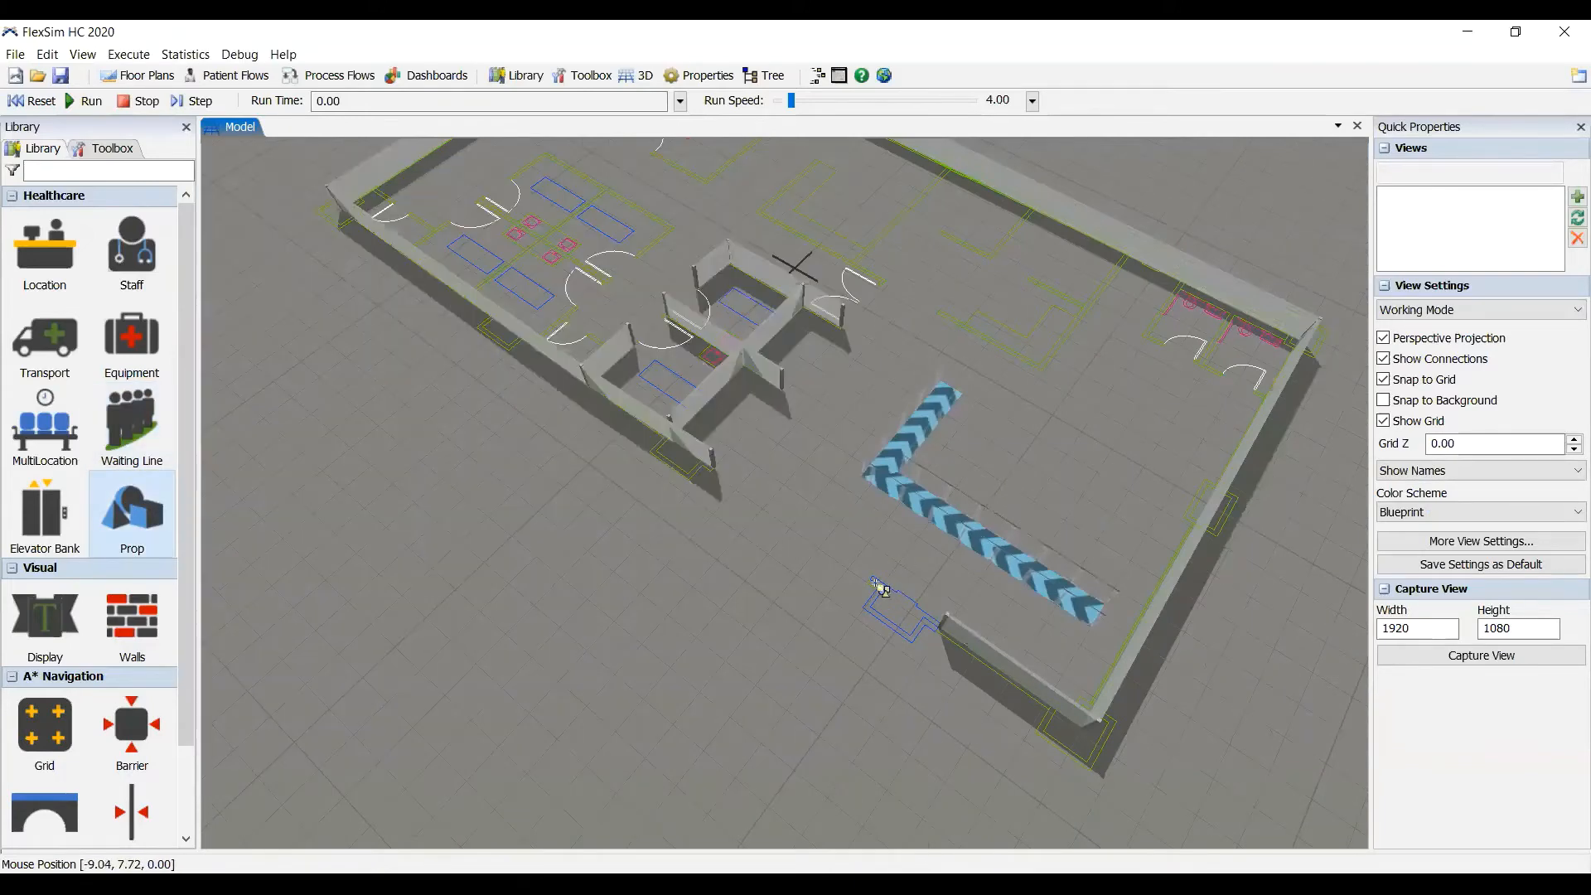
pyautogui.click(857, 572)
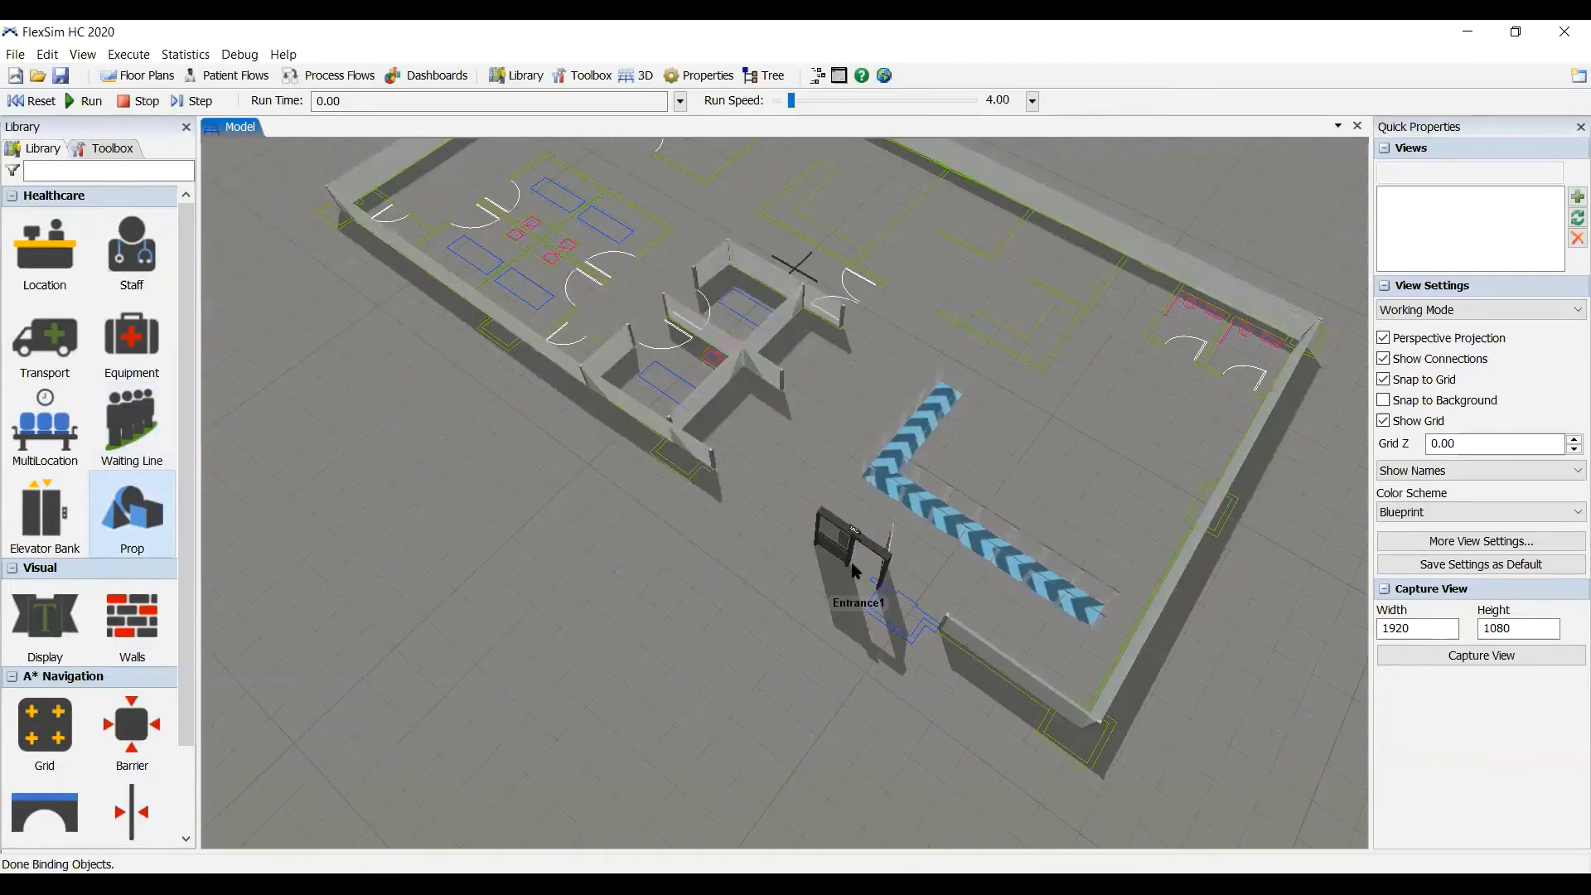
pyautogui.click(907, 595)
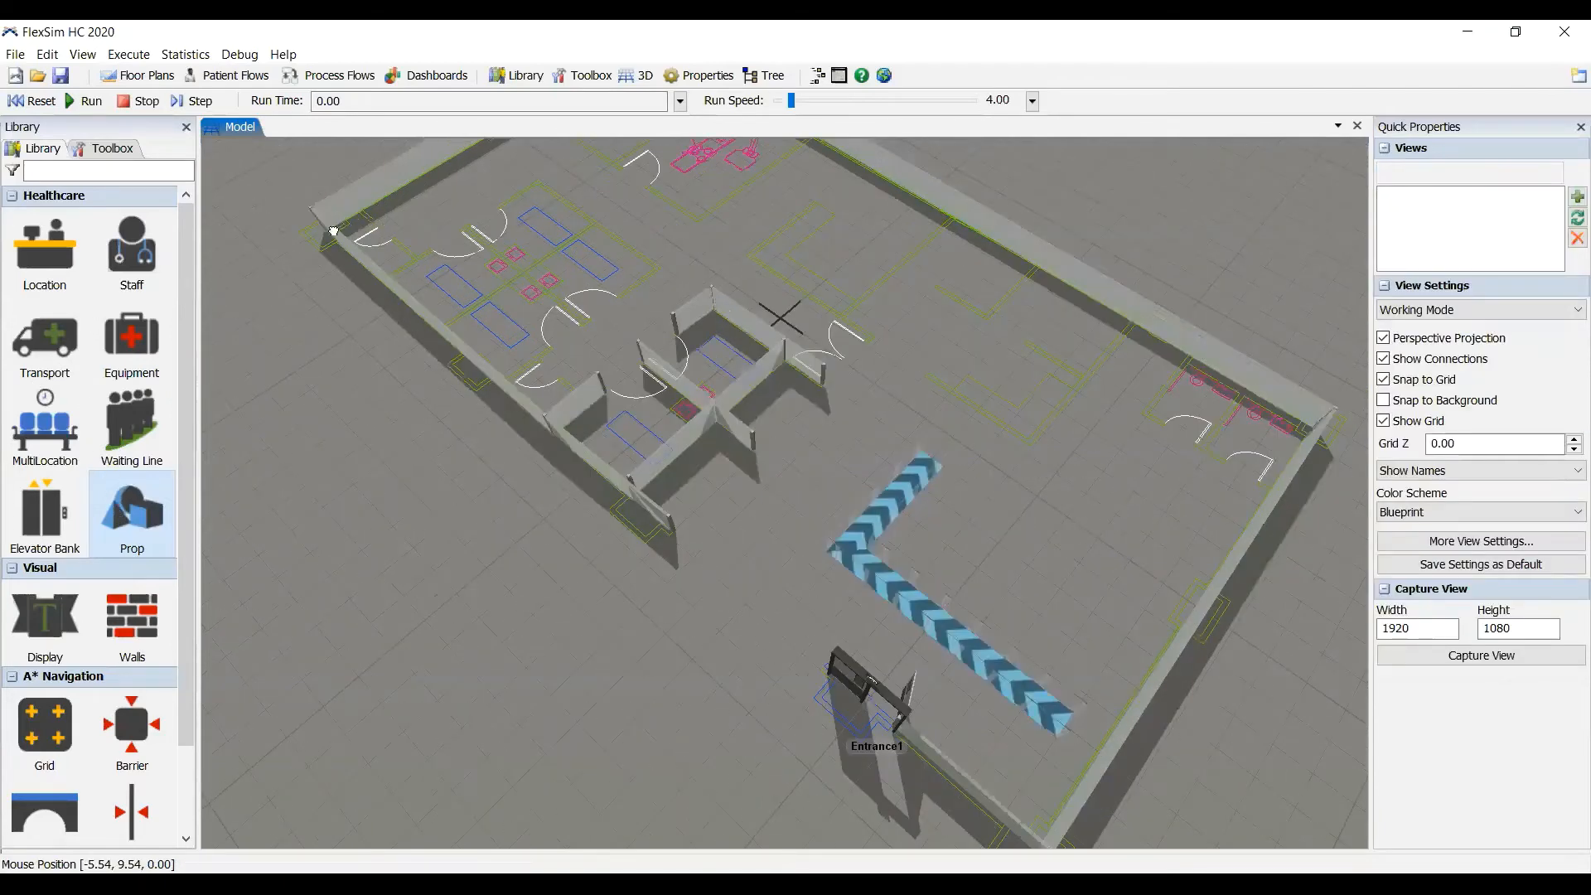
# Step: Place an Exit door prop directly beside the entrance door, in line with the outer wall
pyautogui.moveTo(726, 658); pyautogui.dragTo(729, 609)
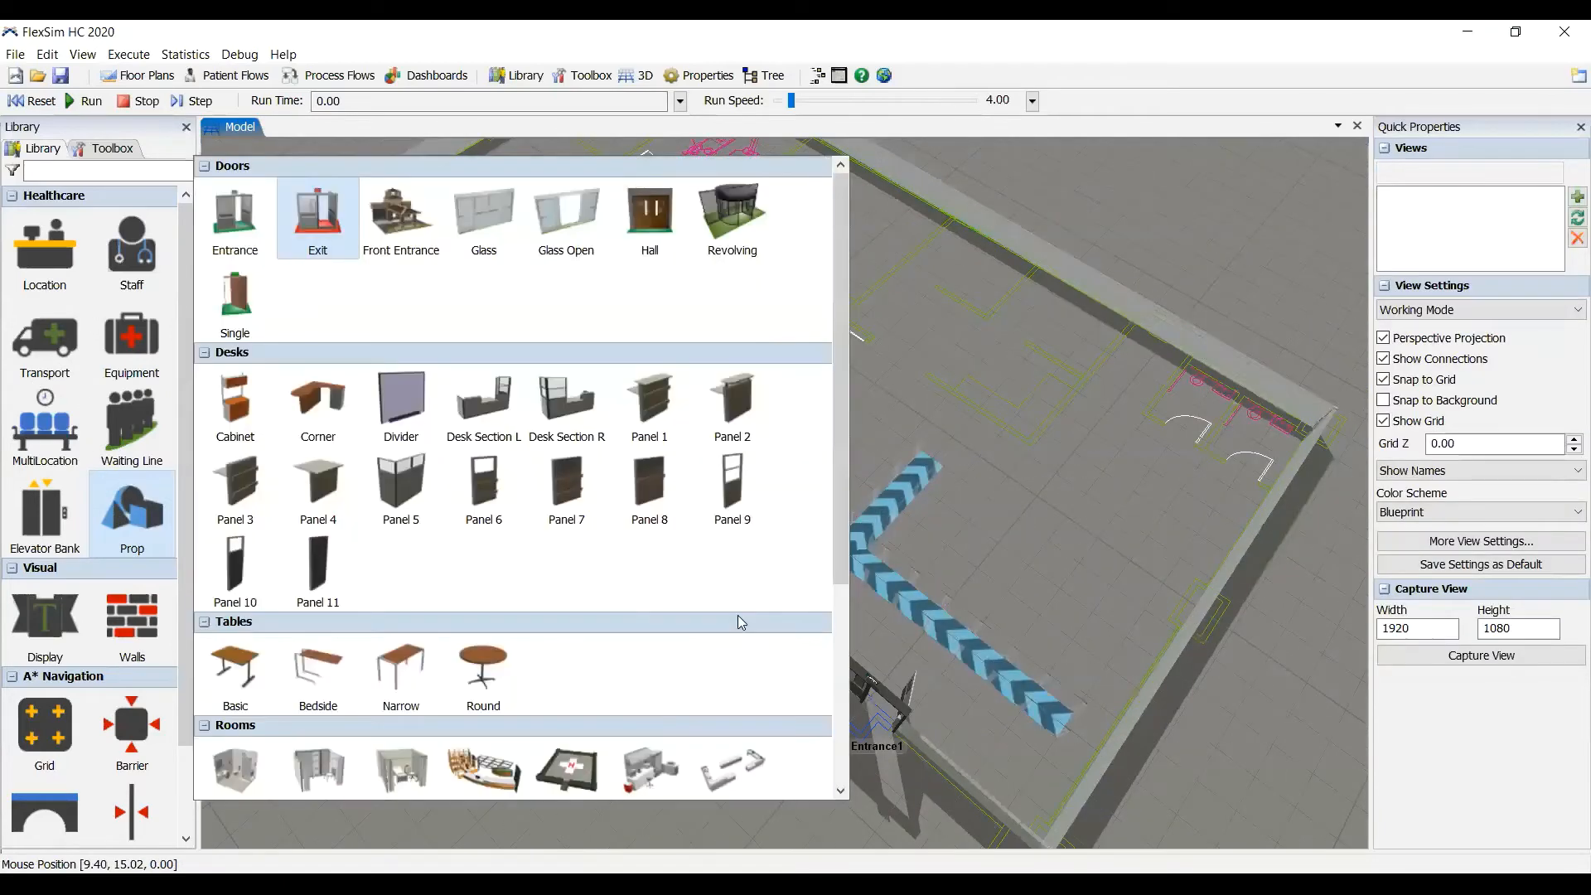
pyautogui.moveTo(813, 642); pyautogui.dragTo(802, 653, button='right')
pyautogui.moveTo(752, 550); pyautogui.dragTo(808, 649)
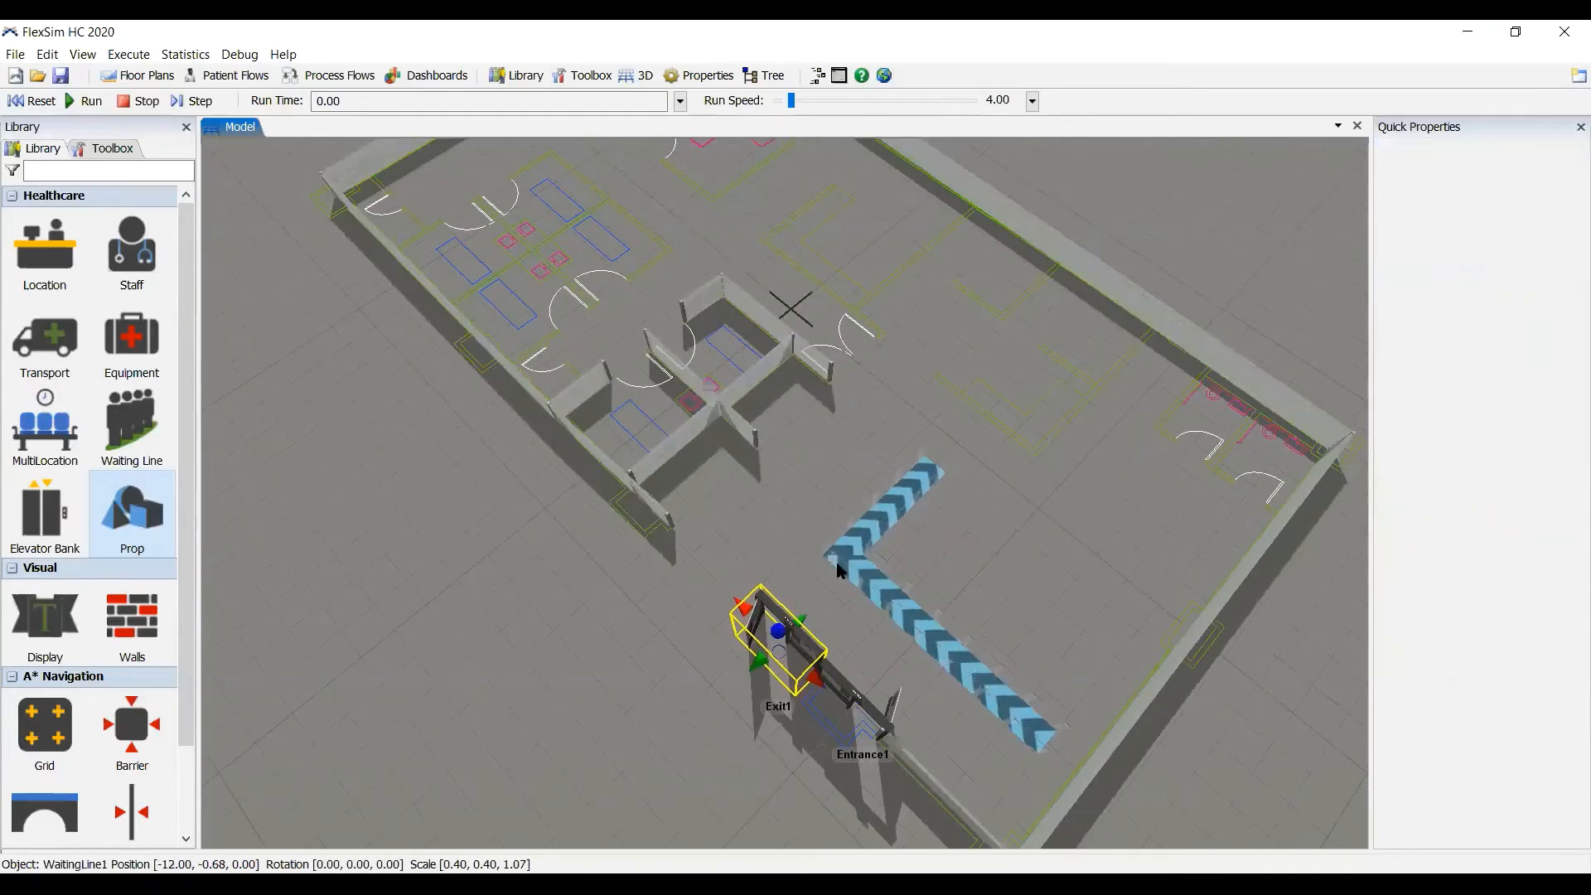
pyautogui.click(804, 541)
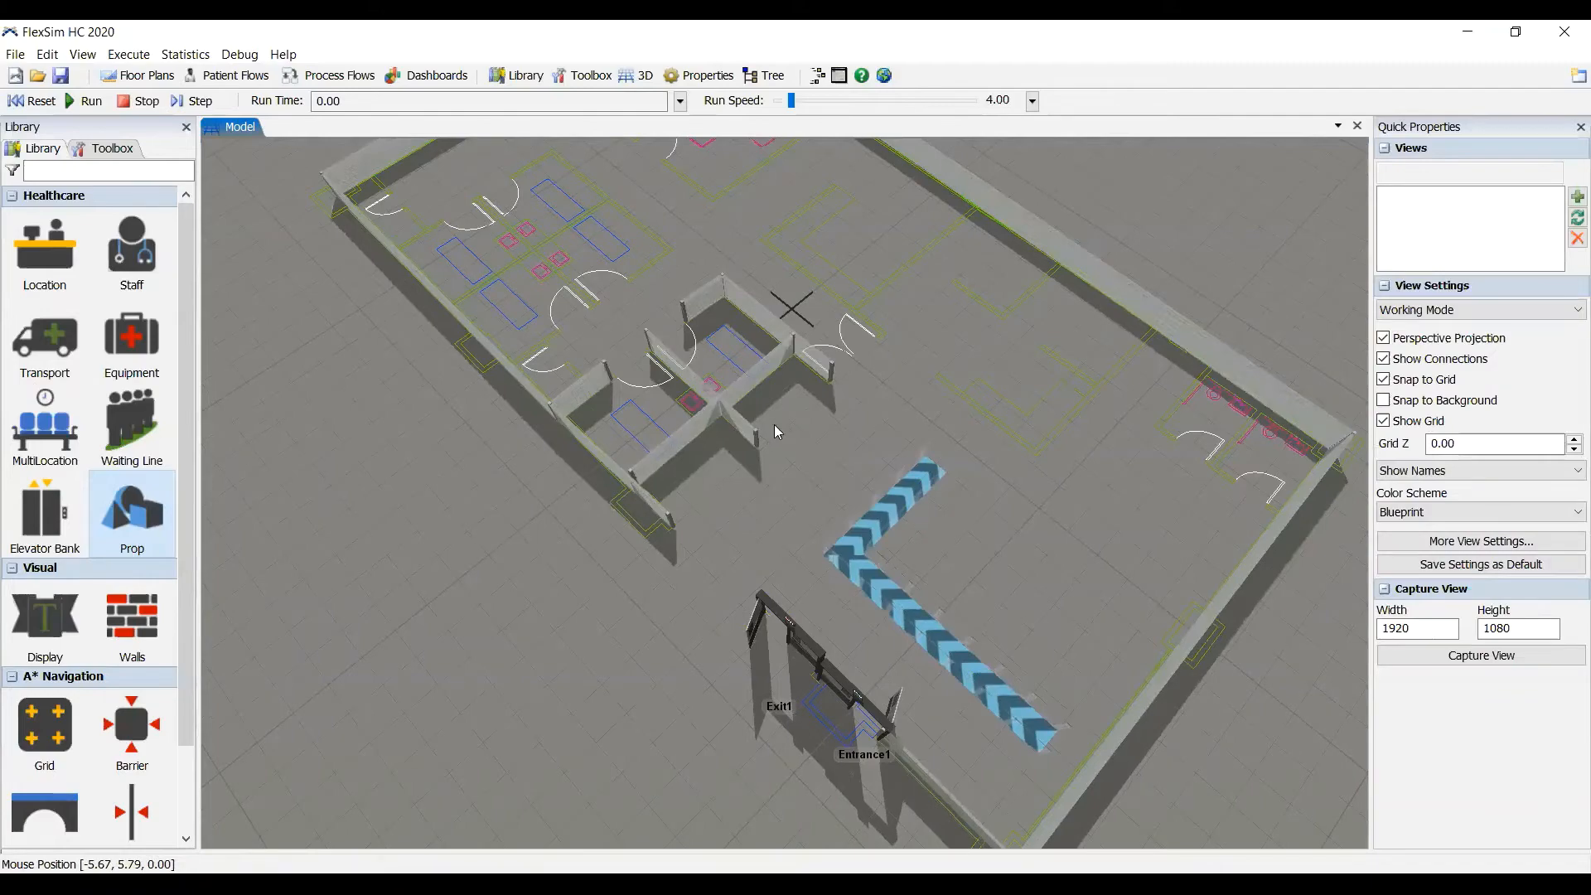
# Step: Extend the outer wall of the two bed rooms to meet the frame of the exit door
pyautogui.moveTo(758, 424); pyautogui.dragTo(659, 449, button='right')
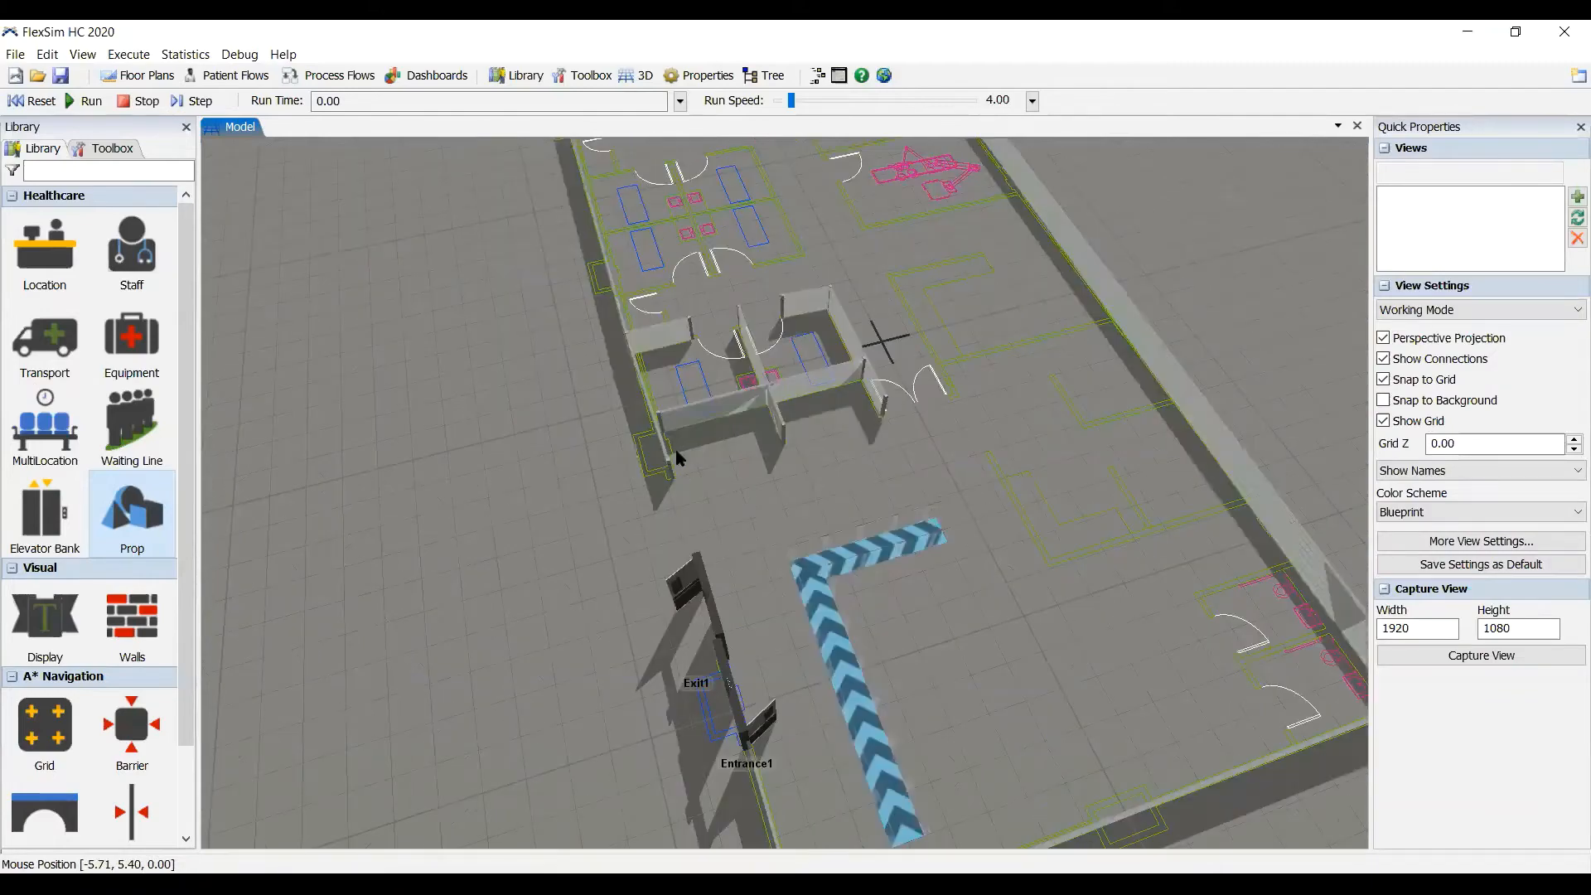
pyautogui.moveTo(778, 417); pyautogui.dragTo(686, 451)
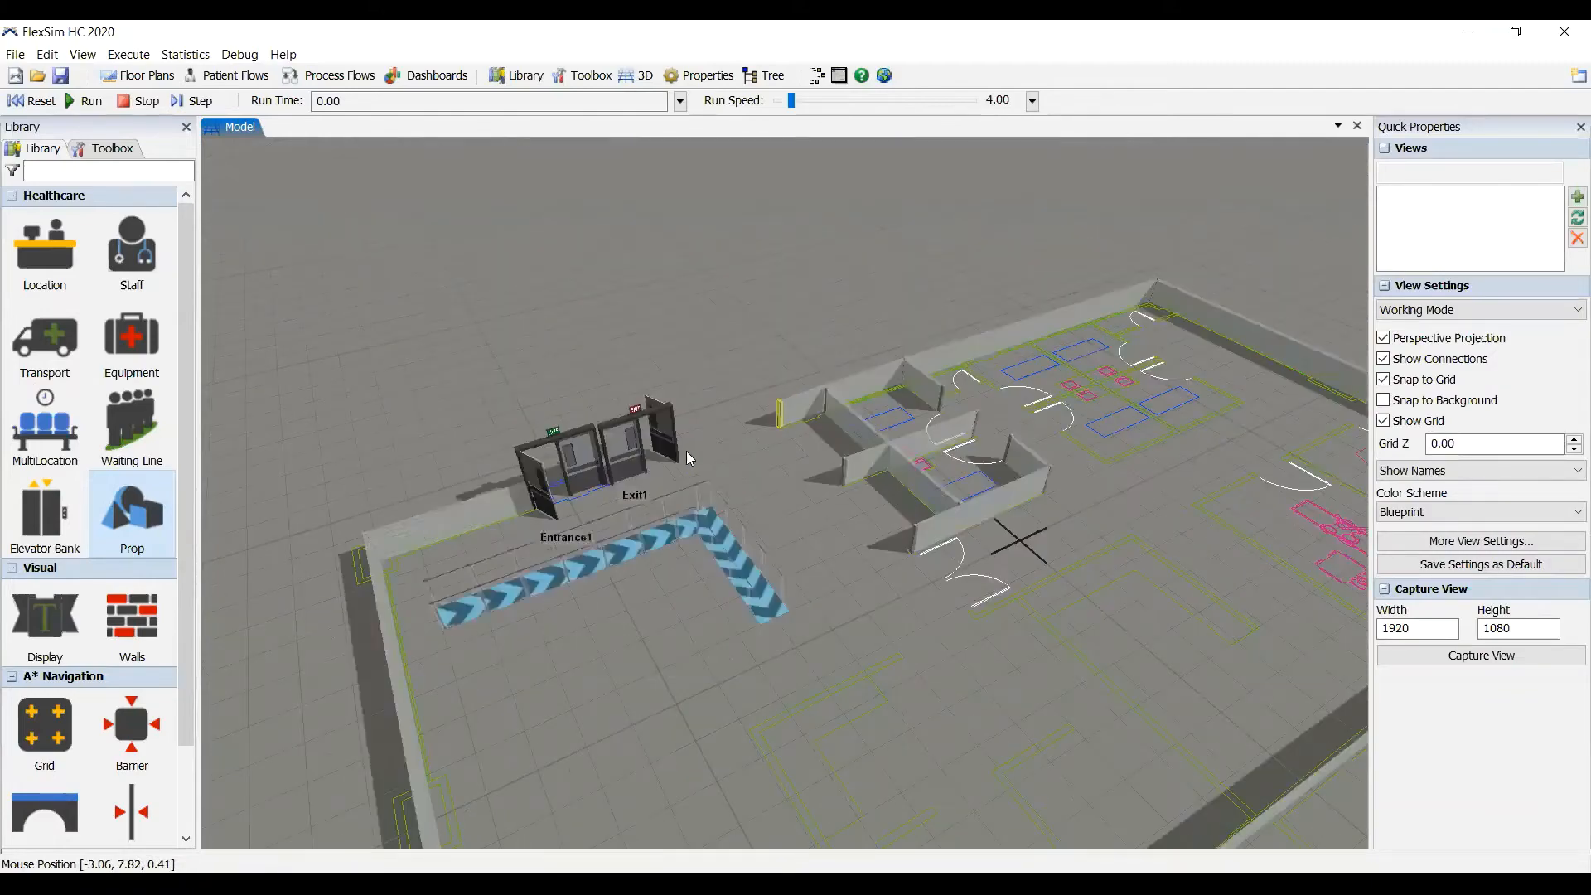
pyautogui.click(845, 526)
# Step: Place a Bed location on the blue bed outline in the room next to the outer wall
pyautogui.moveTo(847, 505); pyautogui.dragTo(582, 506, button='right')
pyautogui.scroll(5, 730, 489)
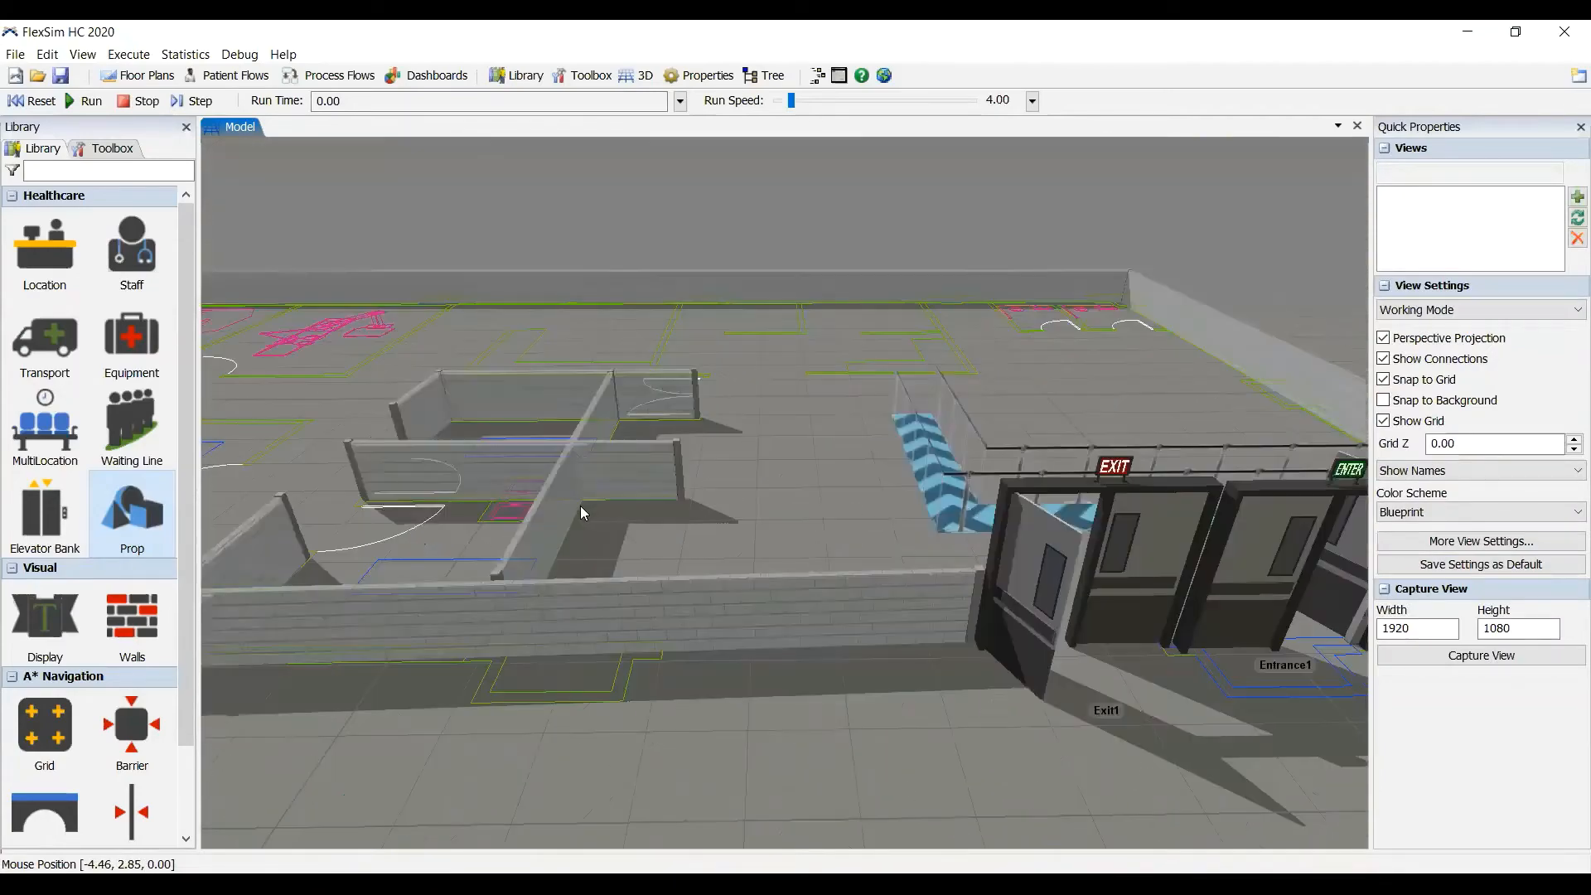
pyautogui.moveTo(681, 595); pyautogui.dragTo(721, 671, button='right')
pyautogui.scroll(2, 982, 544)
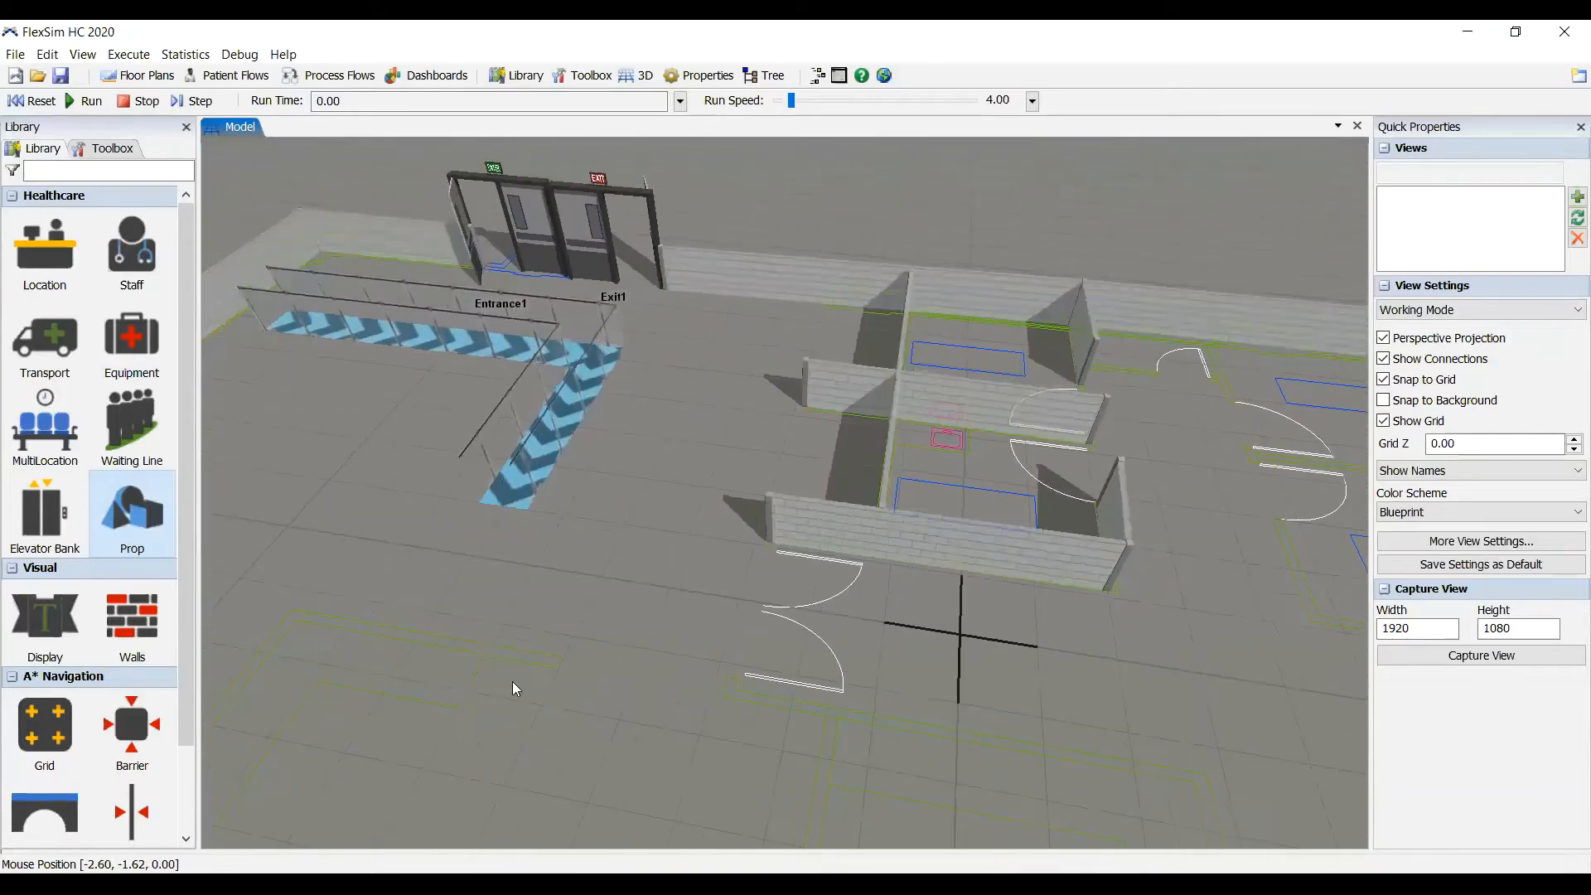
pyautogui.scroll(4, 782, 642)
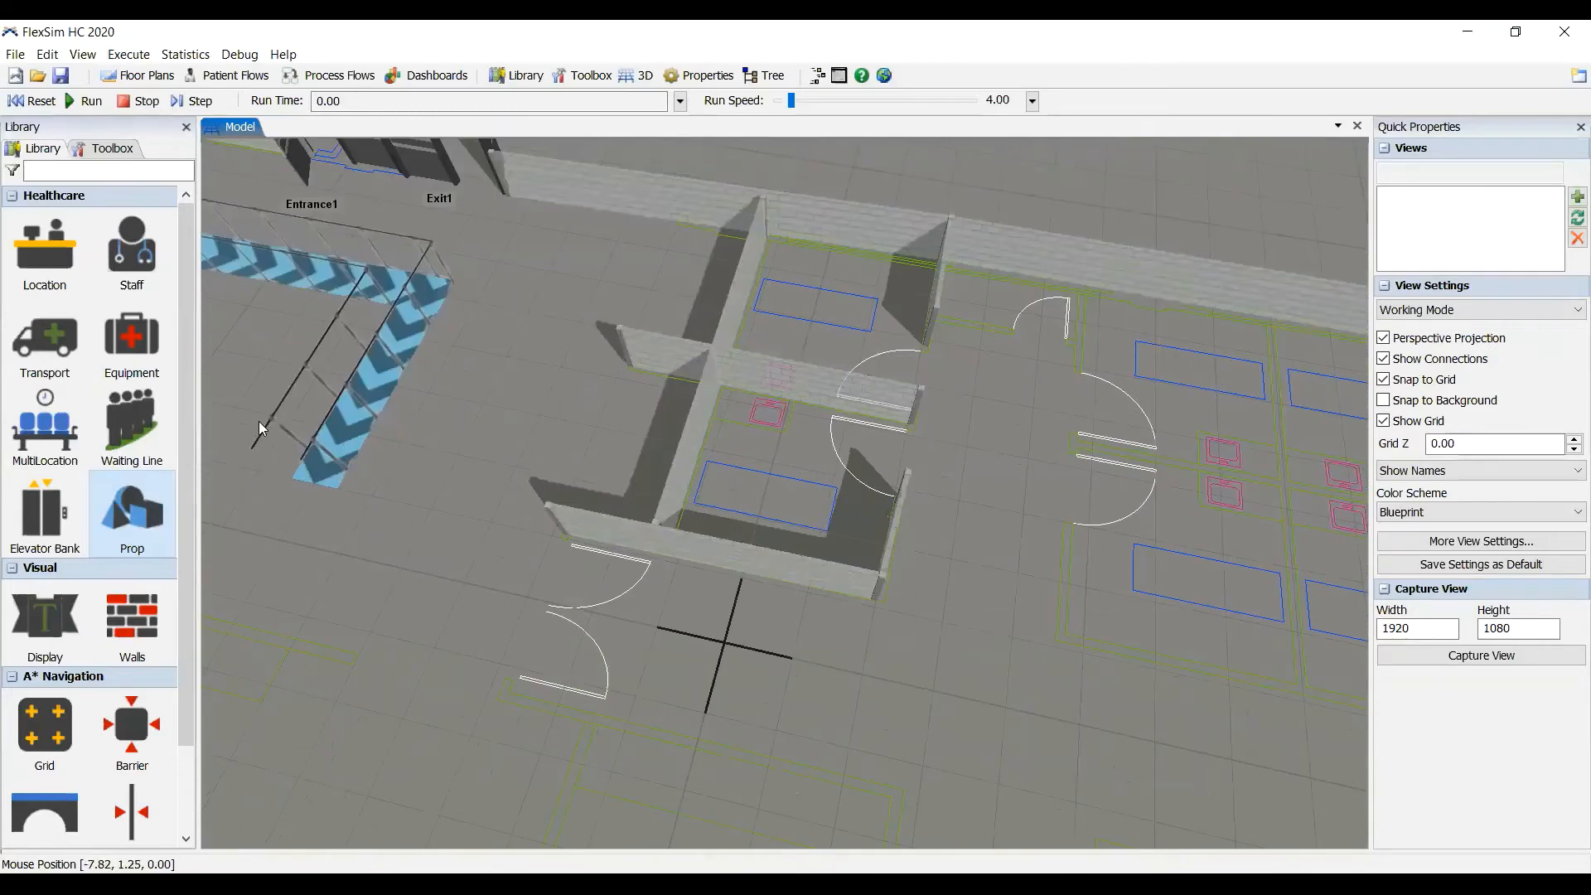
pyautogui.click(37, 251)
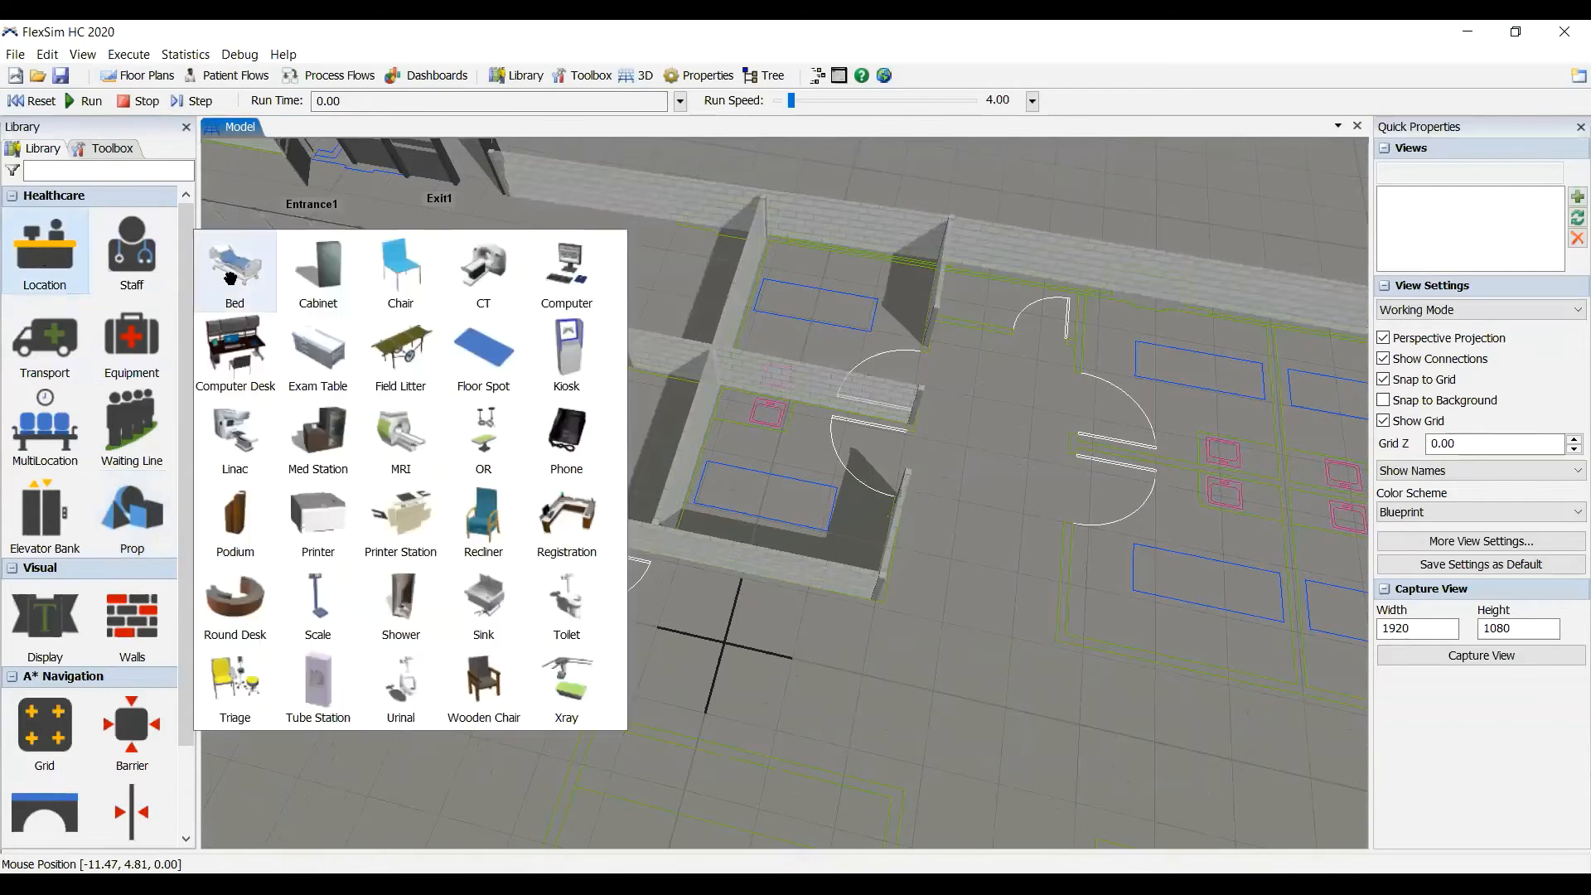
pyautogui.moveTo(248, 272)
pyautogui.mouseDown()
pyautogui.moveTo(803, 303)
pyautogui.moveTo(793, 278)
pyautogui.mouseUp()
# Step: Copy the bed onto the blue bed outline in the adjacent inner room
pyautogui.hotkey('ctrl', 'c')
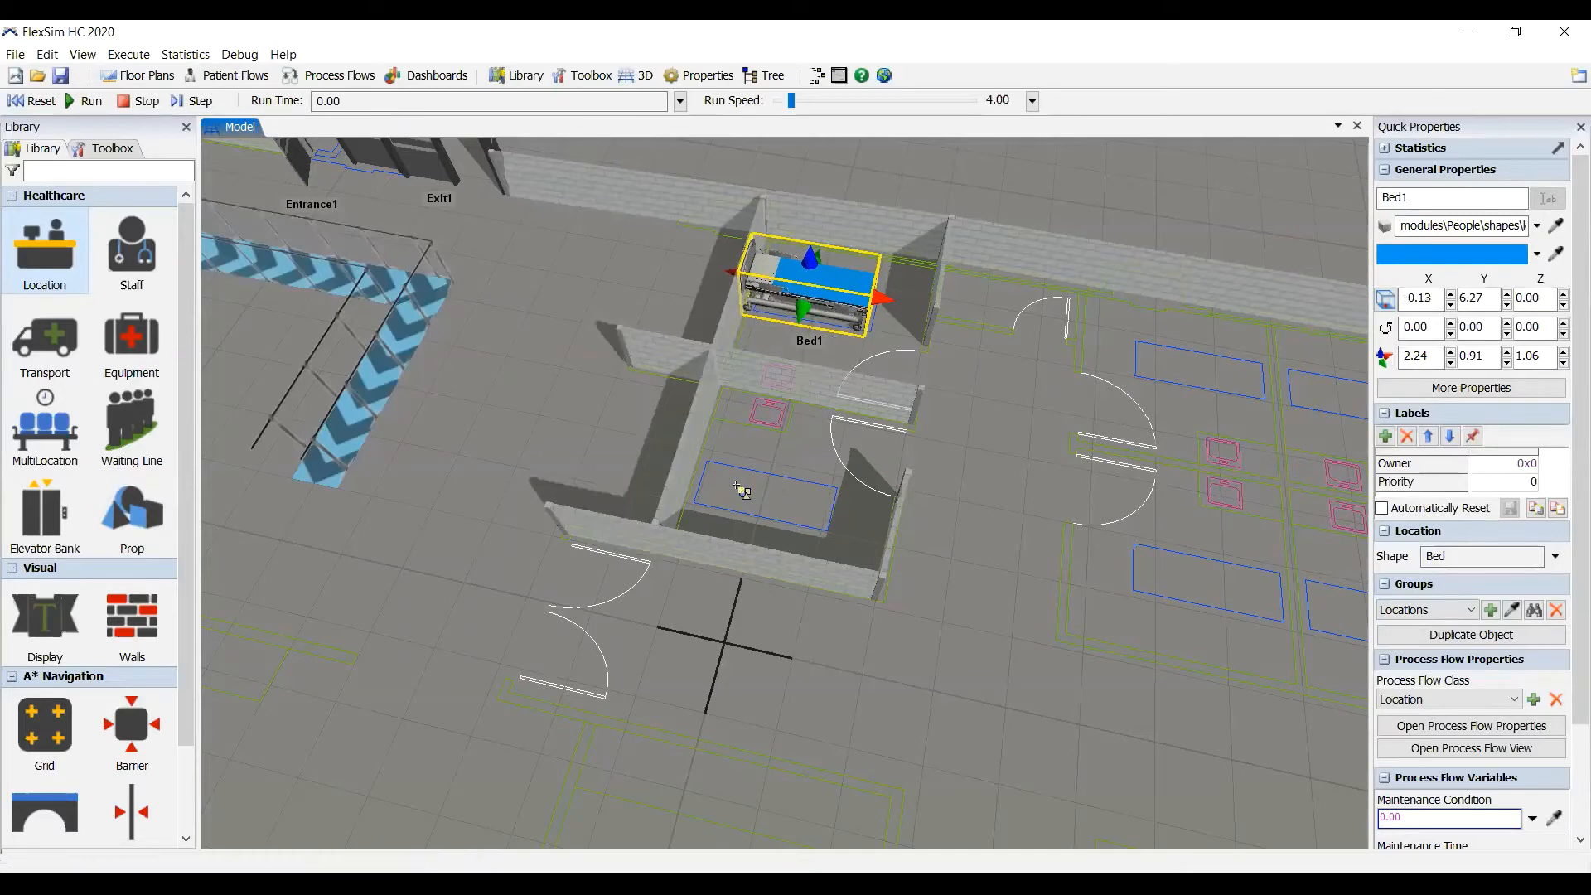
pyautogui.click(744, 489)
pyautogui.hotkey('ctrl', 'v')
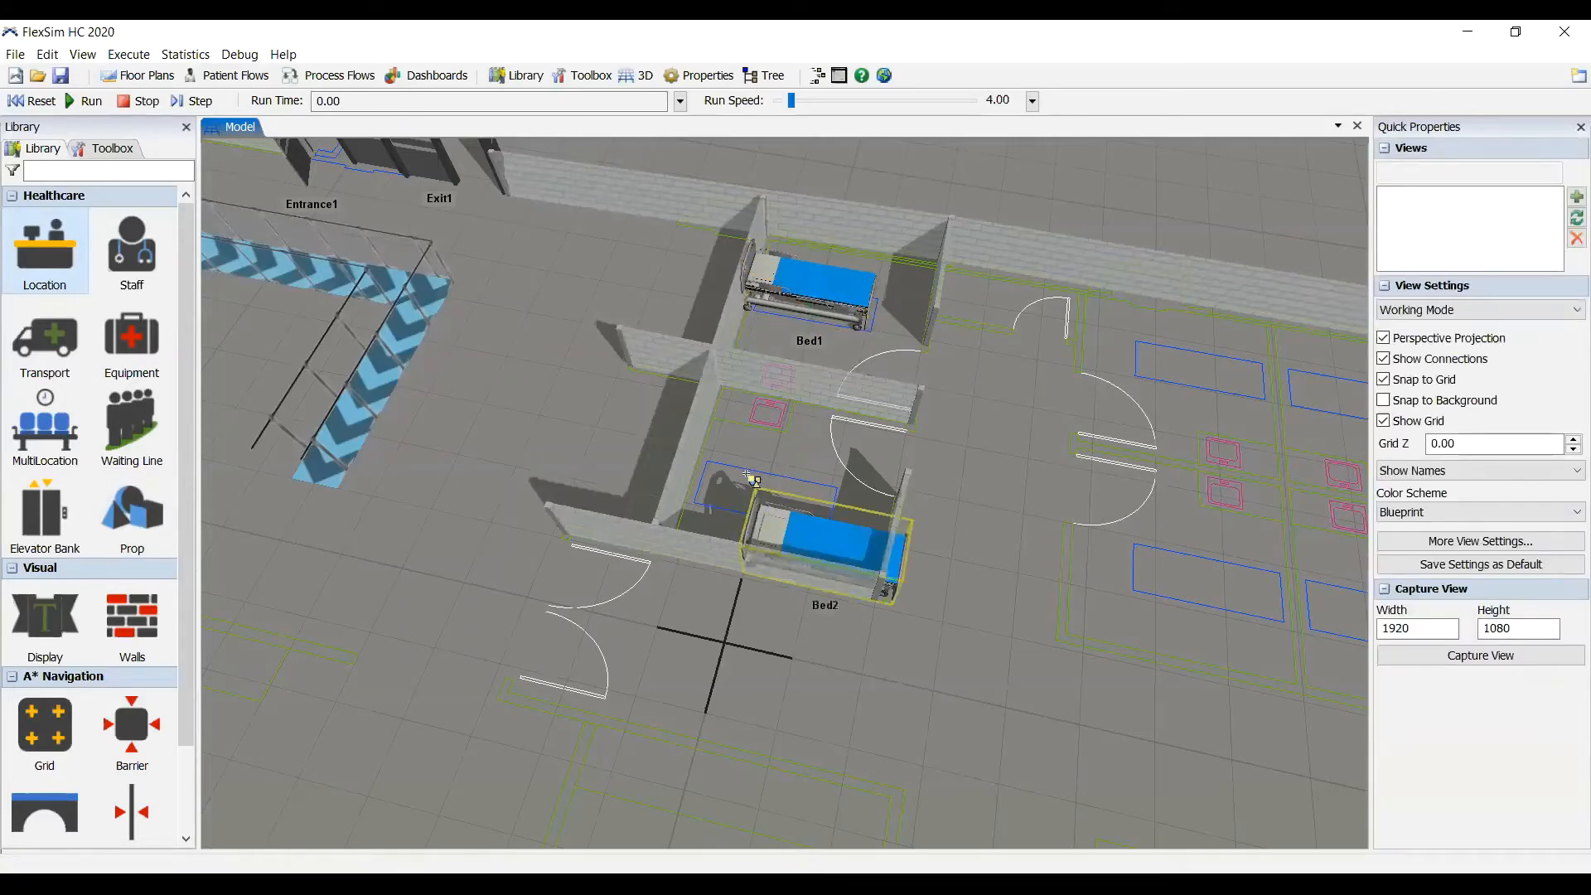
pyautogui.click(985, 514)
# Step: Add two MD (Female) staff members on the floor between the waiting line and the bed rooms
pyautogui.moveTo(910, 509); pyautogui.dragTo(124, 358, button='right')
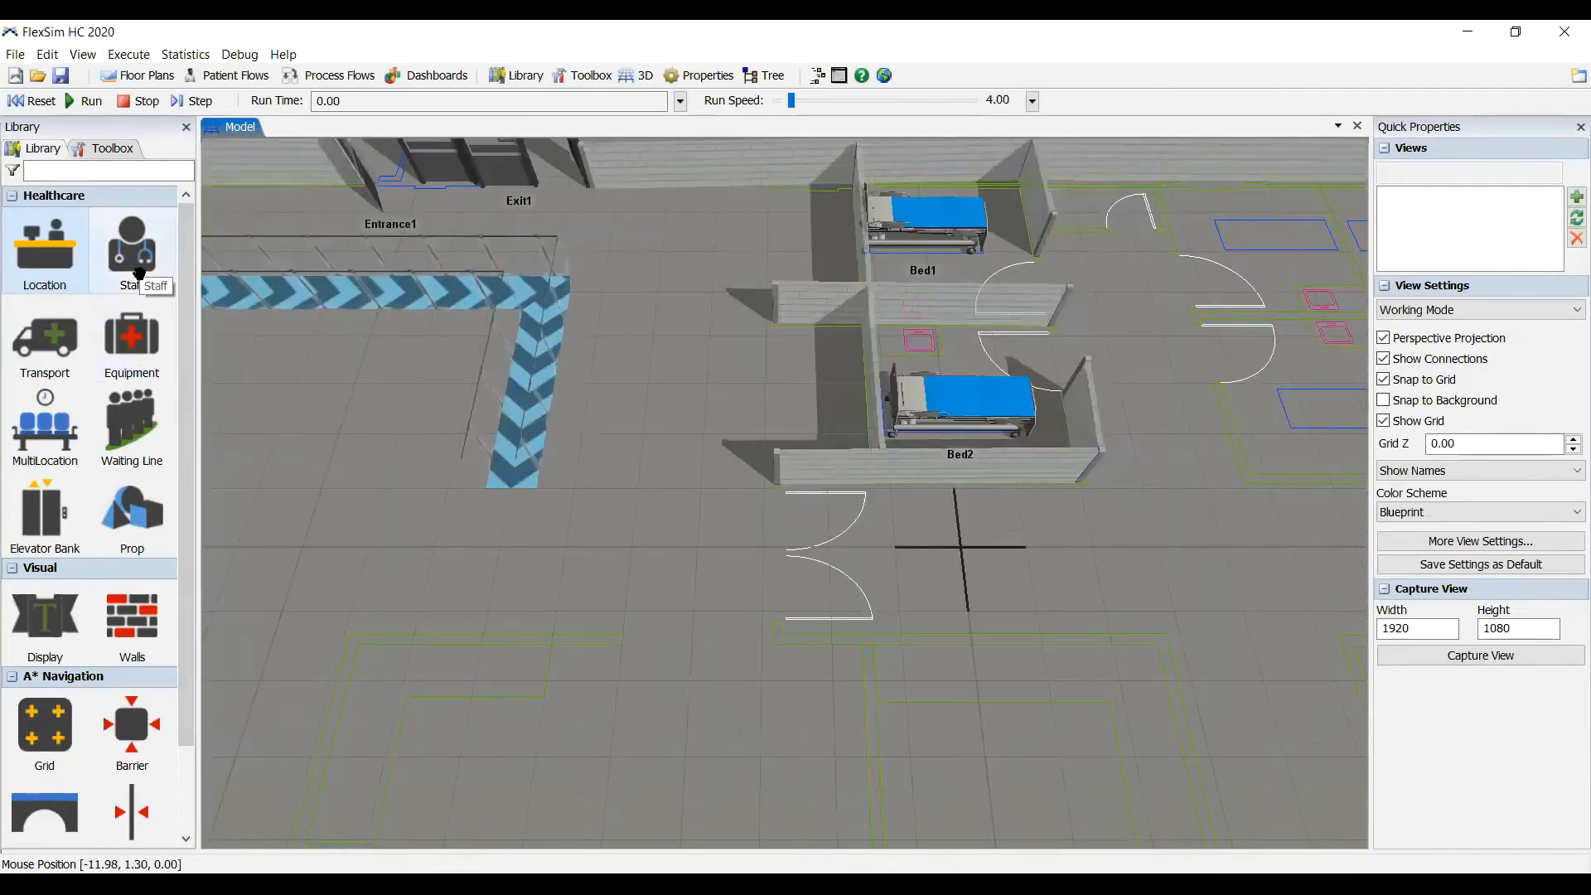
pyautogui.click(124, 265)
pyautogui.click(121, 258)
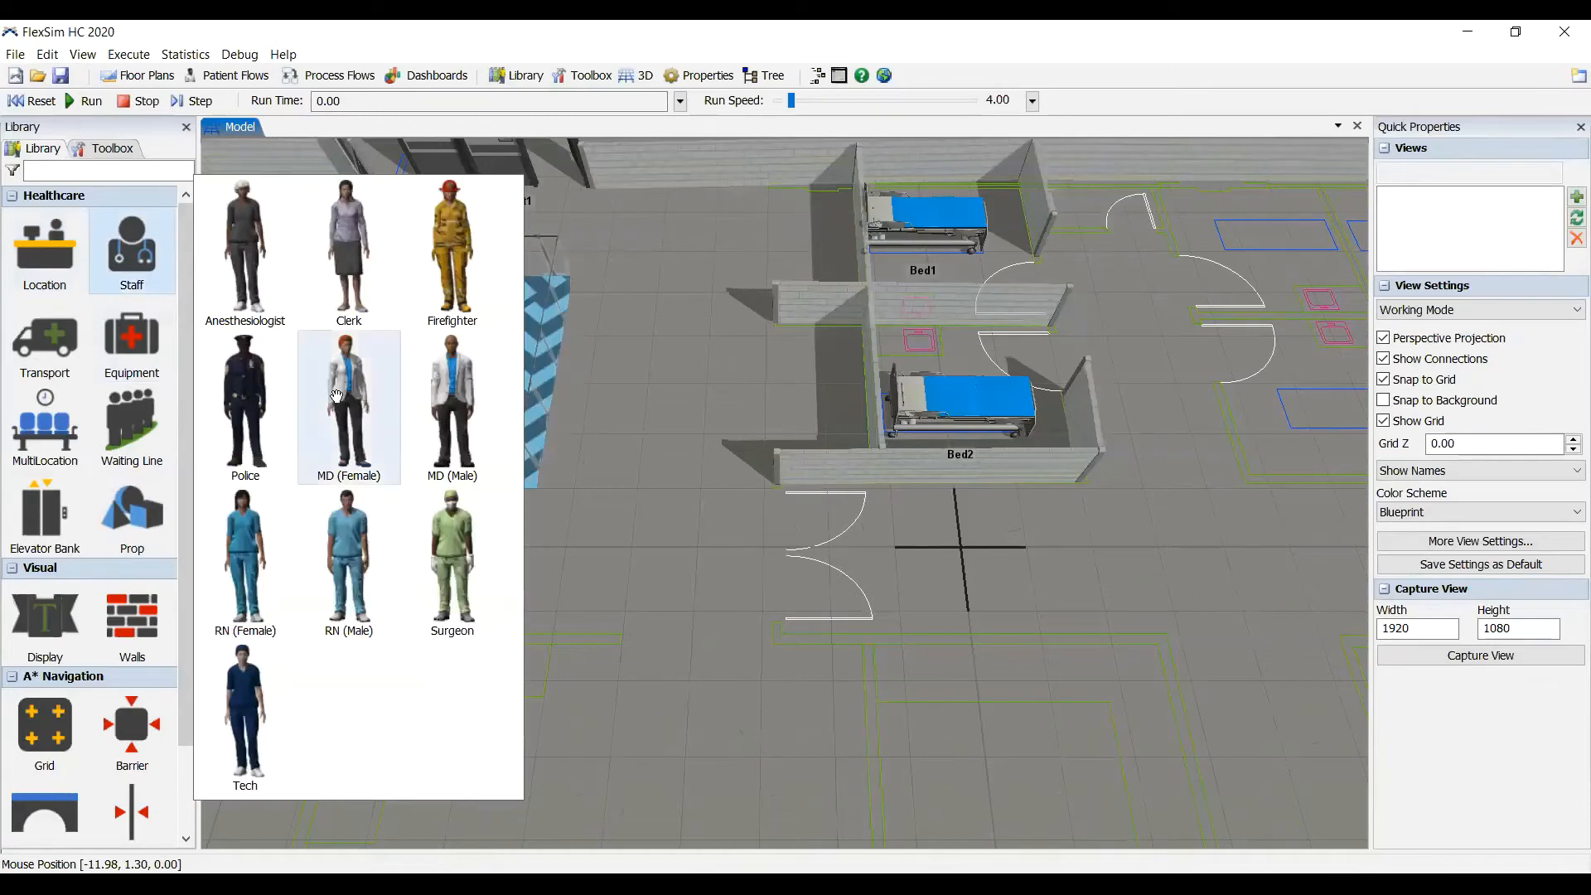
pyautogui.click(354, 393)
pyautogui.click(663, 347)
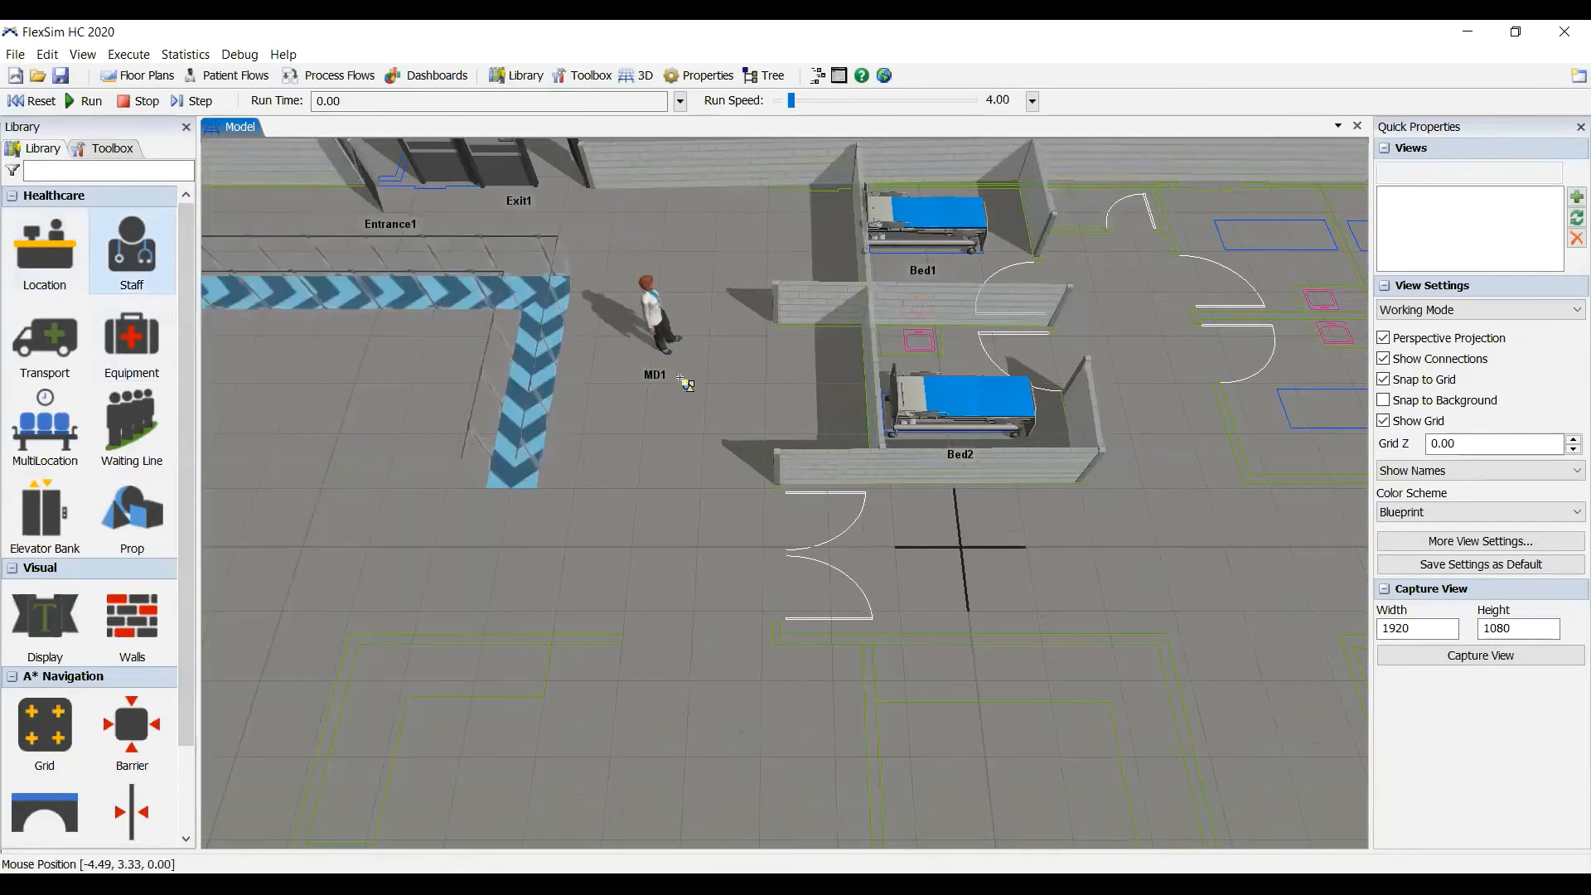
pyautogui.click(722, 399)
pyautogui.click(663, 323)
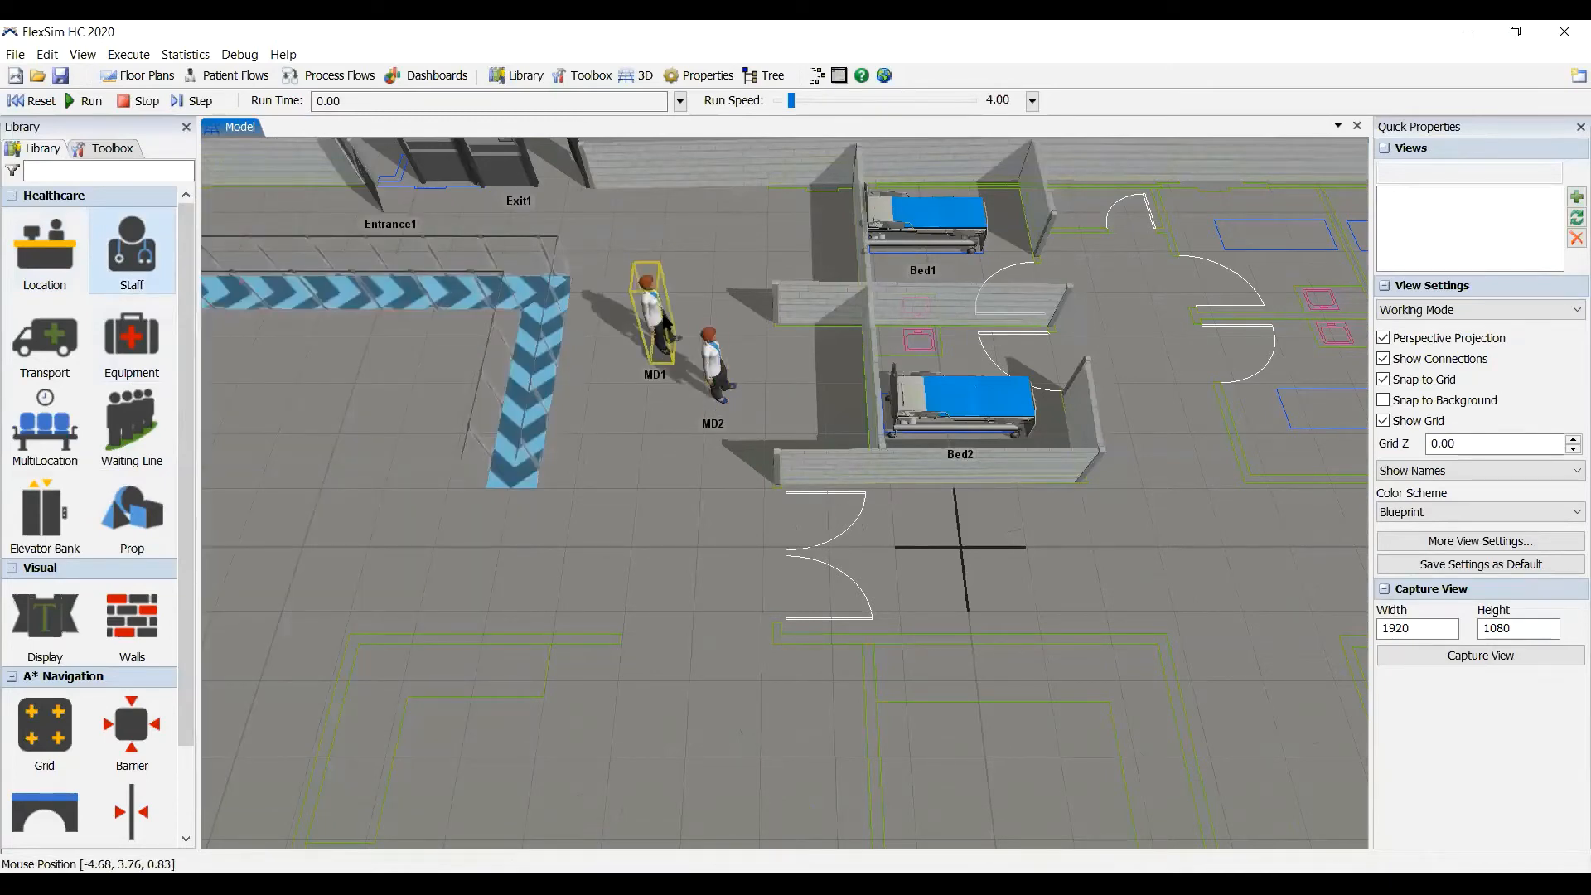
# Step: Add an A* Navigation grid on the open floor of the emergency room plan
pyautogui.moveTo(632, 440); pyautogui.dragTo(688, 508, button='right')
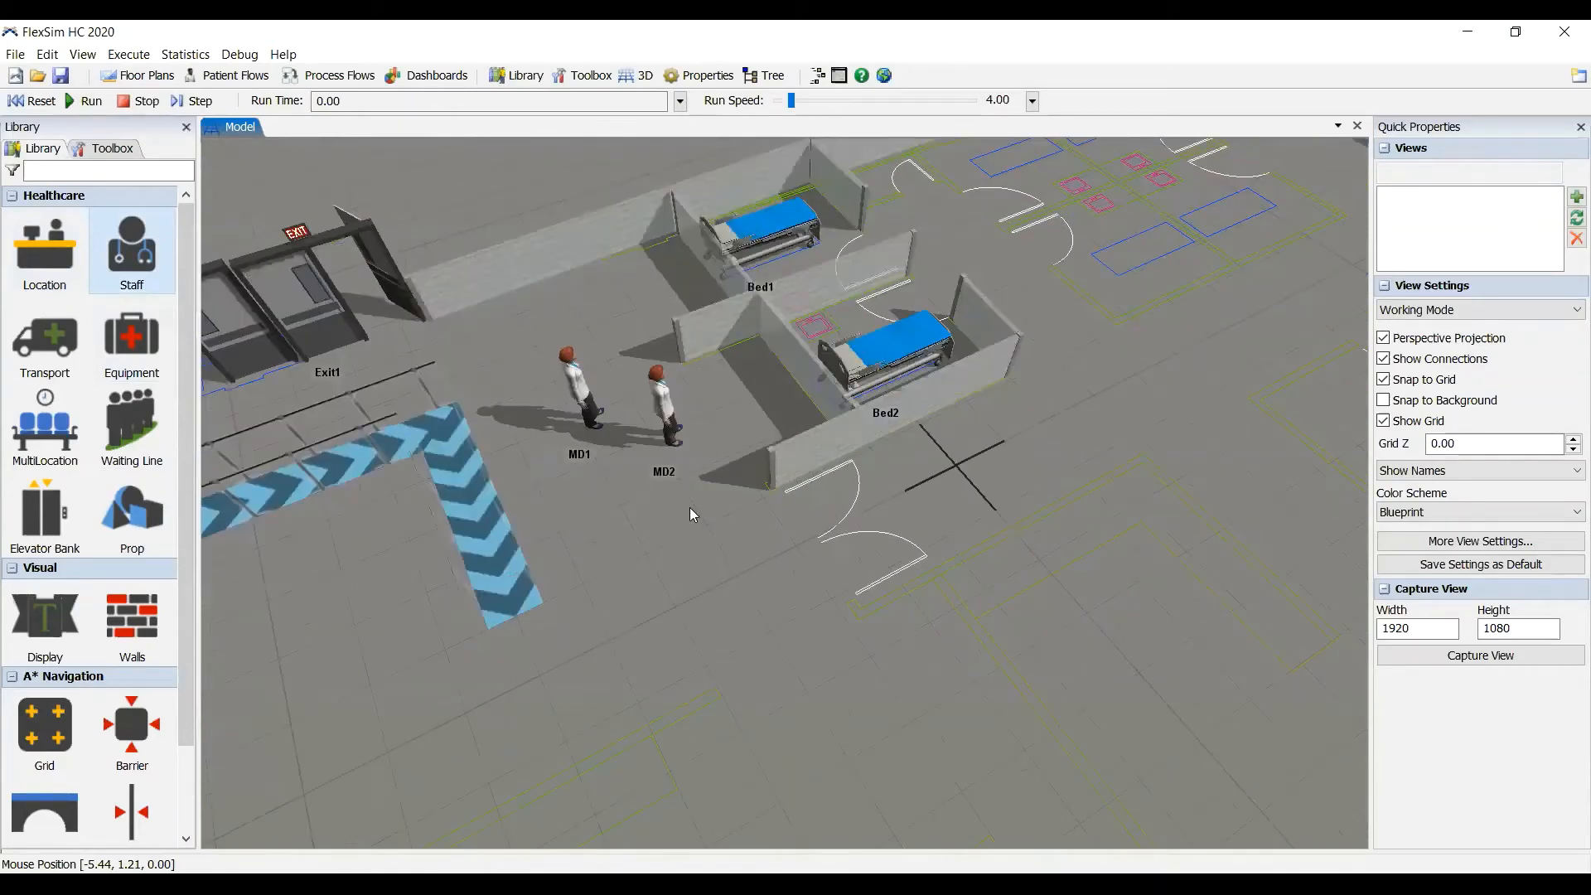
pyautogui.scroll(-3, 689, 508)
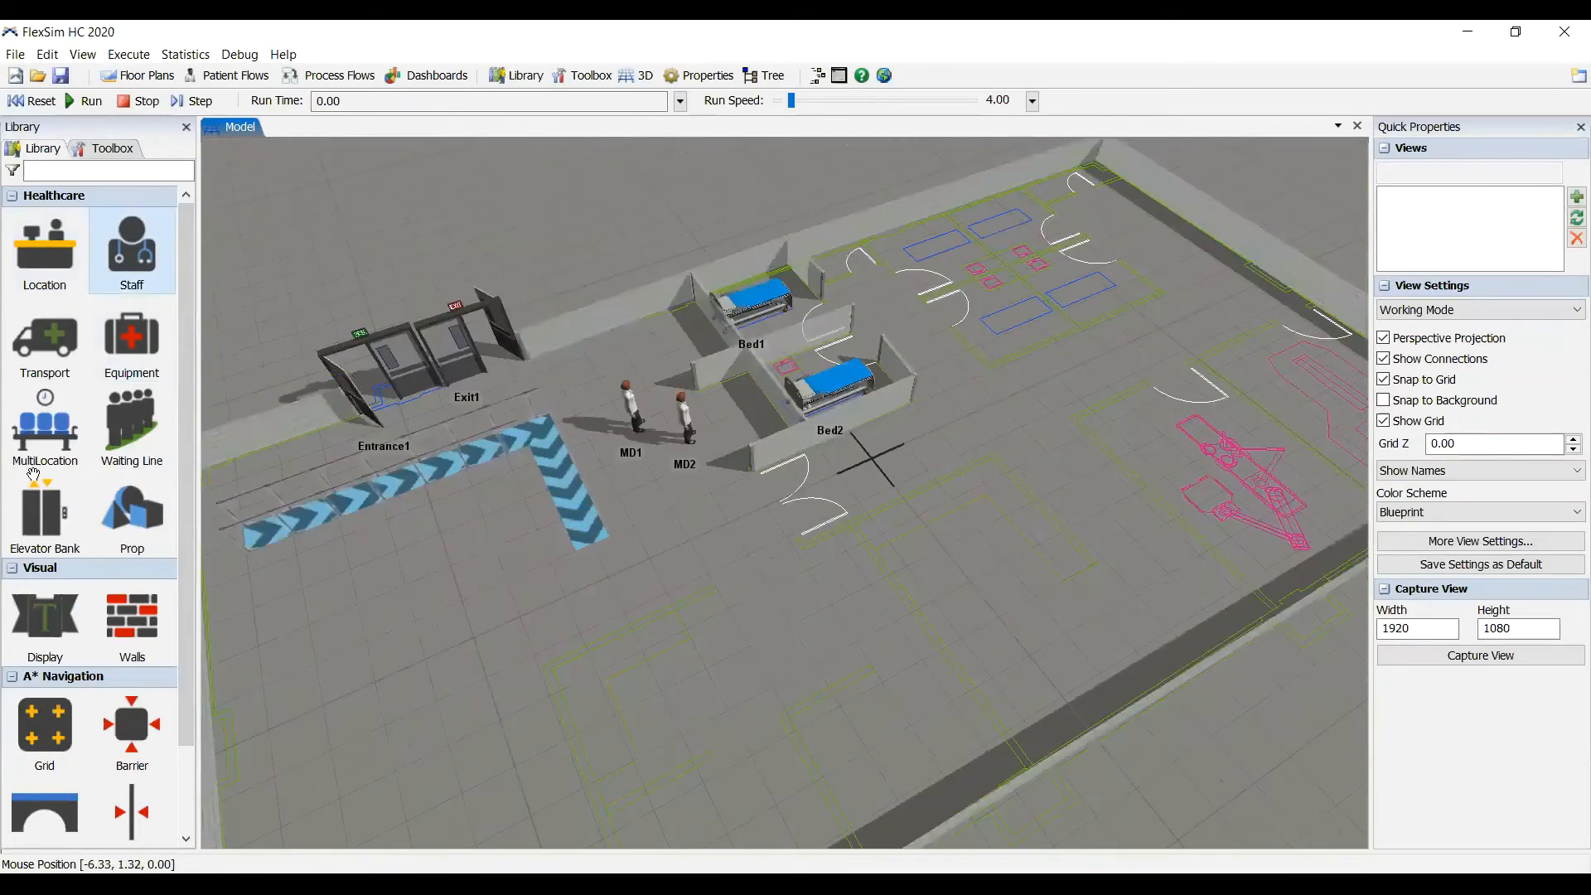
pyautogui.scroll(-3, 88, 692)
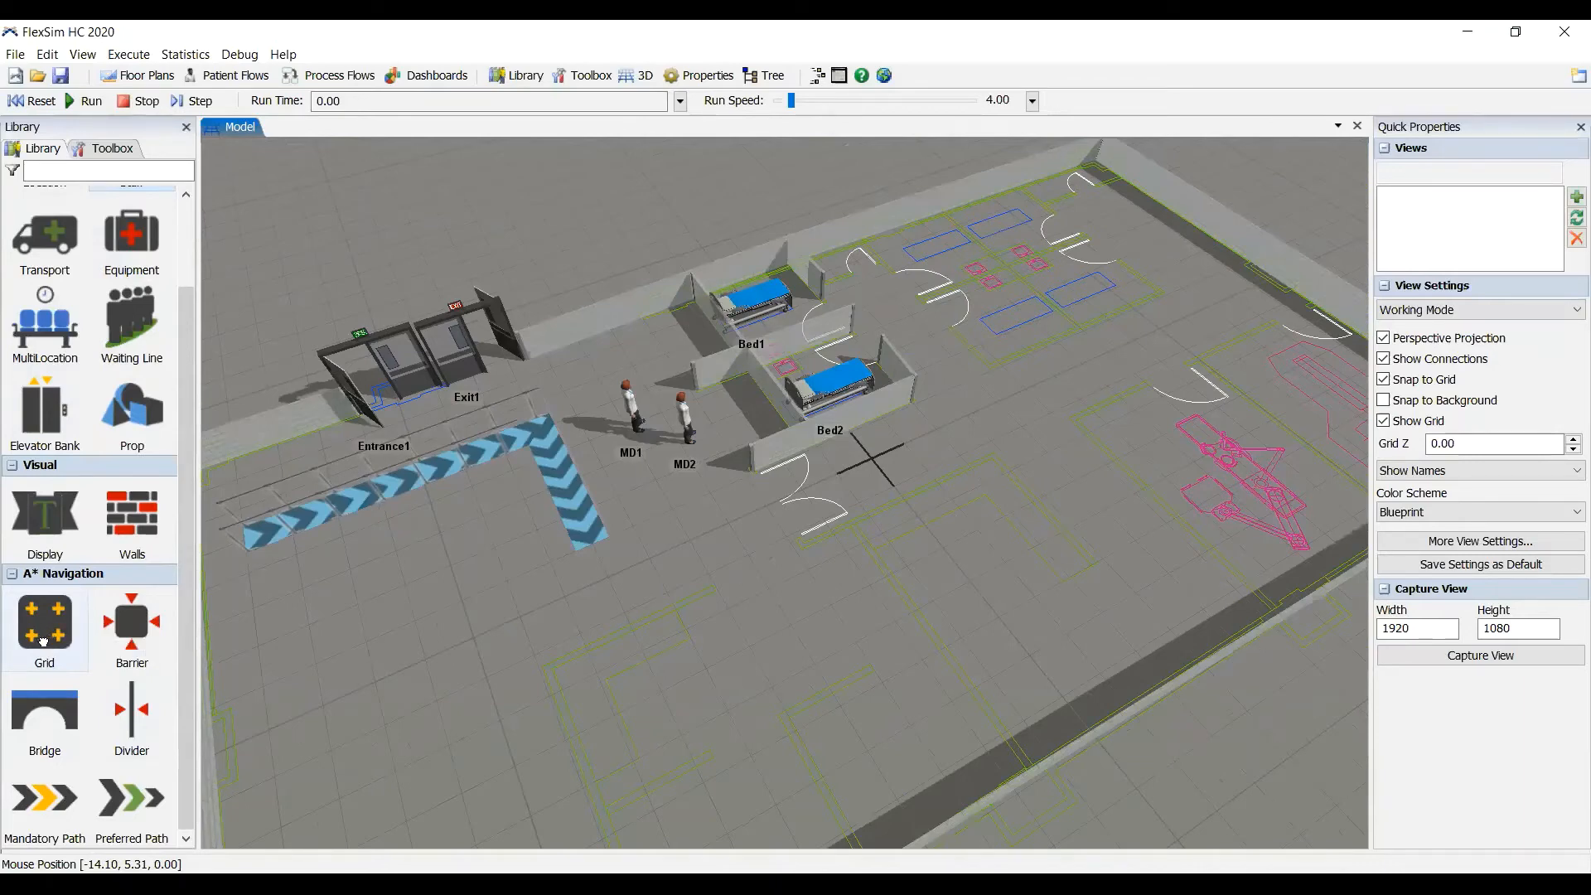
pyautogui.click(692, 635)
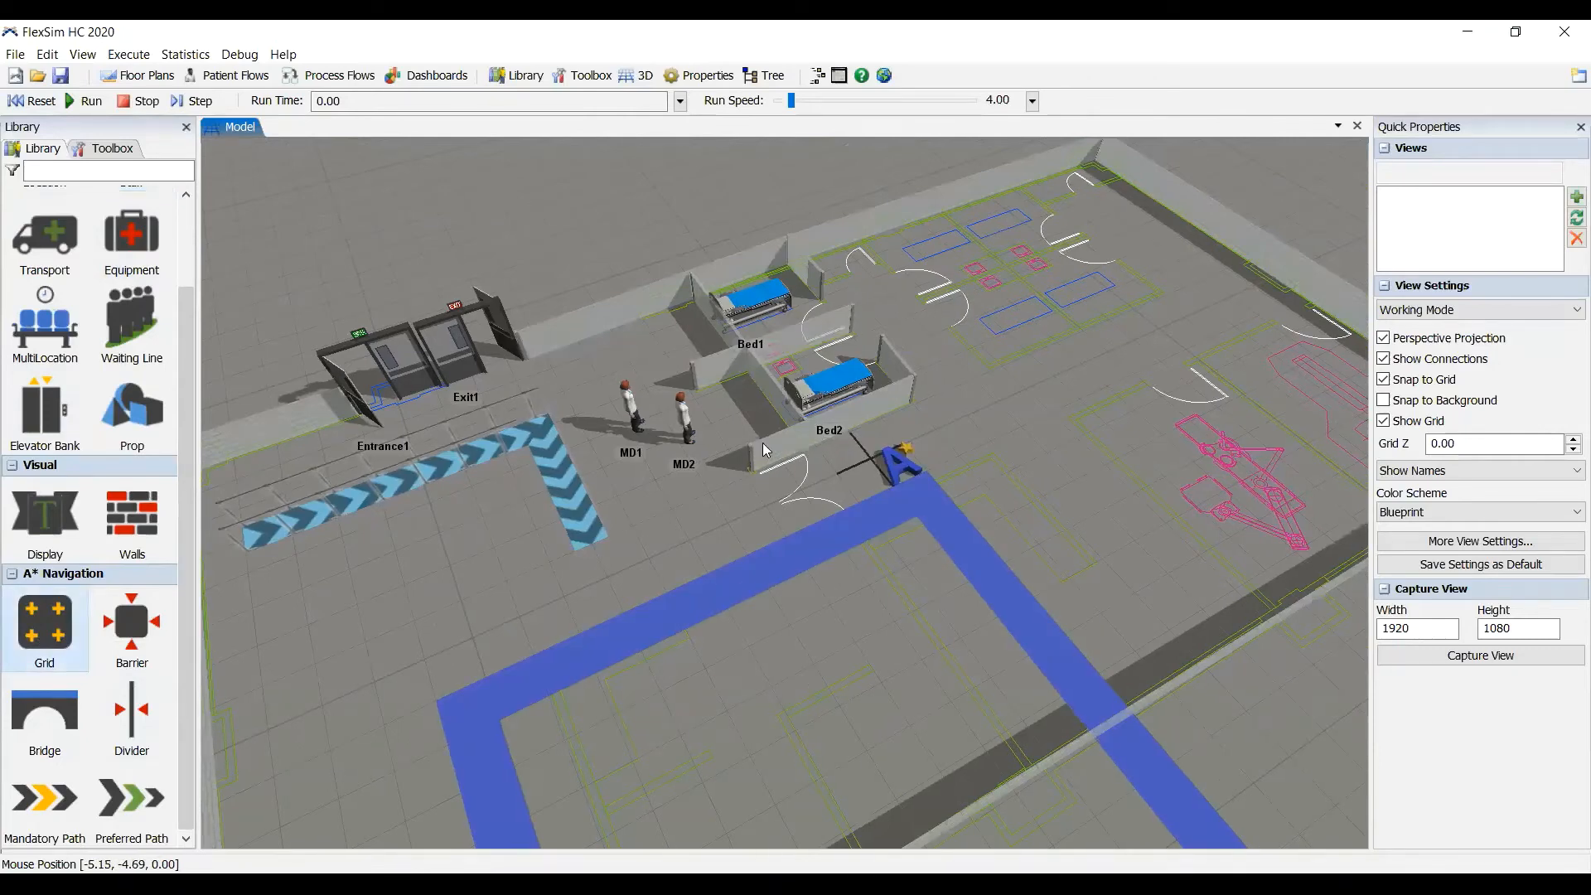
pyautogui.moveTo(894, 464); pyautogui.dragTo(766, 450)
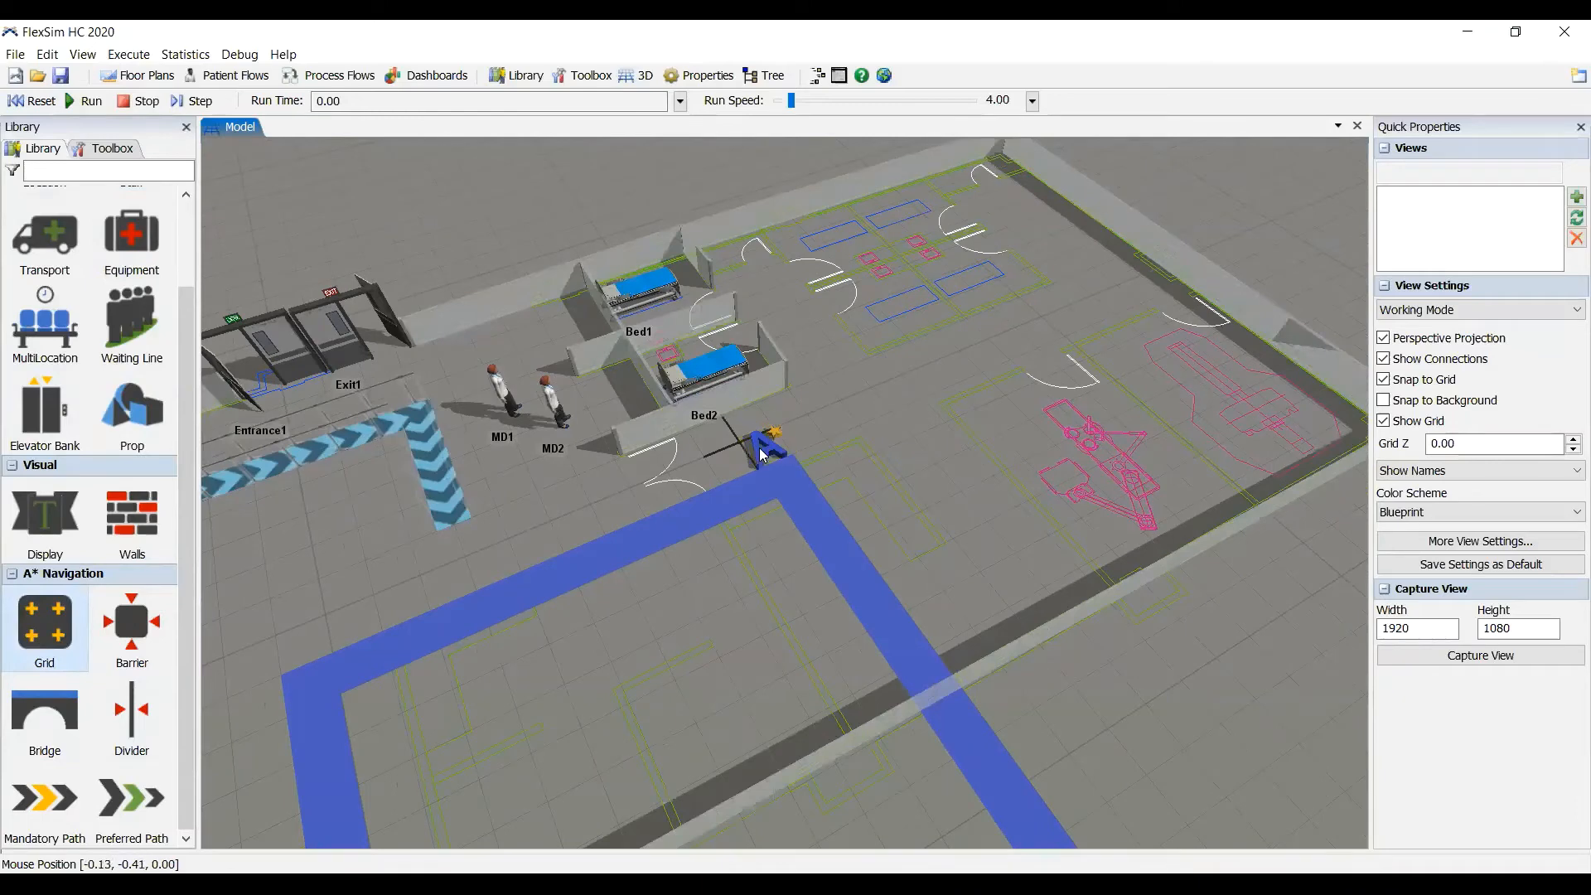
# Step: Start adding navigator members, selecting the people settings, VisualTools, Walls and WaitingLines groups for the A* navigator's All Members list
pyautogui.doubleClick(760, 453)
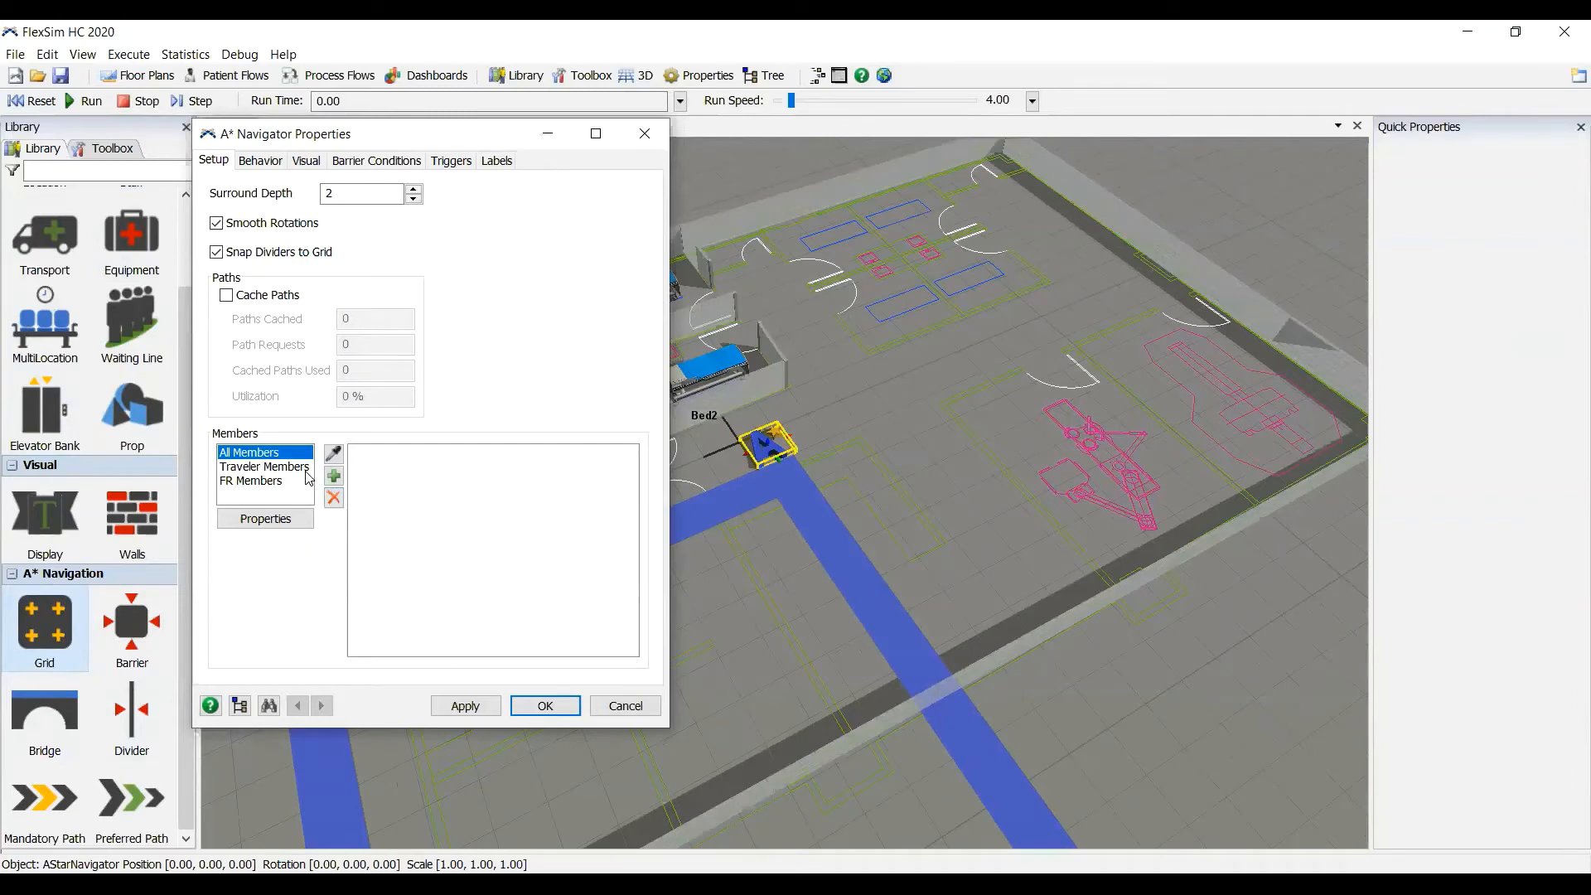
pyautogui.click(331, 477)
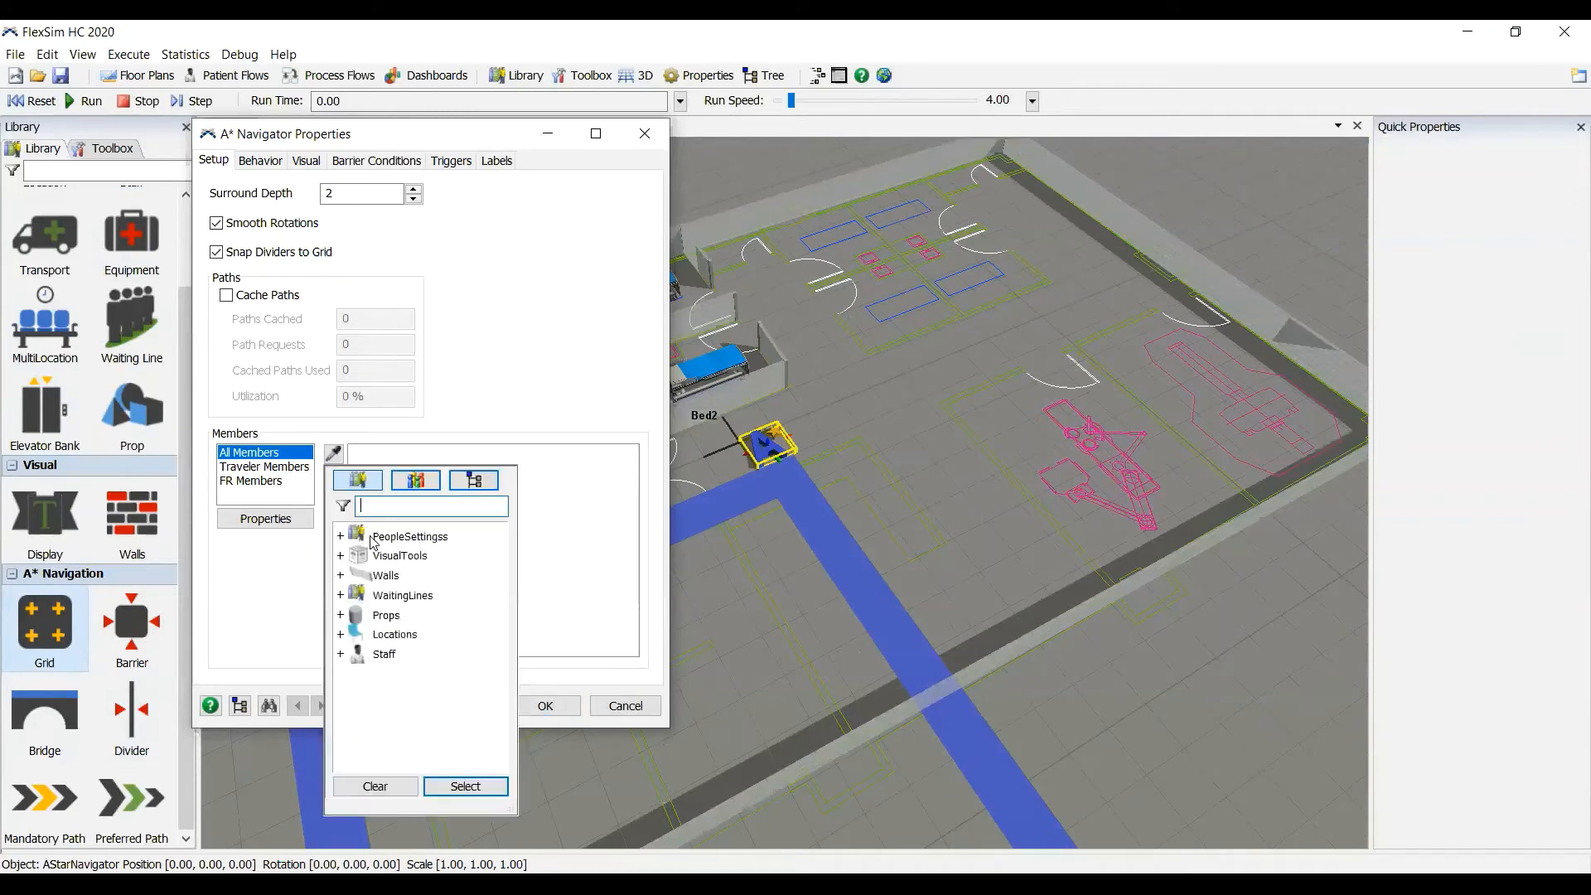
pyautogui.click(373, 539)
pyautogui.keyDown('ctrl'); pyautogui.click(377, 557); pyautogui.keyUp('ctrl')
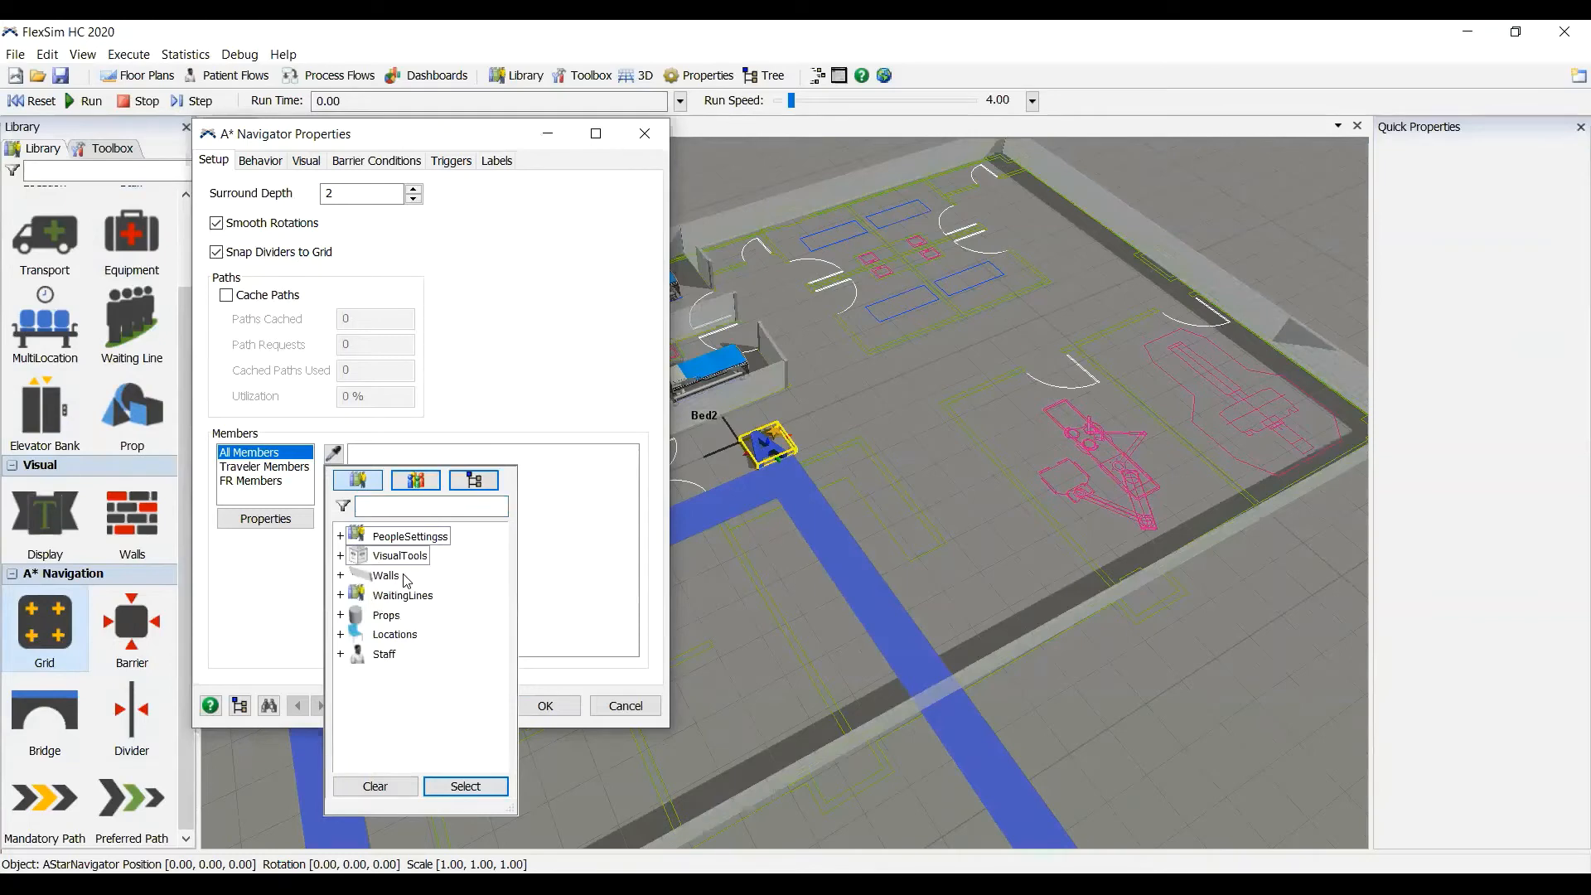
pyautogui.keyDown('ctrl'); pyautogui.click(368, 579); pyautogui.keyUp('ctrl')
pyautogui.keyDown('ctrl'); pyautogui.click(375, 597); pyautogui.keyUp('ctrl')
# Step: Include the Props, Locations and Staff groups, accept all selected objects as A* navigator members, and reset the model
pyautogui.click(341, 615)
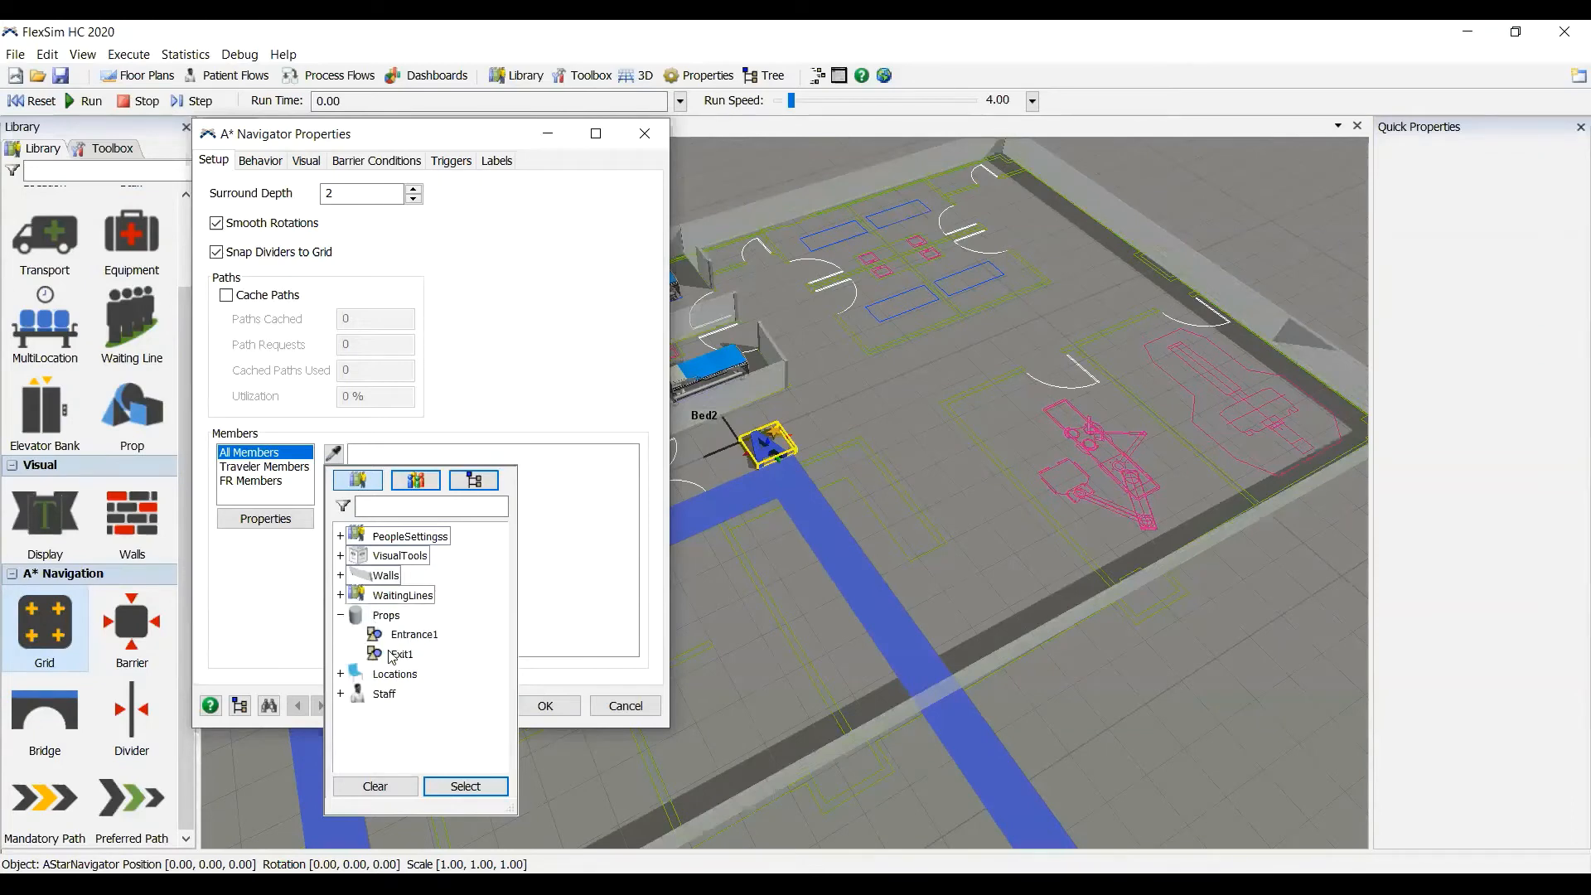
pyautogui.click(340, 674)
pyautogui.keyDown('ctrl'); pyautogui.click(384, 679); pyautogui.keyUp('ctrl')
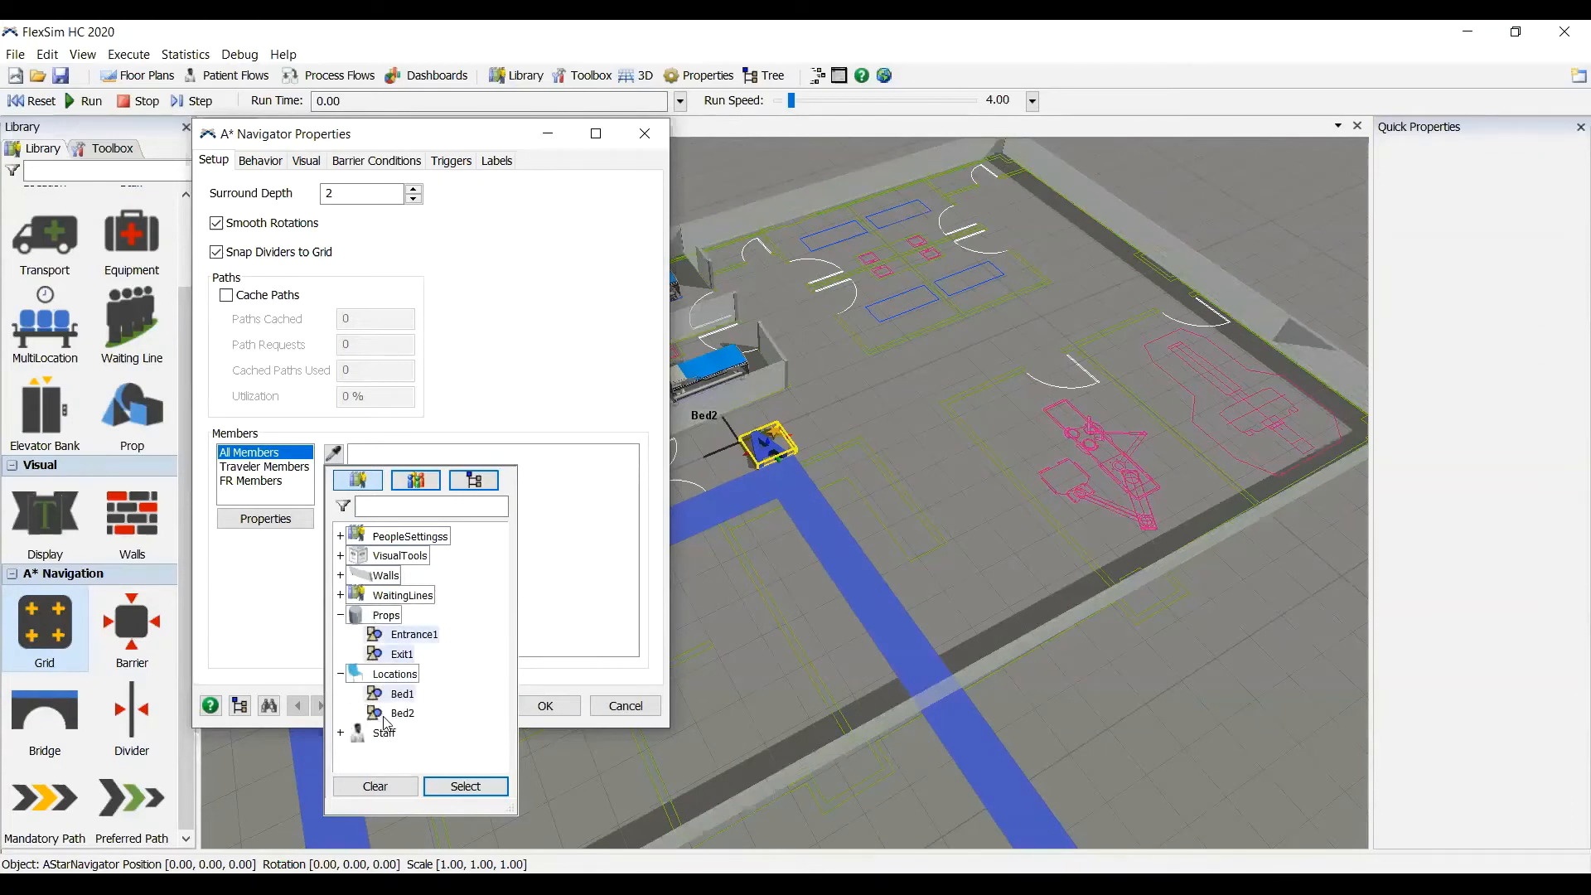
pyautogui.click(340, 732)
pyautogui.keyDown('ctrl'); pyautogui.click(384, 734); pyautogui.keyUp('ctrl')
pyautogui.scroll(-1, 398, 759)
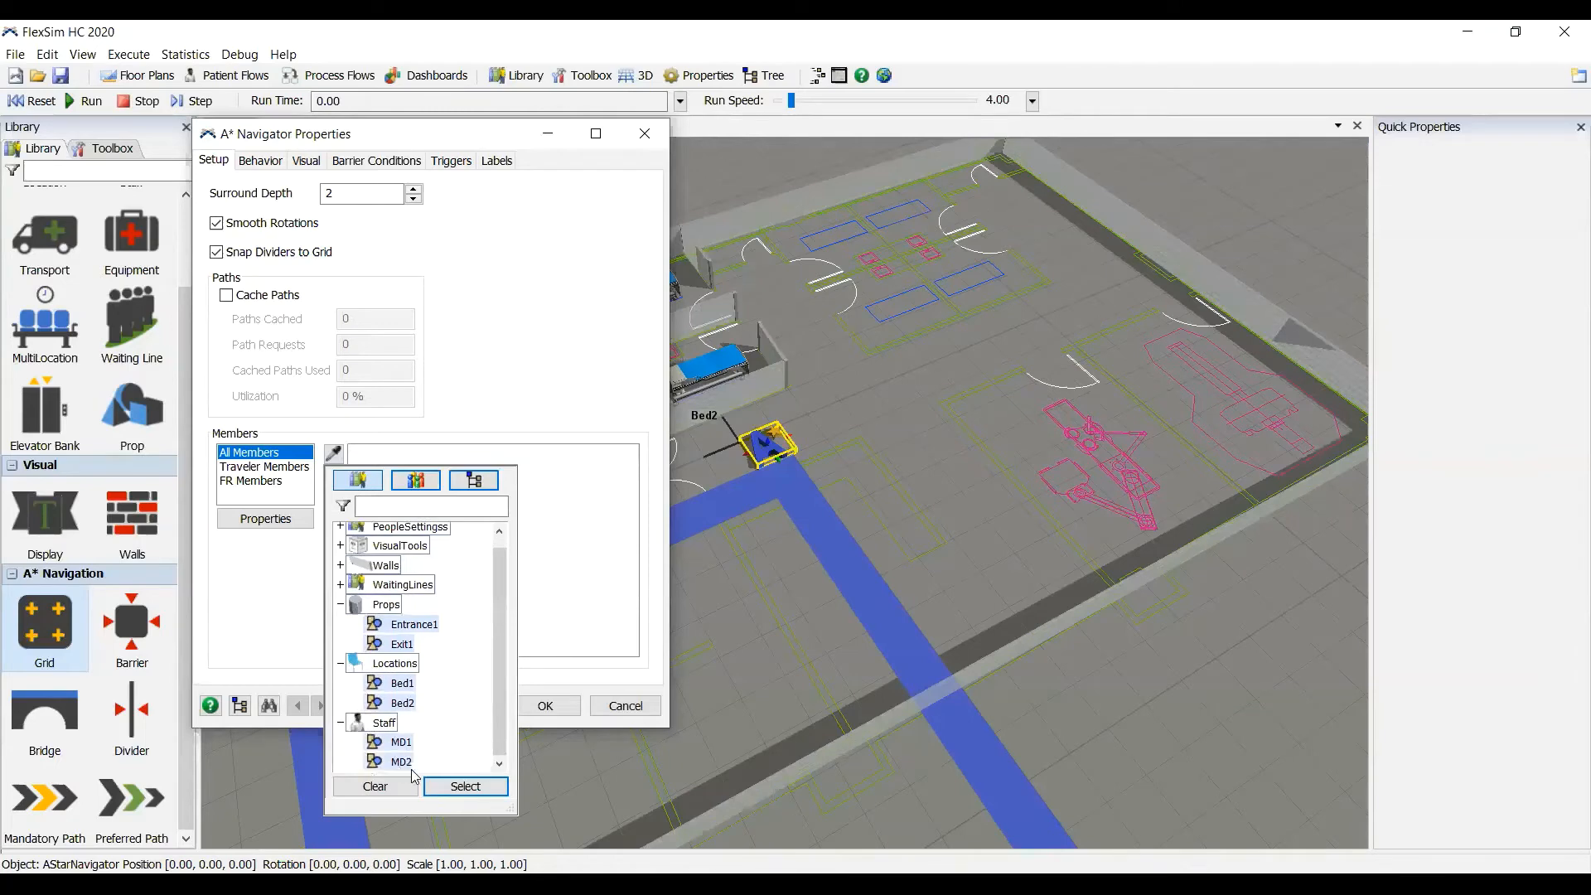
pyautogui.click(466, 786)
pyautogui.click(545, 706)
pyautogui.click(17, 101)
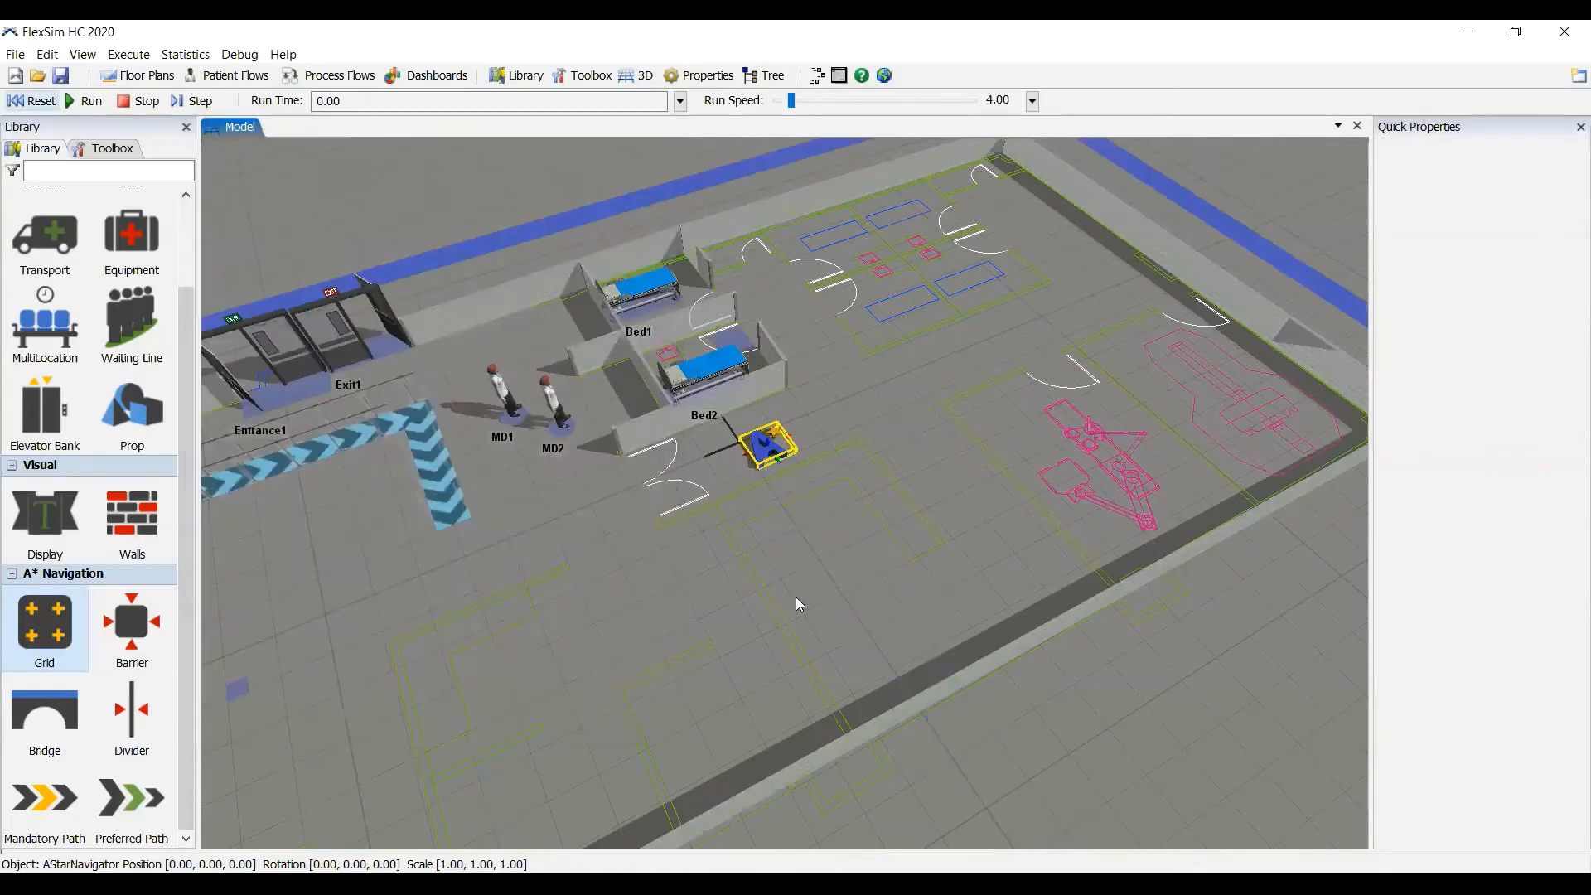
# Step: Move the A* navigator symbol away from the bed rooms, into the open floor area inside the outlined rooms opposite
pyautogui.click(735, 593)
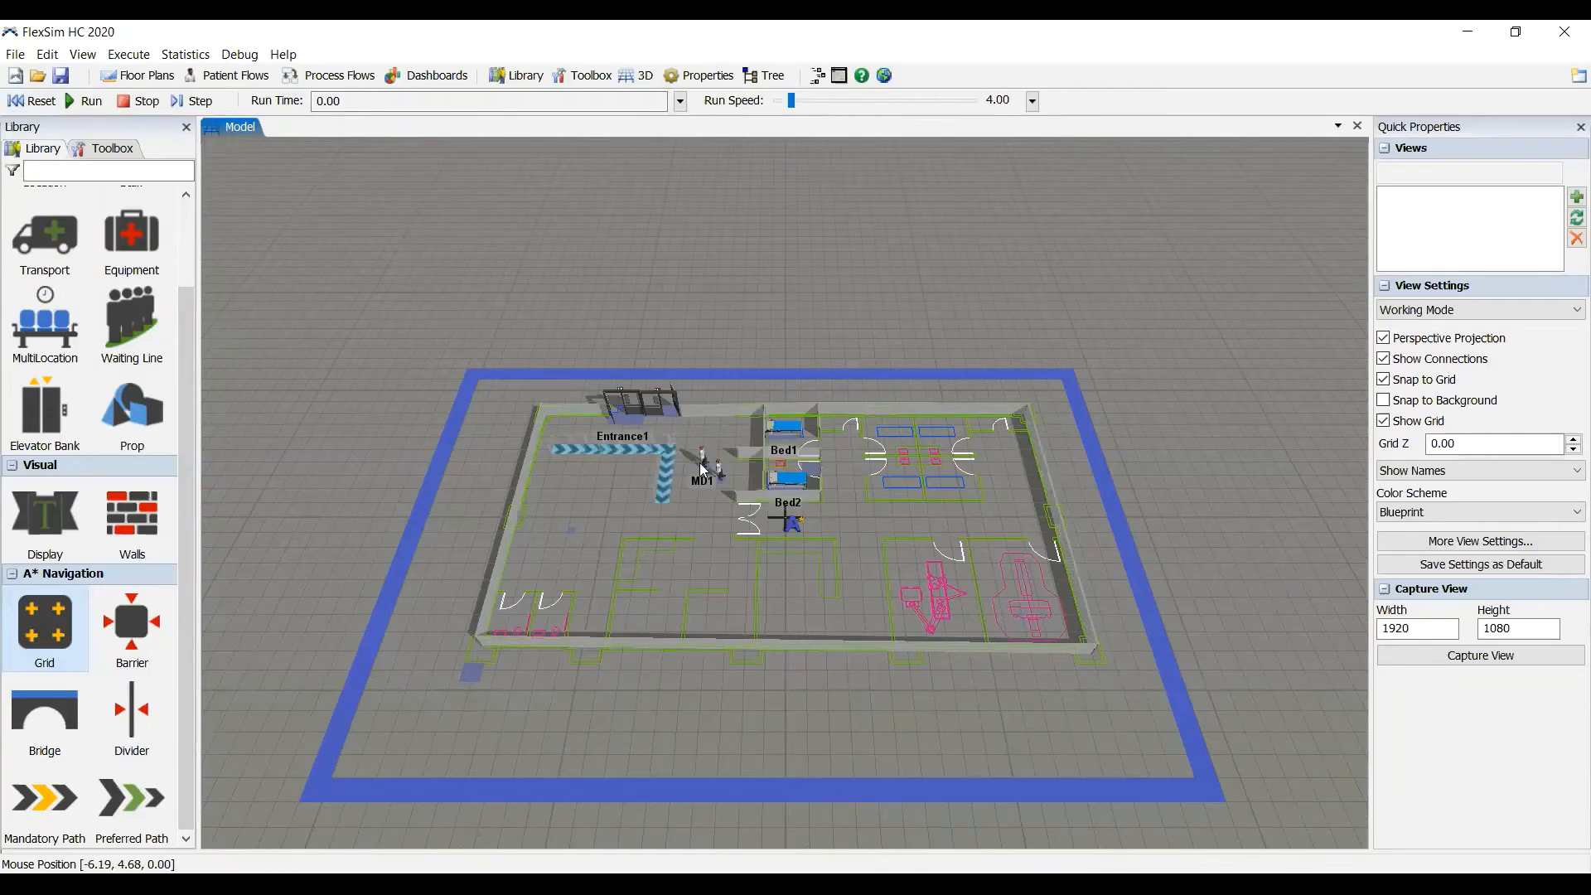
pyautogui.scroll(5, 703, 470)
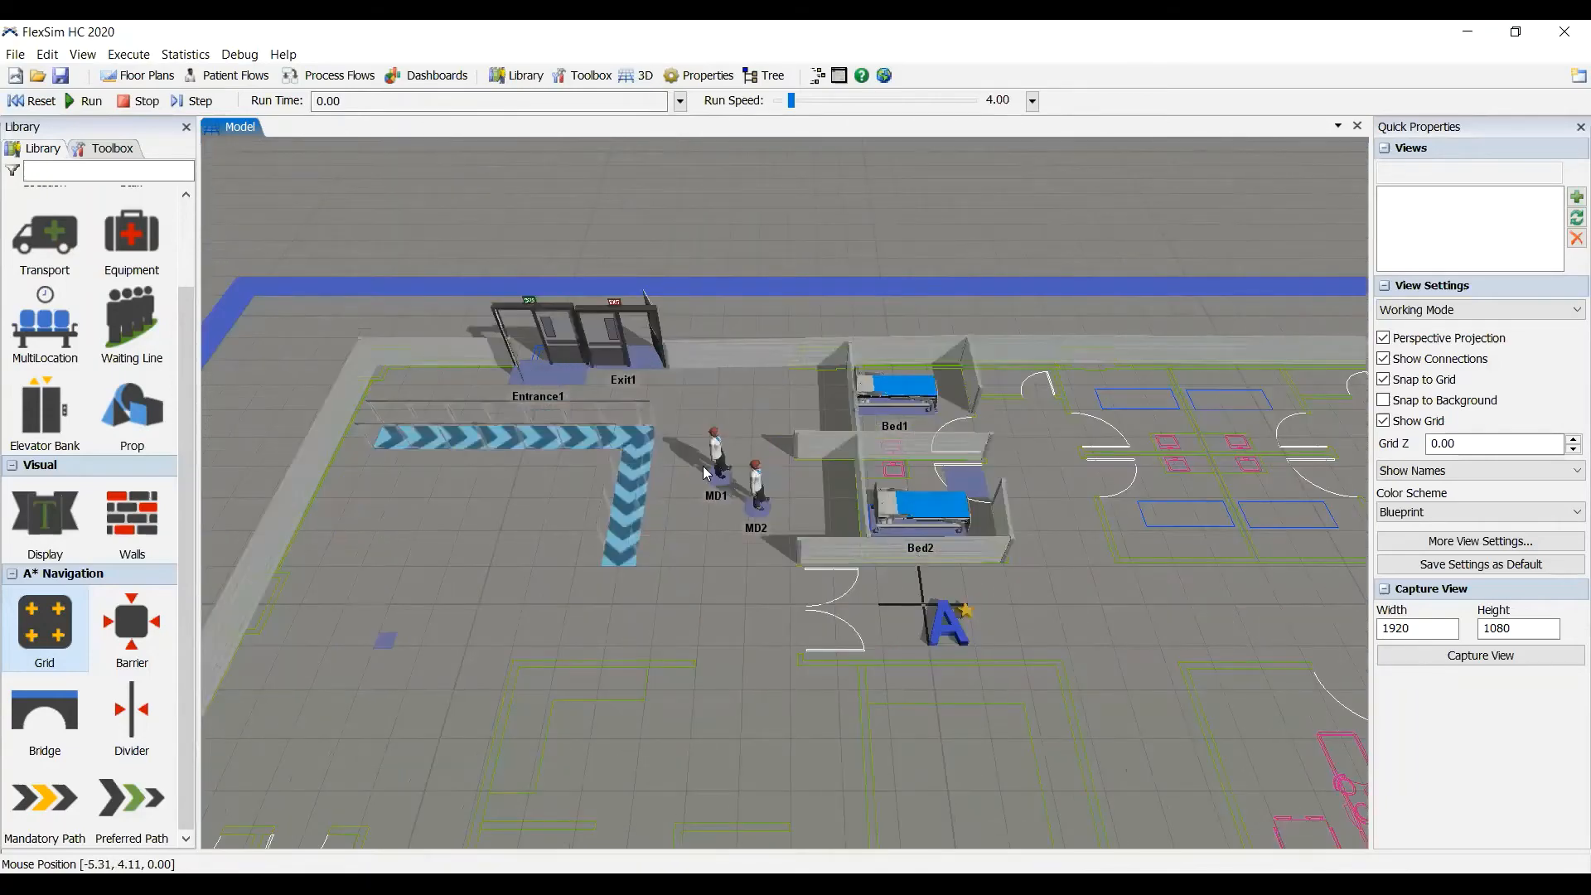
pyautogui.scroll(2, 705, 474)
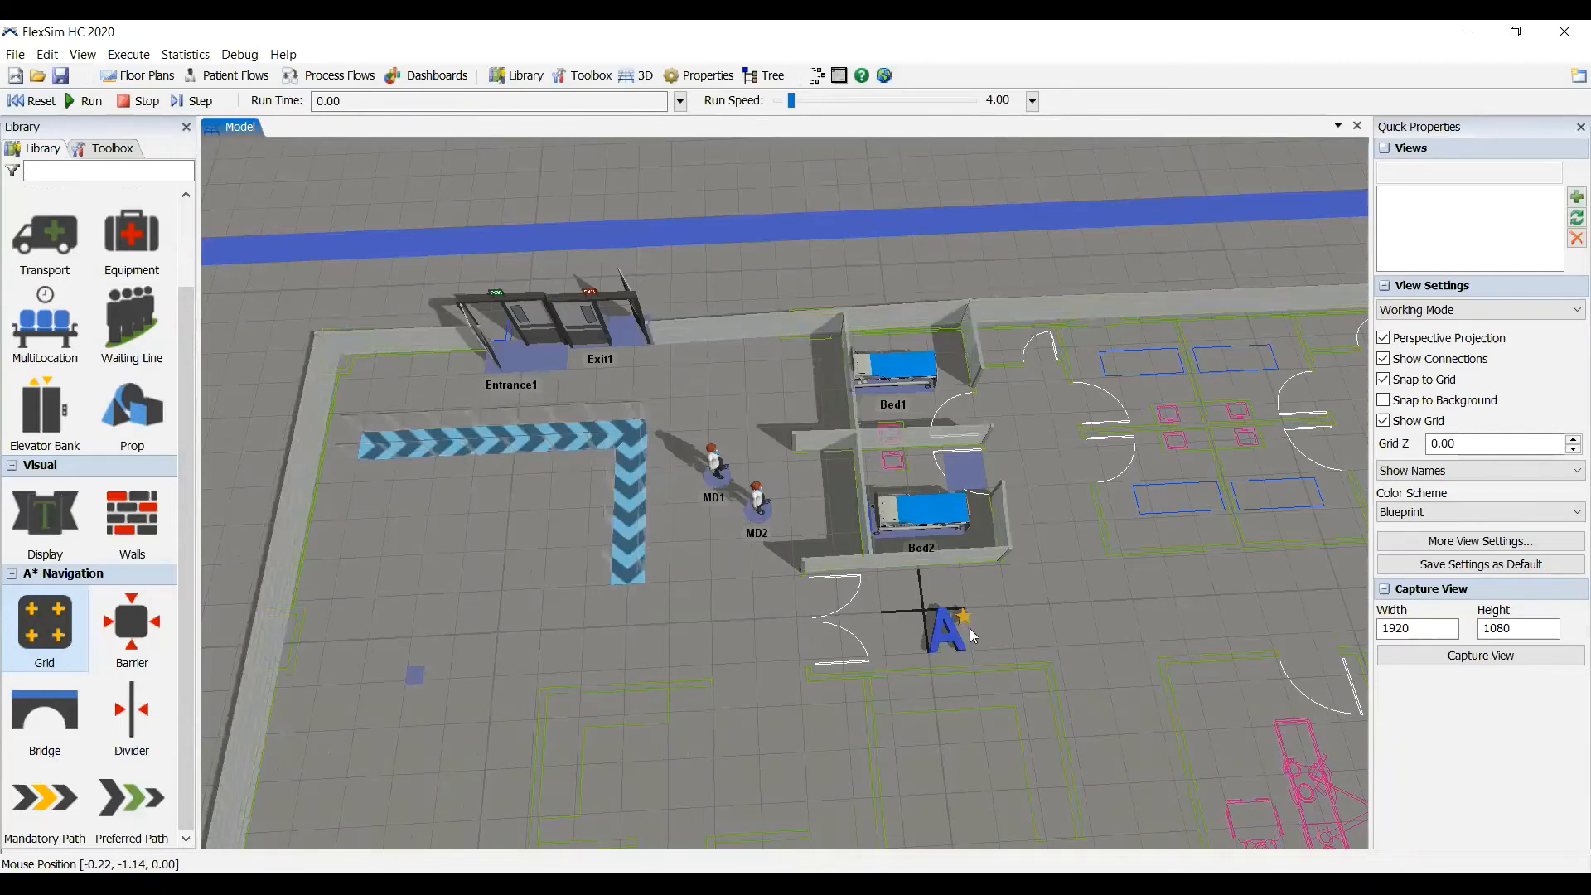
pyautogui.click(944, 641)
pyautogui.moveTo(945, 640); pyautogui.dragTo(984, 839)
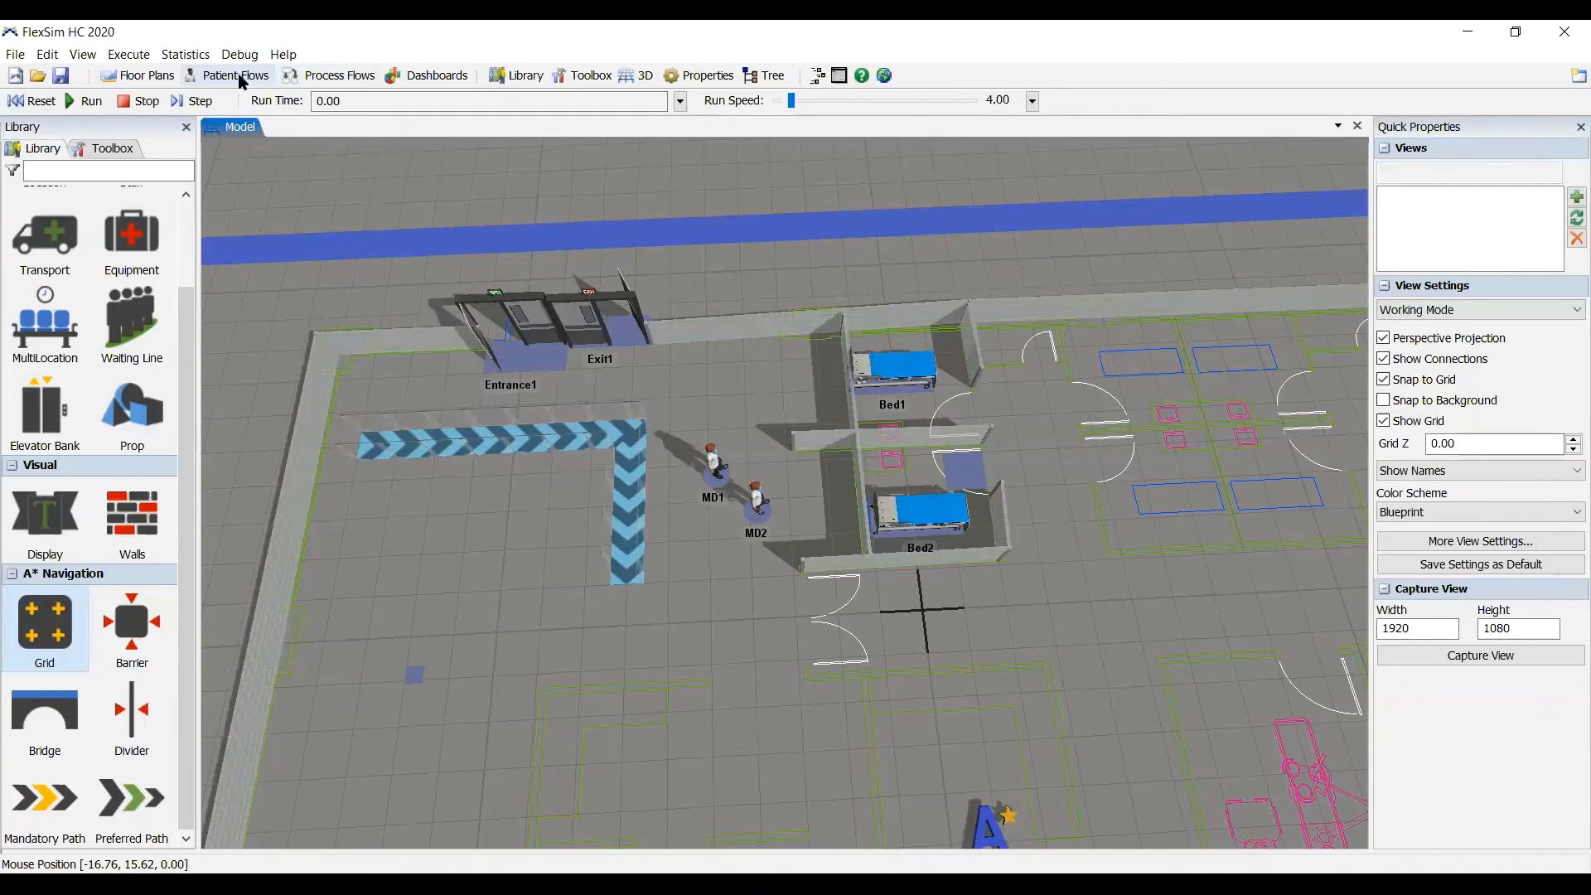
# Step: Add a Patient Process Flow to the model and select its Source activity
pyautogui.click(237, 77)
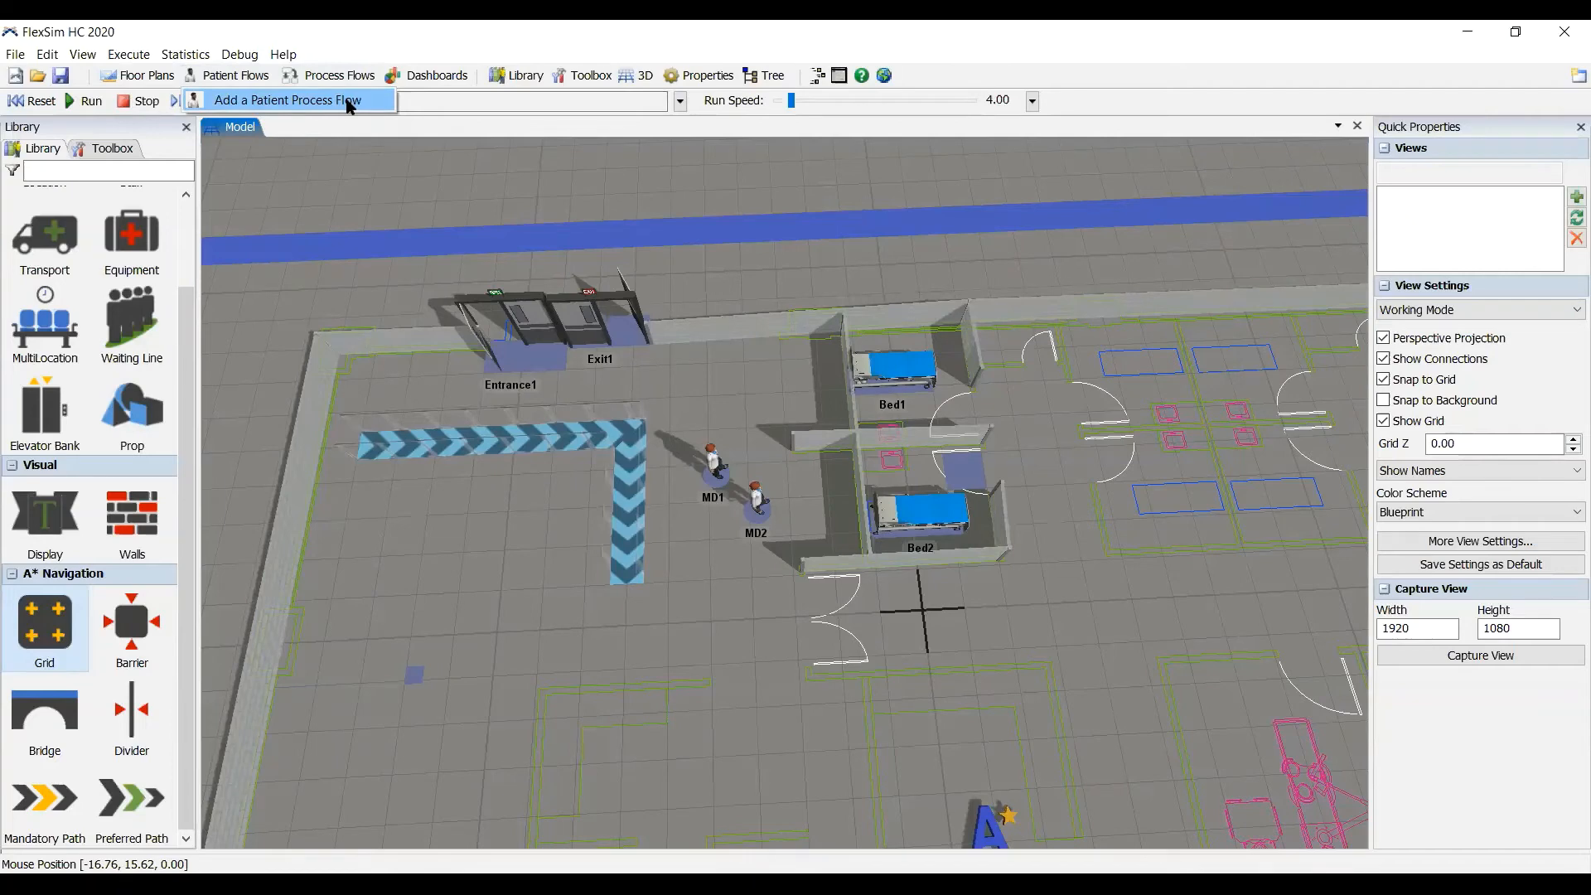
pyautogui.click(350, 103)
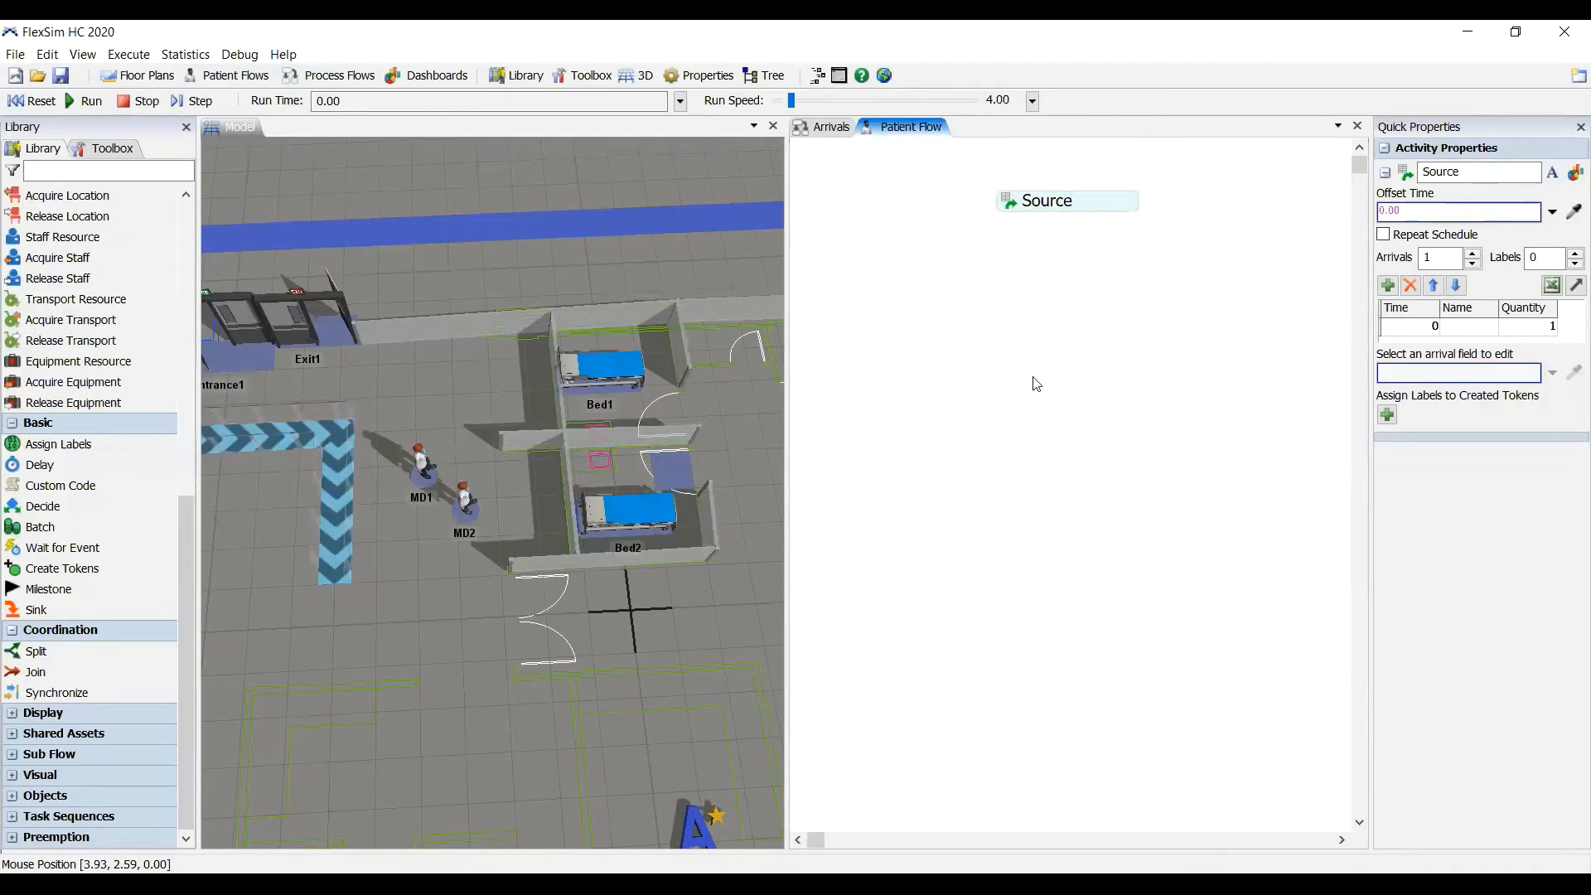
pyautogui.doubleClick(1011, 203)
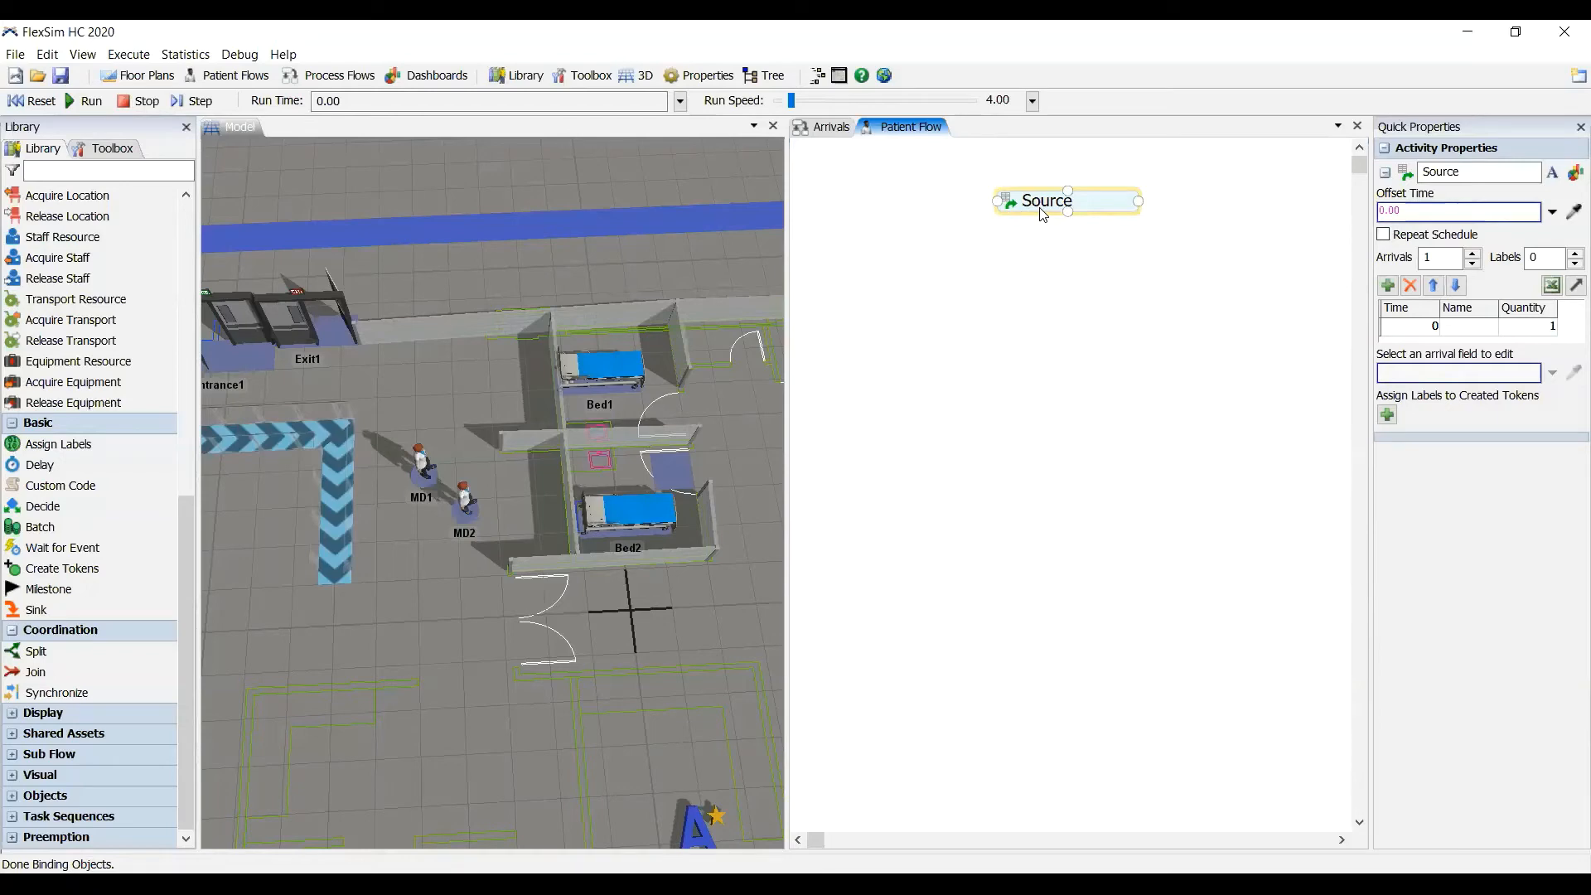
# Step: Edit the Source arrivals in the Arrivals flow, setting the 08:00:00 to 08:30:00 row's quantity to 20
pyautogui.click(827, 128)
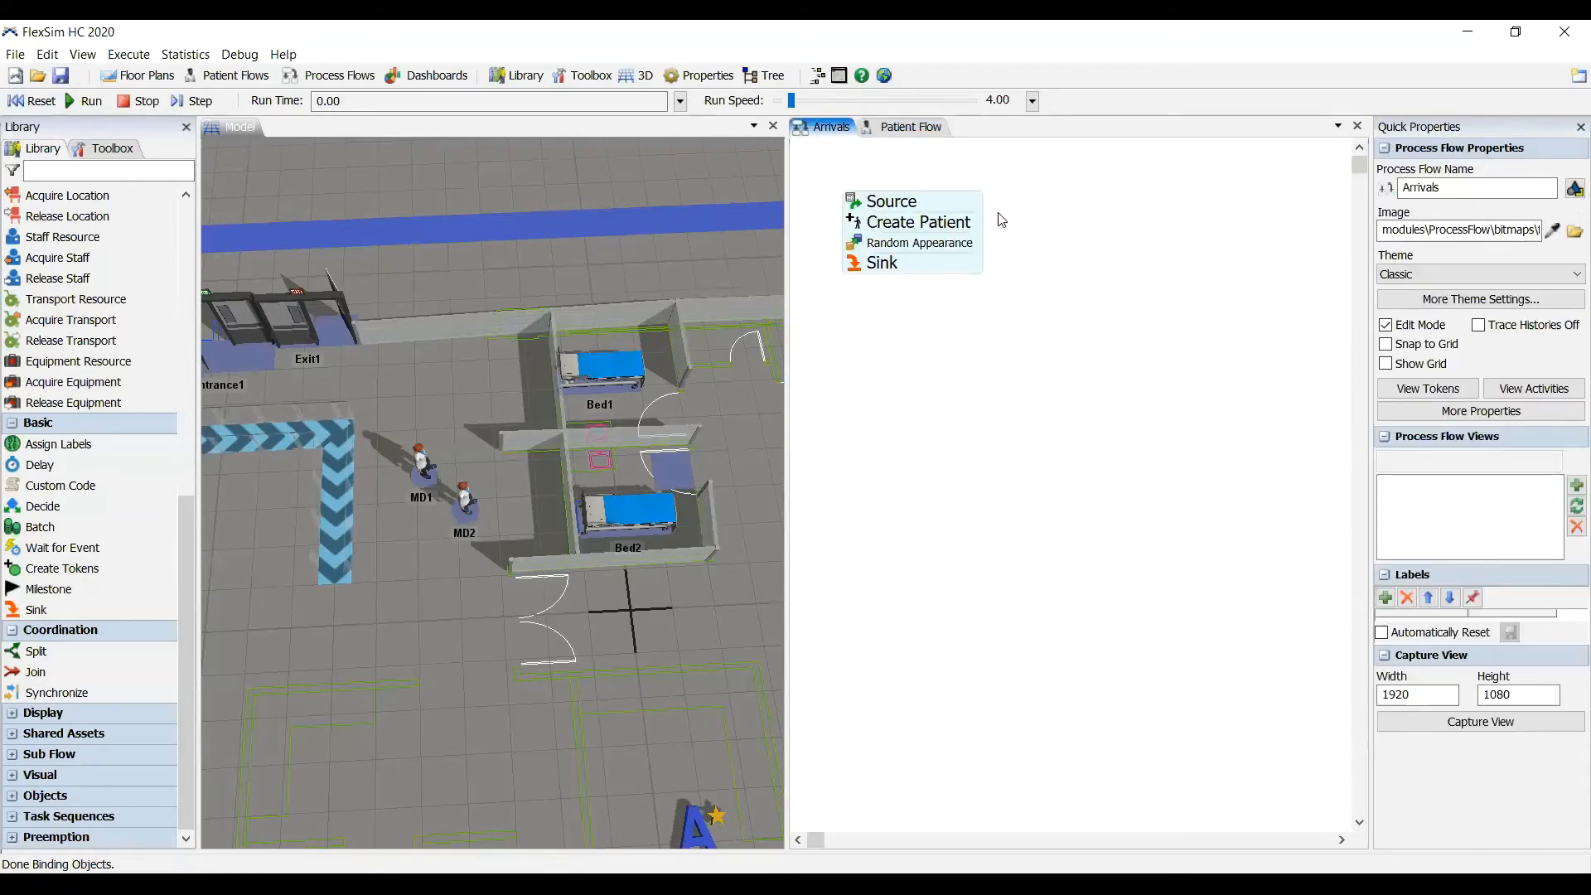
pyautogui.scroll(4, 927, 308)
pyautogui.moveTo(909, 323); pyautogui.dragTo(1017, 580)
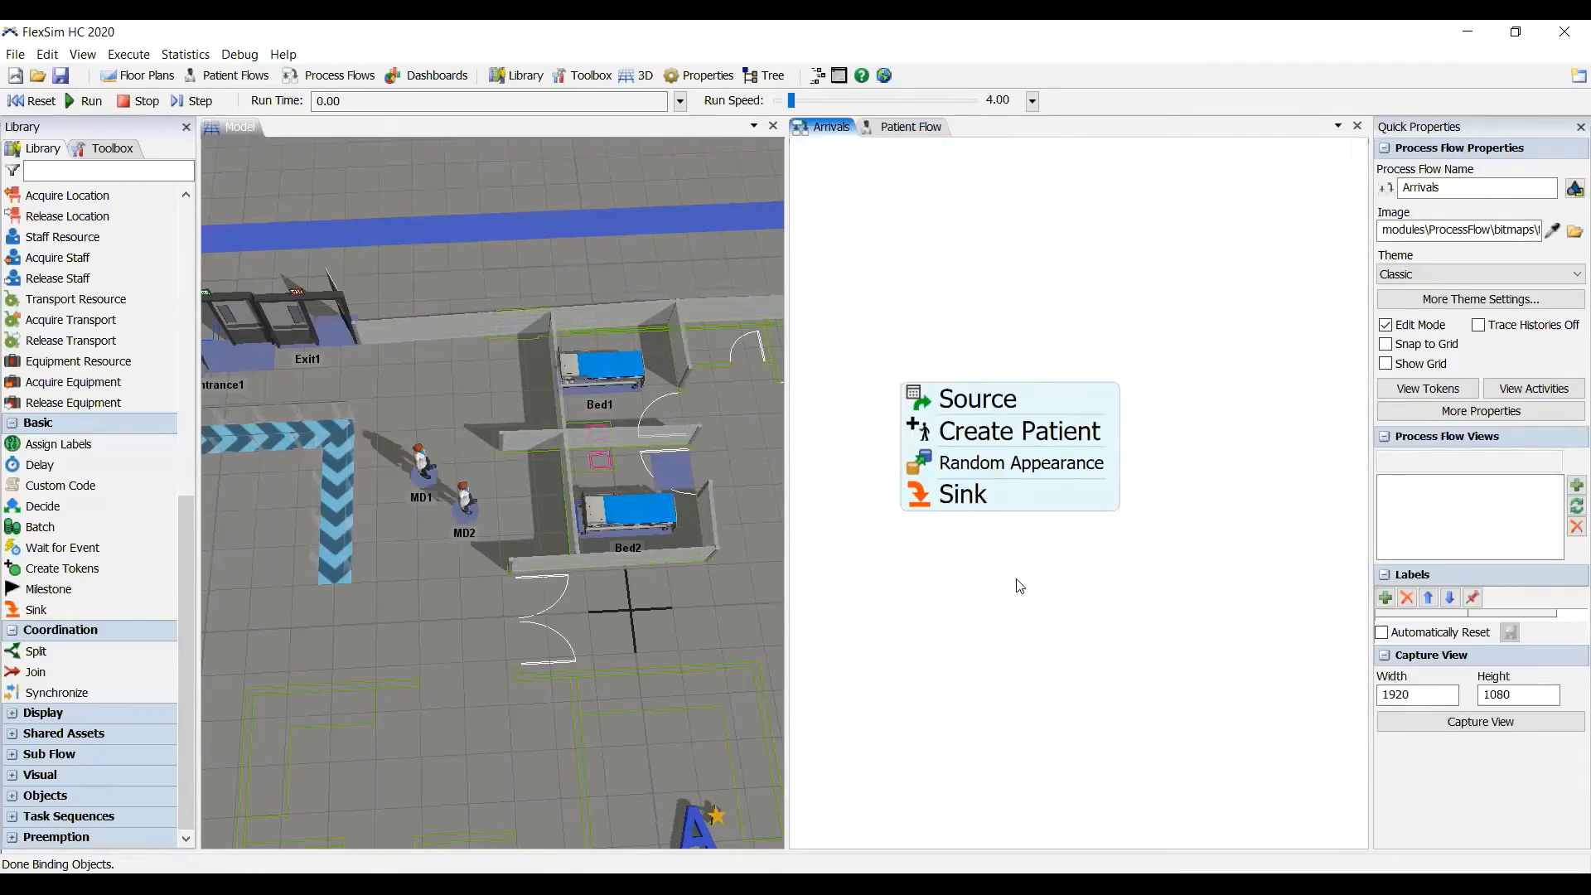
pyautogui.scroll(3, 1015, 580)
pyautogui.scroll(-2, 934, 545)
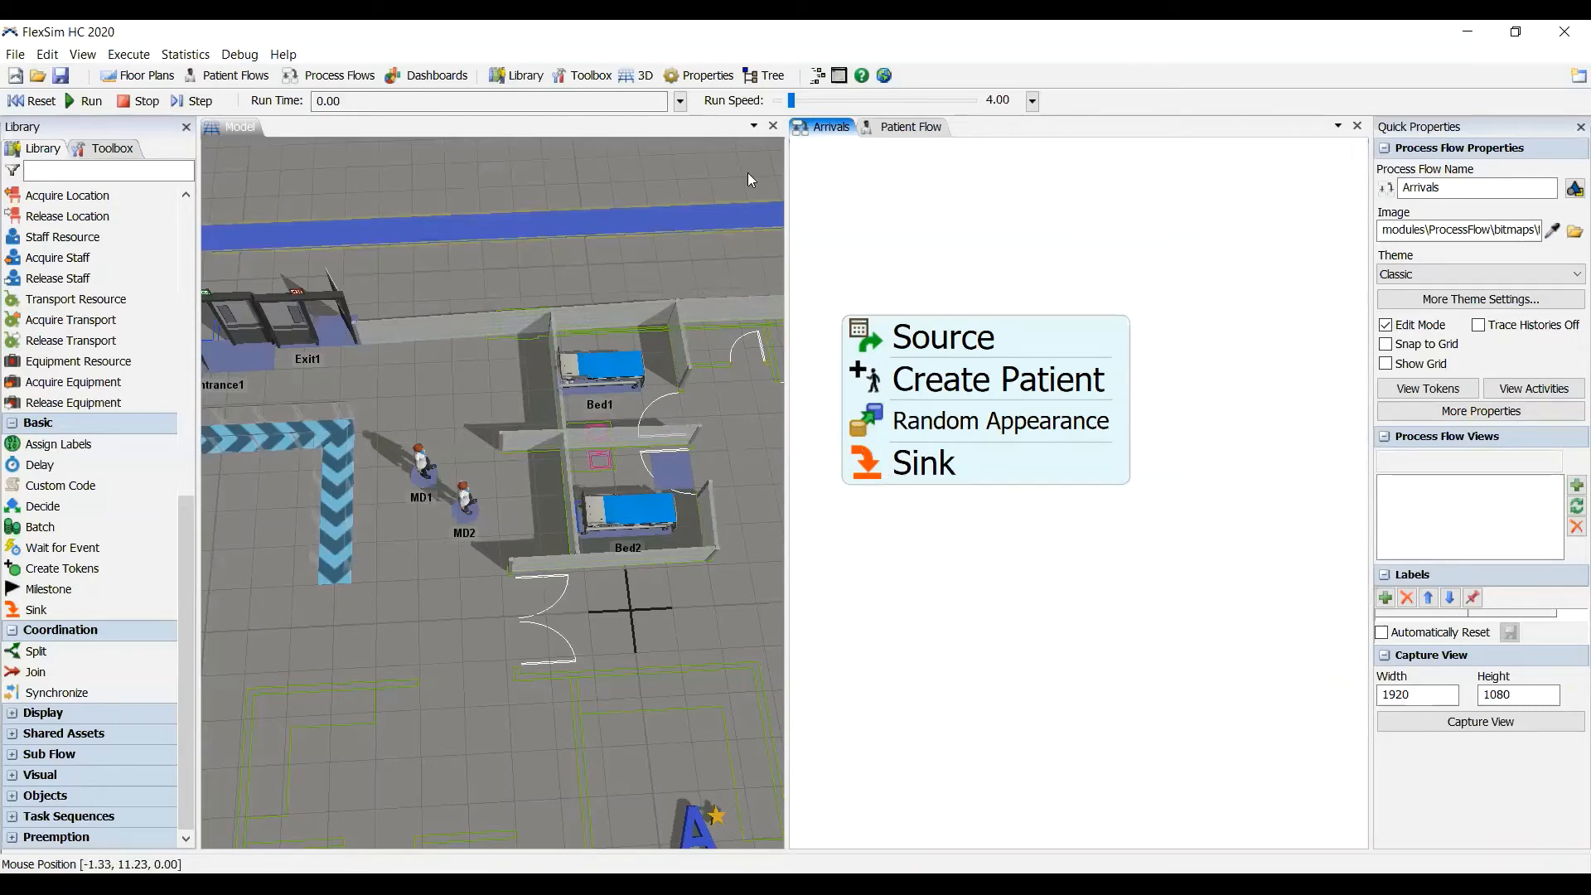
pyautogui.doubleClick(1007, 379)
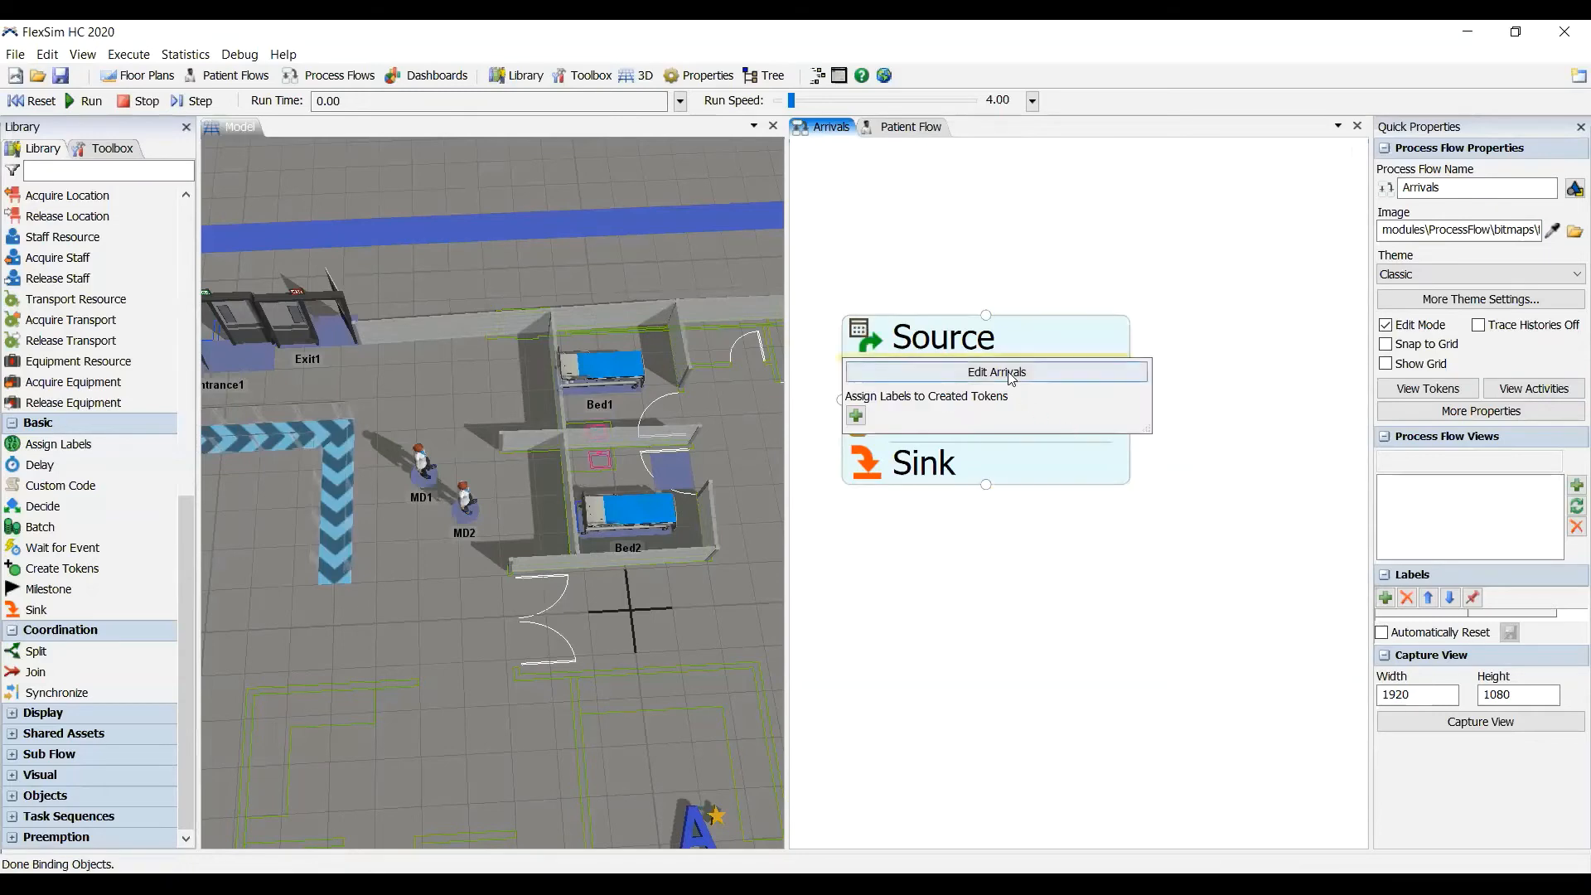
pyautogui.click(942, 372)
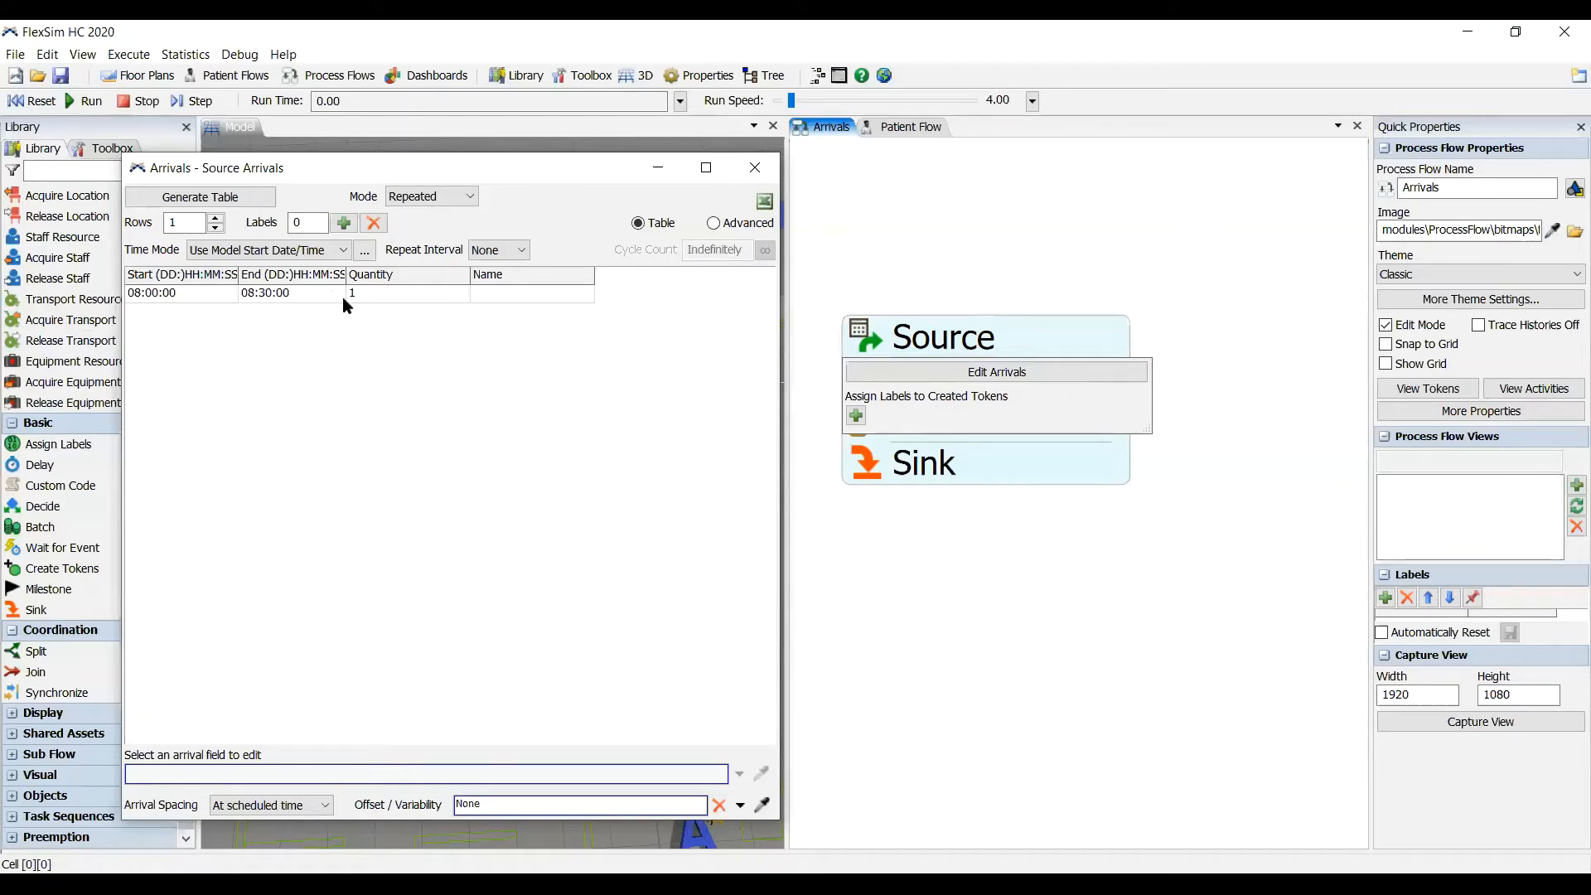
pyautogui.click(402, 300)
pyautogui.click(403, 299)
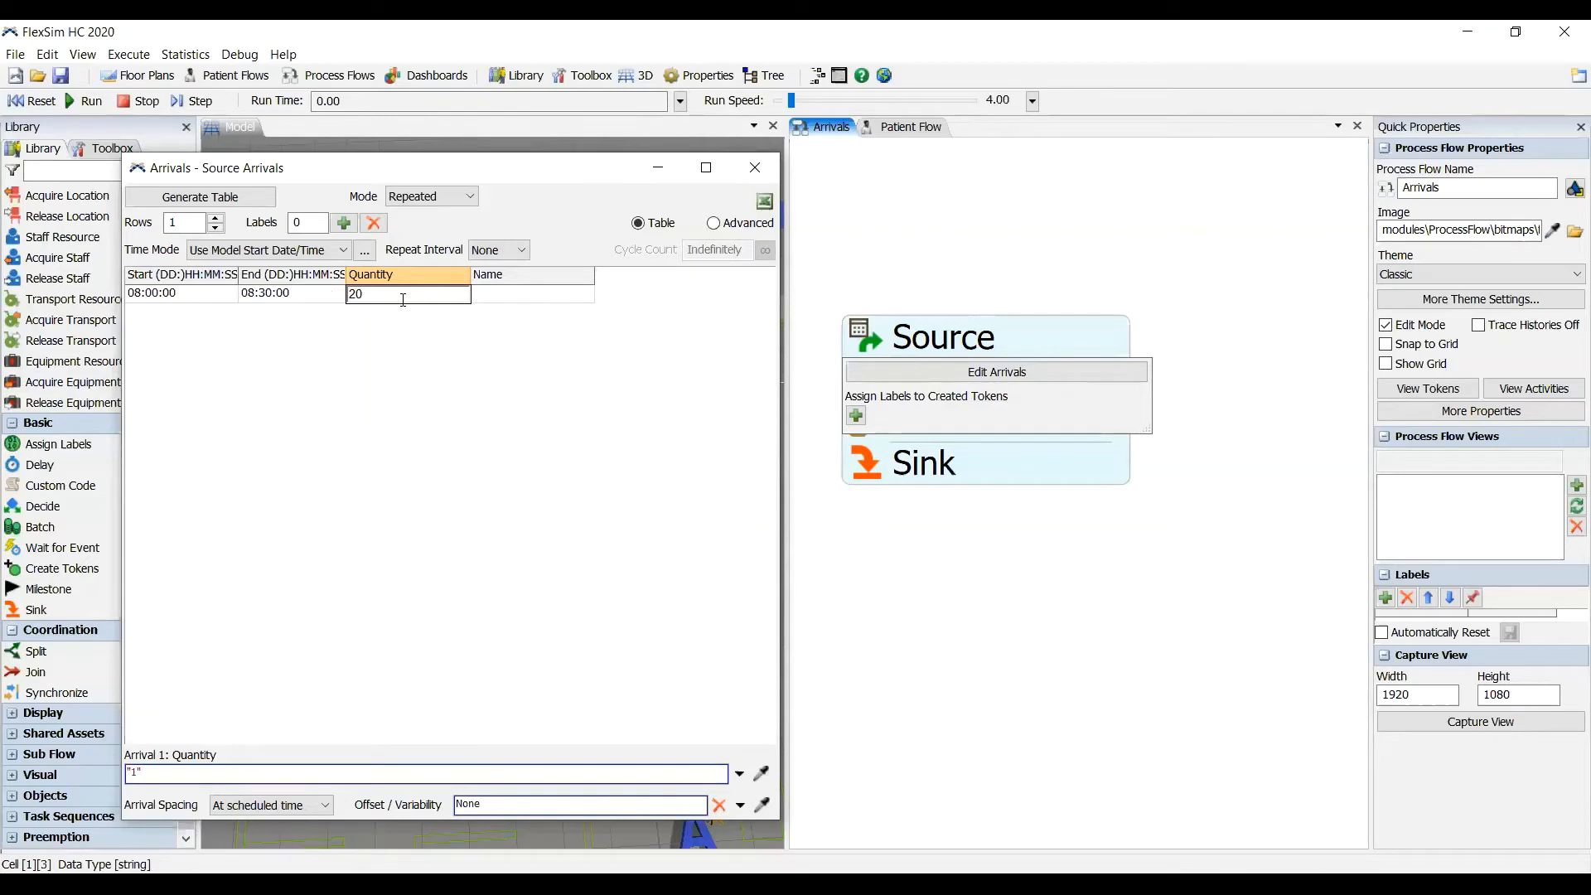
pyautogui.click(389, 437)
# Step: Extend the Source arrivals table to 7 rows, giving half-hour intervals up to 11:30:00
pyautogui.click(218, 218)
pyautogui.click(219, 218)
pyautogui.click(220, 218)
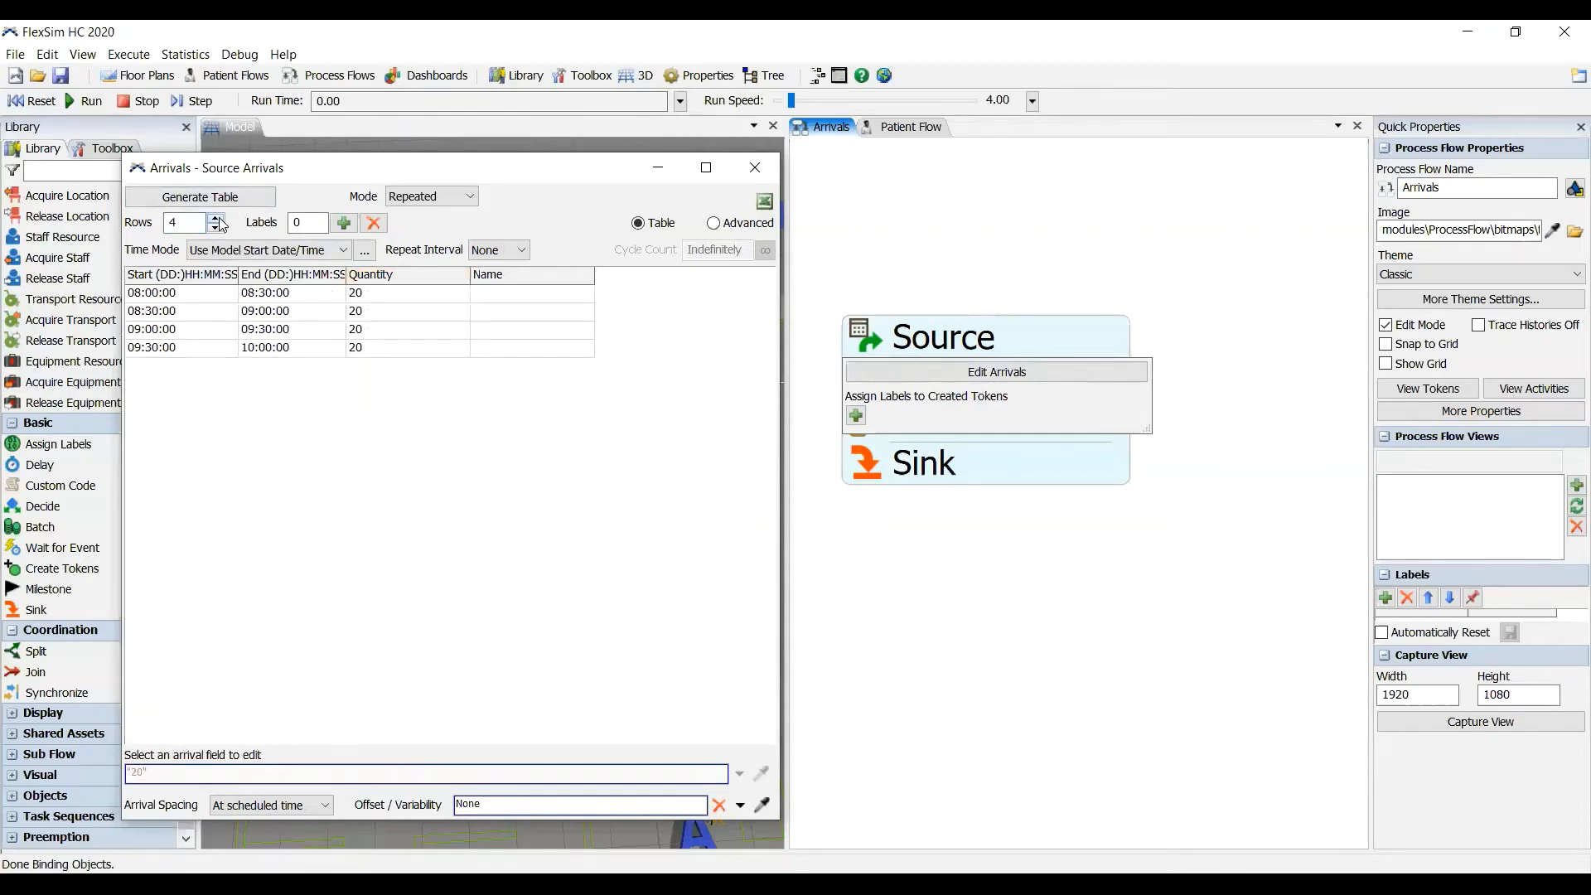
pyautogui.click(218, 218)
pyautogui.click(218, 219)
pyautogui.click(218, 218)
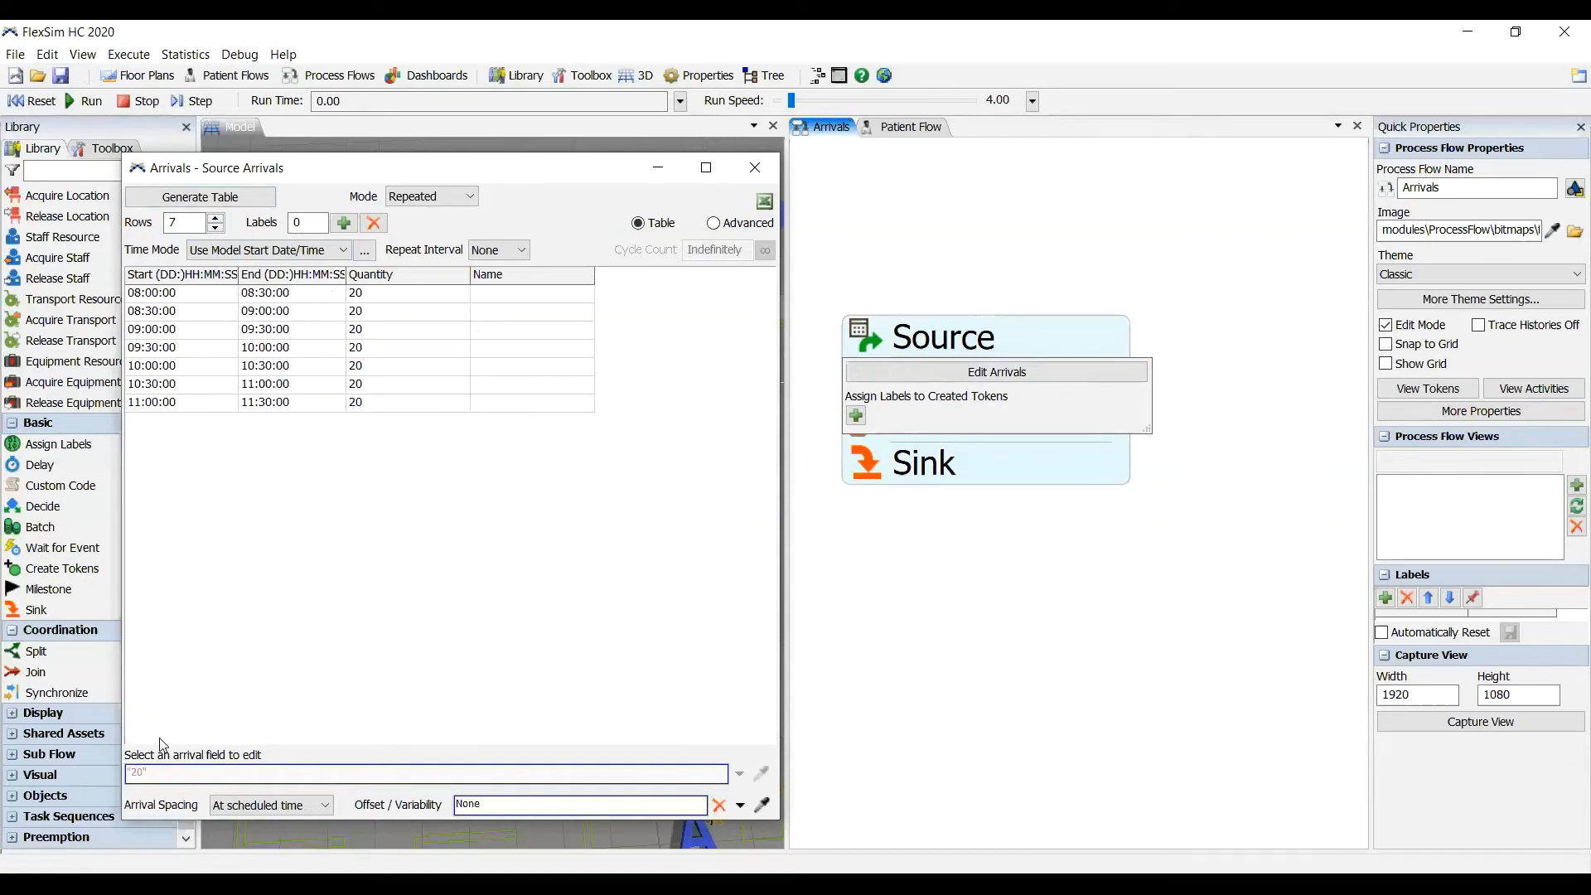
# Step: Set the arrival spacing to Randomly spaced and close the arrivals table
pyautogui.click(220, 804)
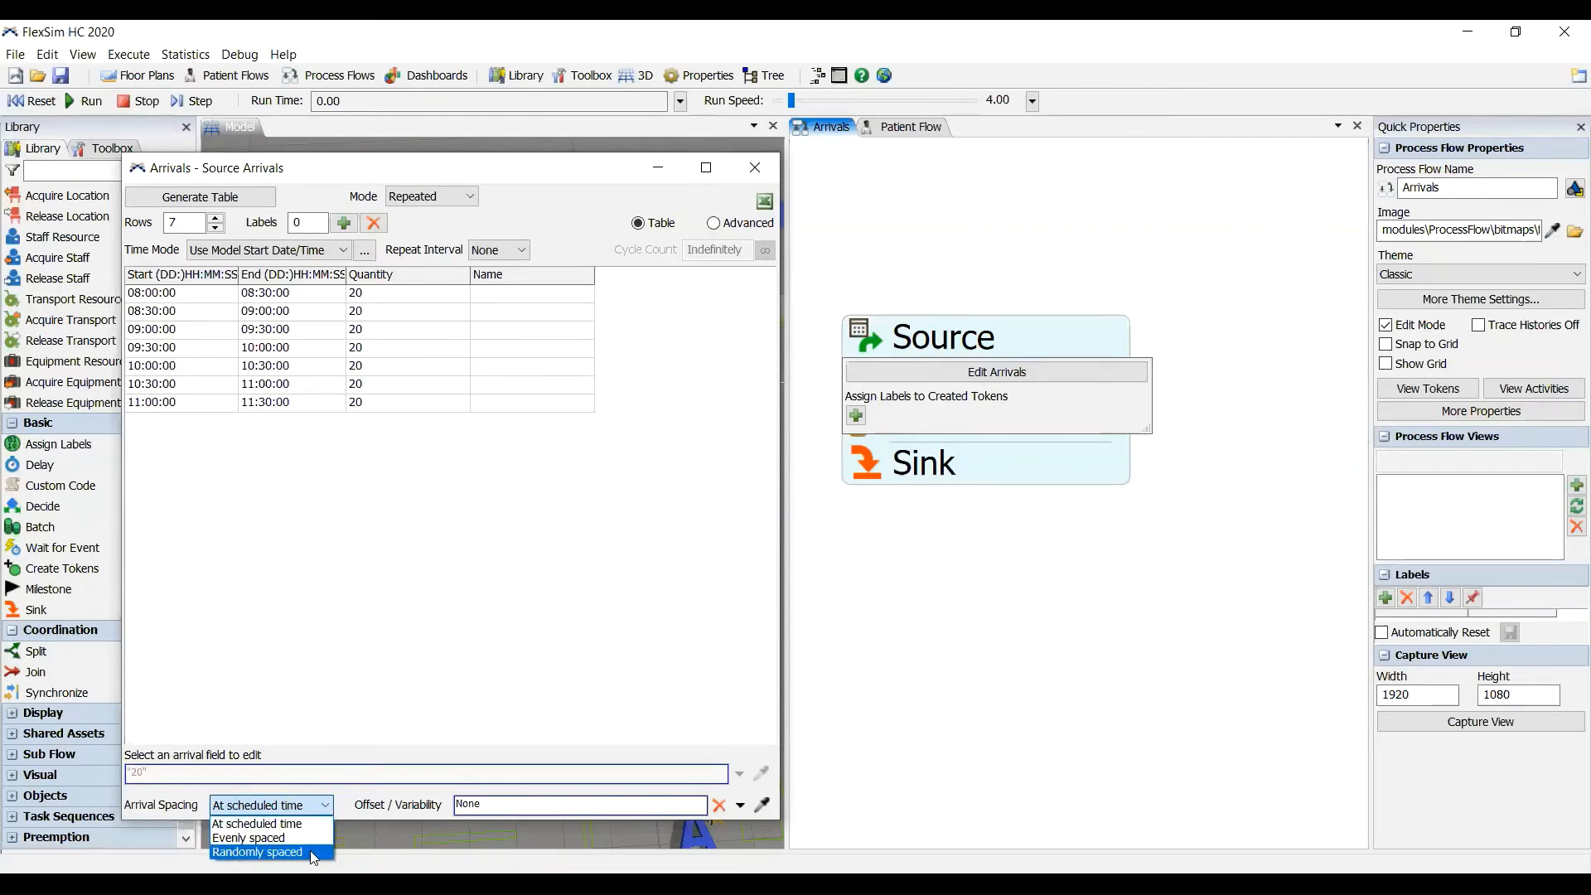
pyautogui.press('Return')
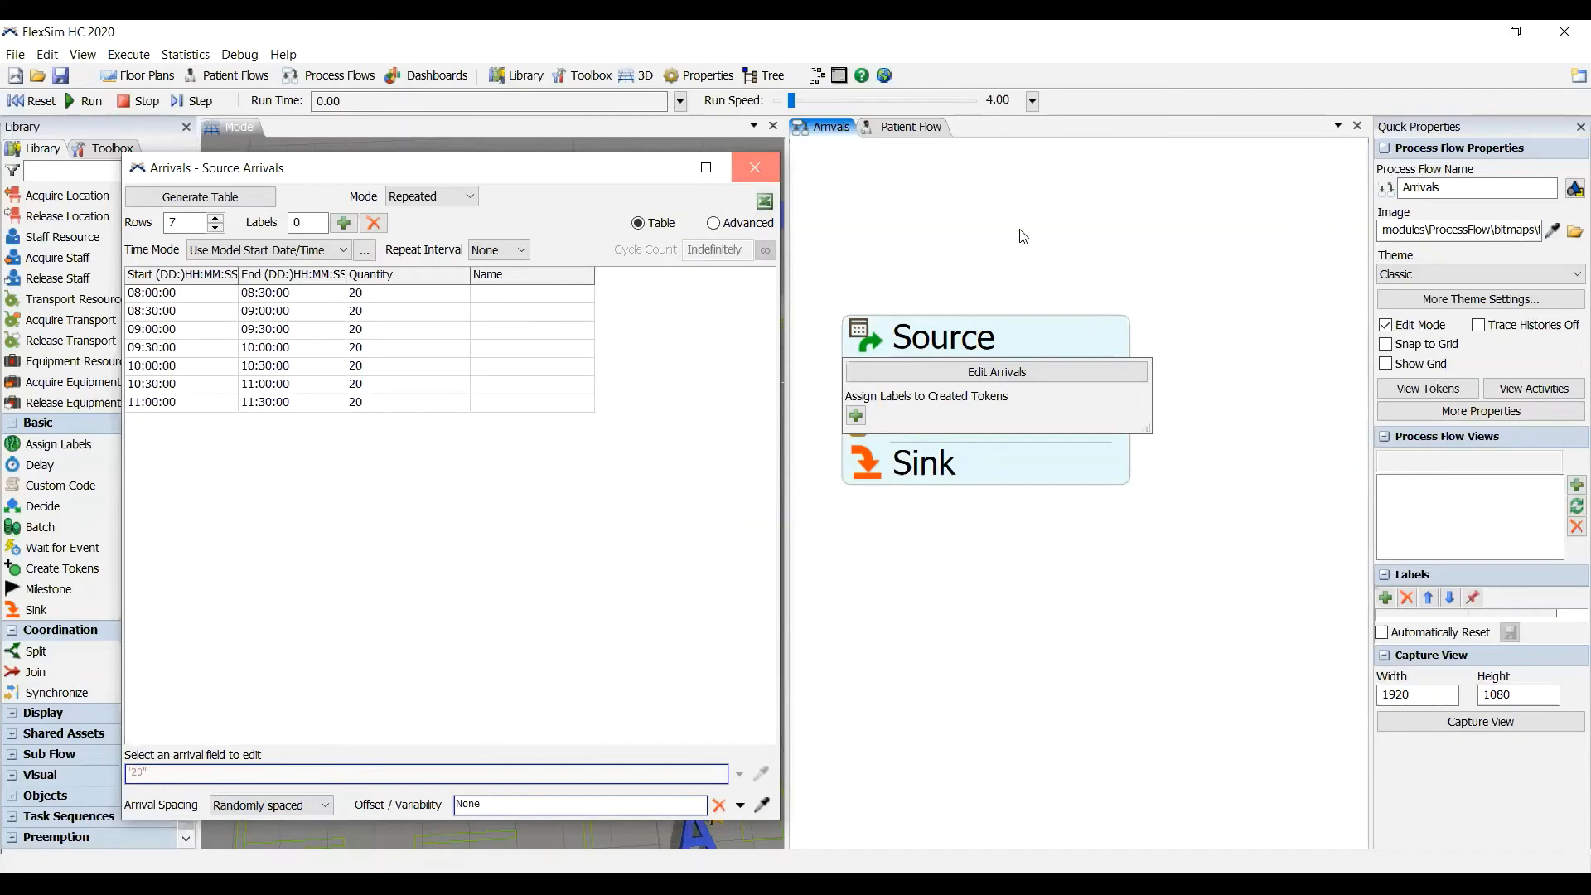
pyautogui.click(1016, 278)
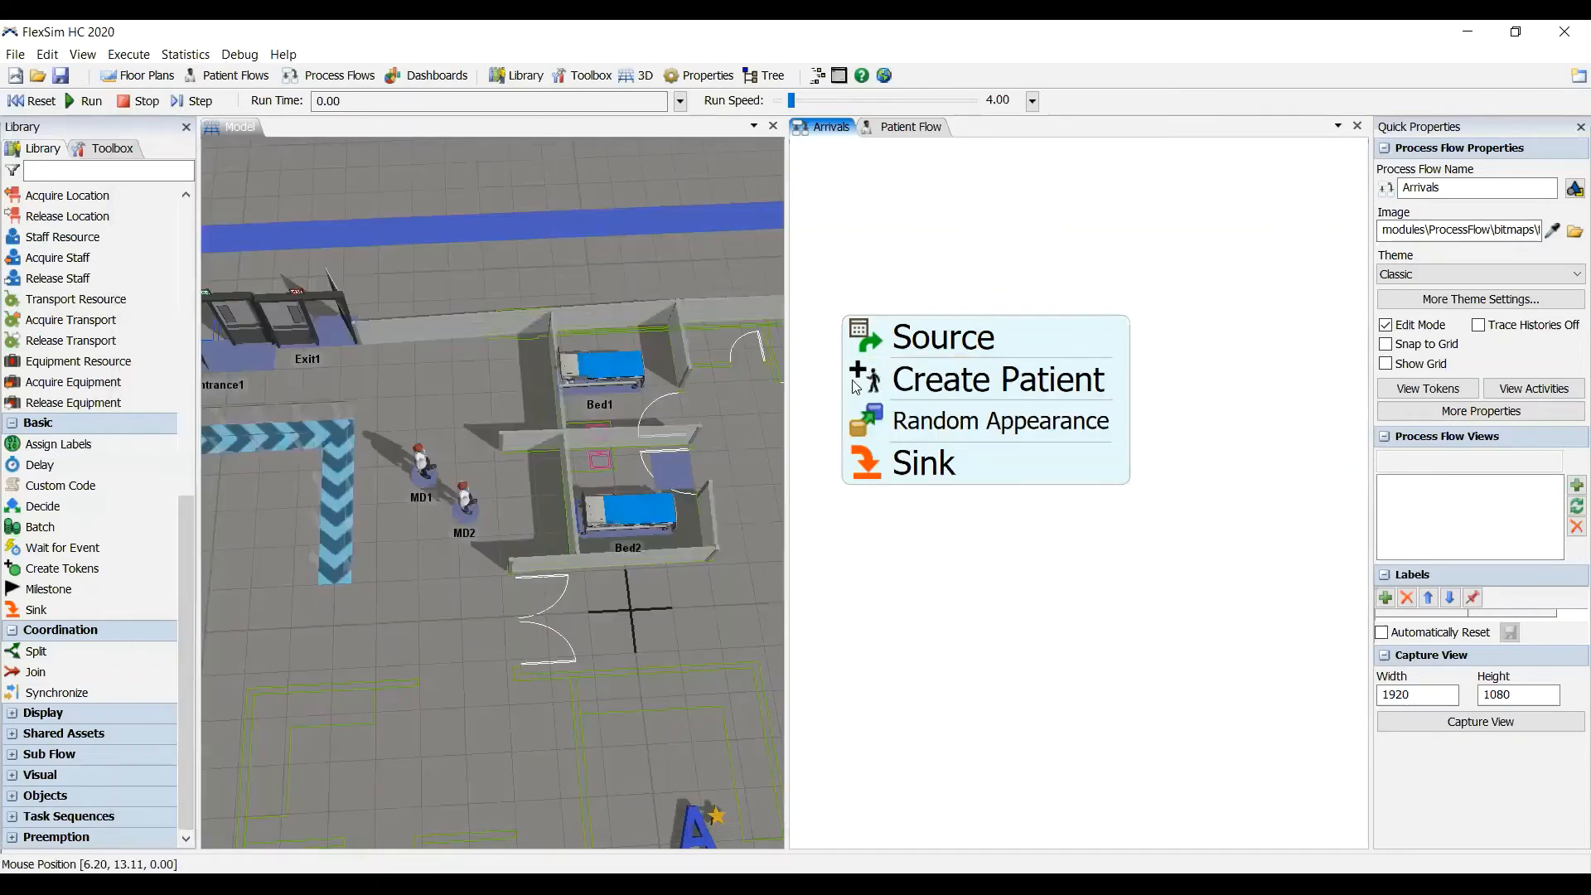
# Step: Set the Create Patient destination to Entrance1 by sampling it in the model, and check the Random Appearance visual settings
pyautogui.click(918, 351)
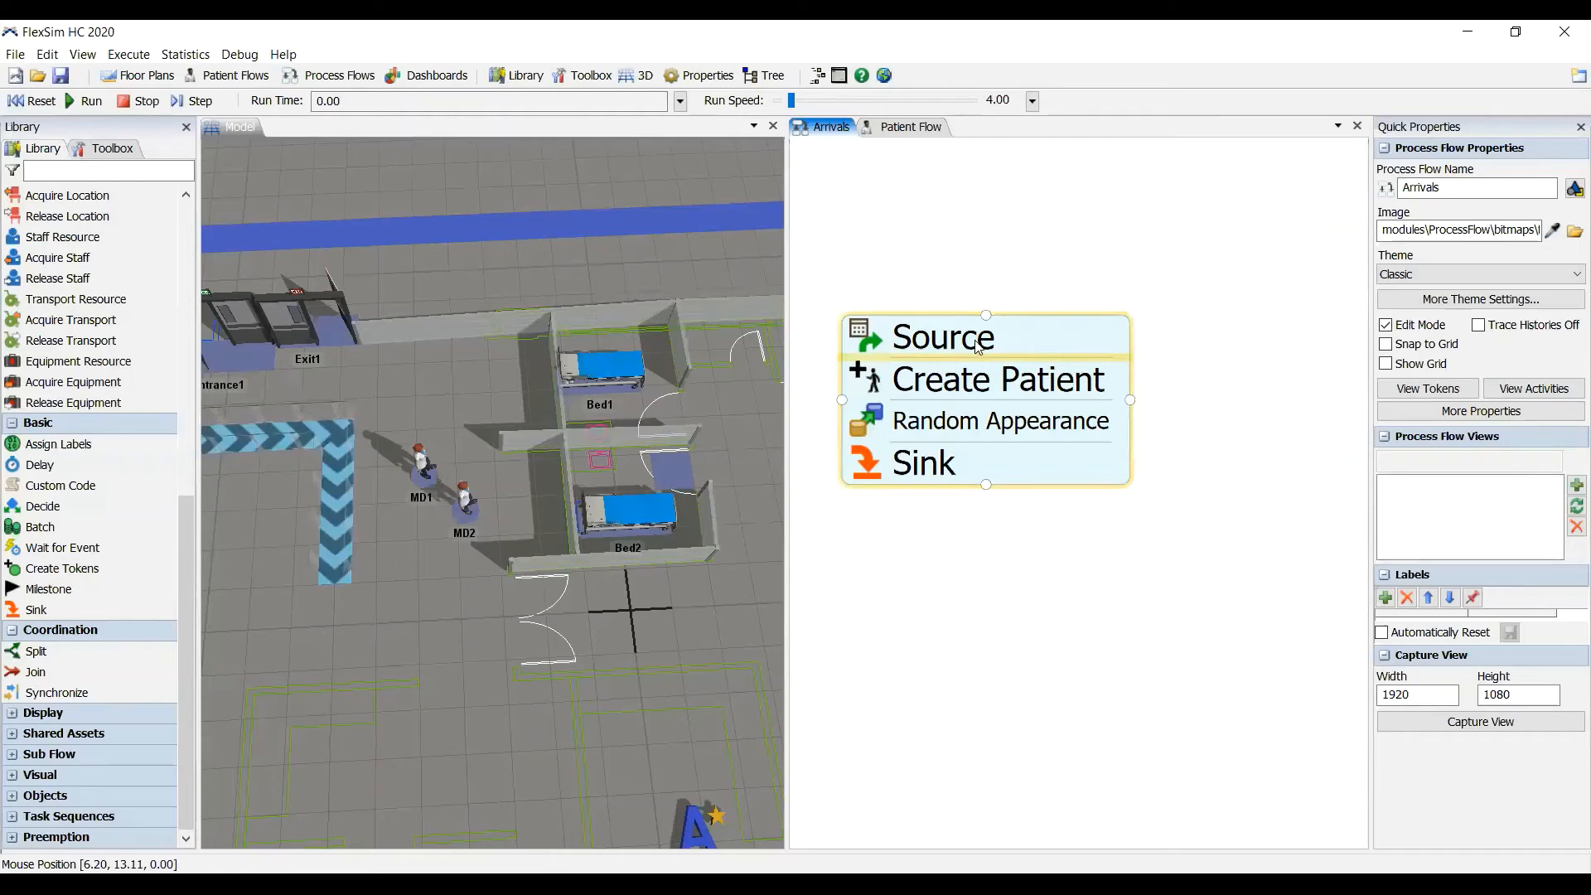
pyautogui.doubleClick(890, 388)
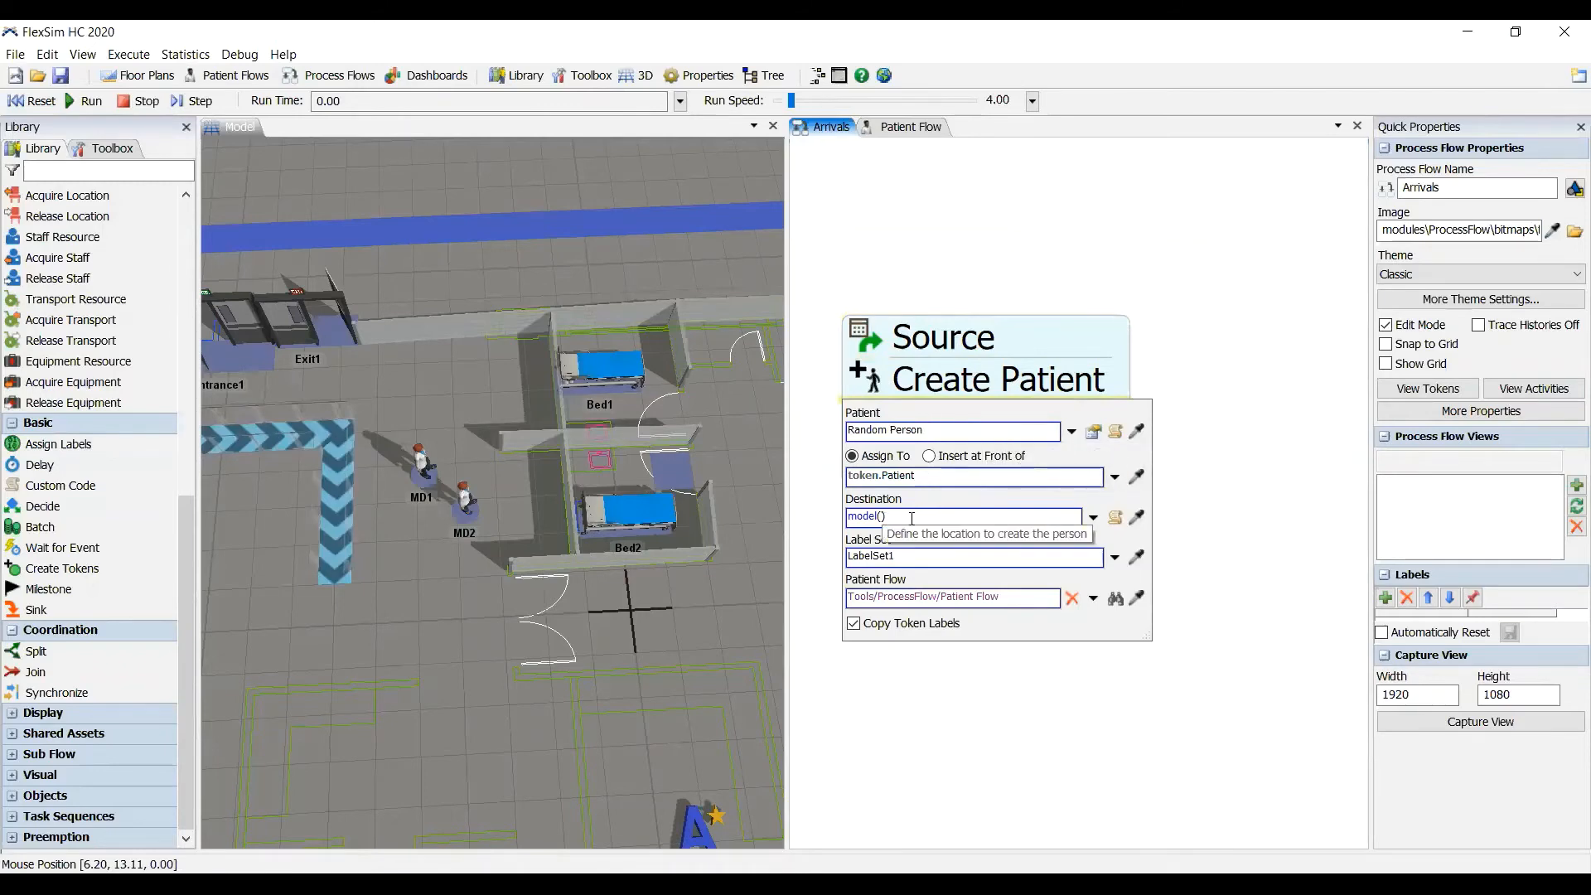
pyautogui.moveTo(476, 630); pyautogui.dragTo(509, 641)
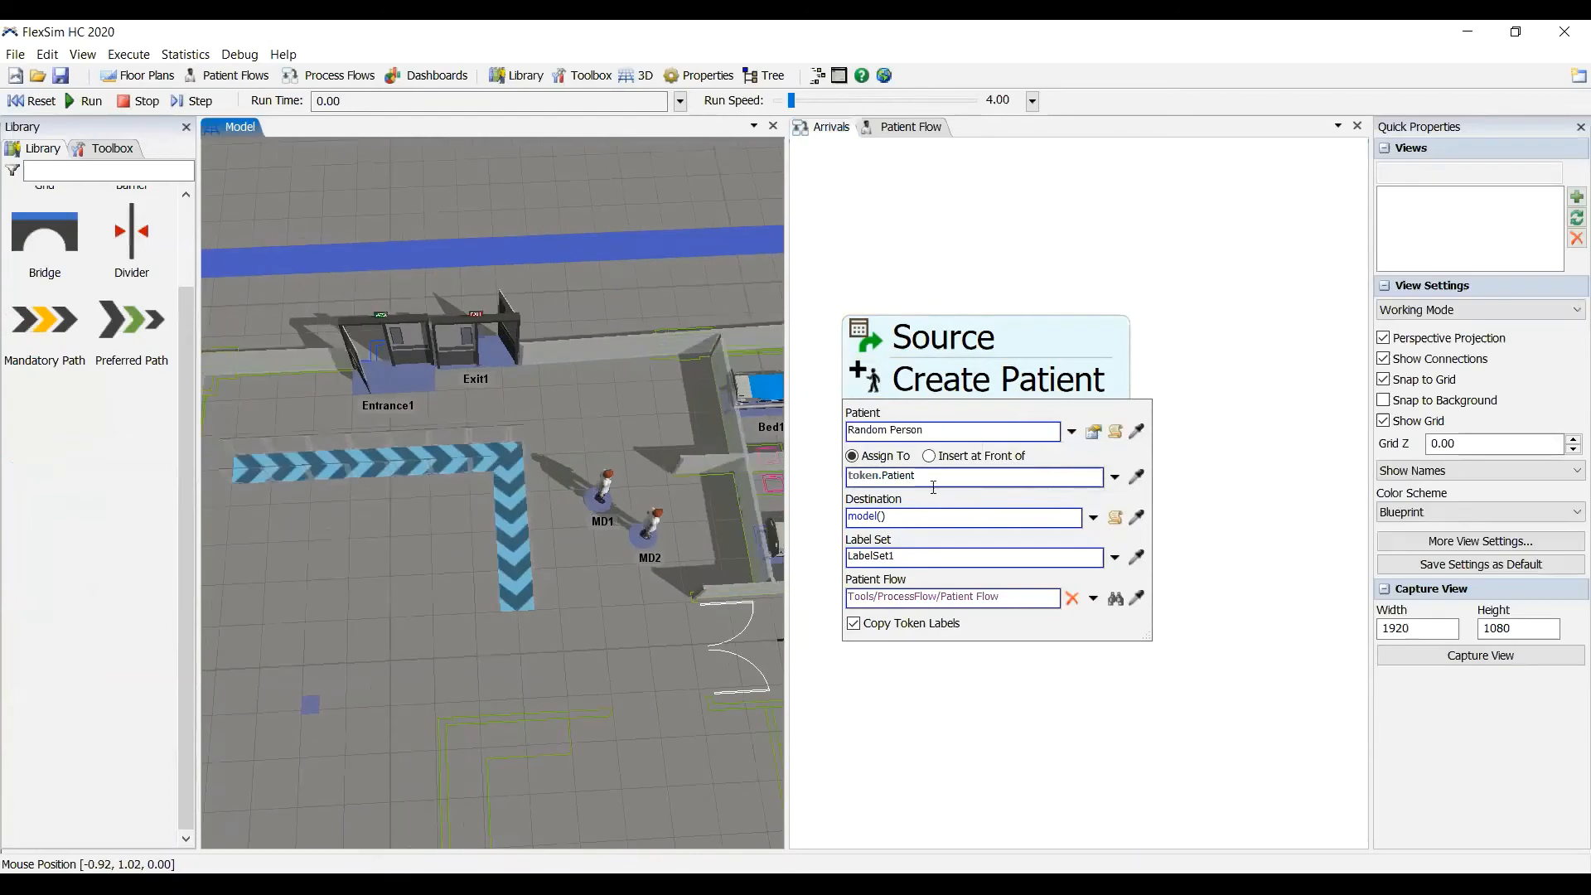
pyautogui.click(819, 514)
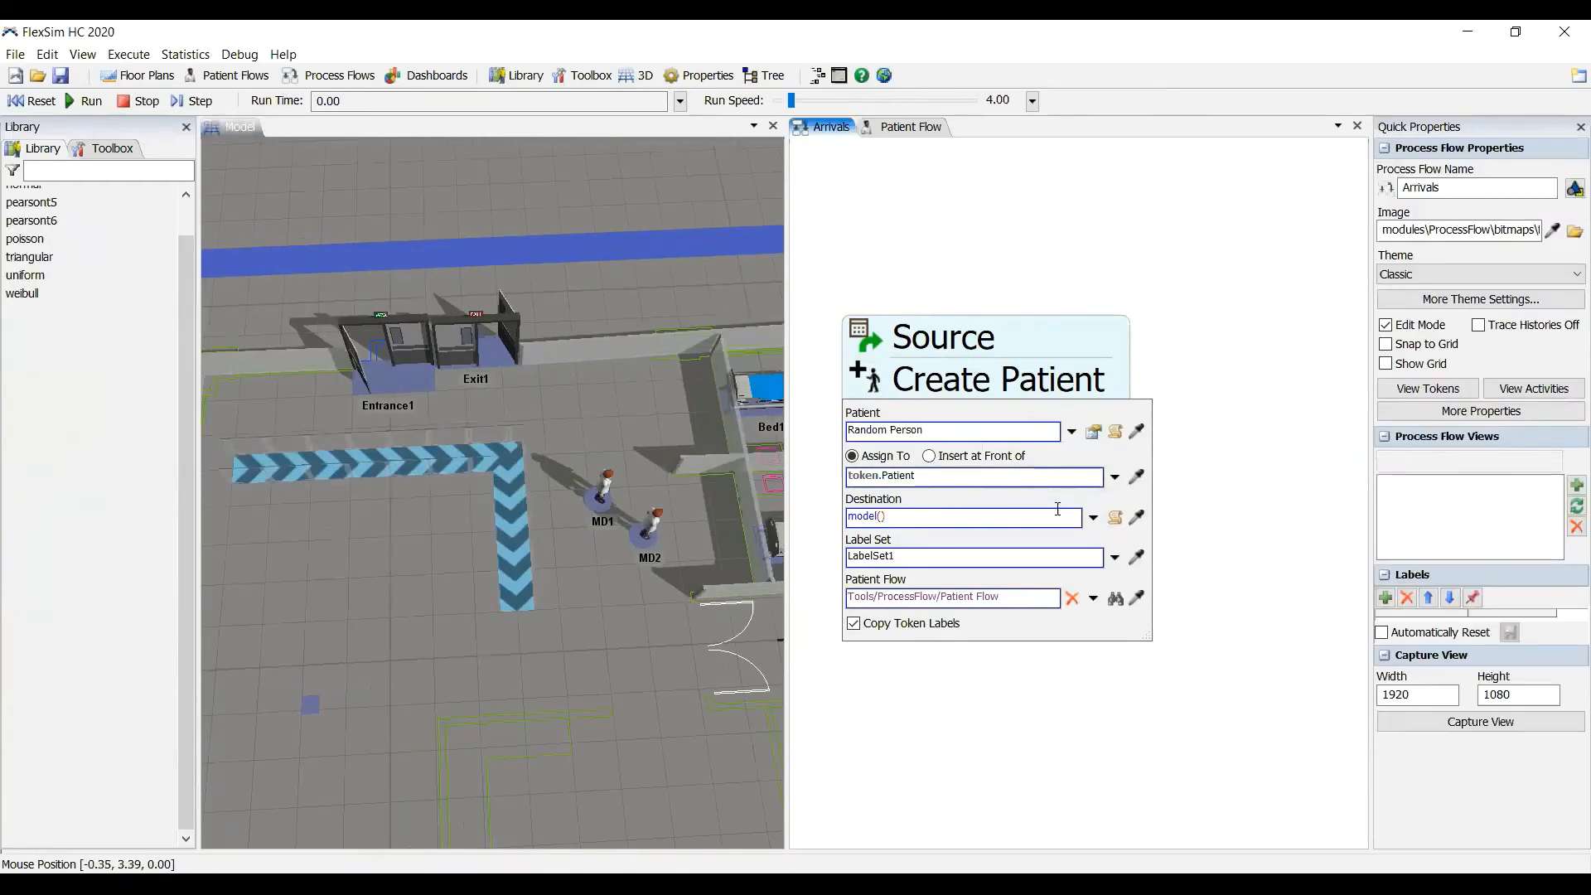
pyautogui.click(1135, 520)
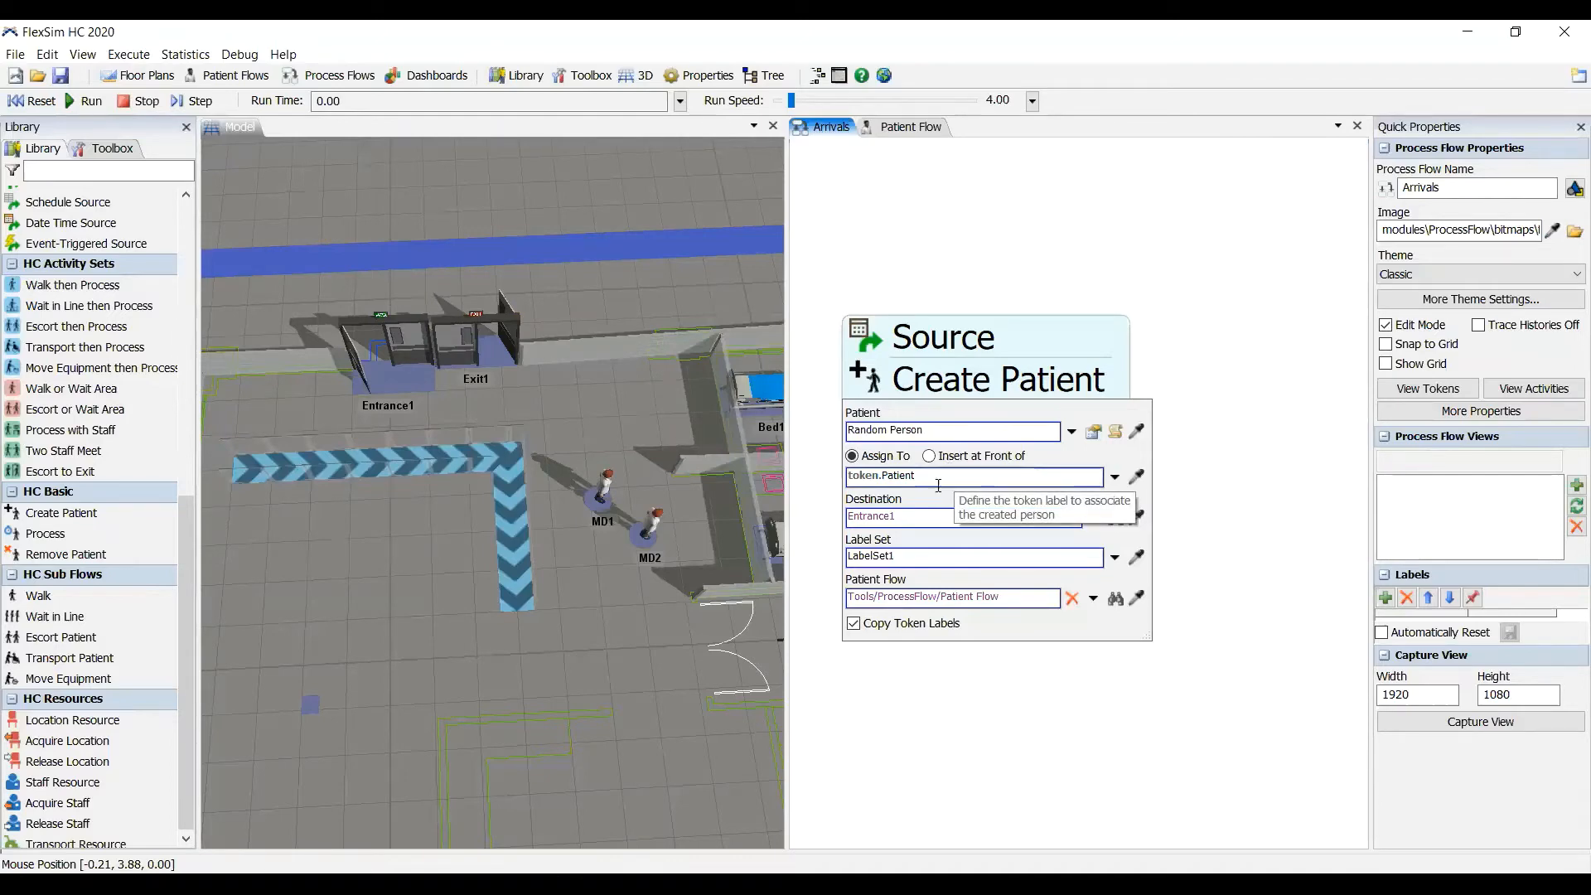
pyautogui.click(1174, 389)
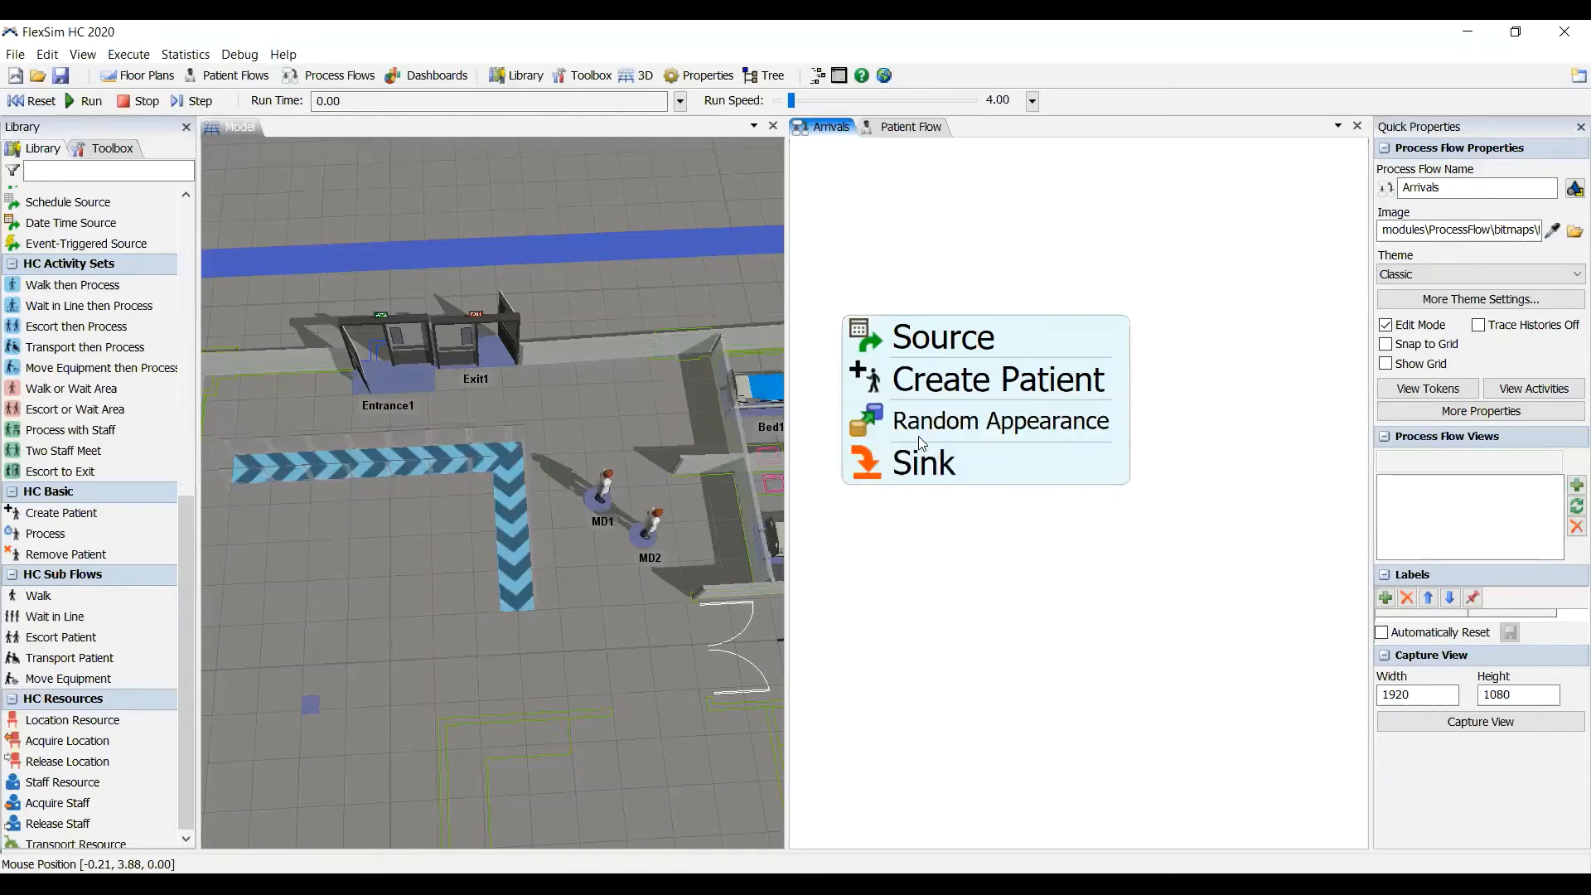
pyautogui.click(859, 429)
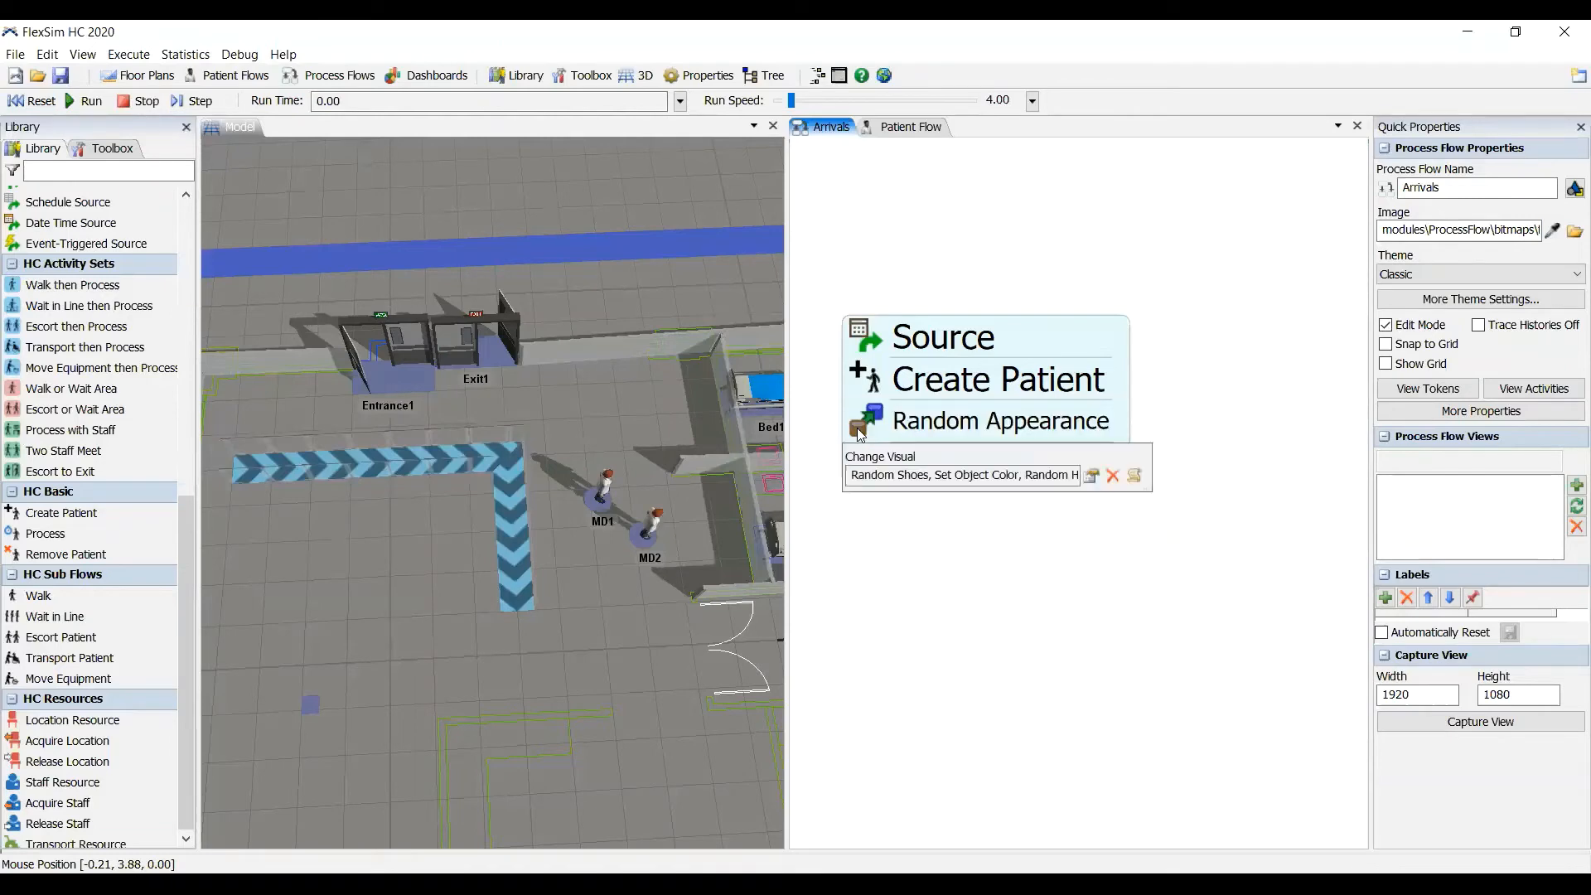
pyautogui.click(1112, 528)
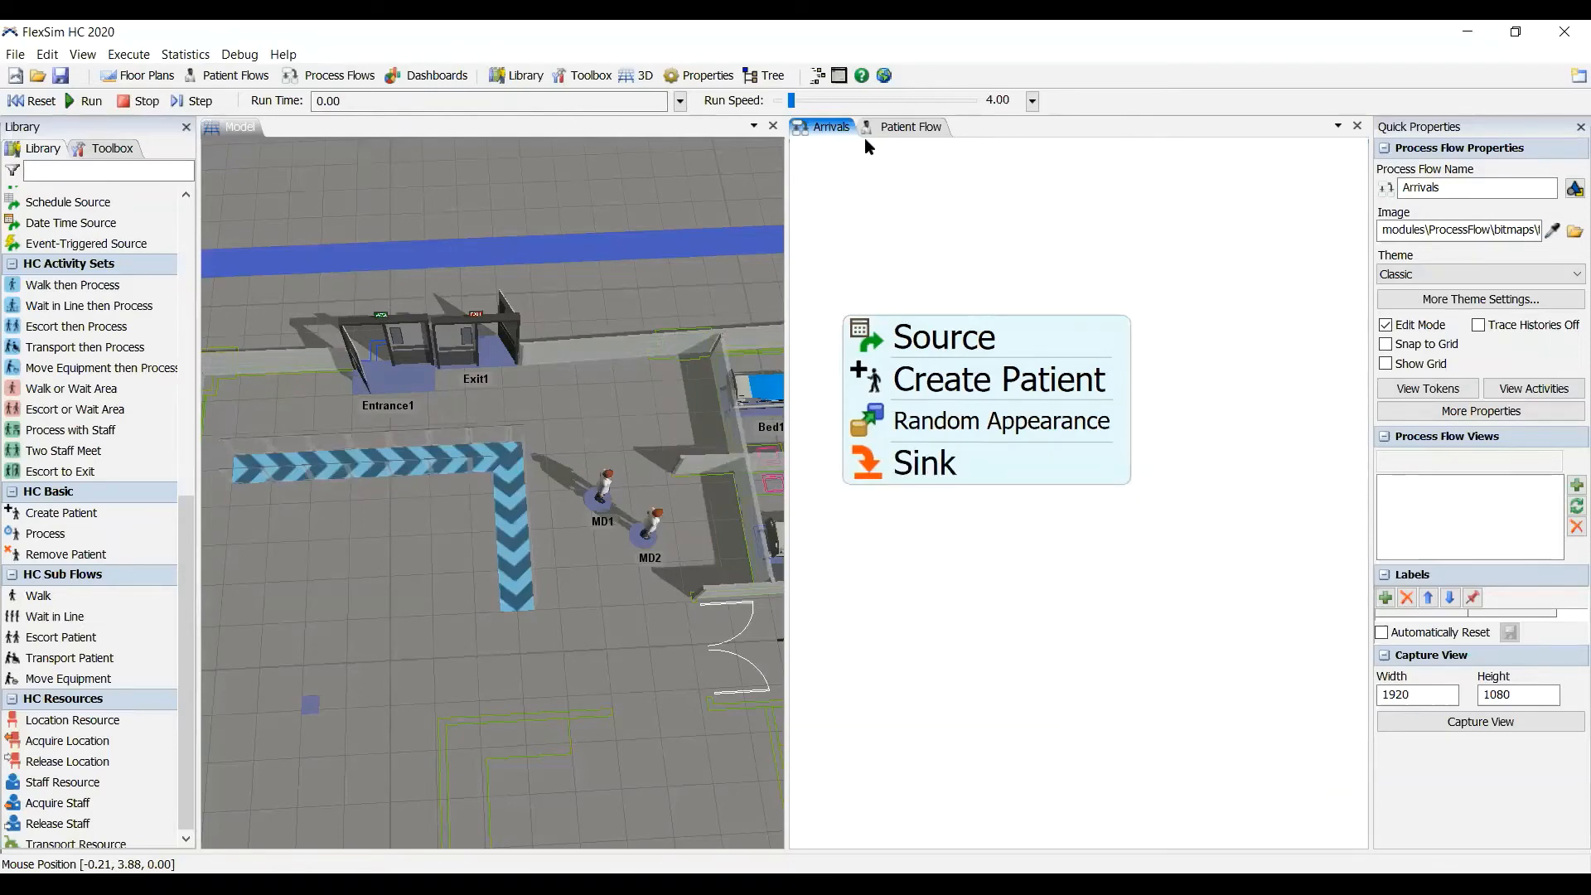
# Step: Add a Wait in Line then Process activity set below the Source in the Patient Flow
pyautogui.click(899, 127)
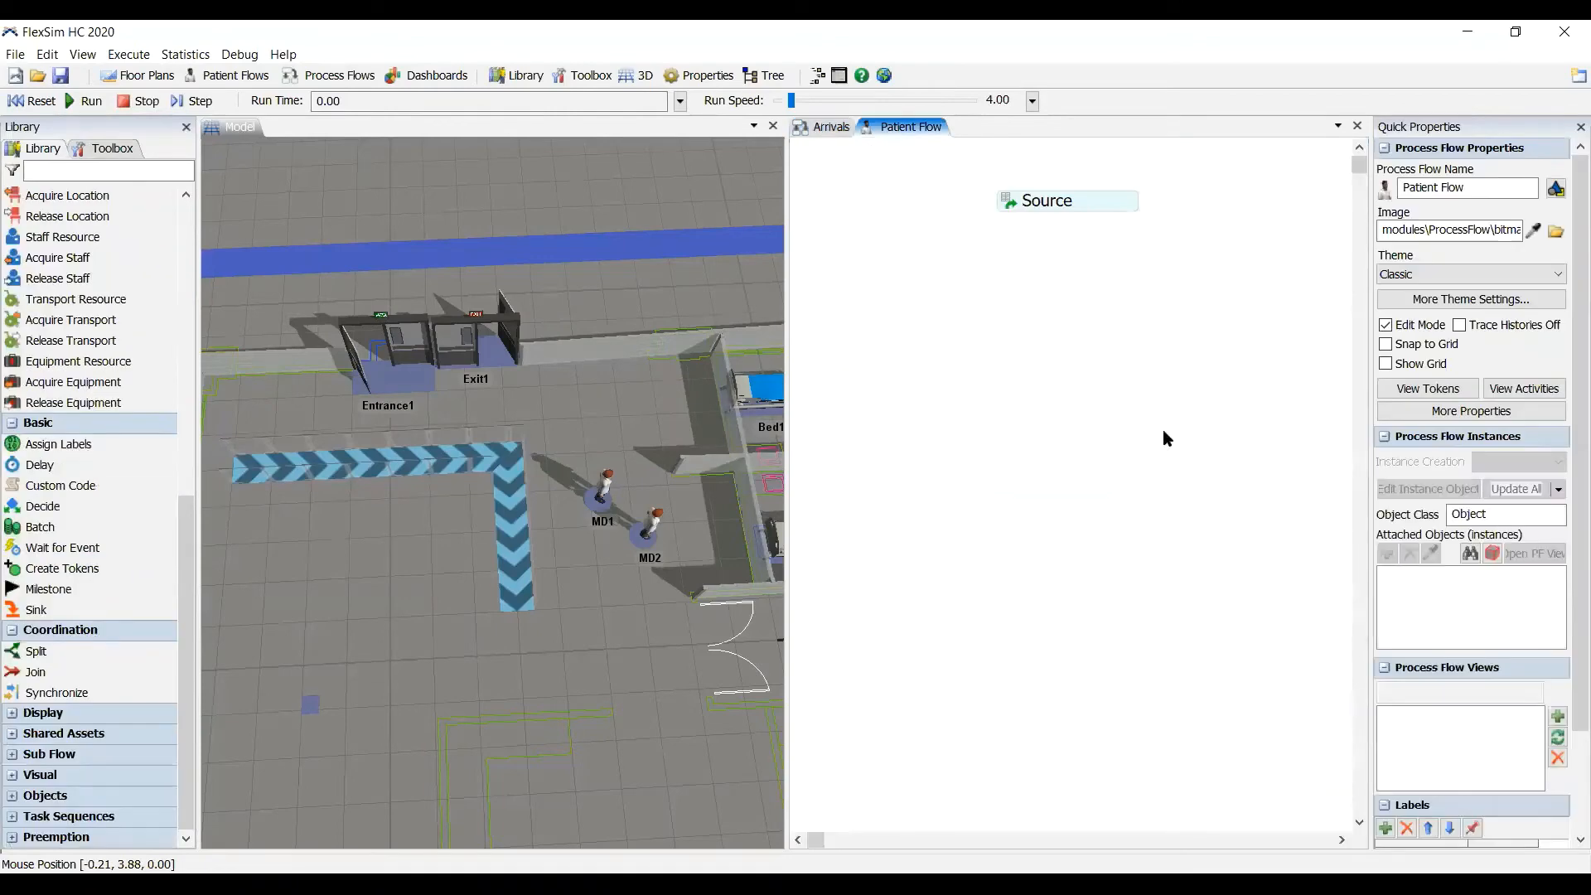
pyautogui.scroll(2, 1114, 381)
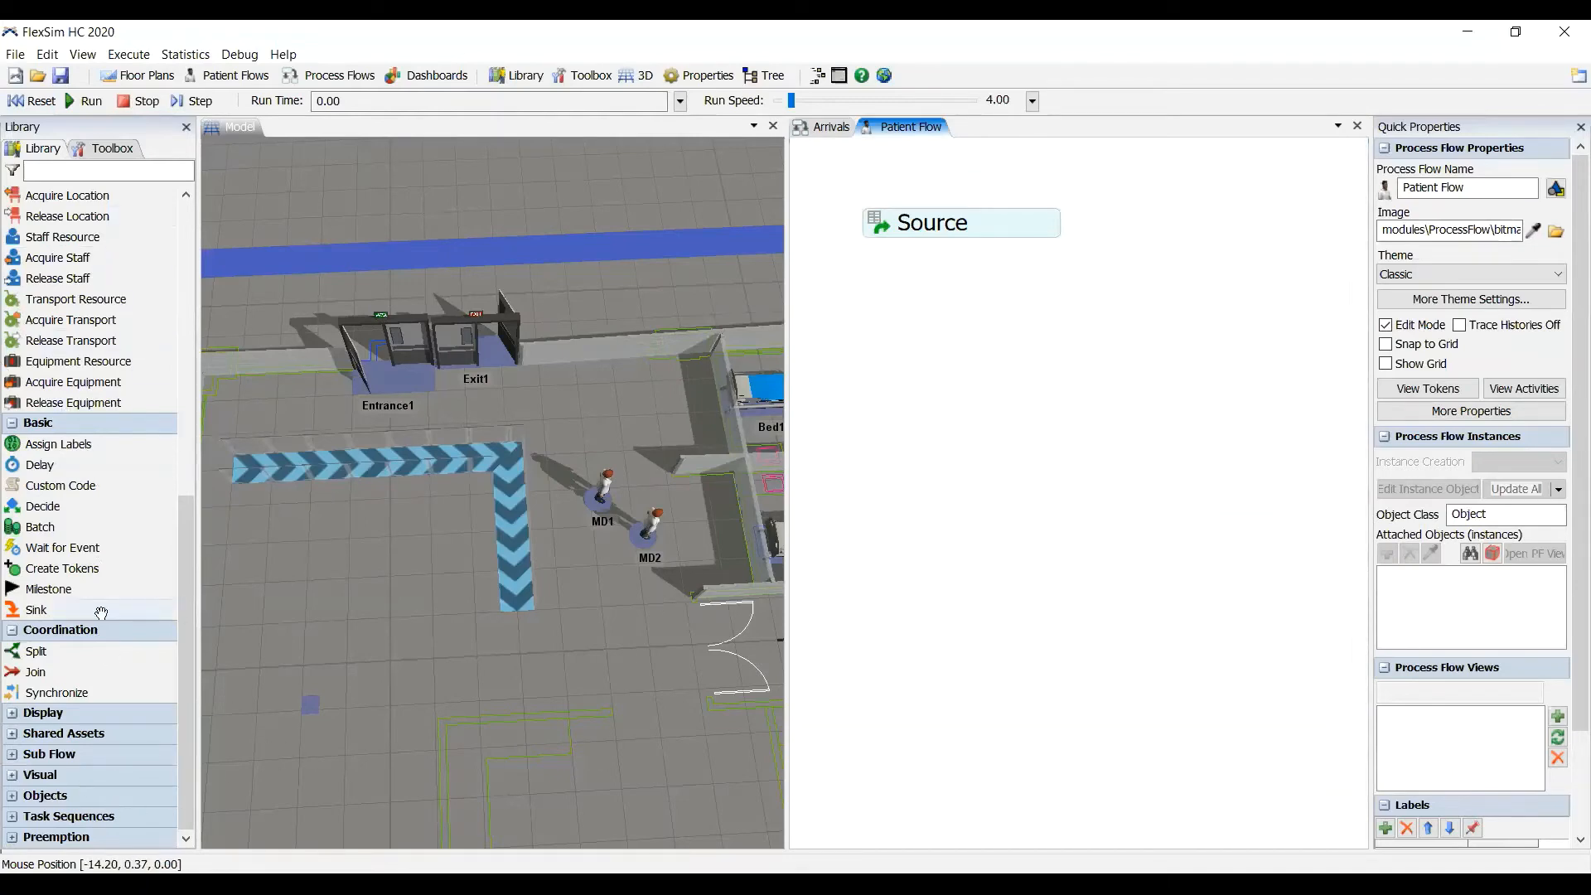
pyautogui.scroll(10, 70, 654)
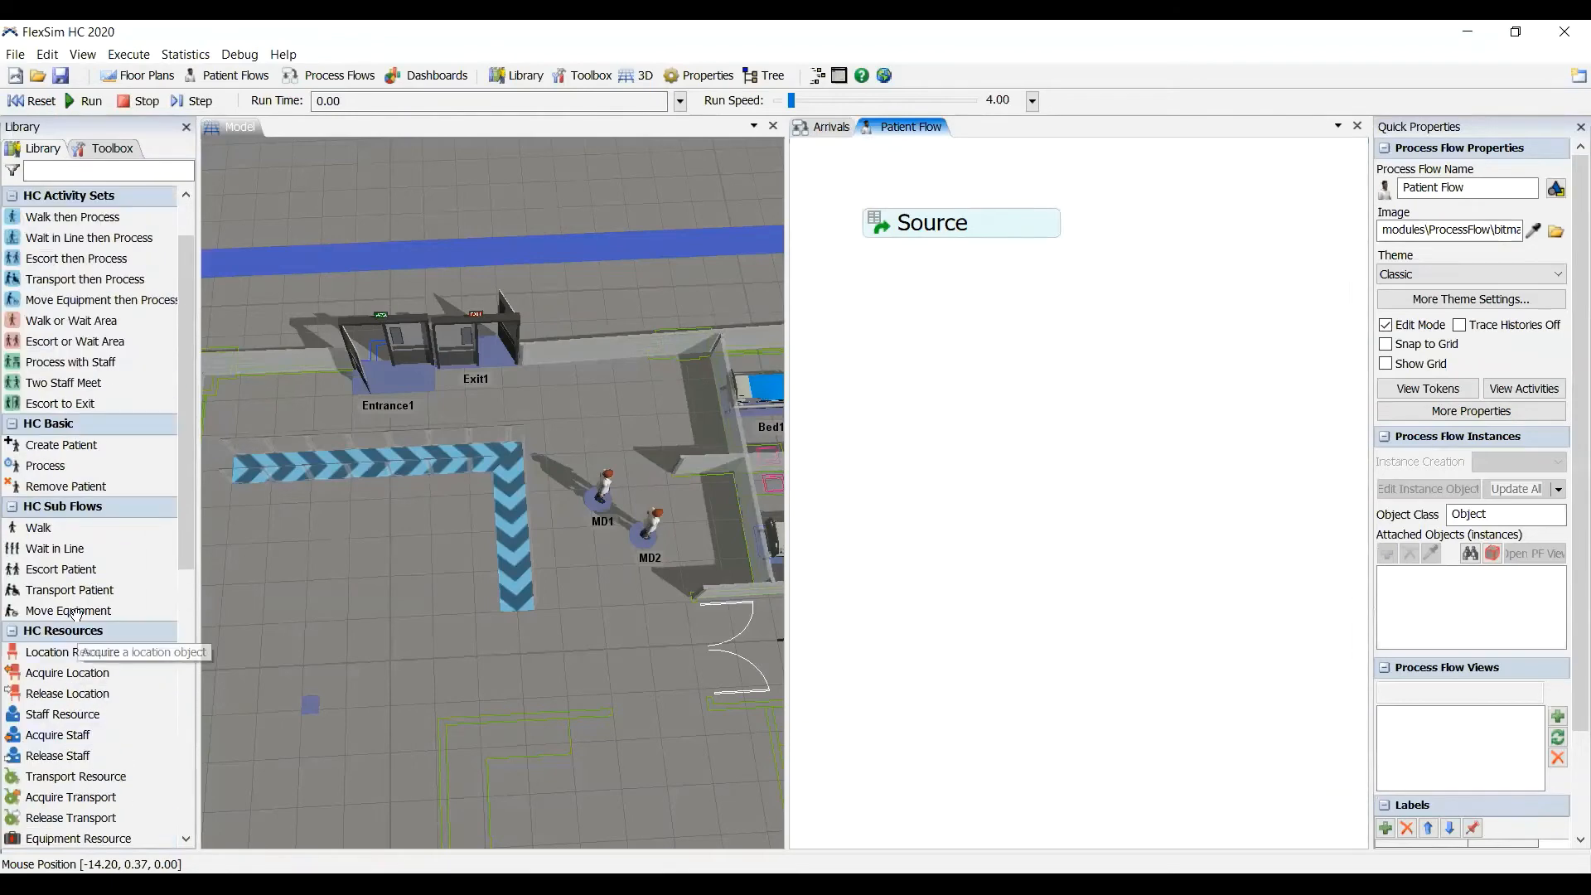
pyautogui.scroll(-2, 100, 348)
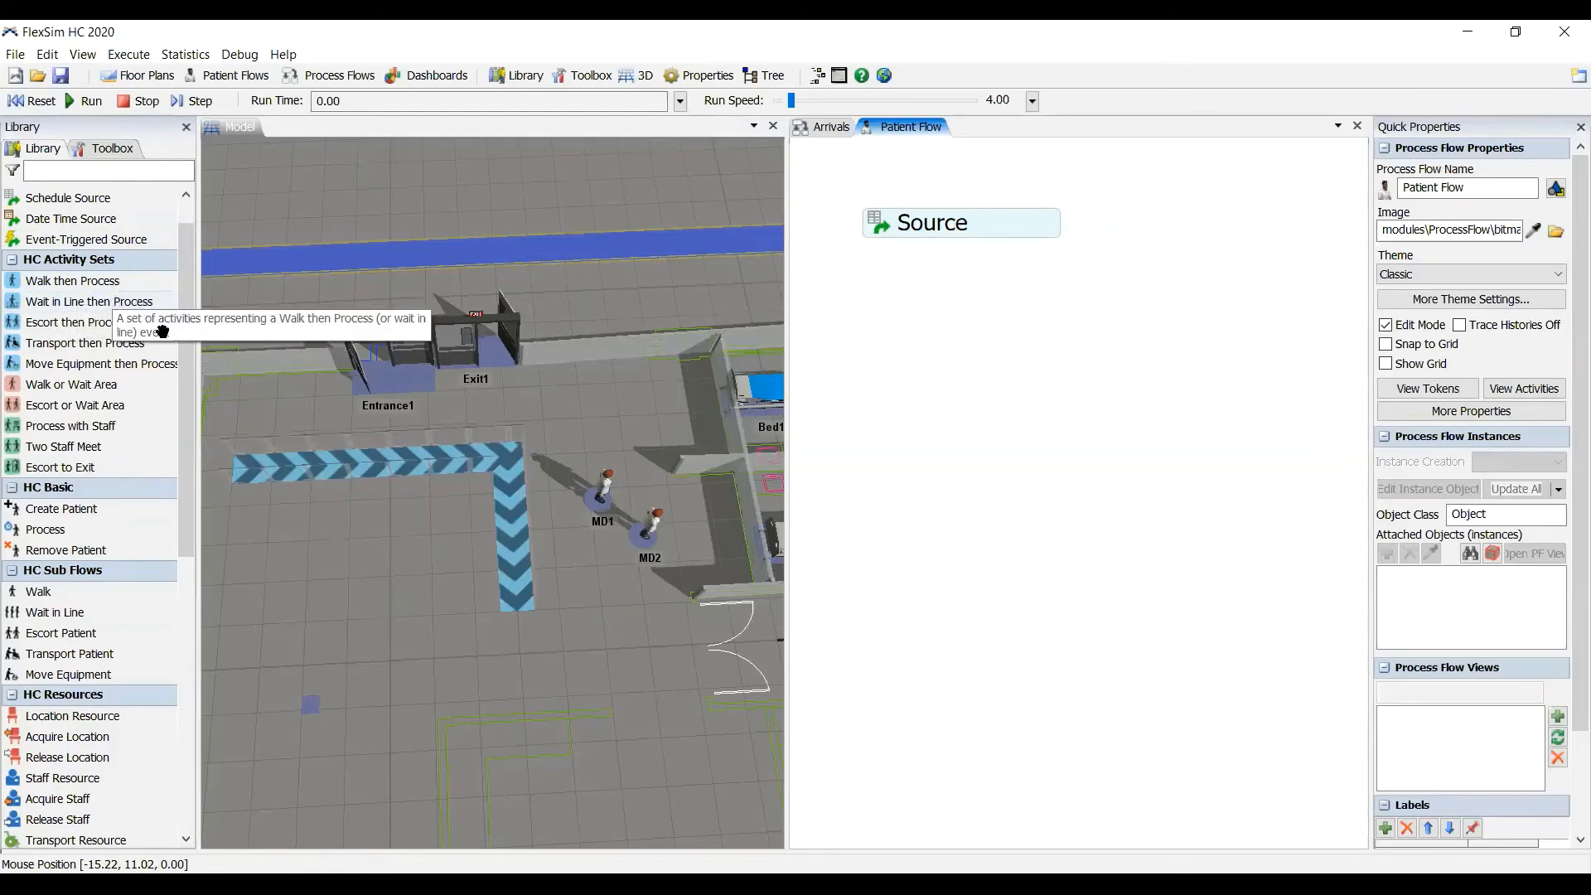
pyautogui.moveTo(128, 302); pyautogui.dragTo(129, 305)
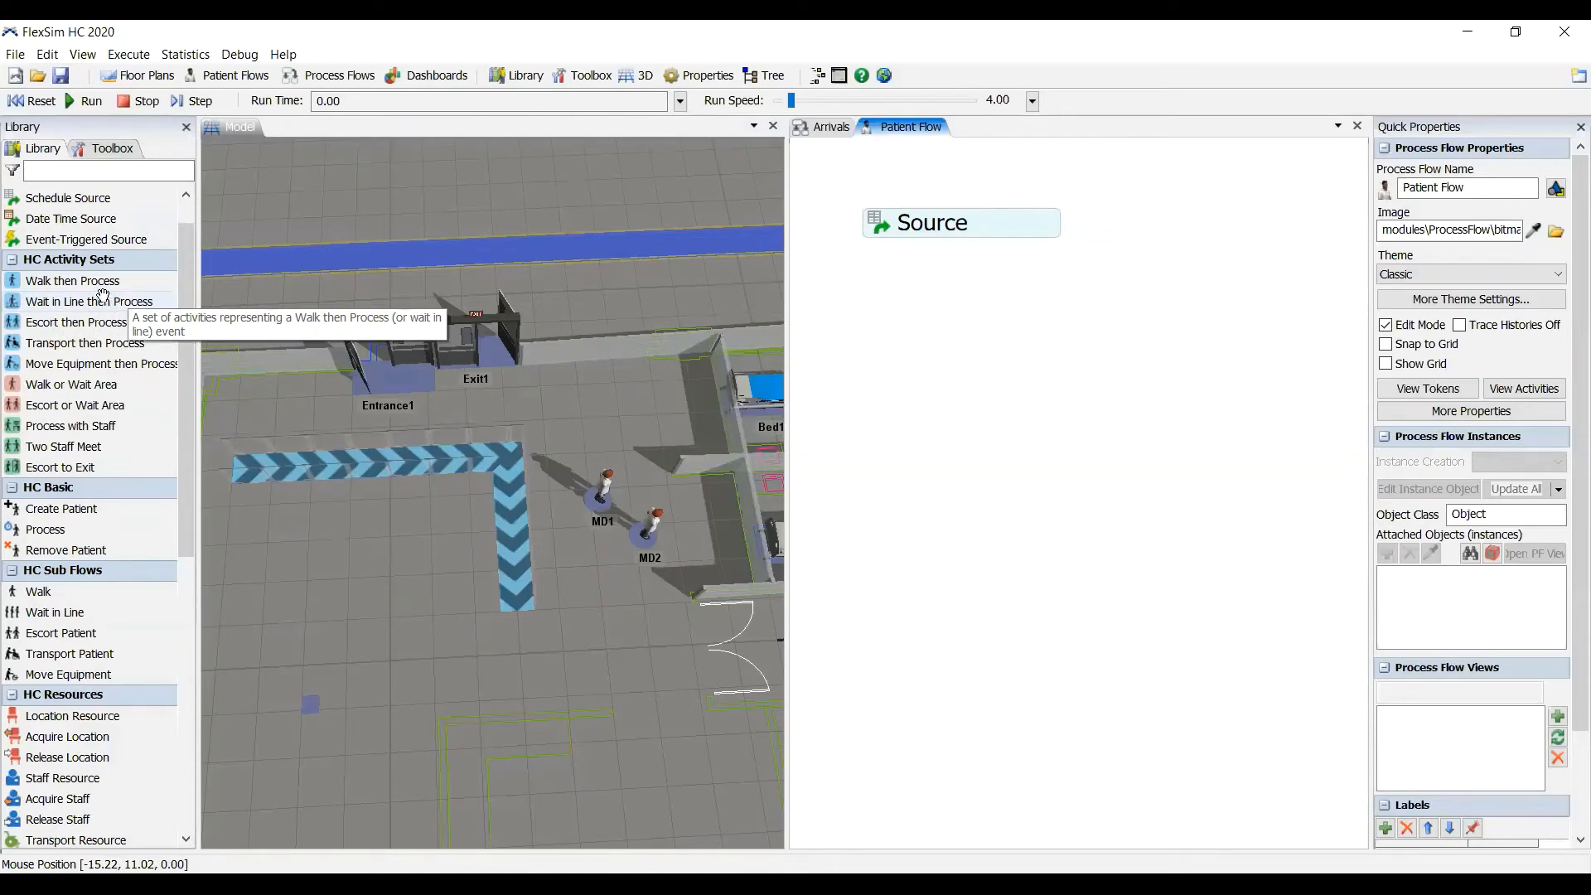
pyautogui.moveTo(103, 298); pyautogui.dragTo(1177, 327)
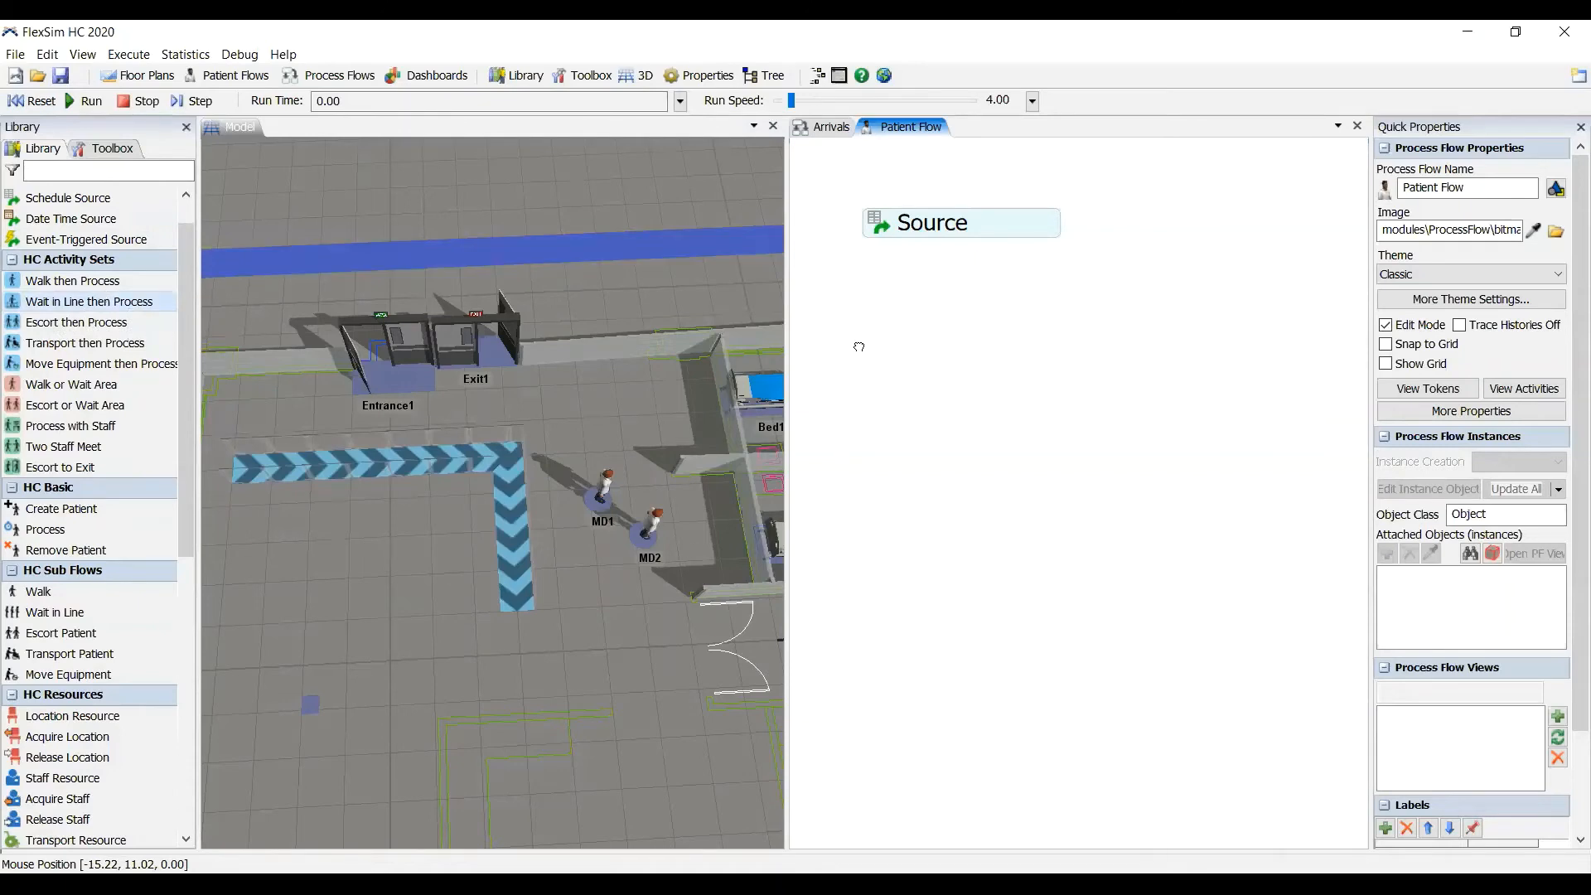
pyautogui.moveTo(858, 361); pyautogui.dragTo(856, 362)
pyautogui.click(1181, 288)
pyautogui.scroll(-2, 1185, 283)
pyautogui.scroll(3, 1194, 286)
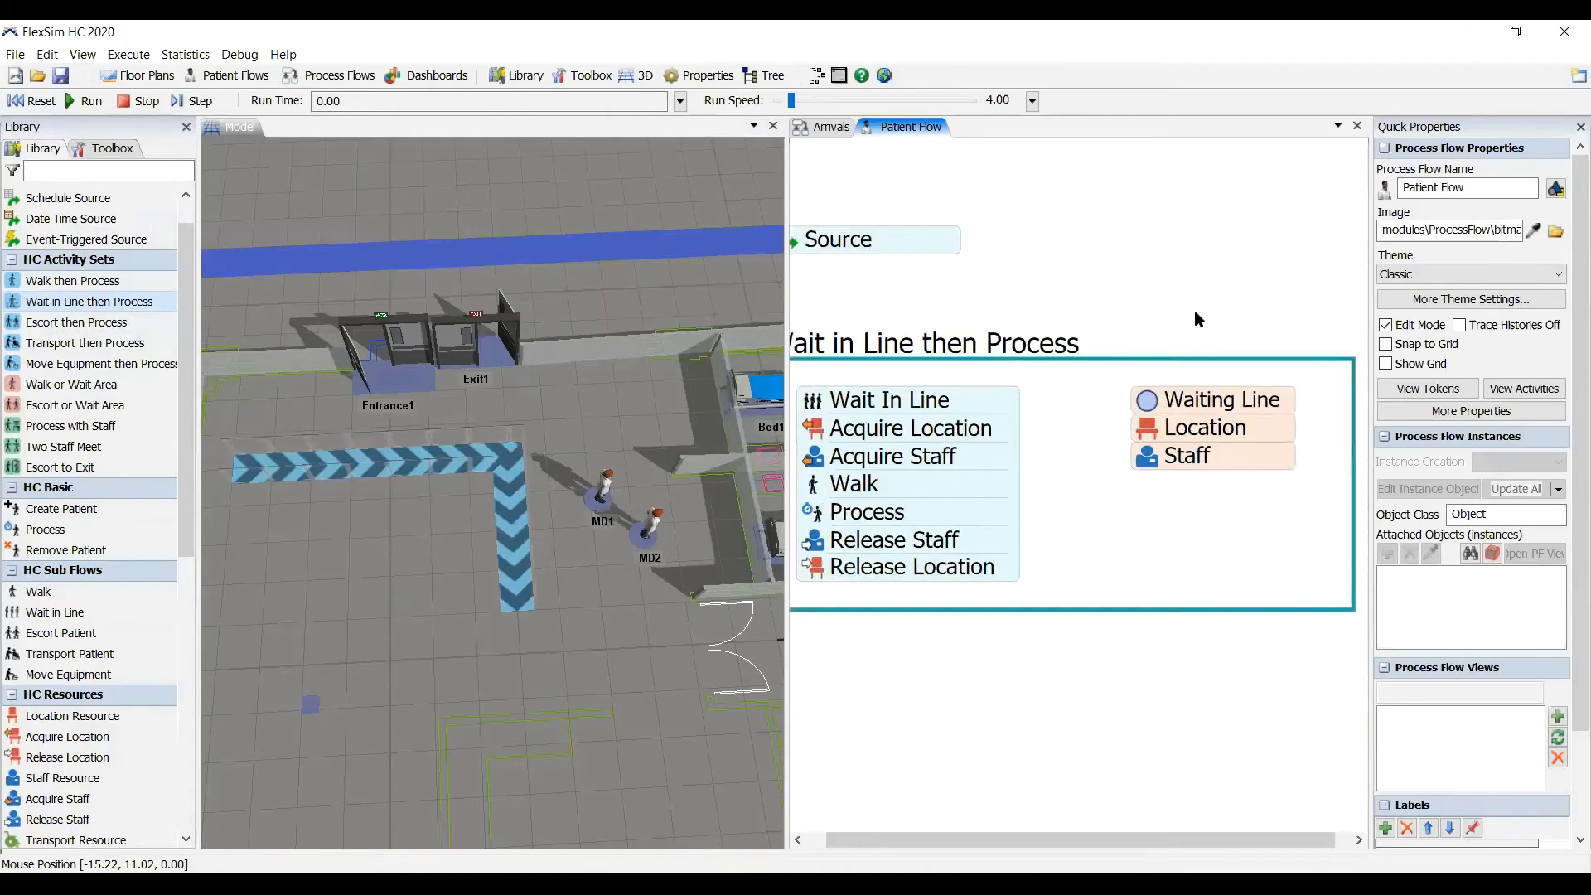
pyautogui.scroll(-1, 1196, 325)
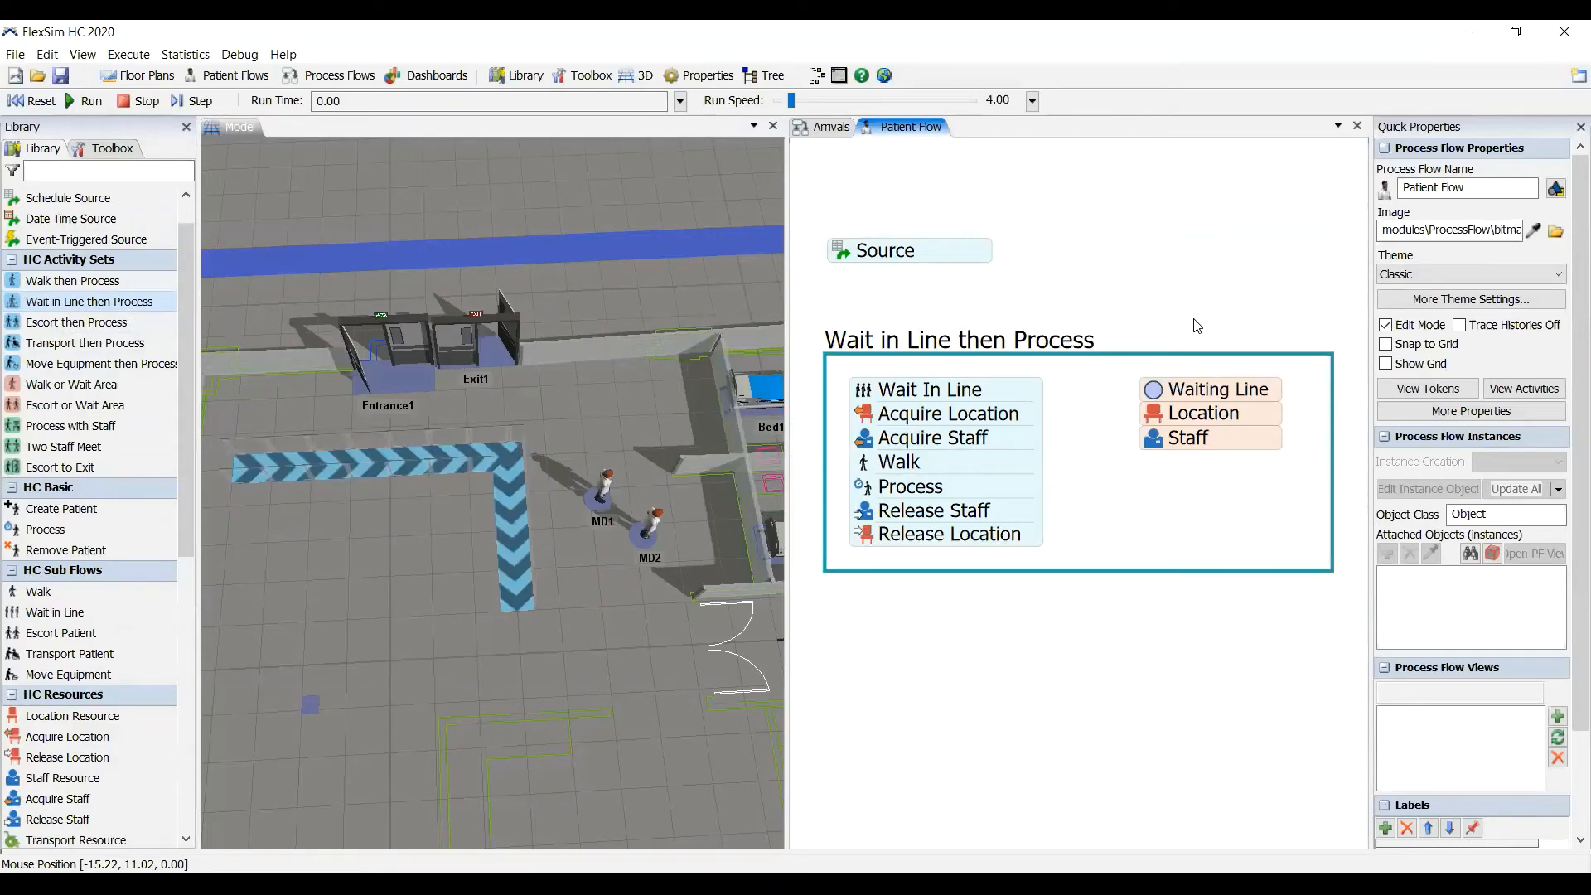
# Step: Connect the Source to the Wait In Line activity in the Patient Flow
pyautogui.click(860, 253)
pyautogui.moveTo(875, 288); pyautogui.dragTo(888, 393)
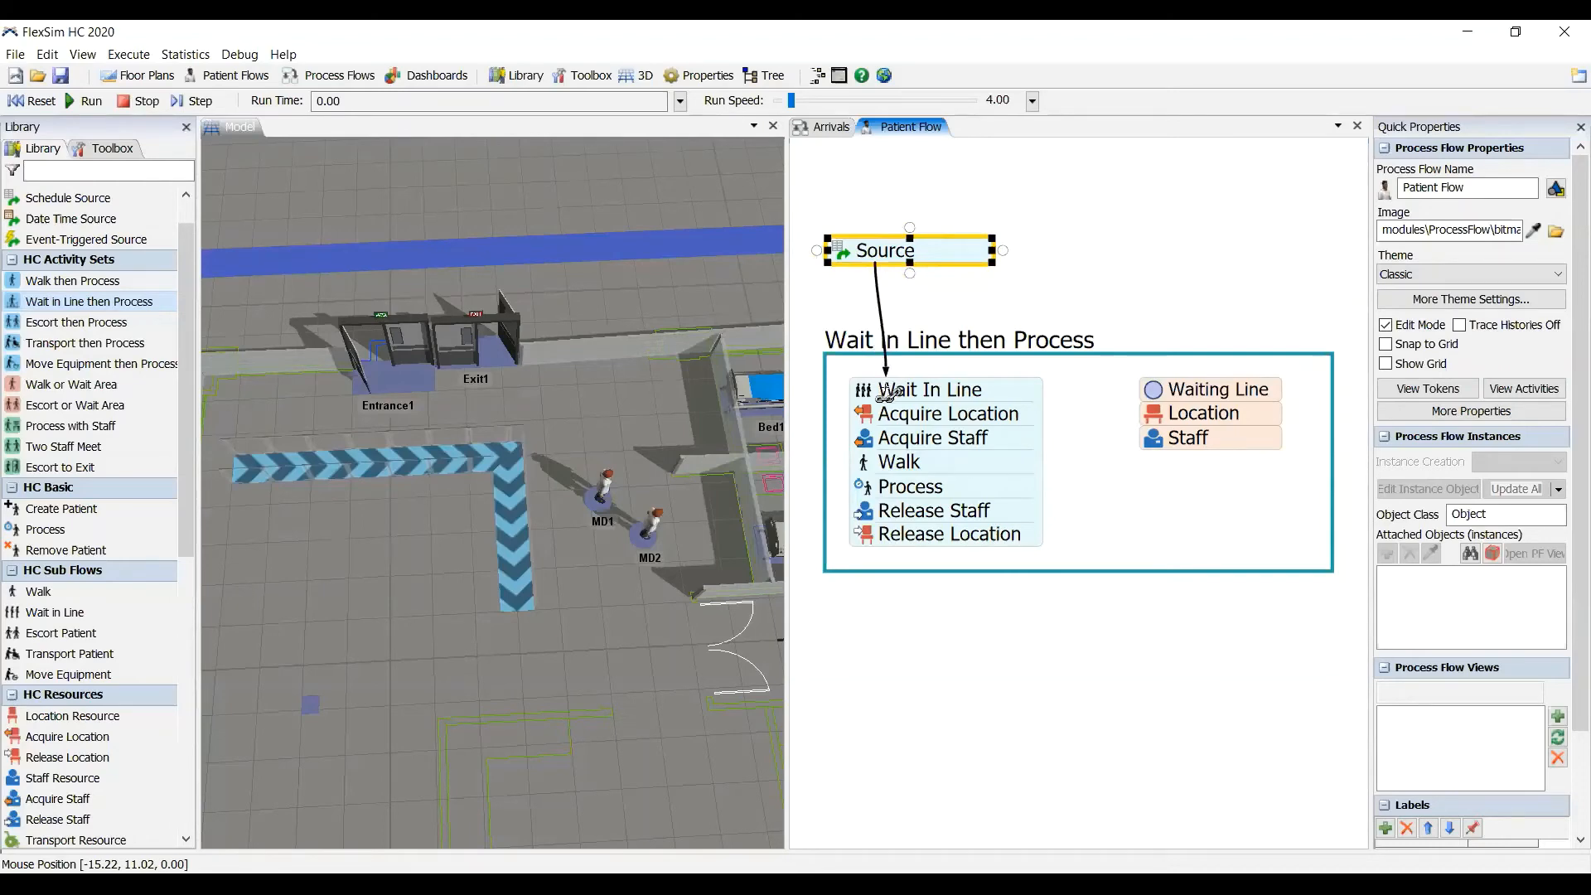
pyautogui.click(1070, 286)
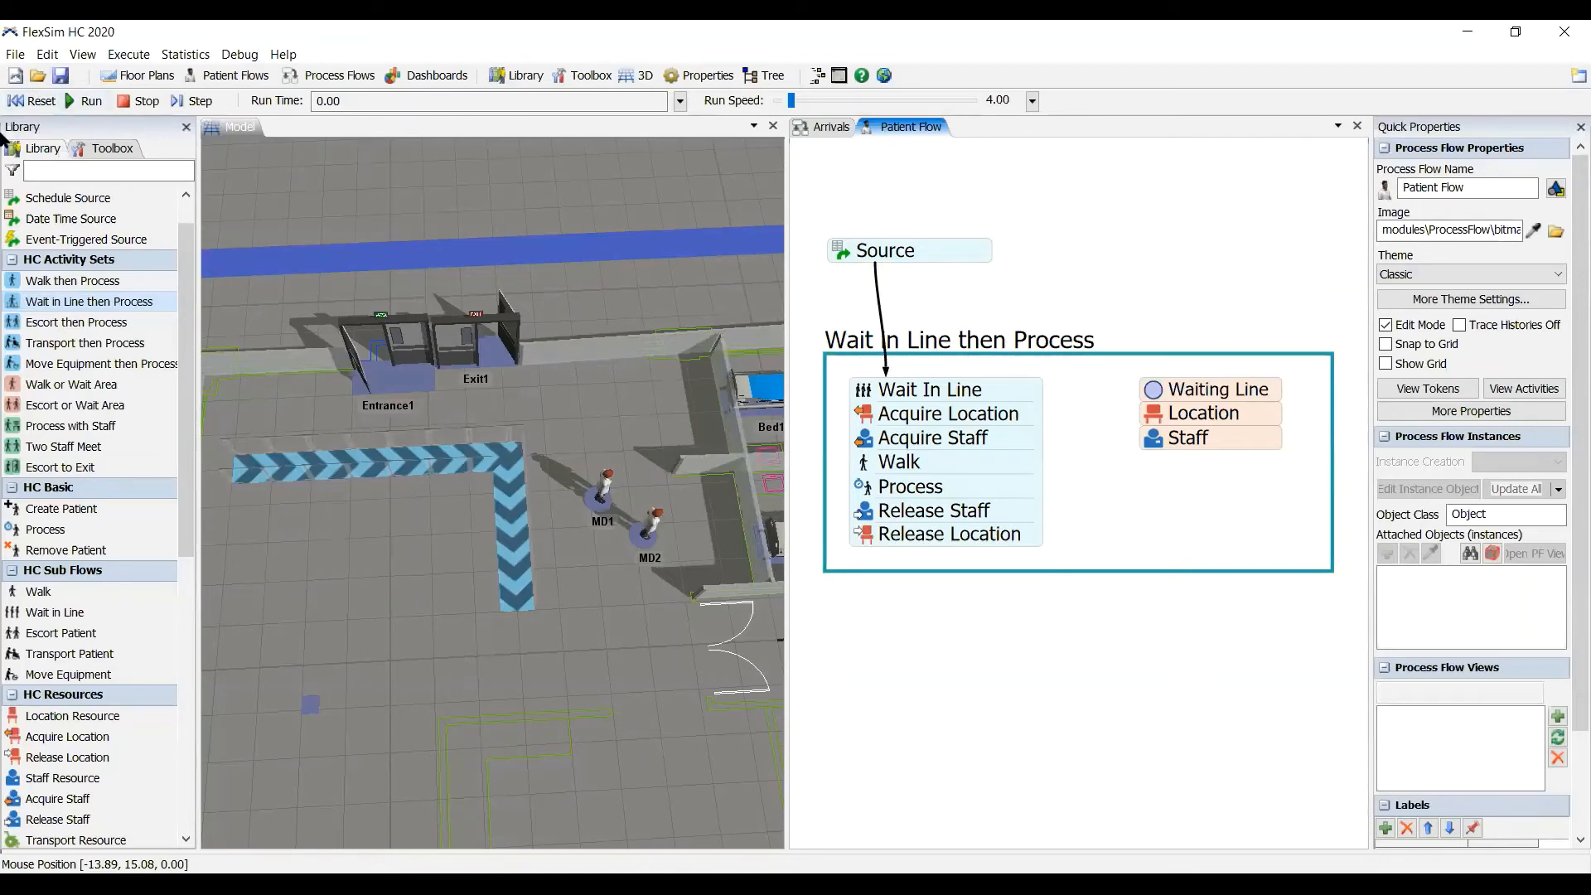
# Step: Reset and run the simulation, adjusting the run speed to 0.32
pyautogui.click(30, 101)
pyautogui.click(91, 102)
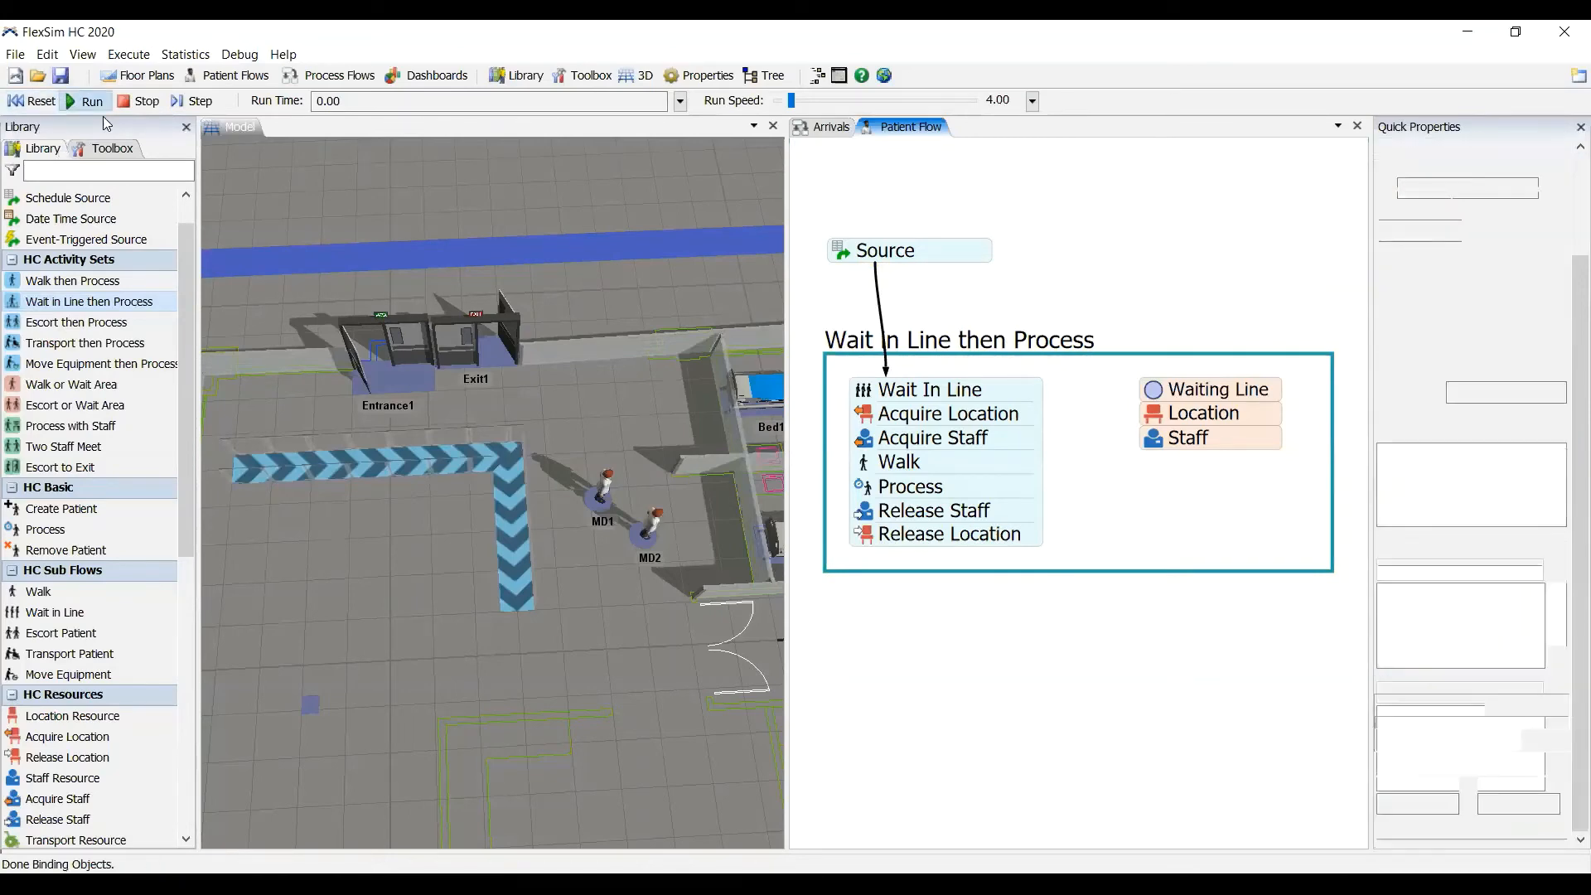
pyautogui.click(833, 99)
pyautogui.click(834, 99)
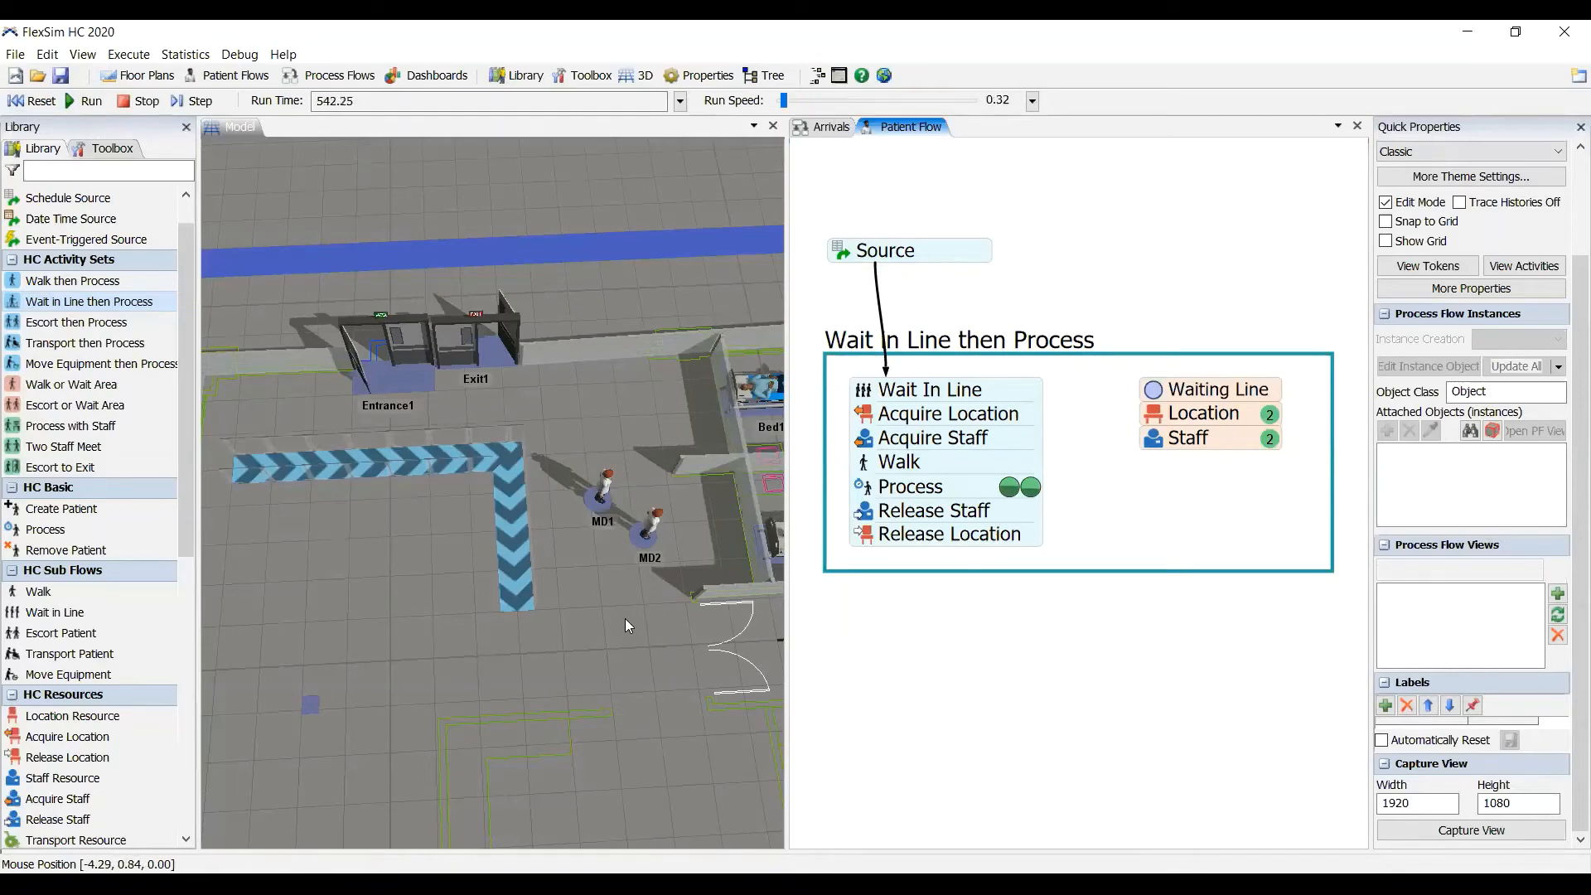
# Step: Set the run speed to 12.61 and watch the patients in the beds and waiting line up close
pyautogui.click(614, 608)
pyautogui.moveTo(605, 598); pyautogui.dragTo(578, 553, button='right')
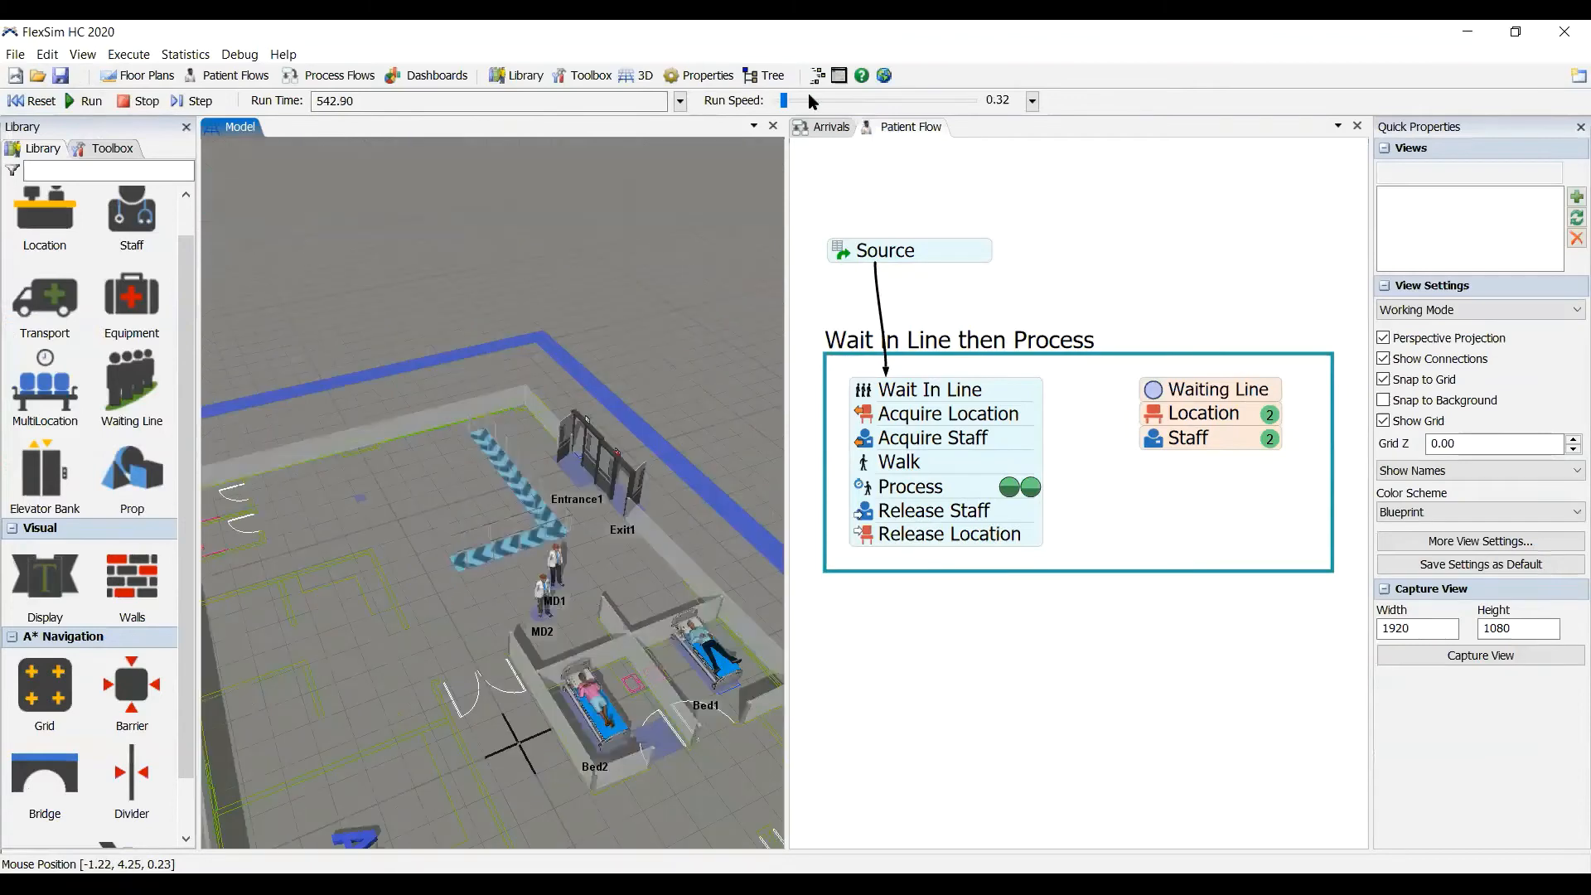
pyautogui.click(809, 97)
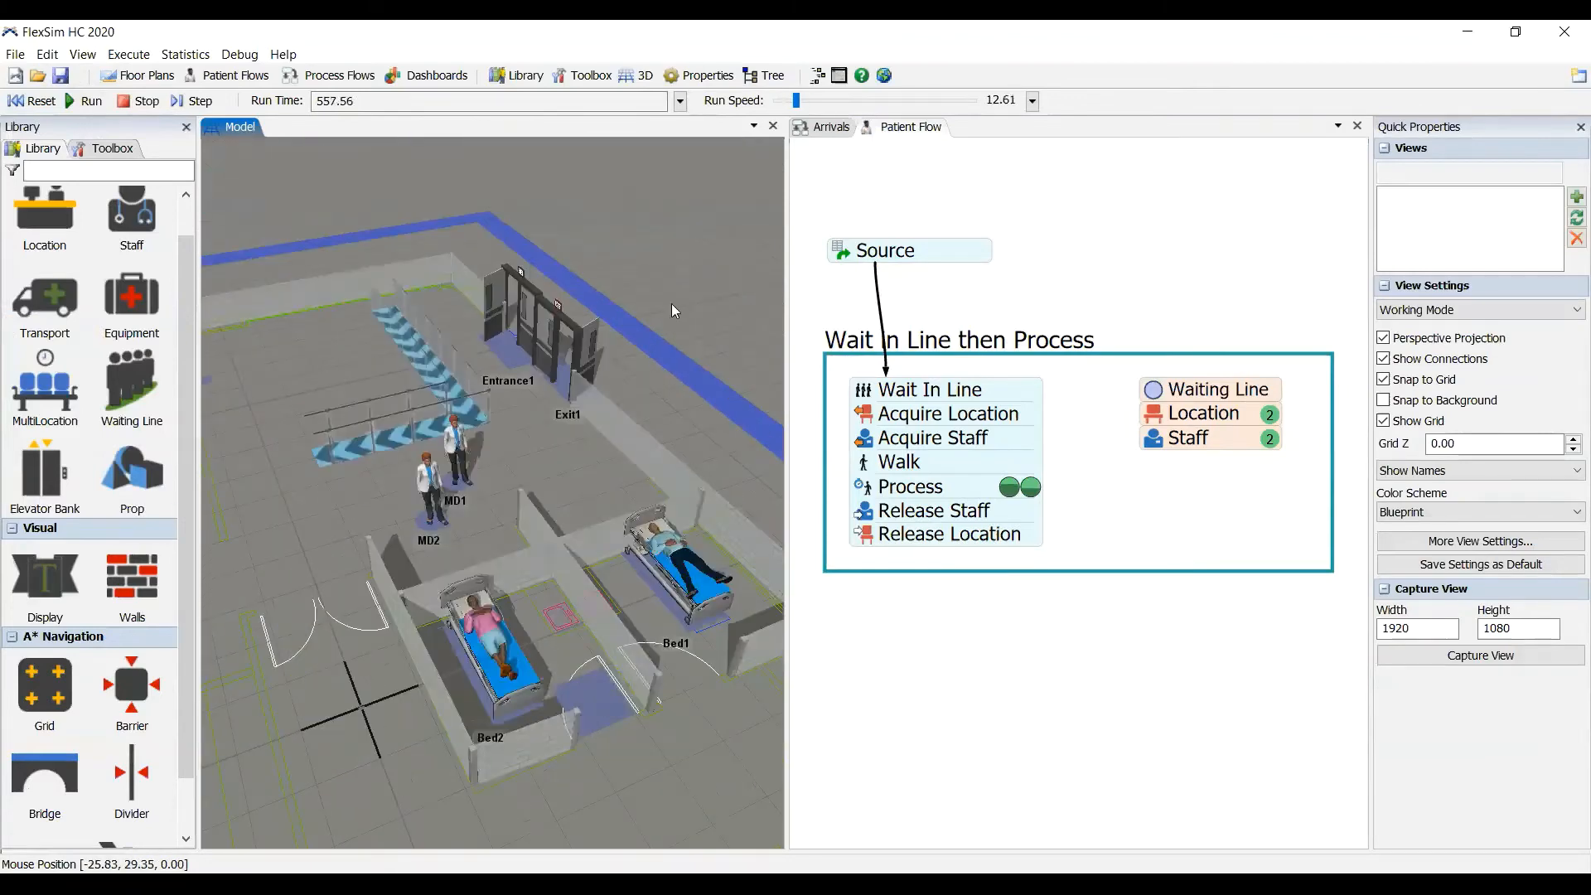
pyautogui.scroll(2, 531, 628)
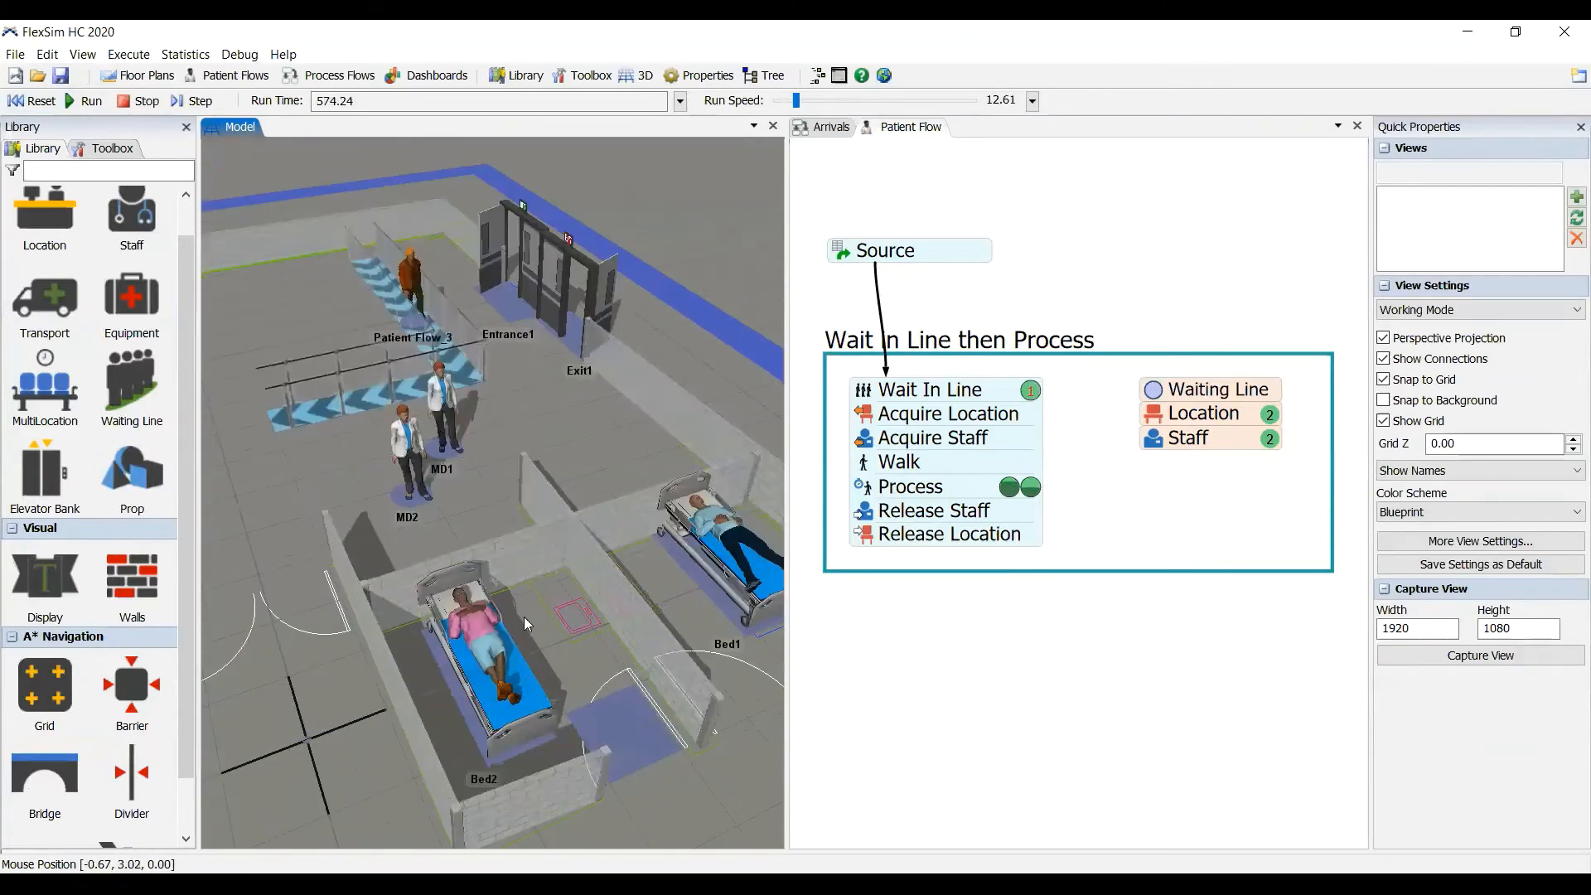
pyautogui.scroll(1, 511, 631)
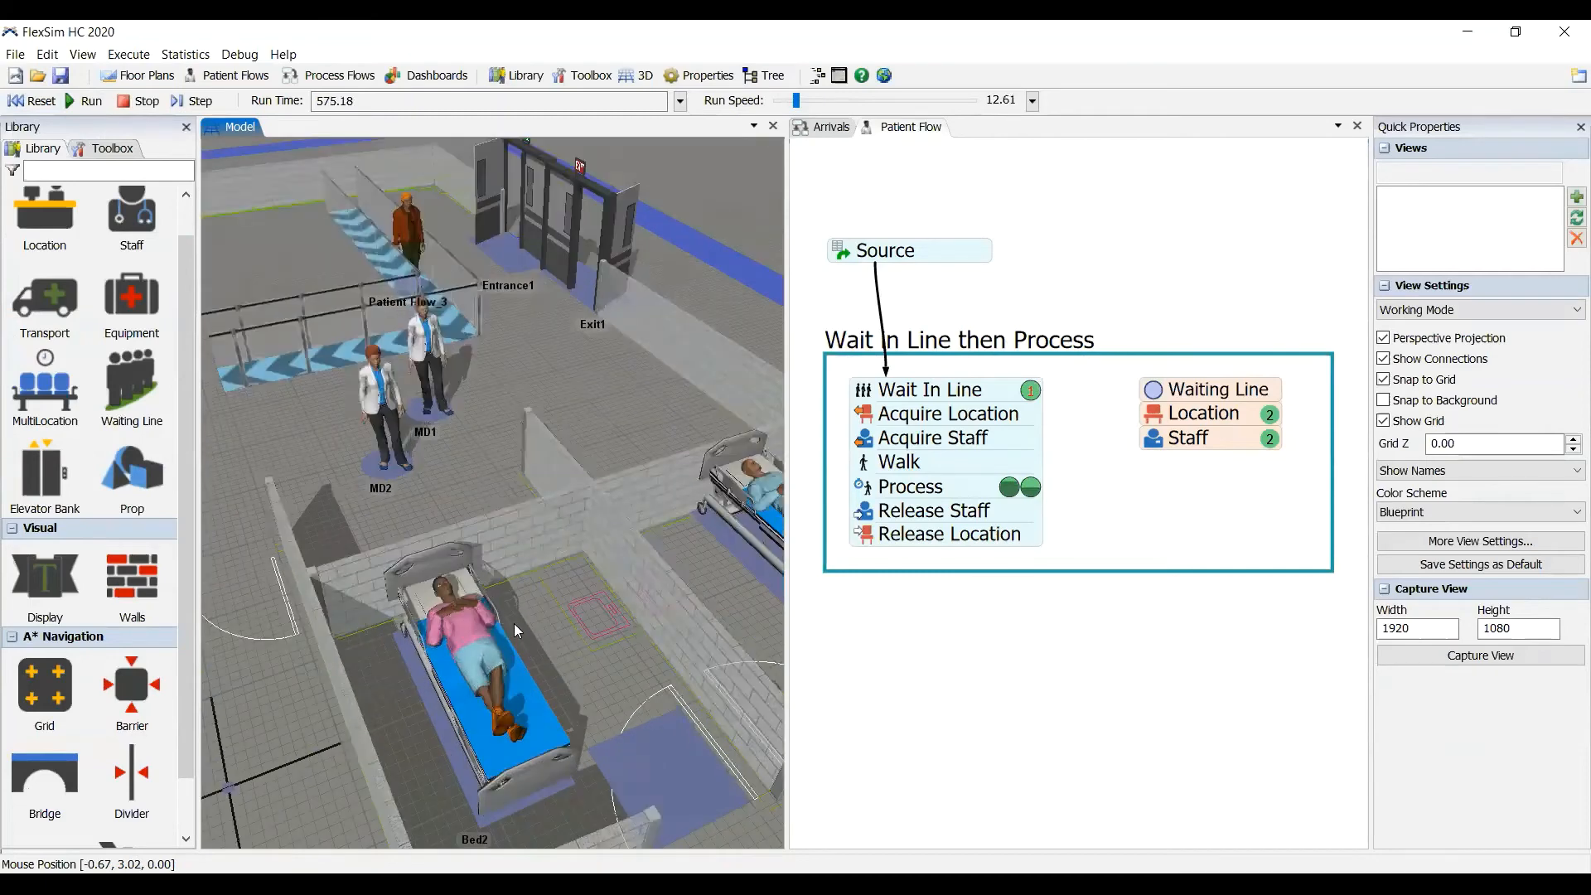
# Step: Examine the occupied beds, the two MDs and the waiting line while the model runs, and reset the simulation
pyautogui.scroll(2, 515, 627)
pyautogui.scroll(-2, 514, 667)
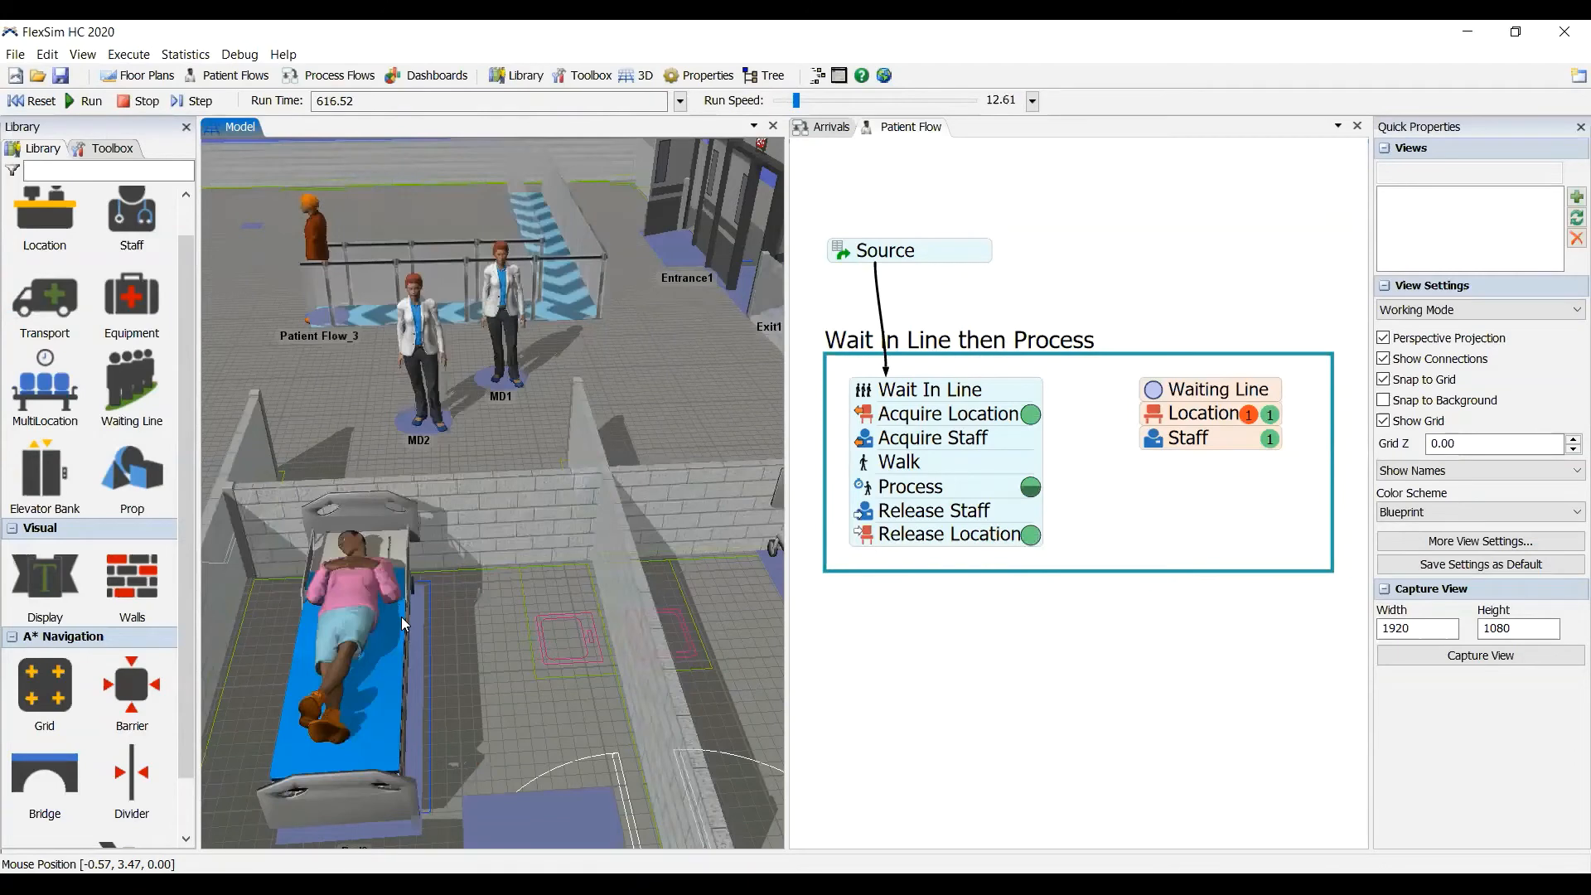
pyautogui.moveTo(396, 618); pyautogui.dragTo(311, 631)
pyautogui.moveTo(505, 587); pyautogui.dragTo(508, 607)
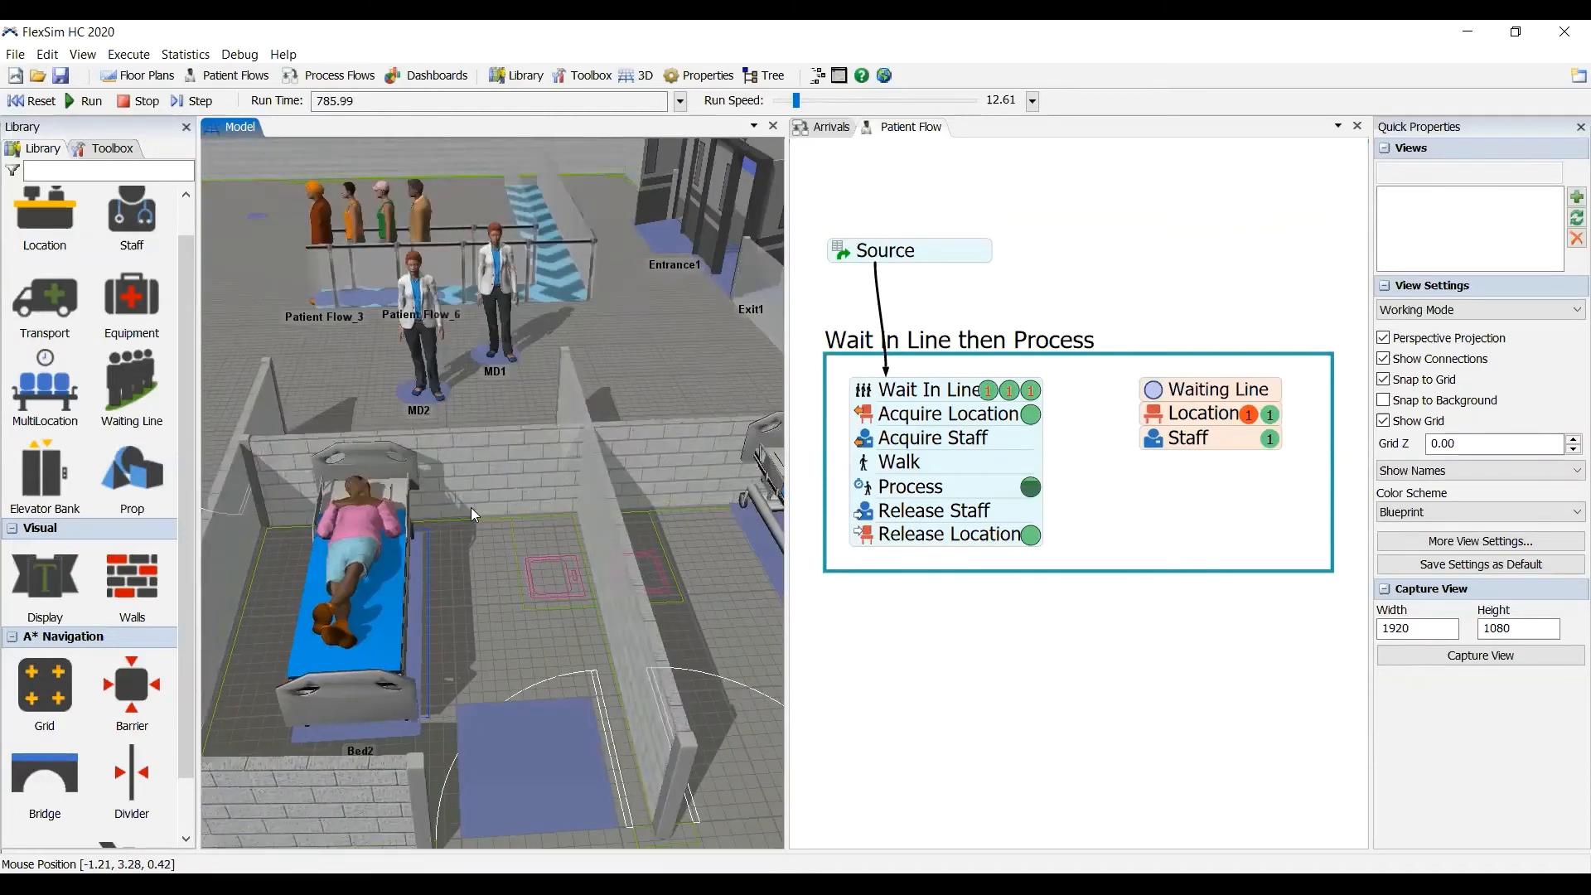
pyautogui.scroll(-2, 522, 561)
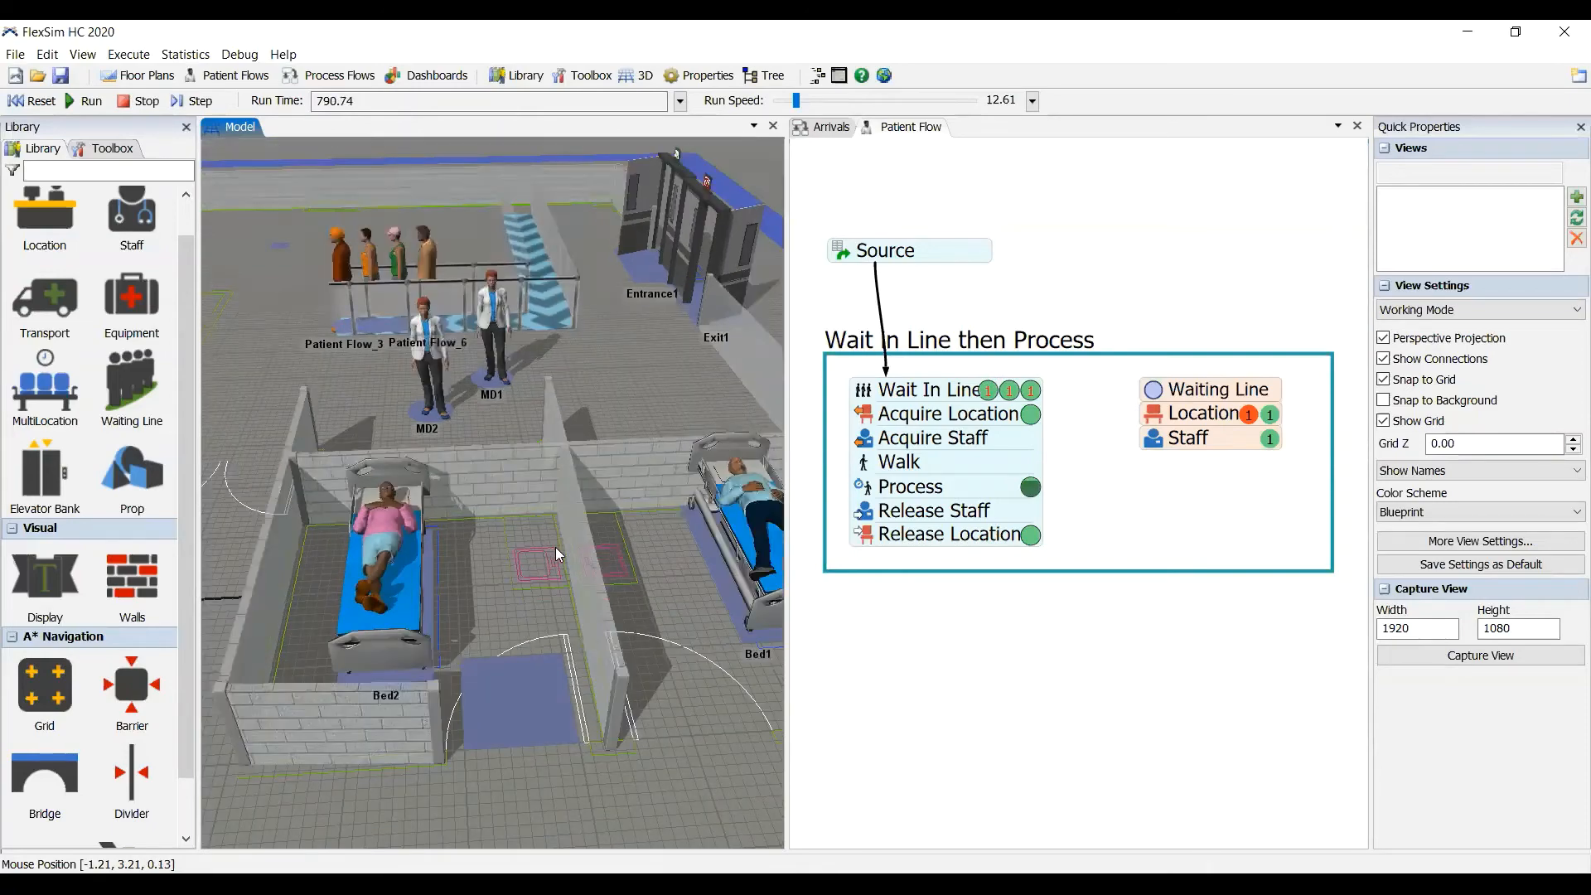
pyautogui.moveTo(535, 531); pyautogui.dragTo(500, 513, button='right')
pyautogui.moveTo(508, 442); pyautogui.dragTo(500, 435, button='right')
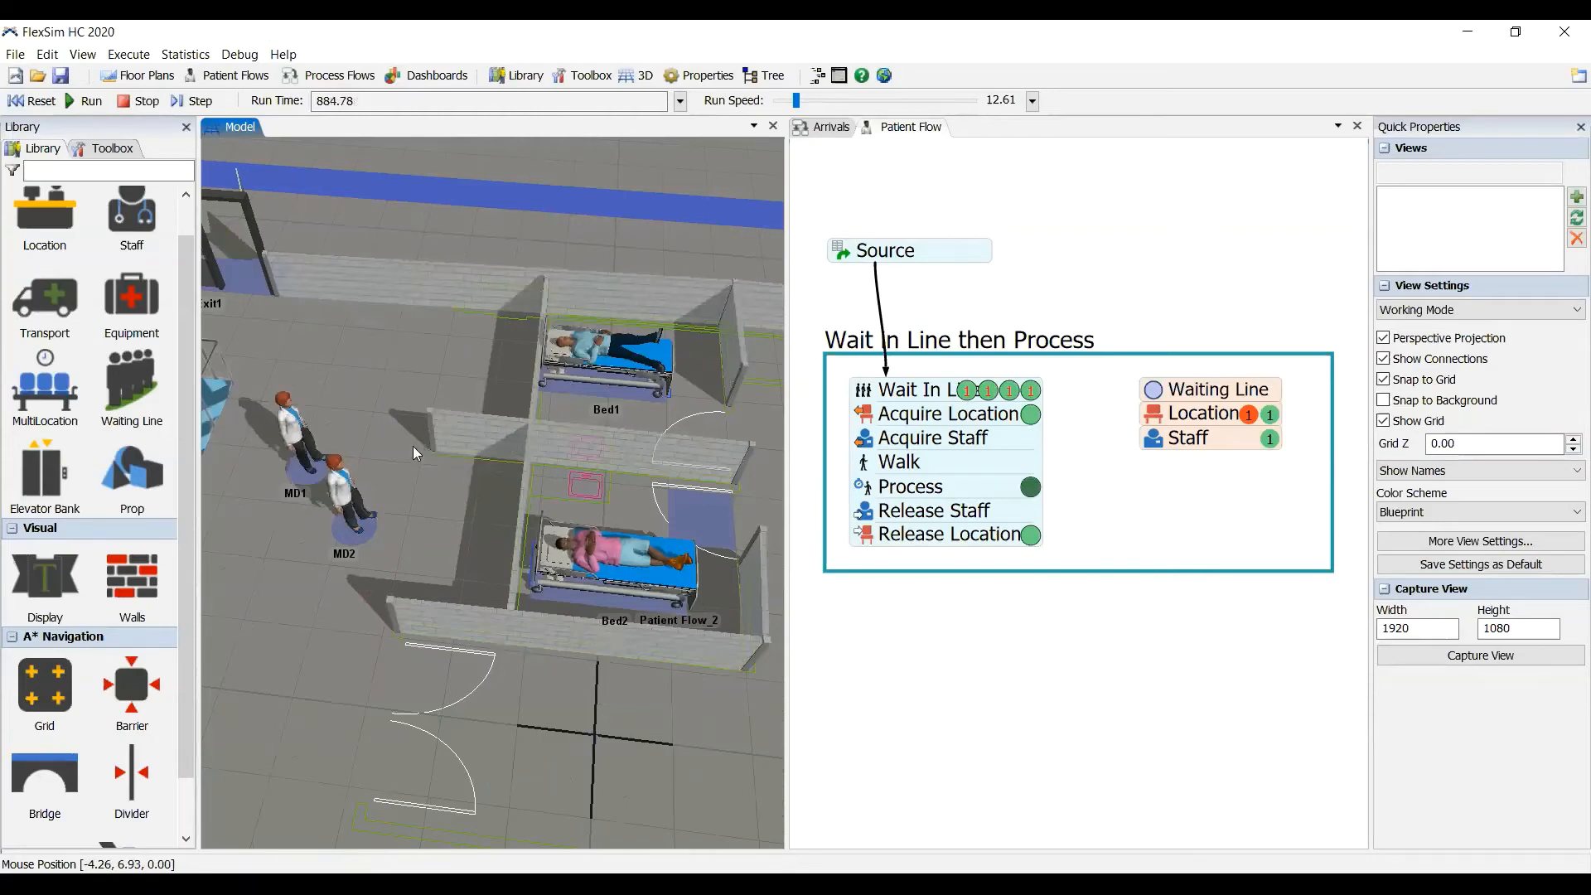
pyautogui.scroll(-3, 387, 366)
pyautogui.click(1144, 382)
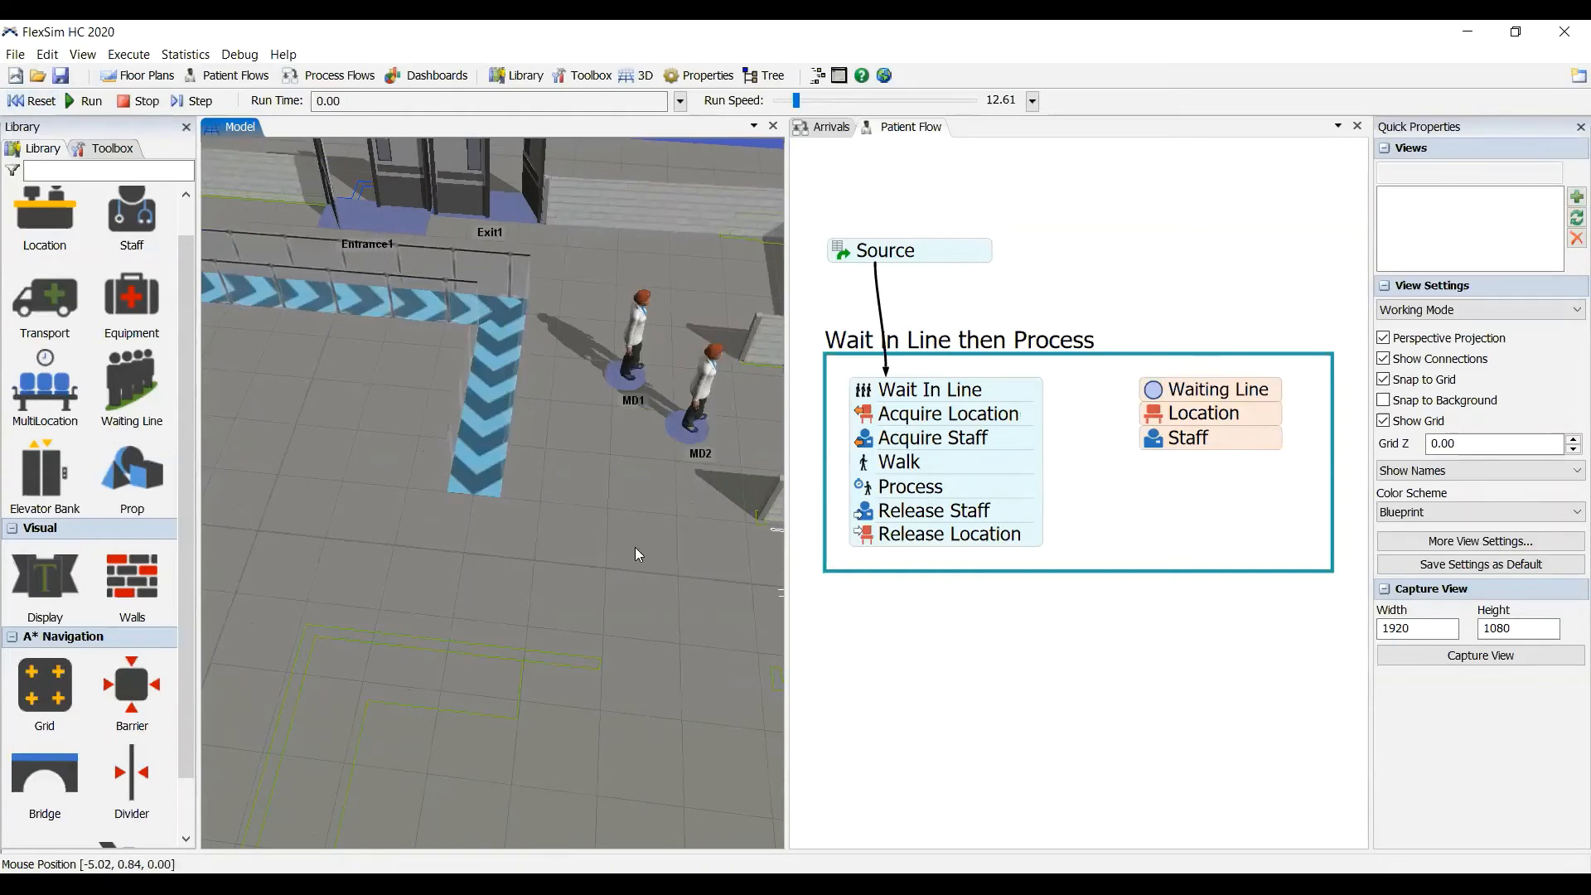
pyautogui.scroll(-2, 622, 576)
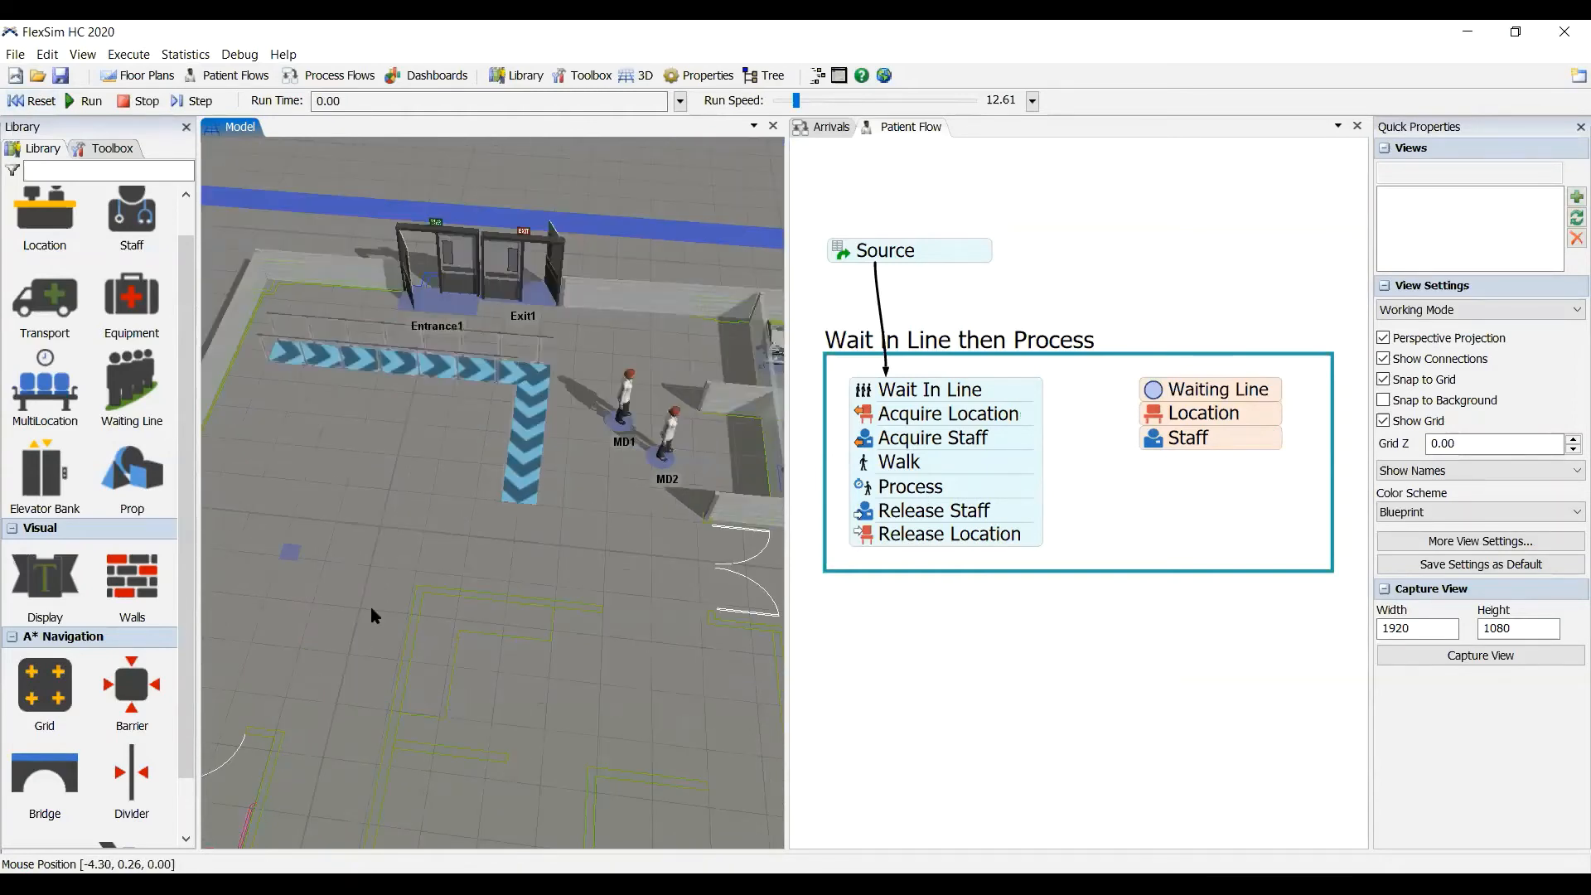
pyautogui.moveTo(371, 613); pyautogui.dragTo(514, 556, button='right')
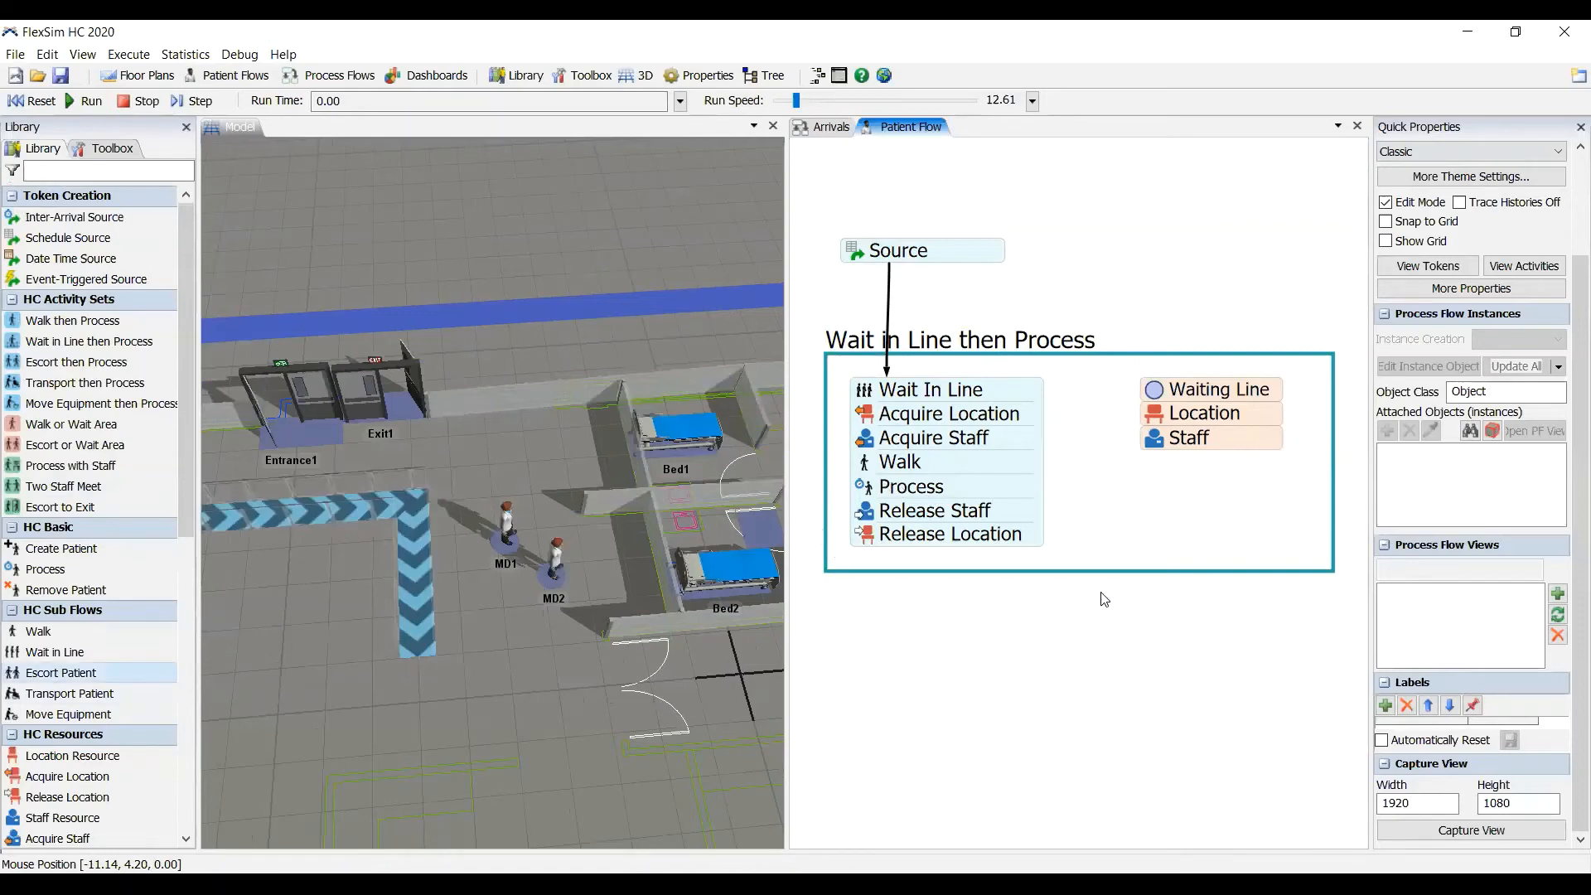
# Step: Enlarge the Wait in Line then Process container and replace its Walk with an Escort Patient activity whose destination is Acquired Location
pyautogui.click(1075, 578)
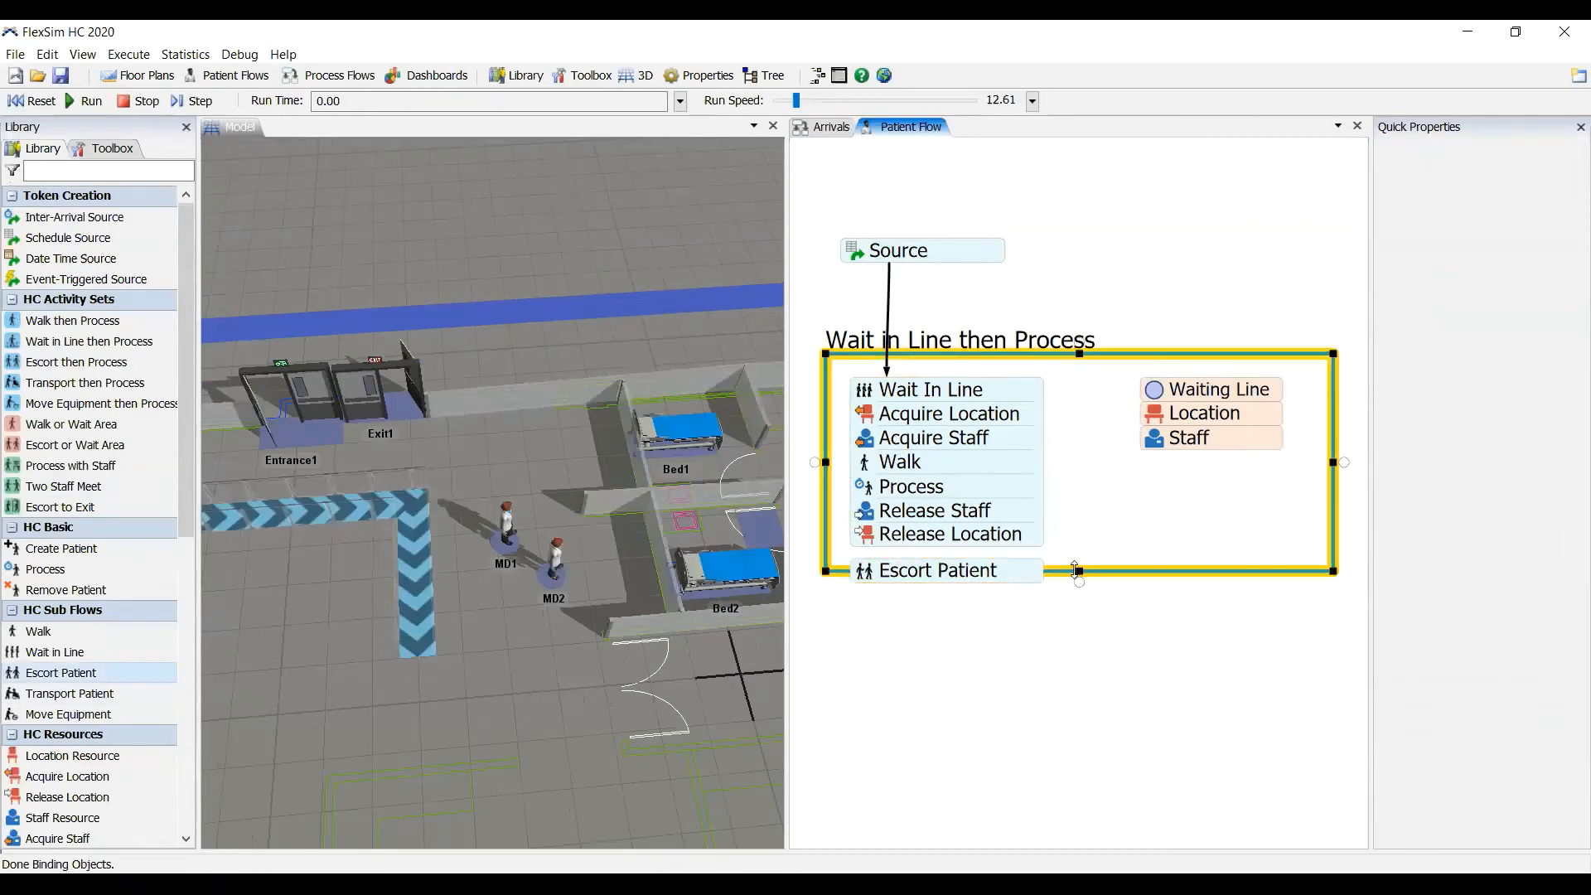
pyautogui.moveTo(1076, 573); pyautogui.dragTo(1077, 727)
pyautogui.click(846, 456)
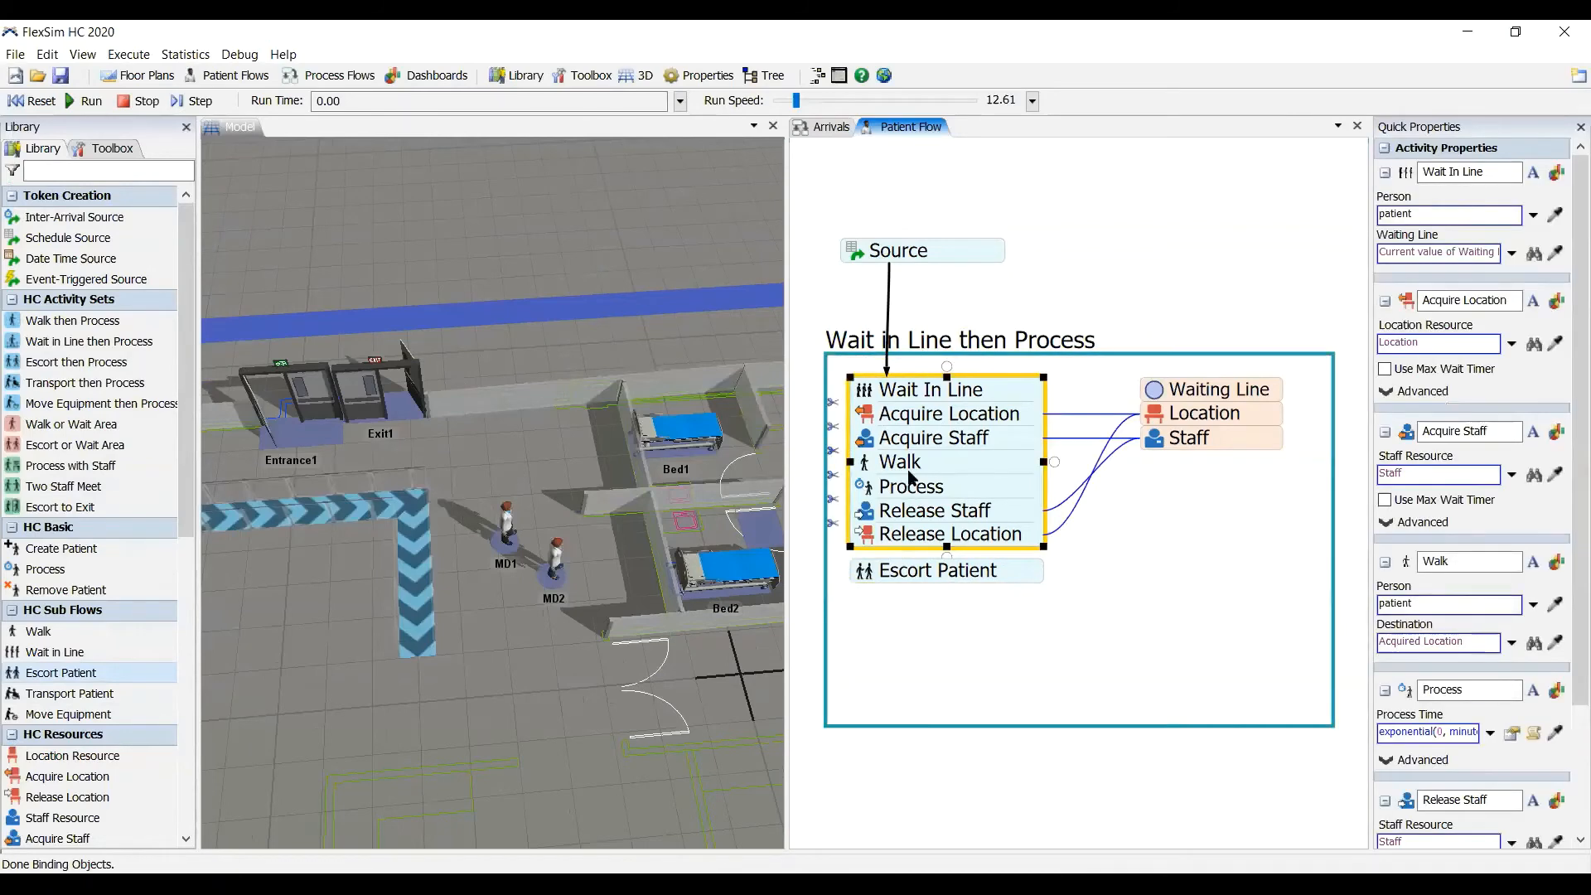
pyautogui.moveTo(899, 474); pyautogui.dragTo(912, 702)
pyautogui.moveTo(874, 567); pyautogui.dragTo(930, 454)
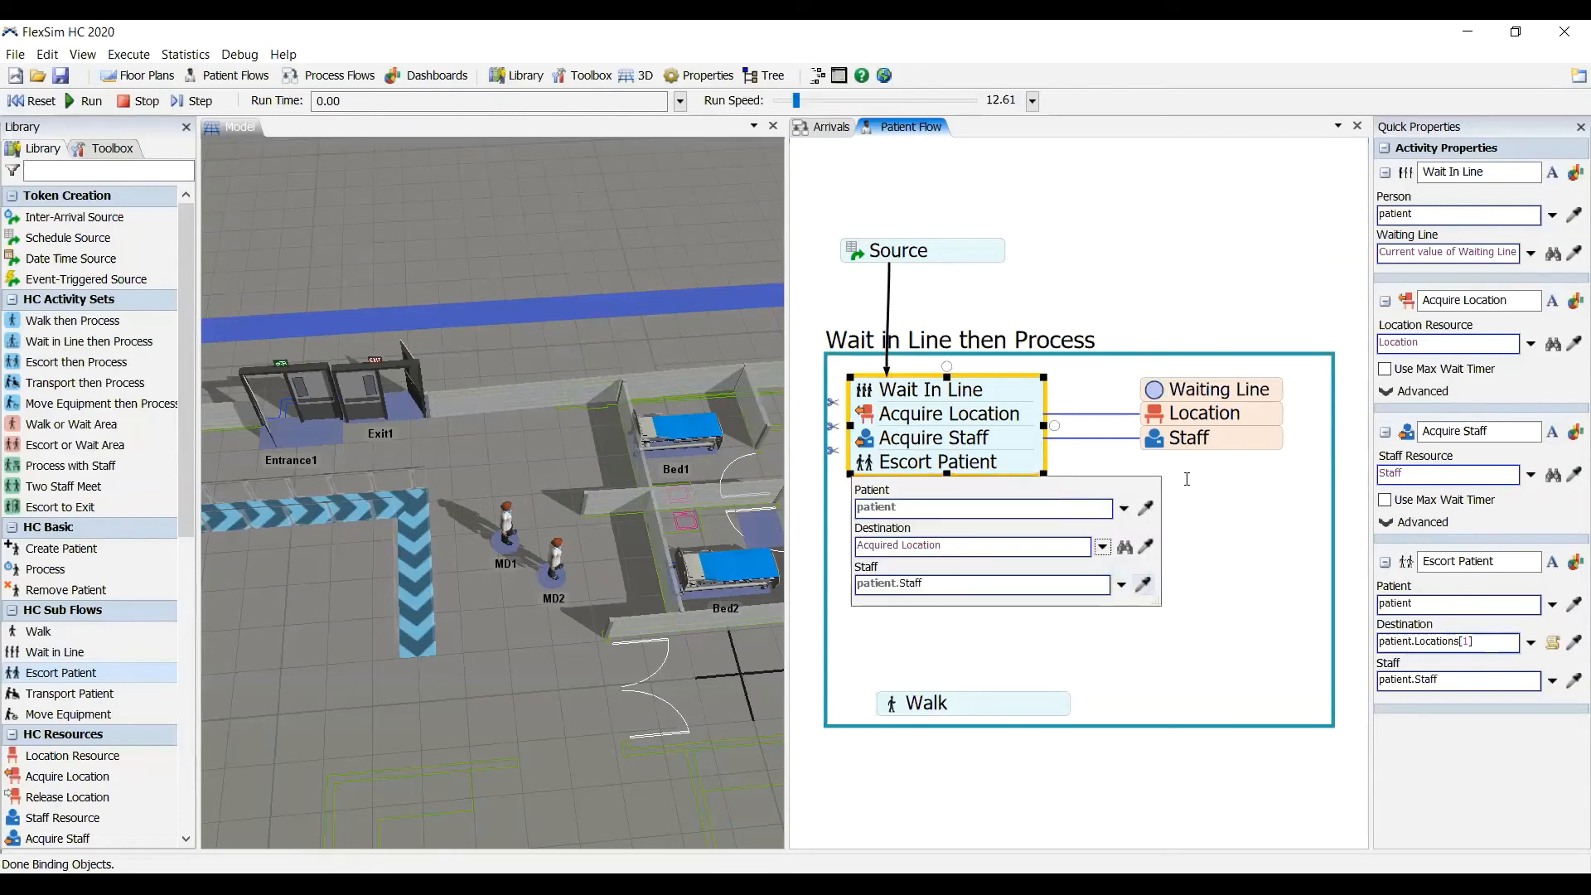
pyautogui.click(838, 509)
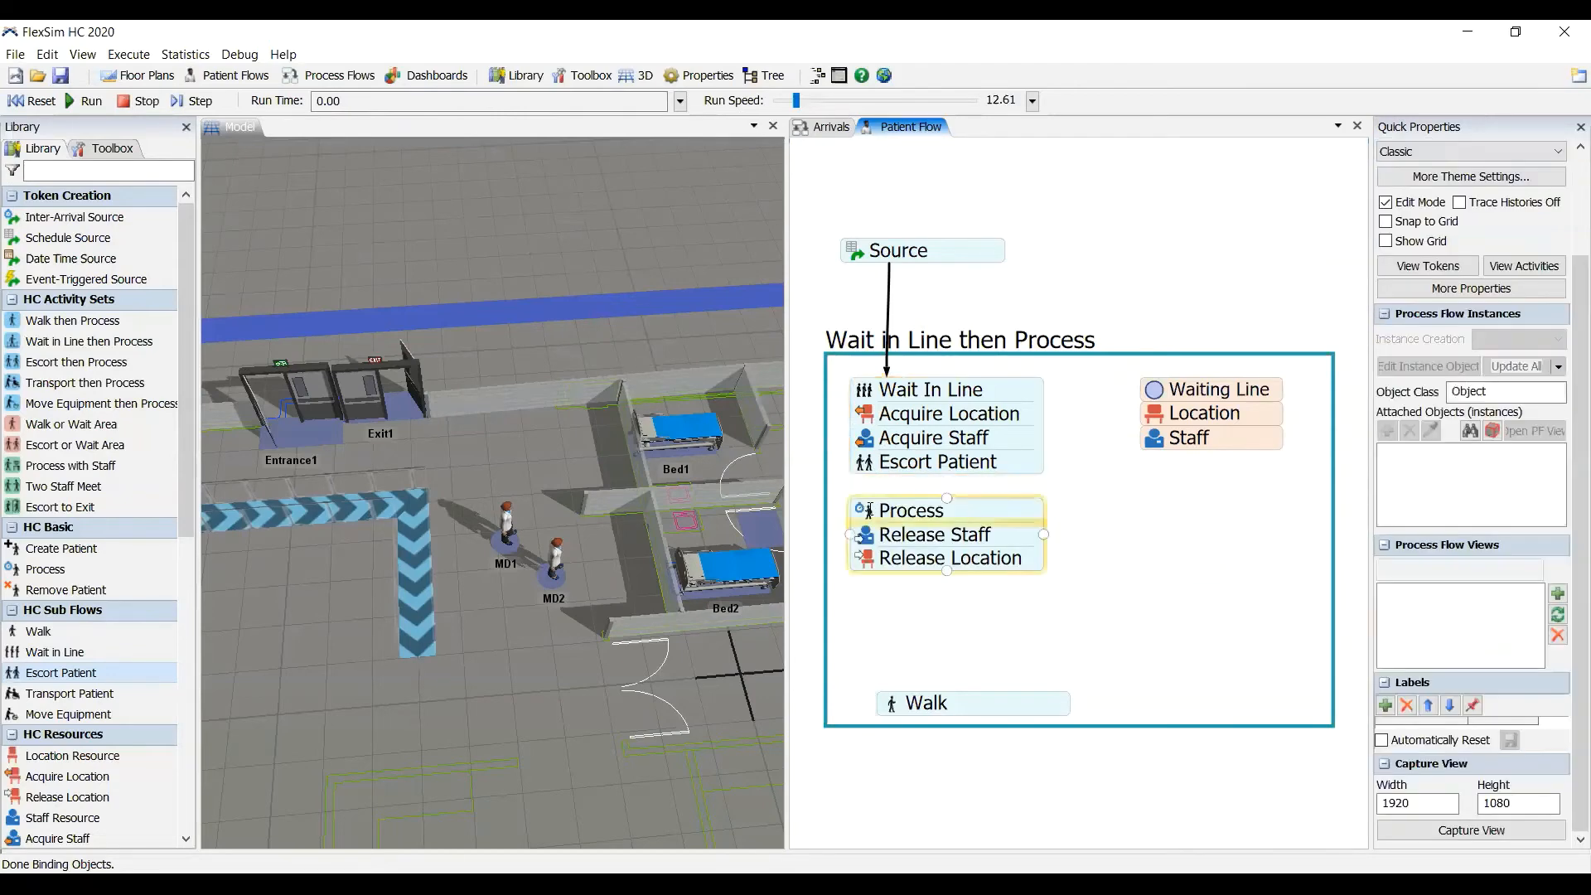
# Step: Set the mean of the Process activity's exponential process time to 3 minutes and reattach its block below Escort Patient
pyautogui.doubleClick(975, 557)
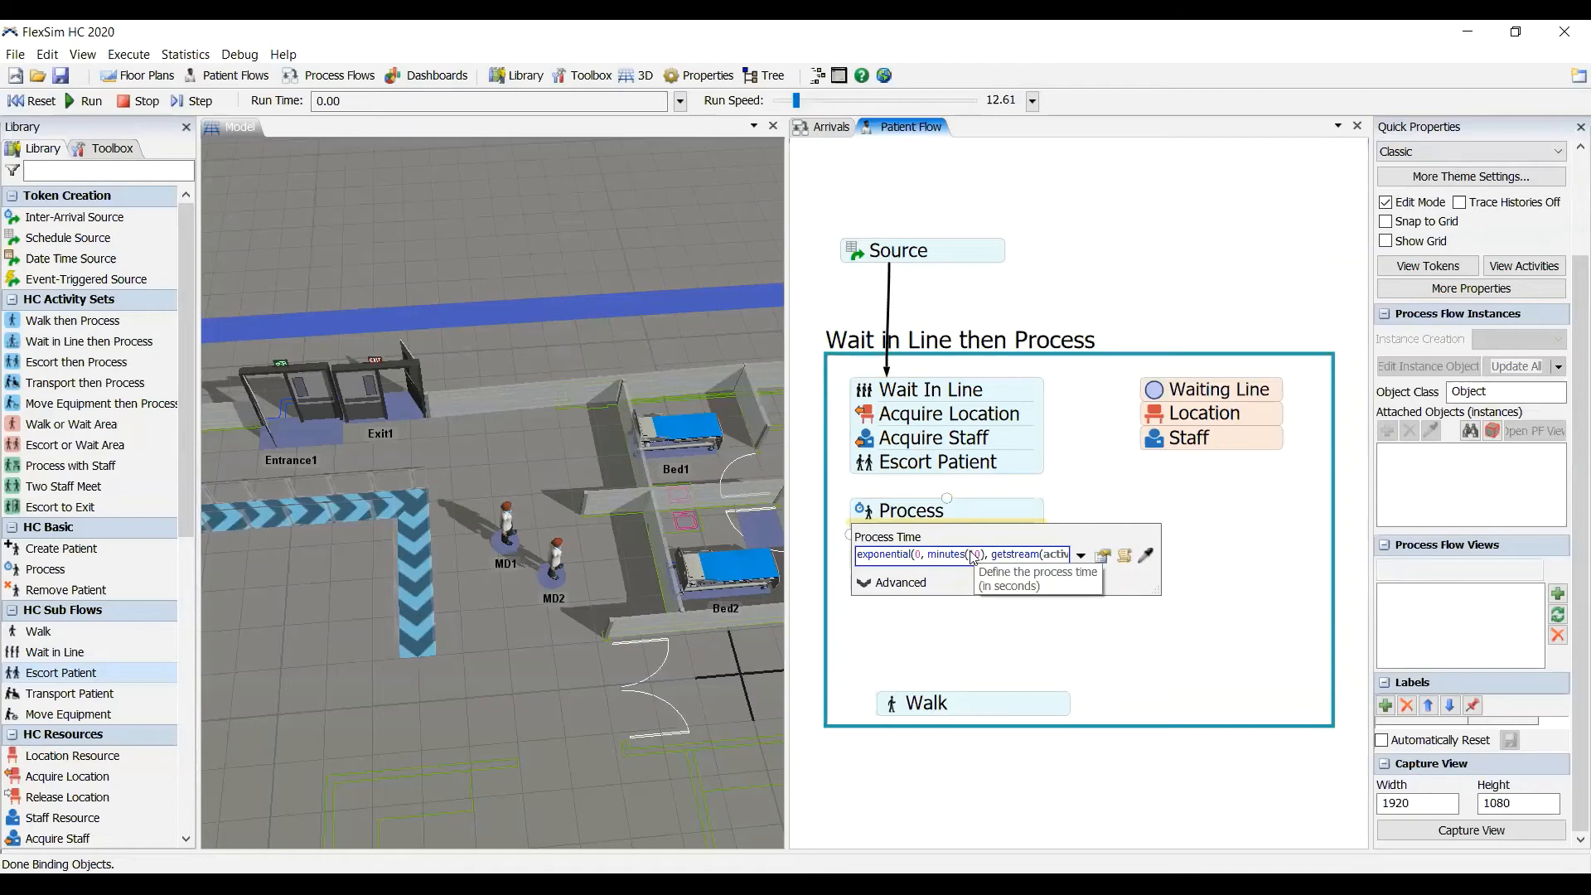
pyautogui.doubleClick(973, 554)
pyautogui.write('3')
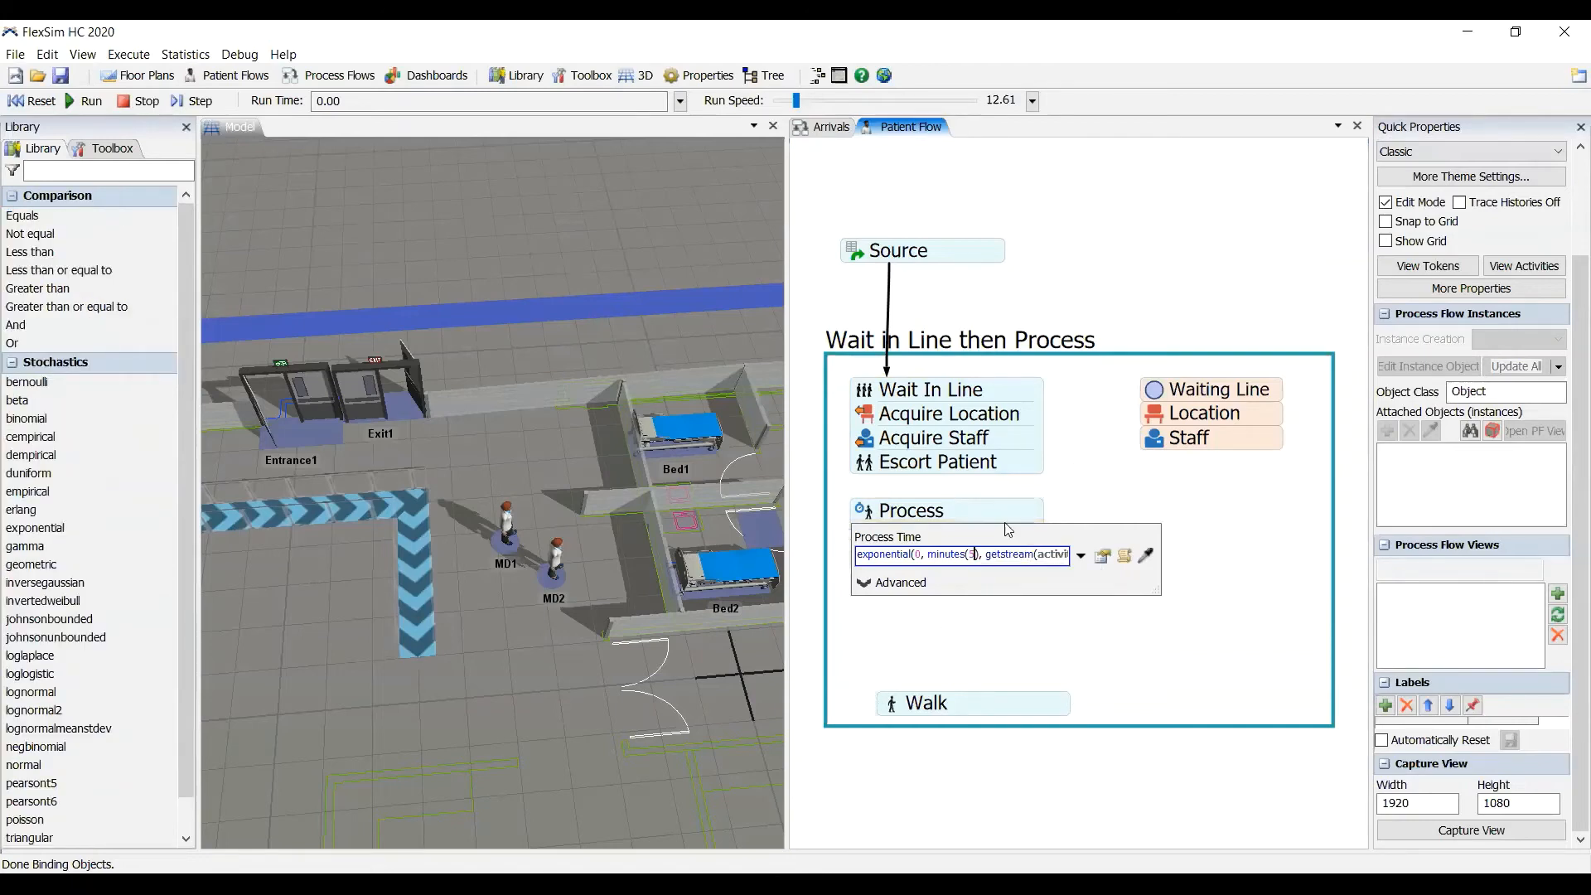
pyautogui.click(1003, 524)
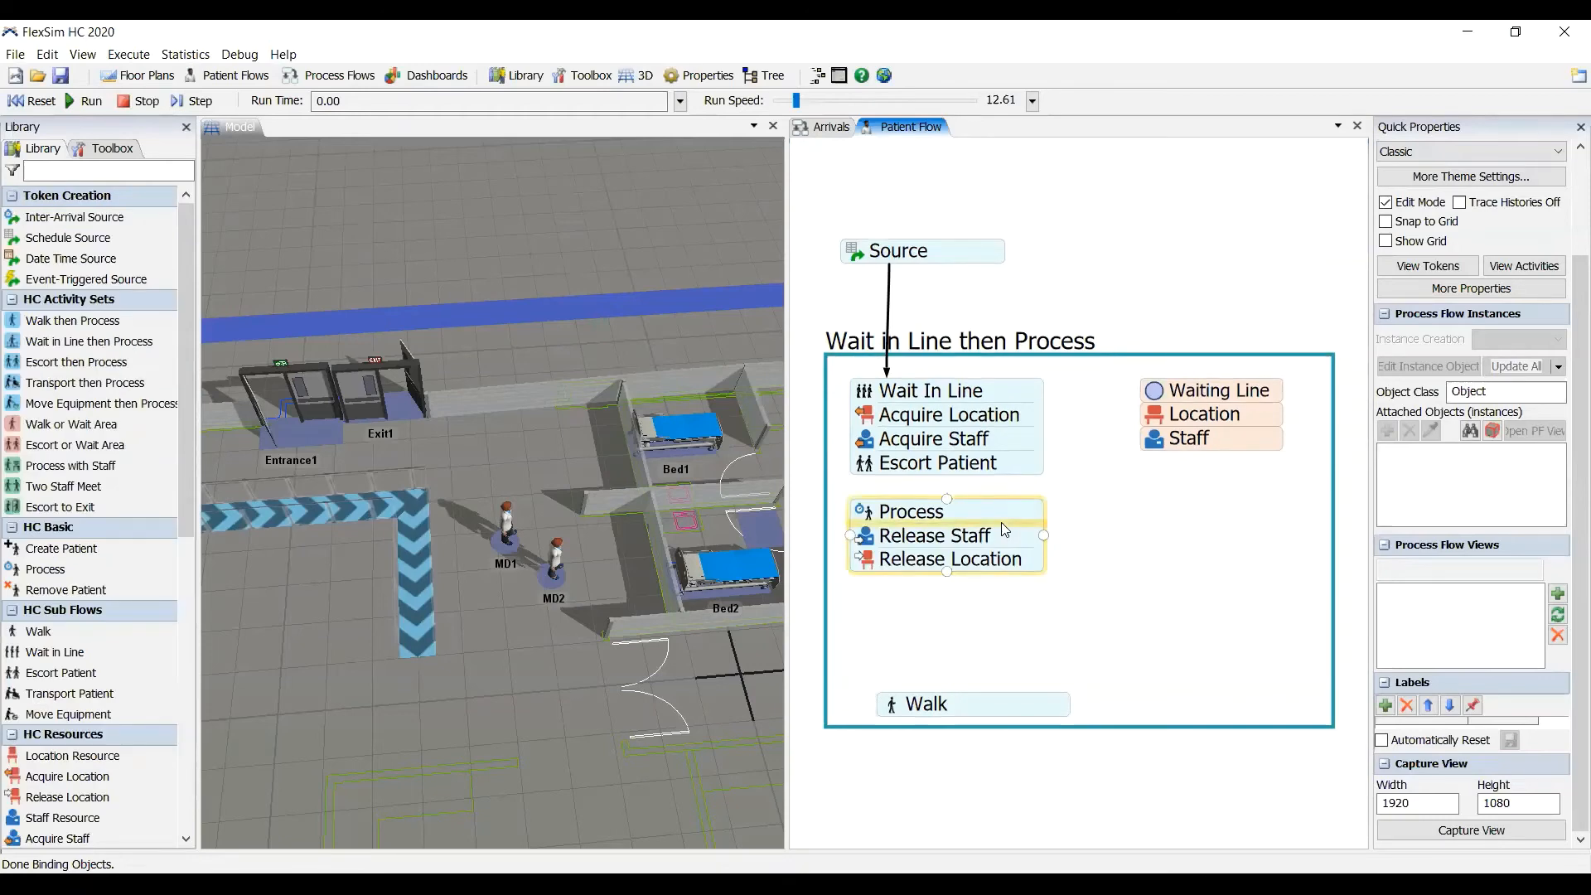
pyautogui.moveTo(986, 519); pyautogui.dragTo(986, 494)
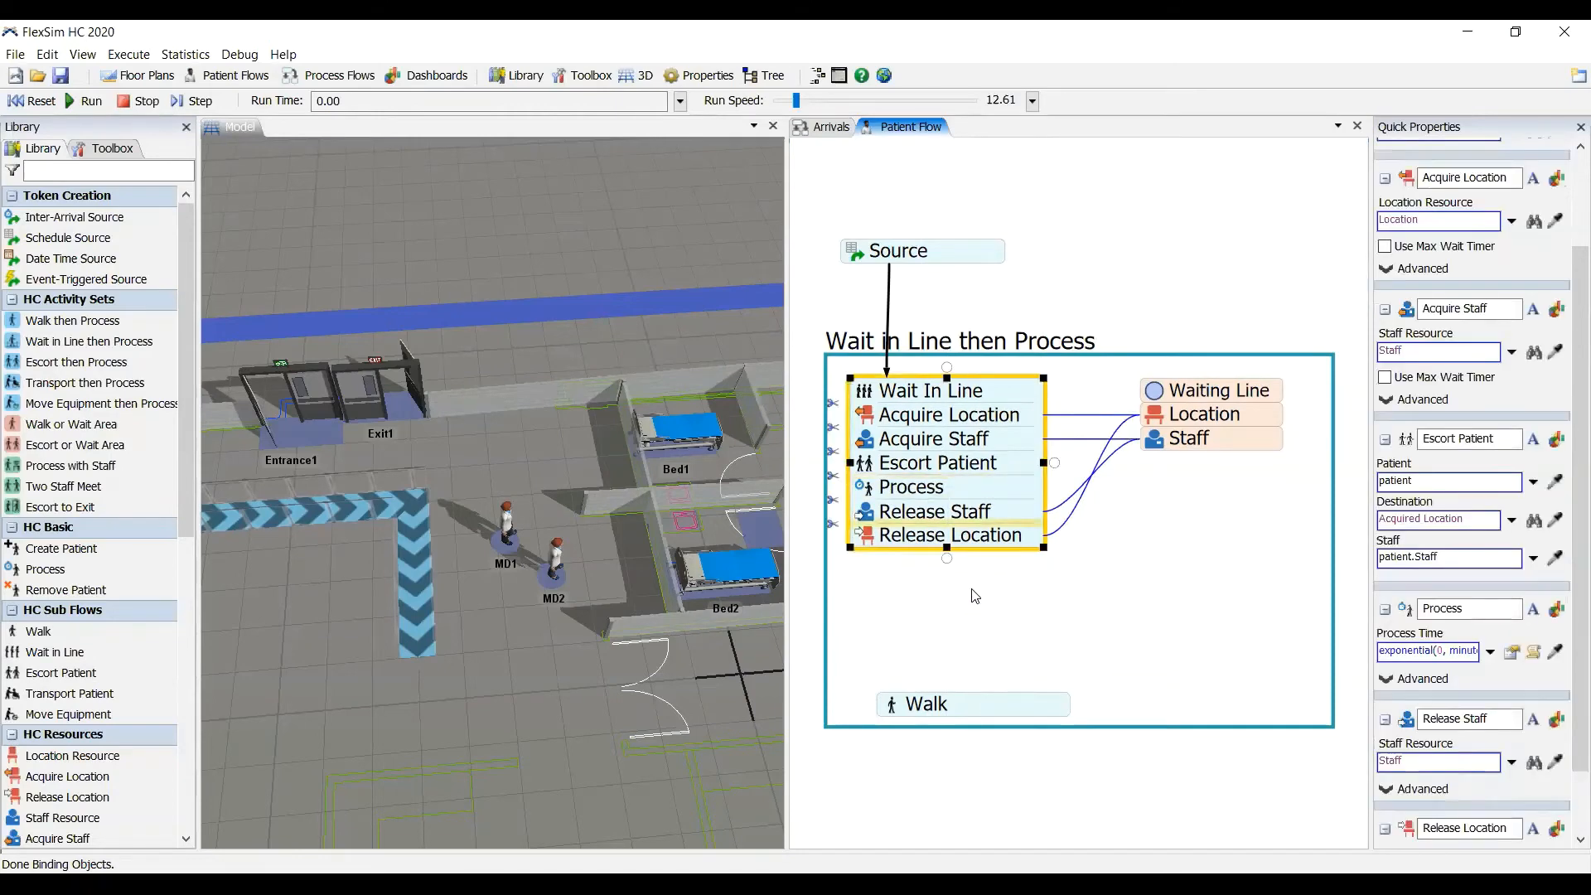
# Step: Attach the loose Walk activity below Release Location and add a Remove Patient activity for patient beneath it
pyautogui.moveTo(969, 704); pyautogui.dragTo(943, 595)
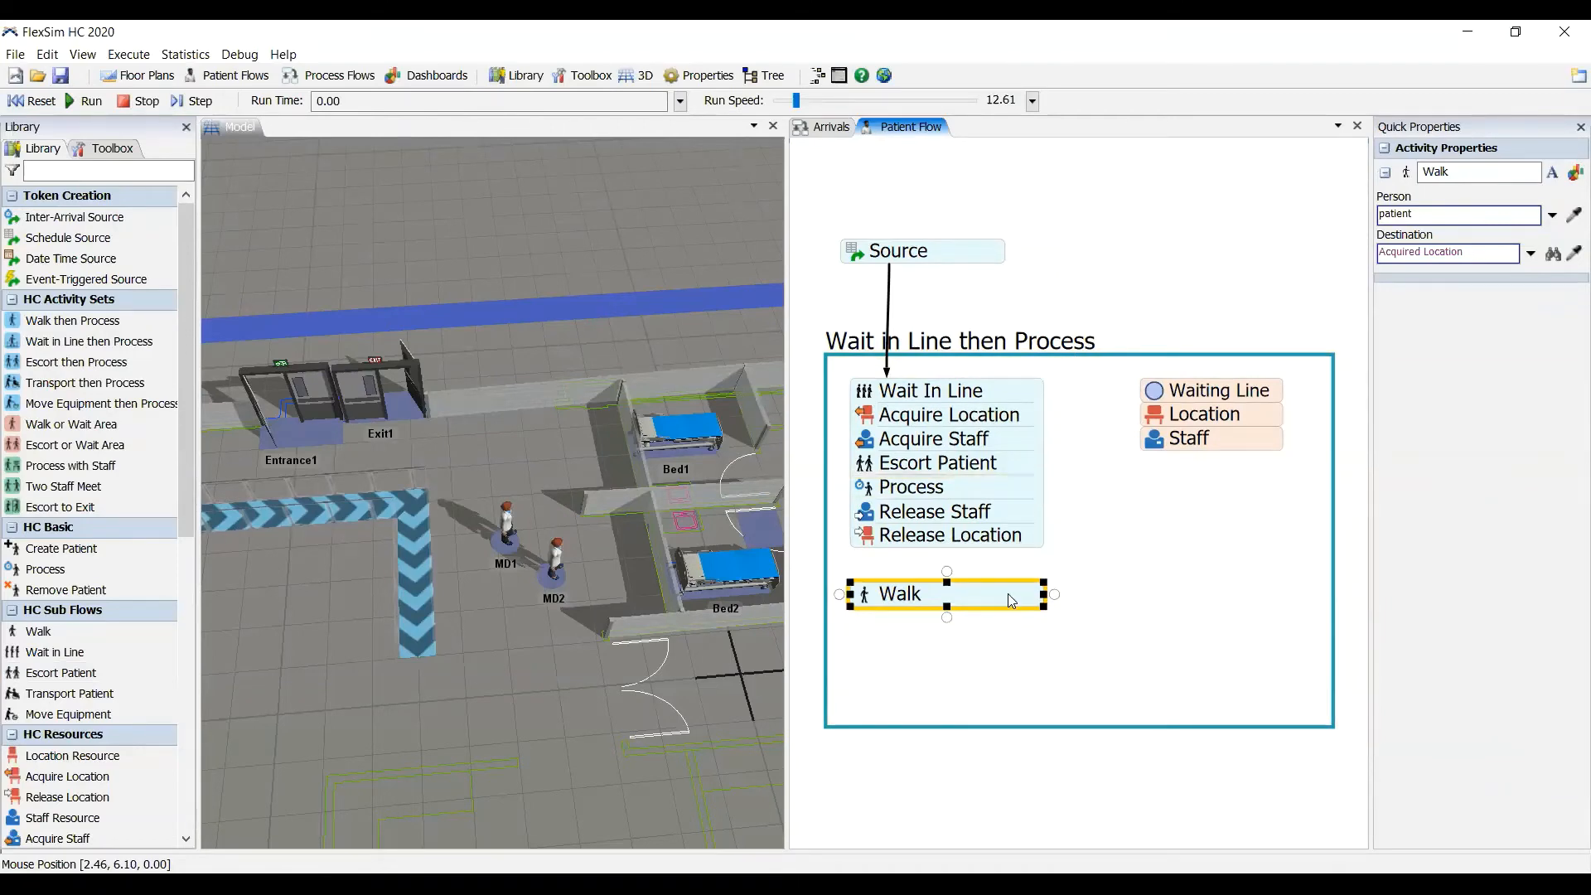
pyautogui.moveTo(865, 594); pyautogui.dragTo(868, 562)
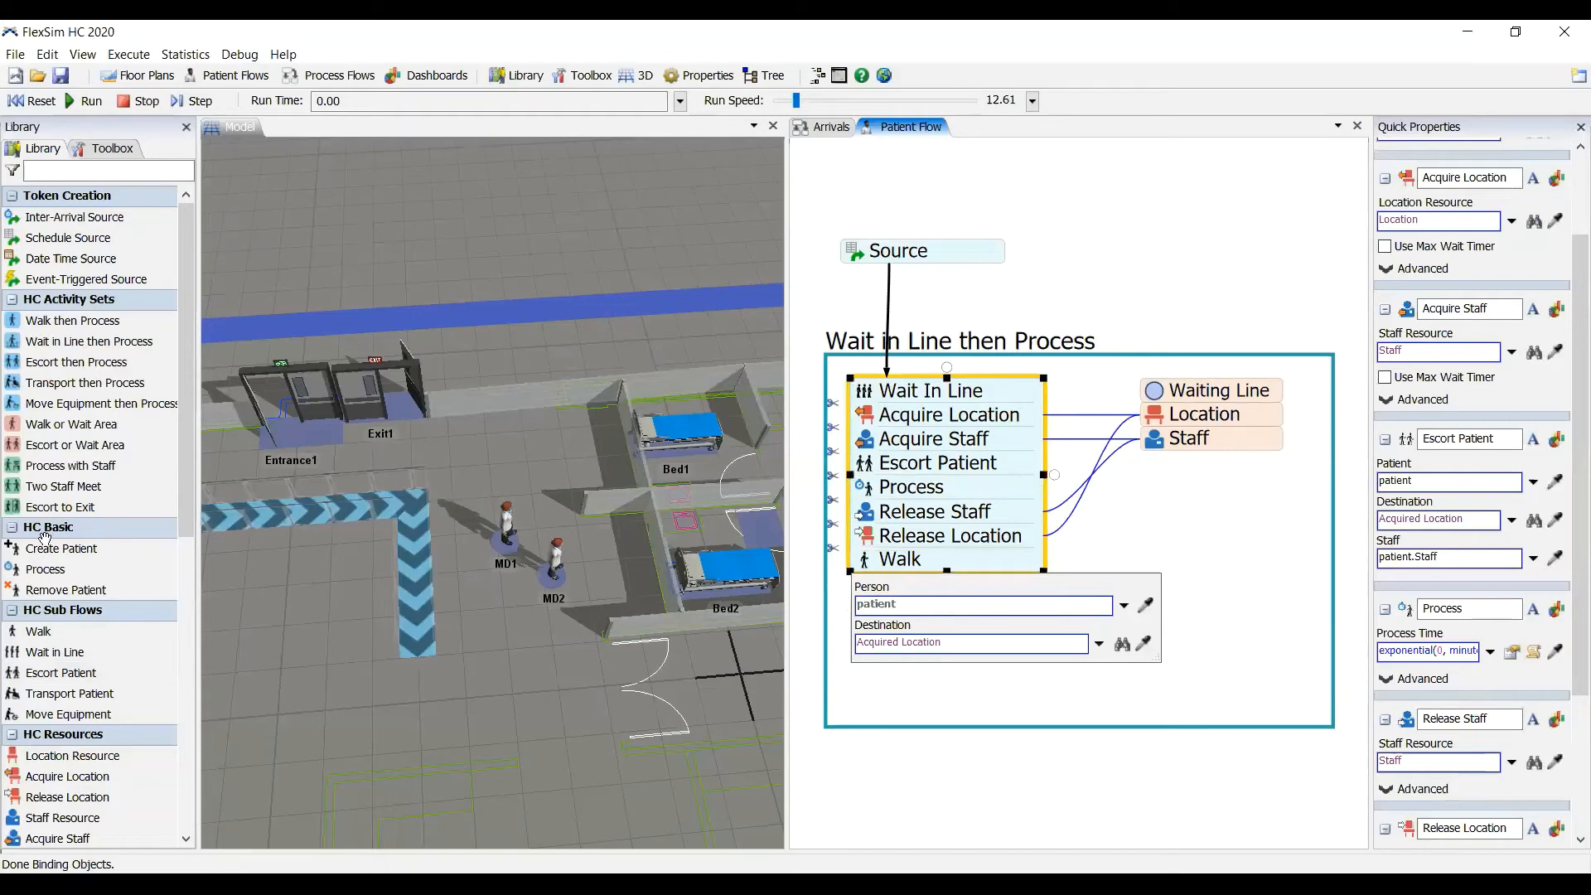
pyautogui.moveTo(58, 589); pyautogui.dragTo(945, 592)
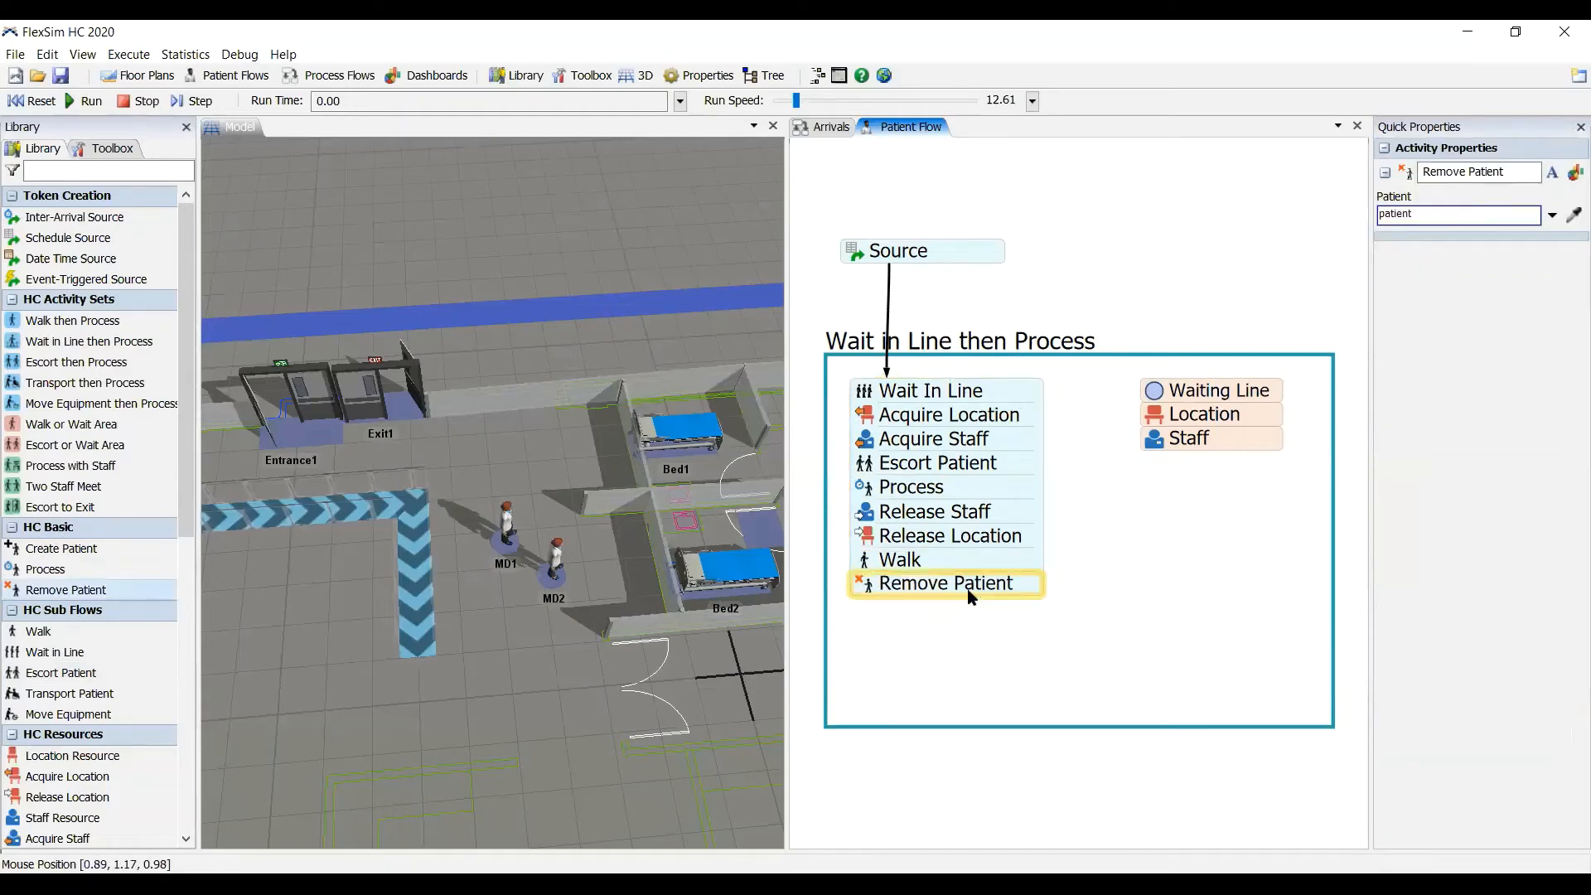
pyautogui.moveTo(971, 597); pyautogui.dragTo(965, 588)
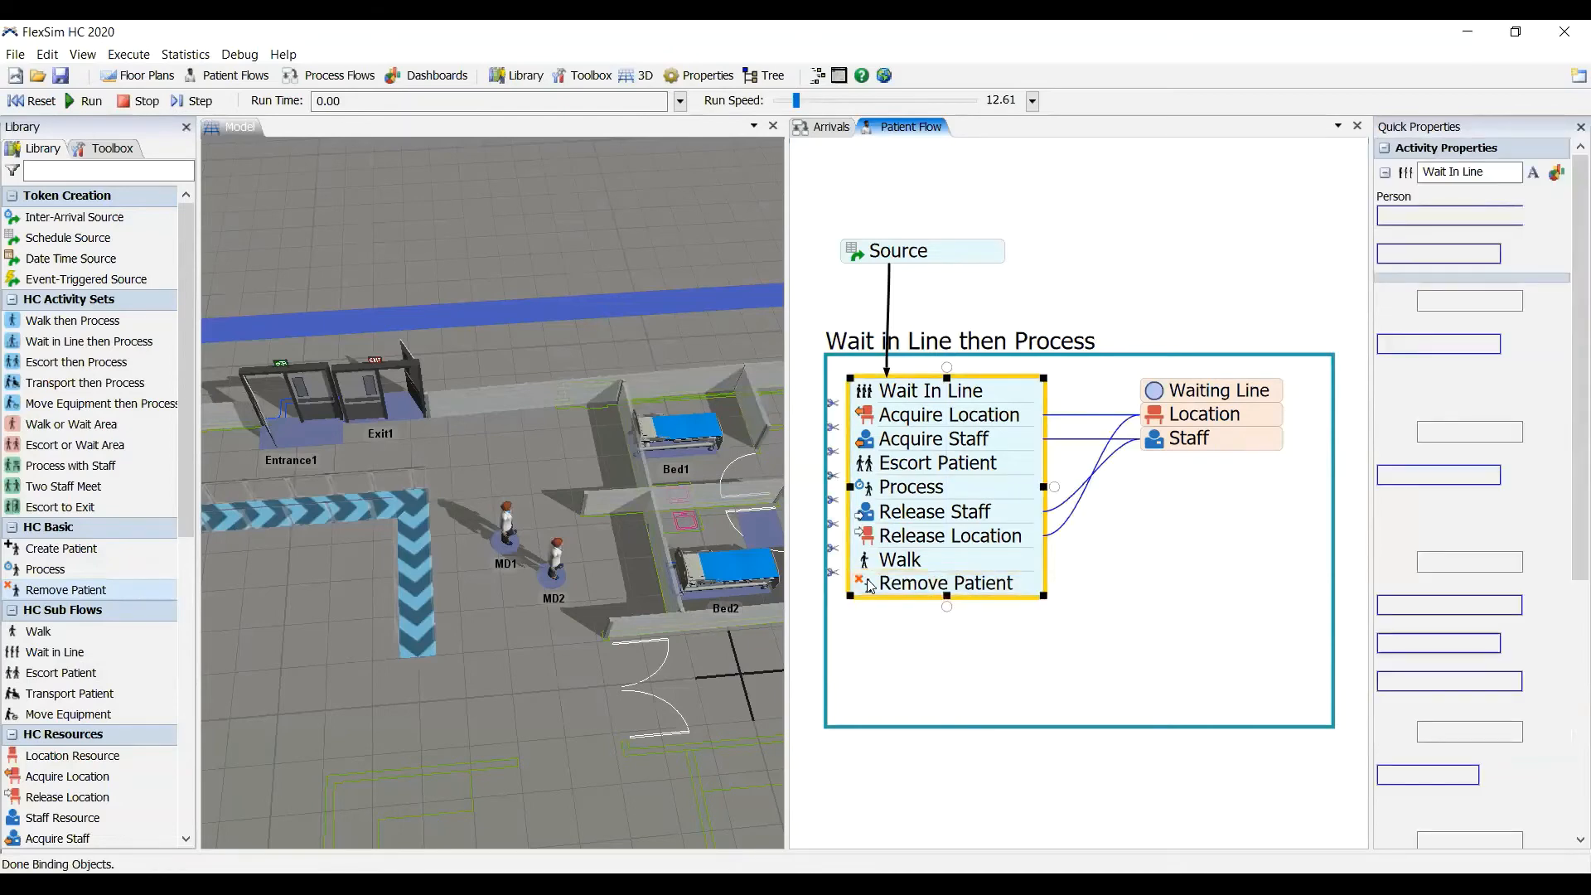
pyautogui.click(867, 585)
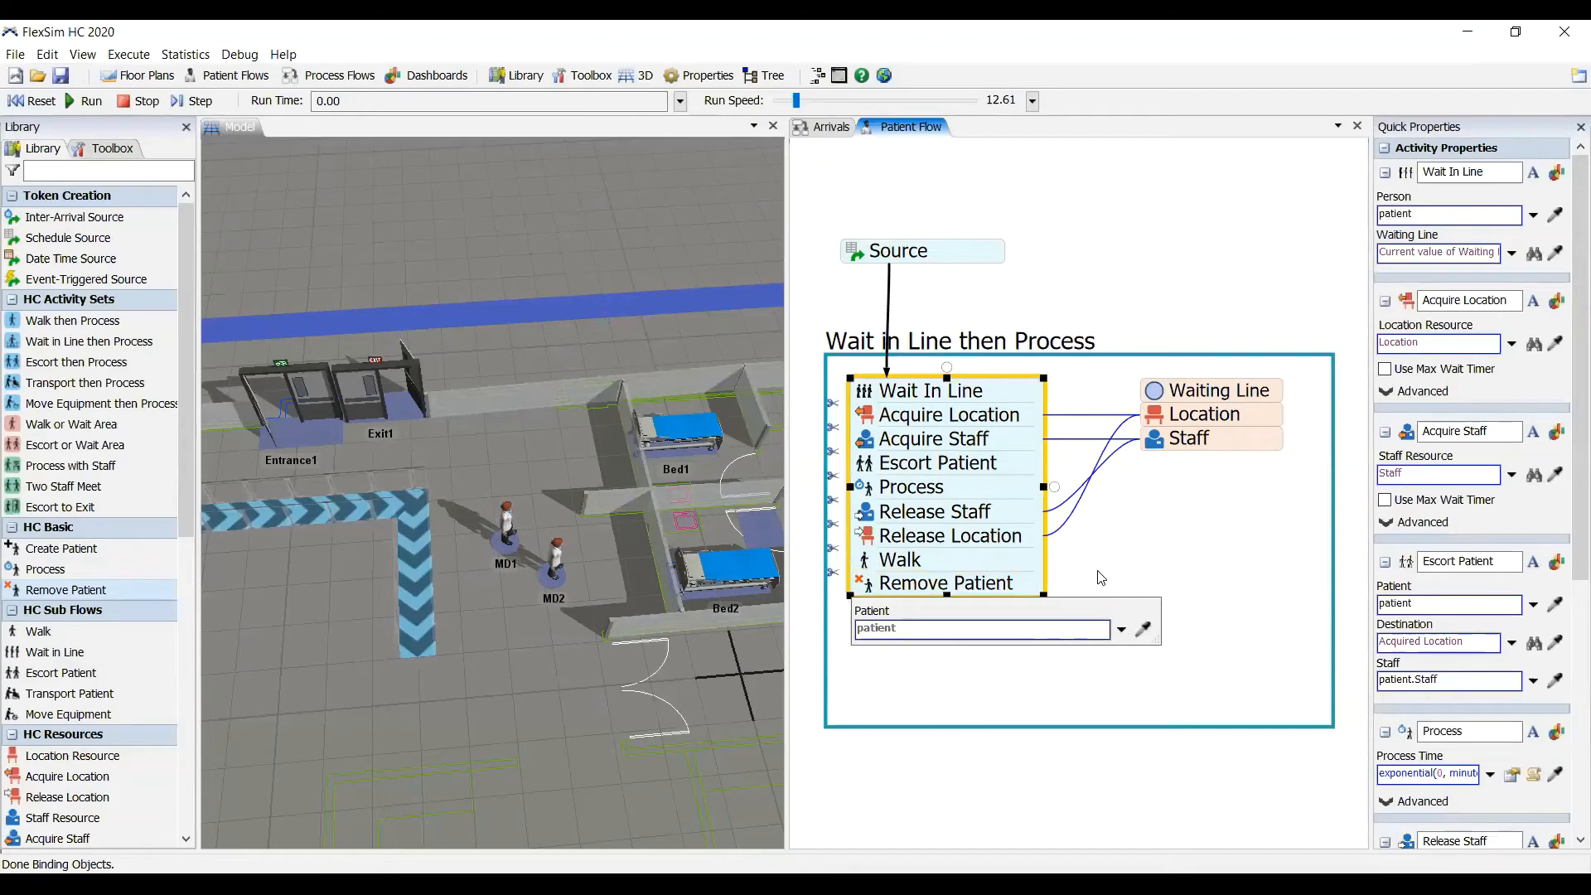
pyautogui.click(928, 676)
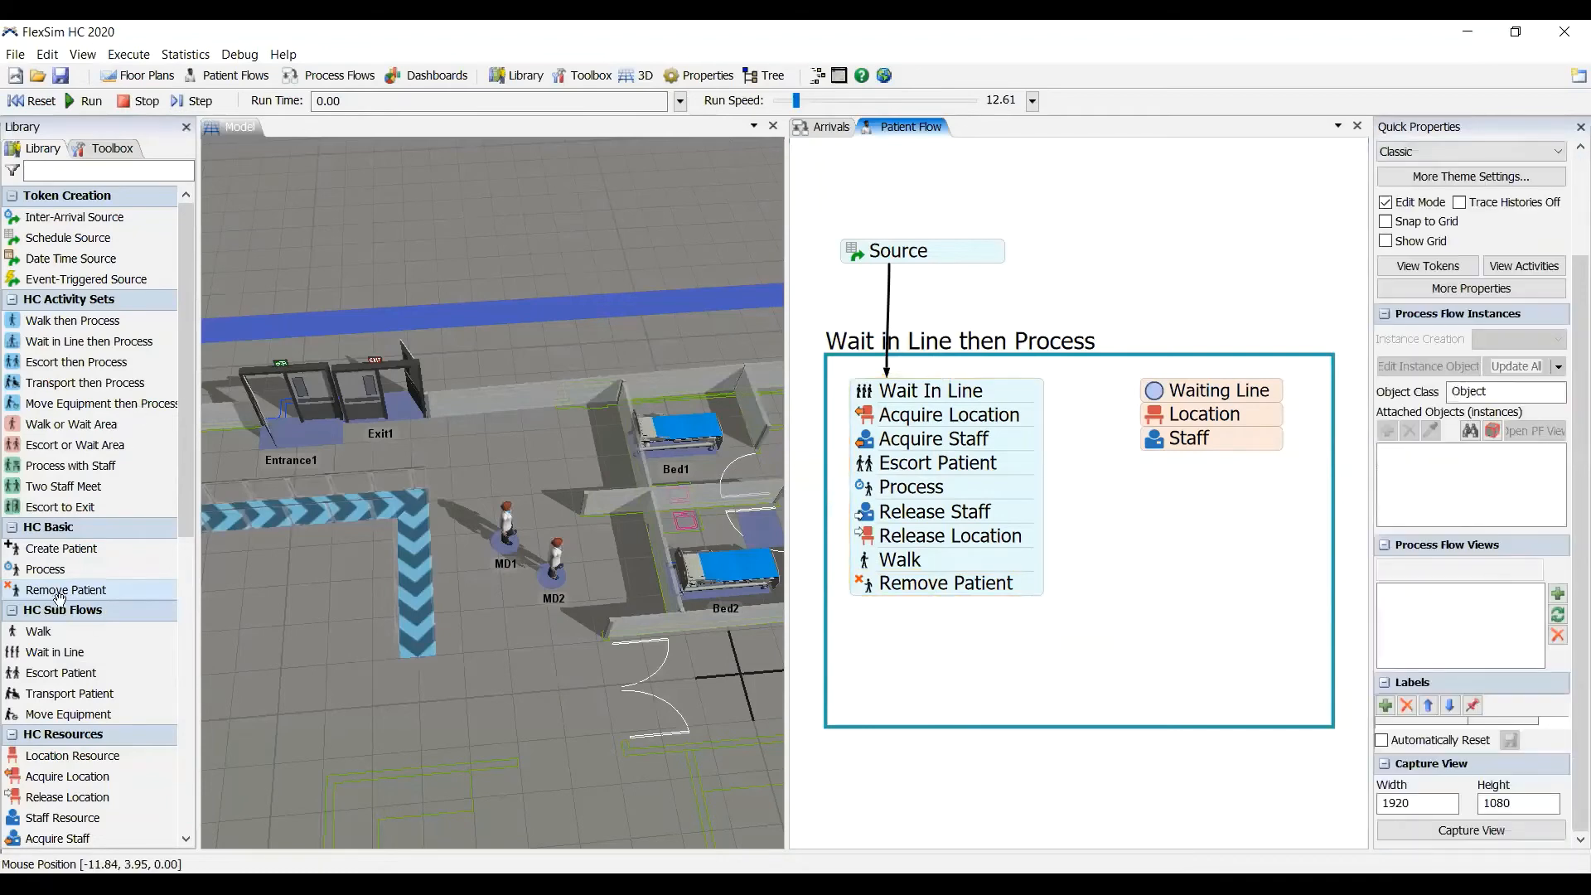
# Step: Add a Sink below Remove Patient and shorten the container to fit the activities, to a height of 308.23
pyautogui.scroll(-4, 52, 761)
pyautogui.scroll(-2, 50, 754)
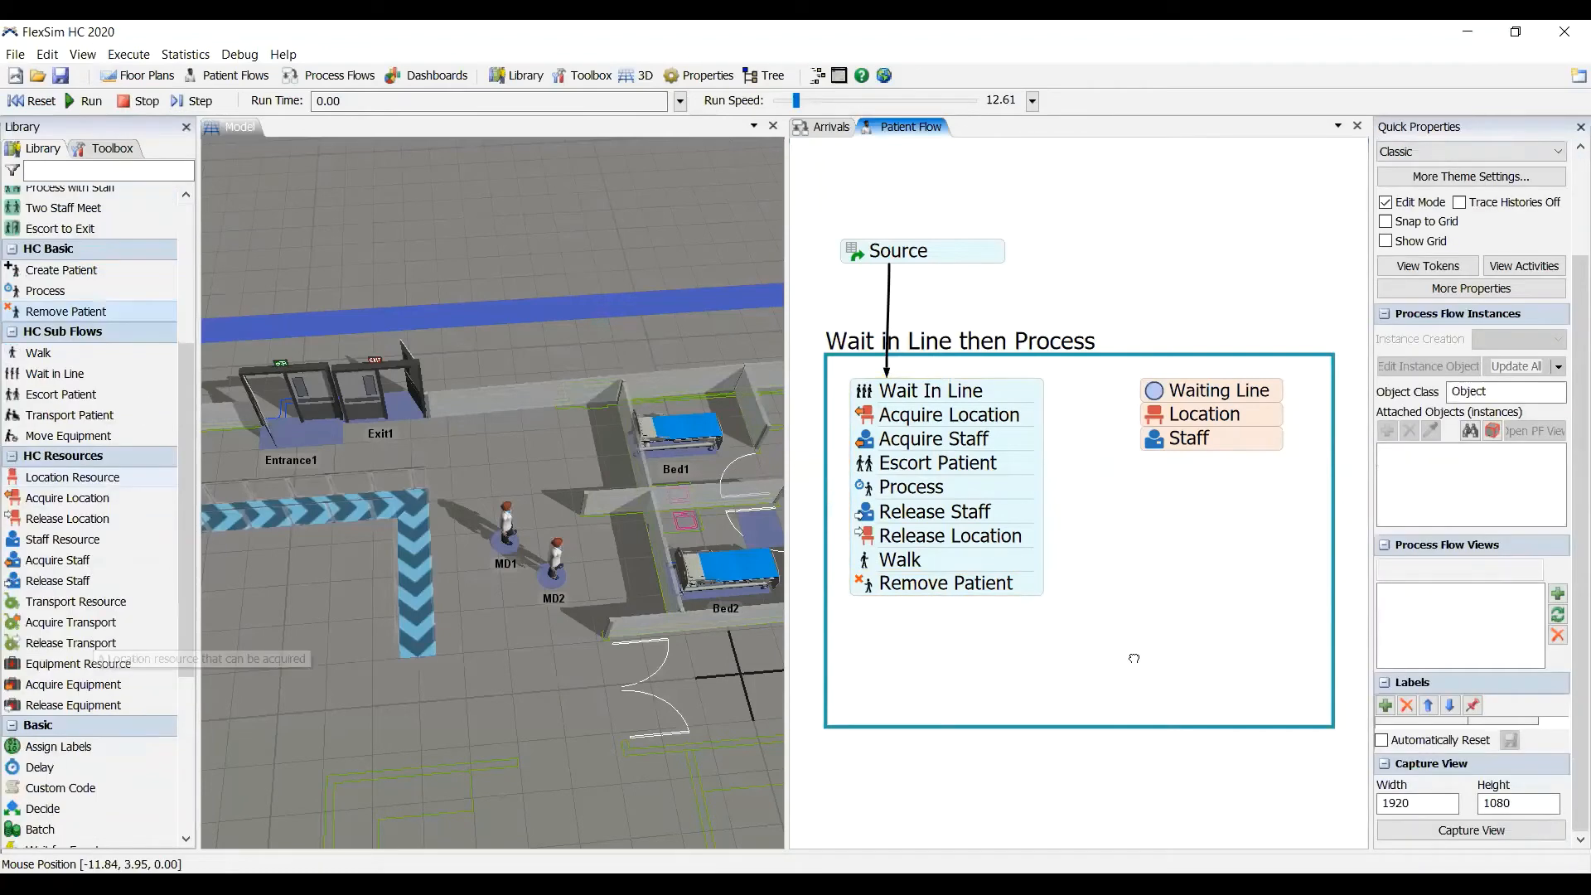
pyautogui.click(884, 601)
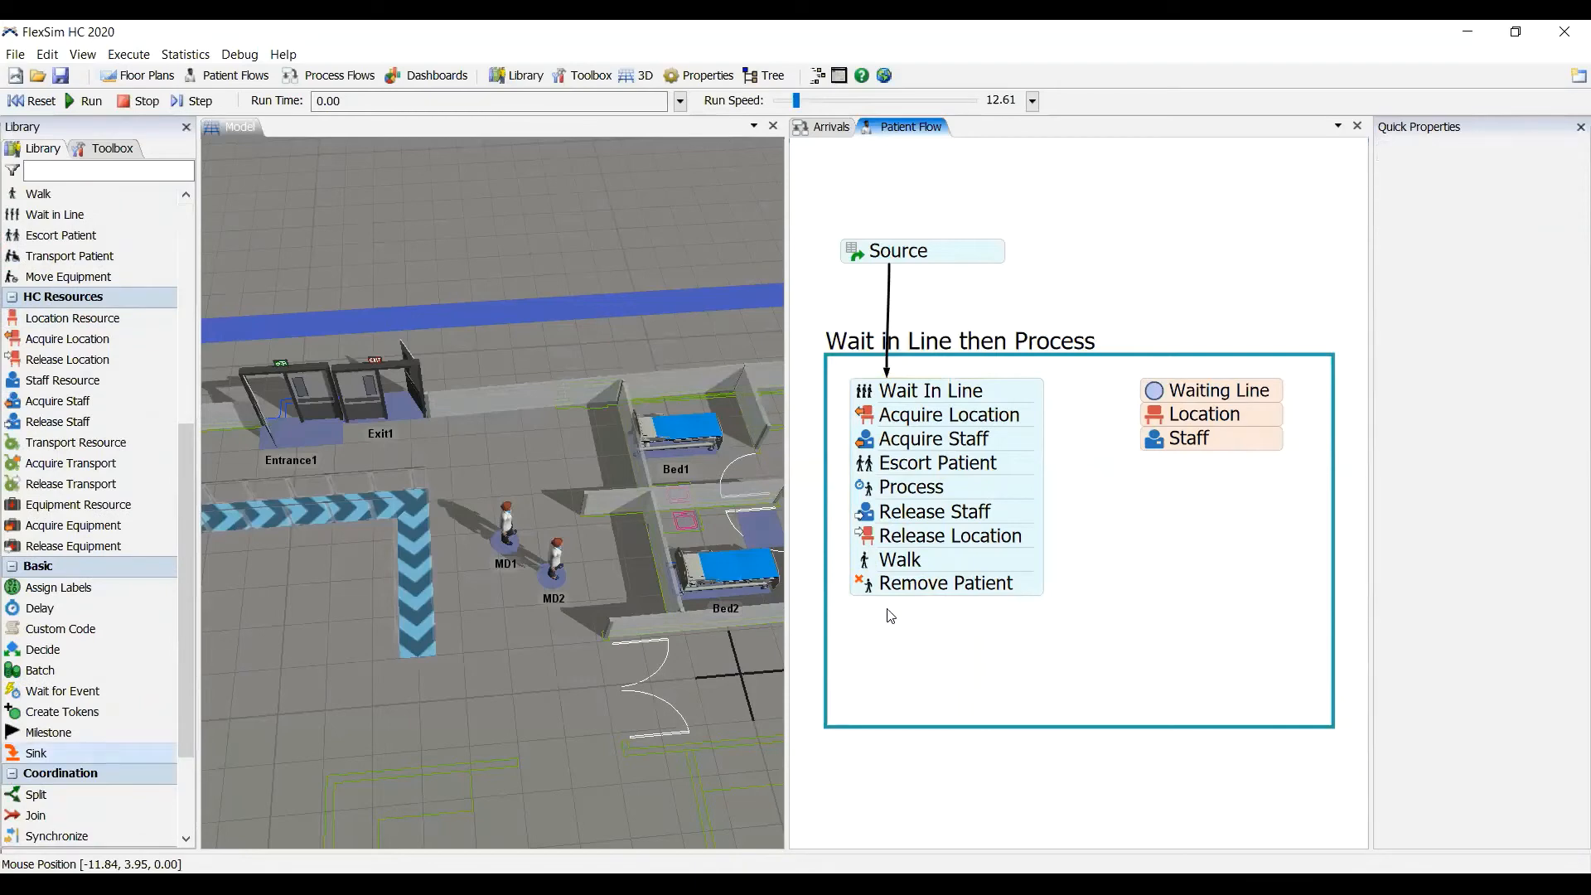
pyautogui.click(959, 426)
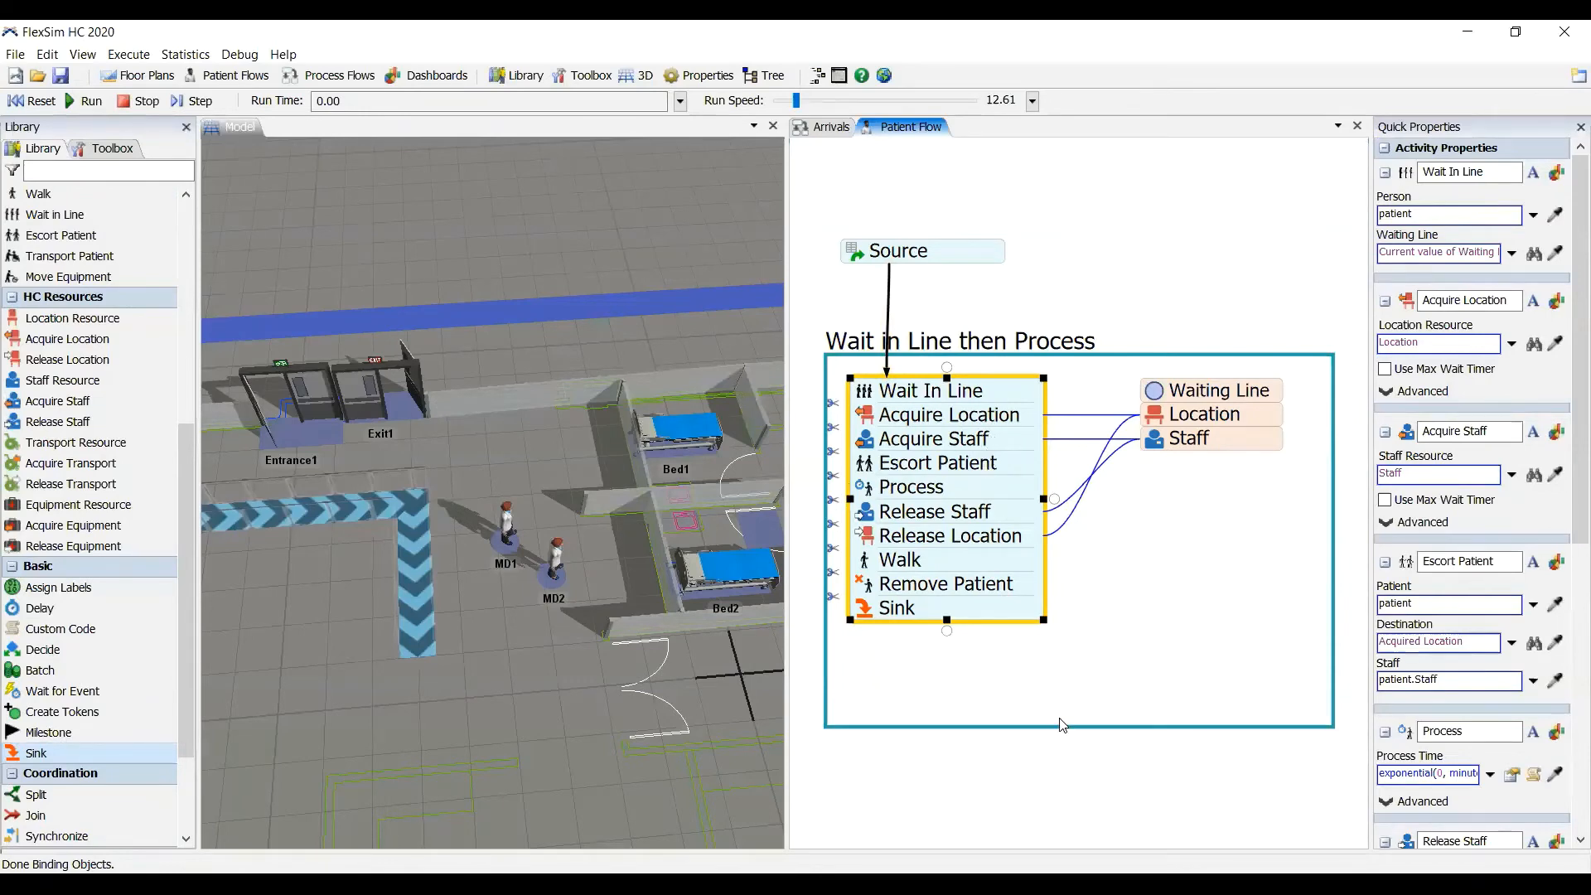
pyautogui.moveTo(1077, 727); pyautogui.dragTo(1044, 666)
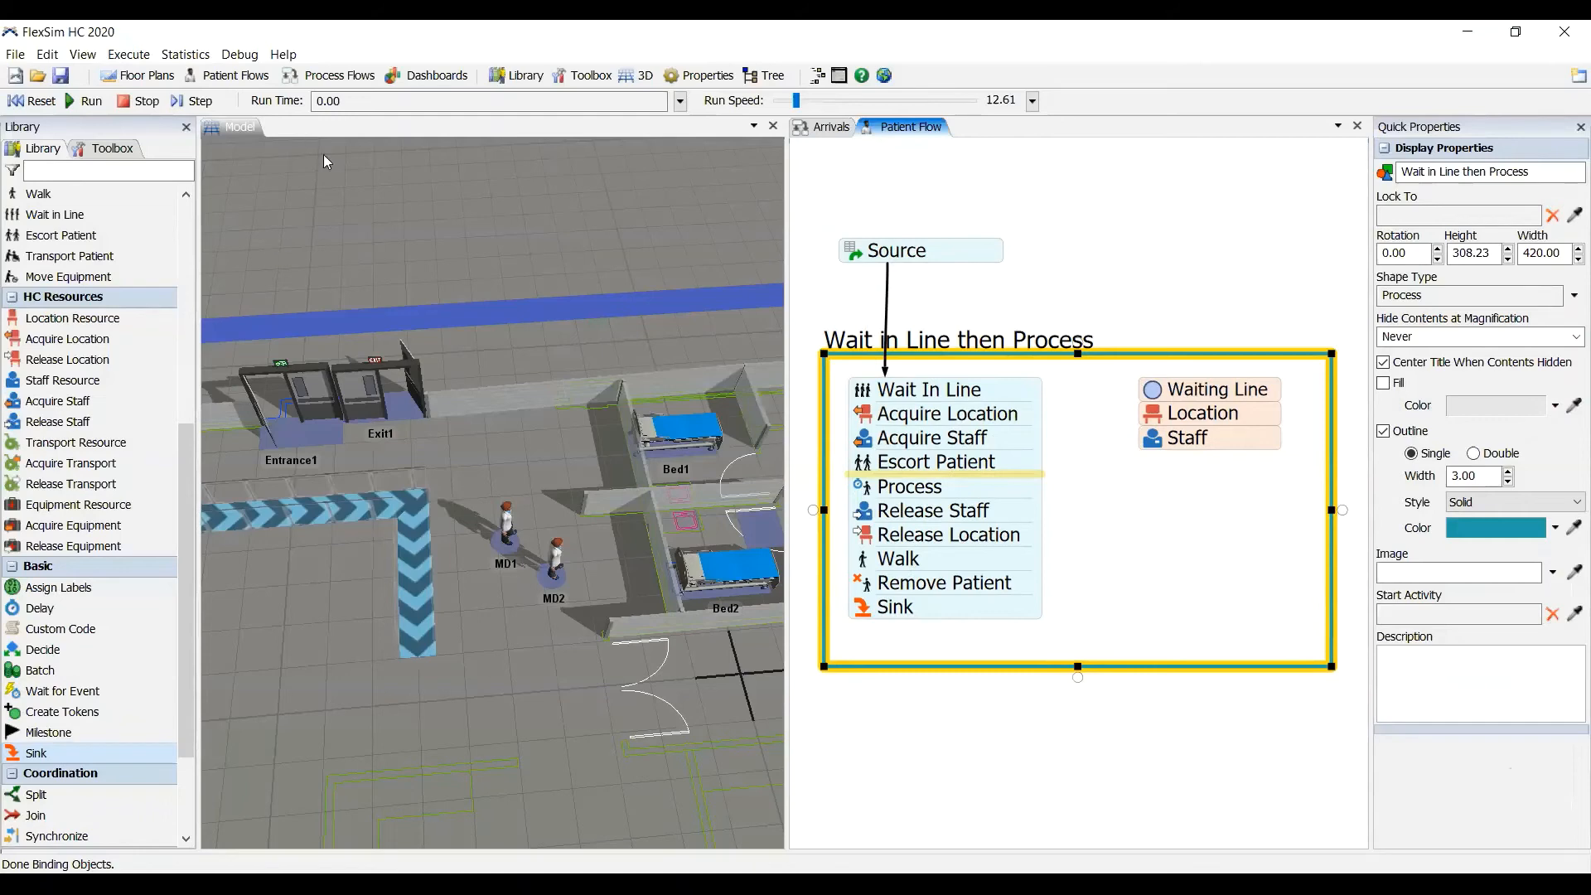
# Step: Run the simulation with the escorted patient flow and show the run time as clock time and date
pyautogui.click(85, 104)
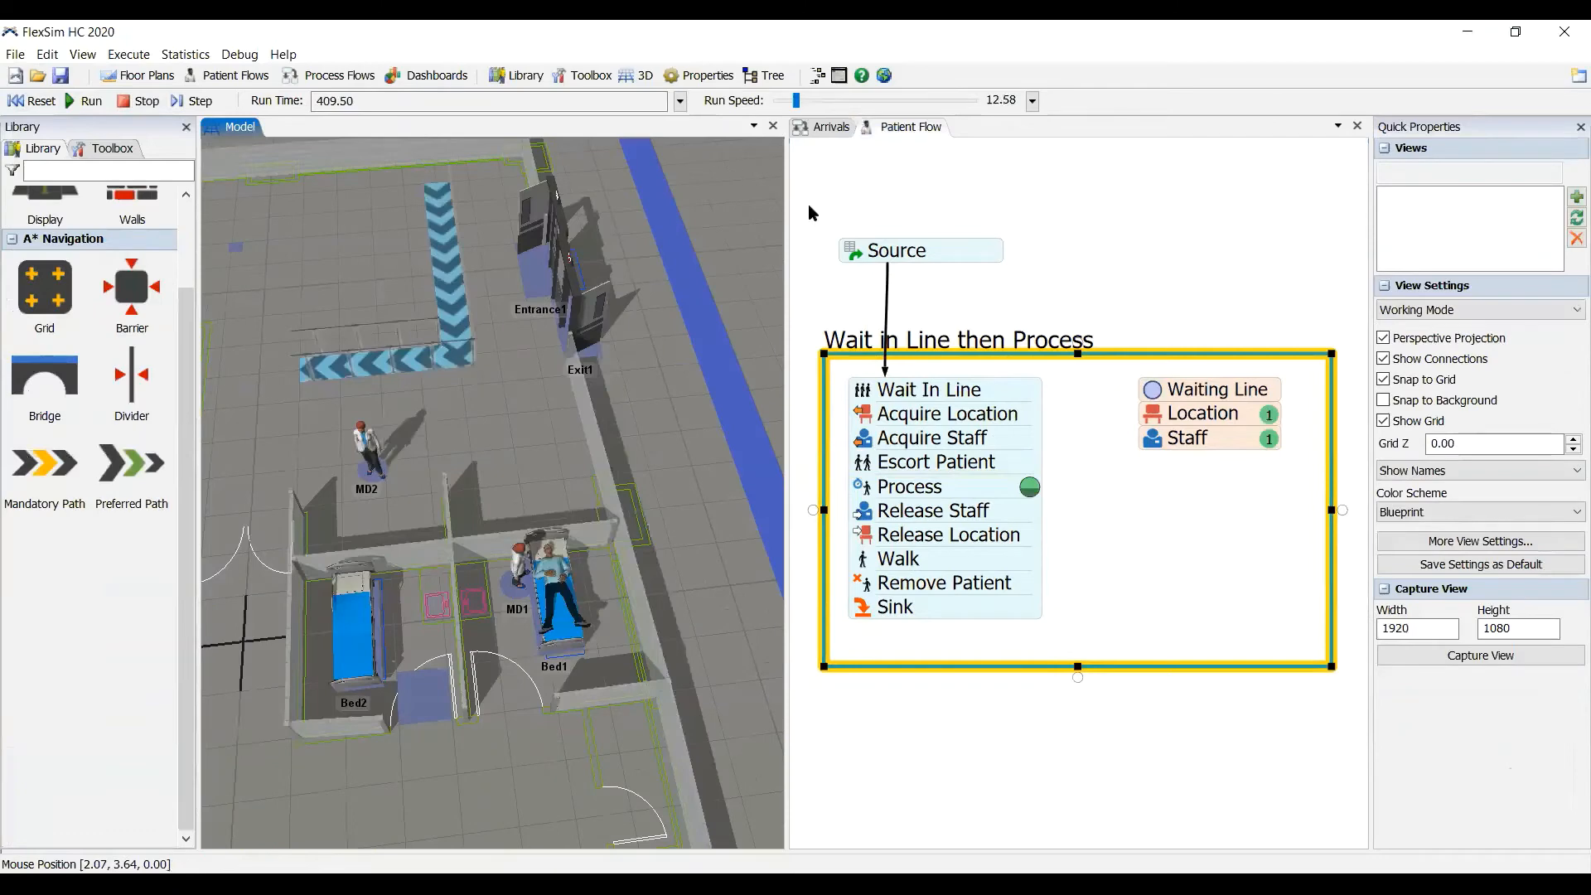
pyautogui.click(679, 100)
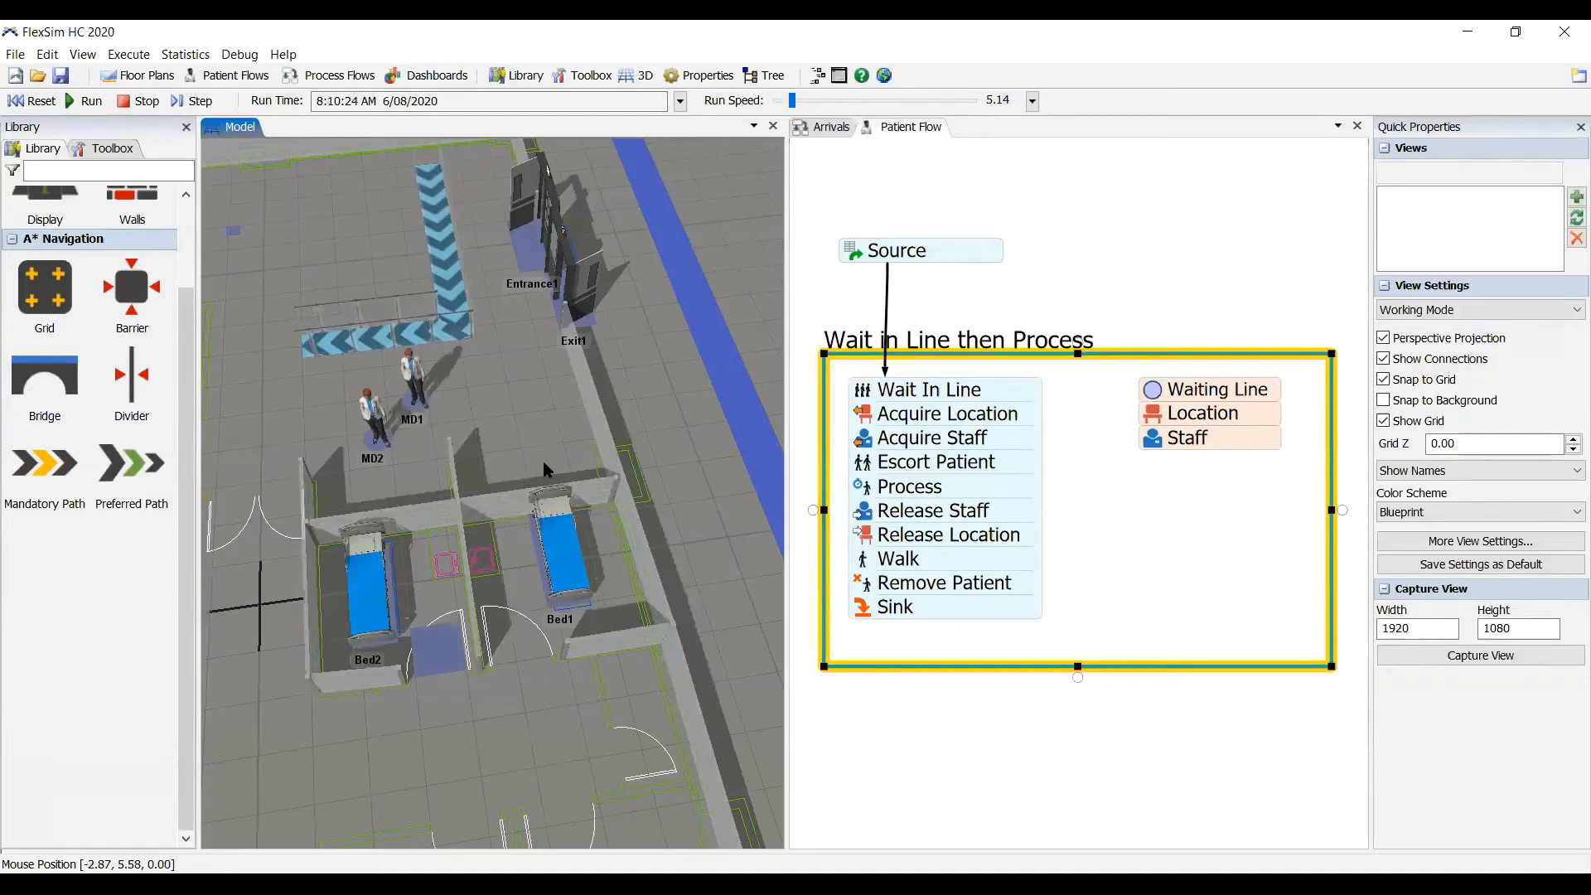
pyautogui.moveTo(580, 457); pyautogui.dragTo(603, 290, button='right')
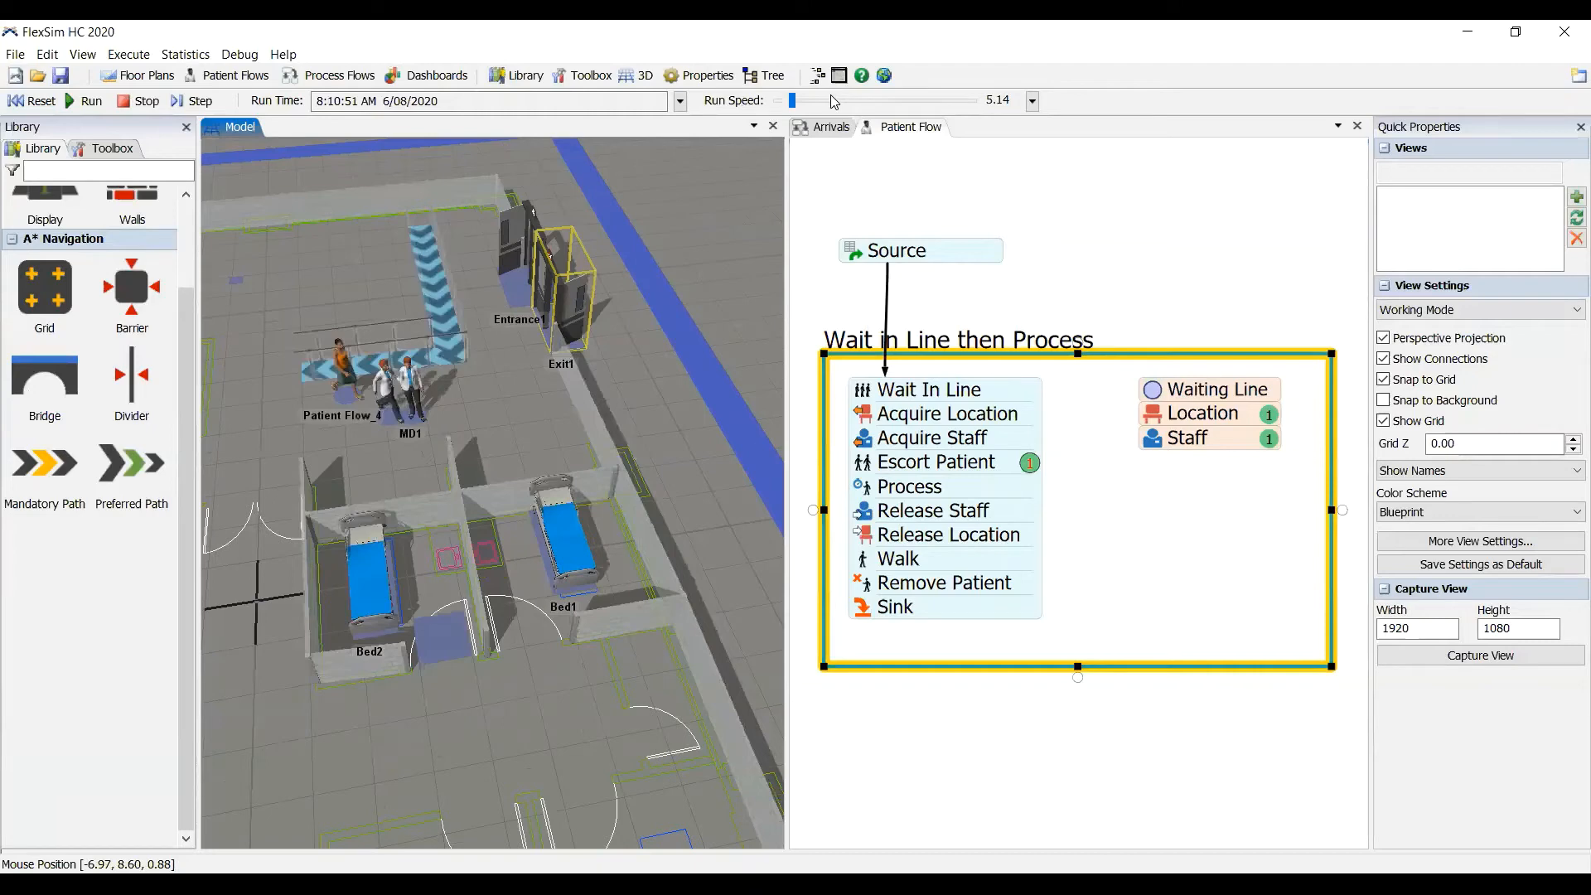
# Step: Watch MD2 escort a patient towards the beds, reset the simulation and raise the run speed to 26.14
pyautogui.click(833, 101)
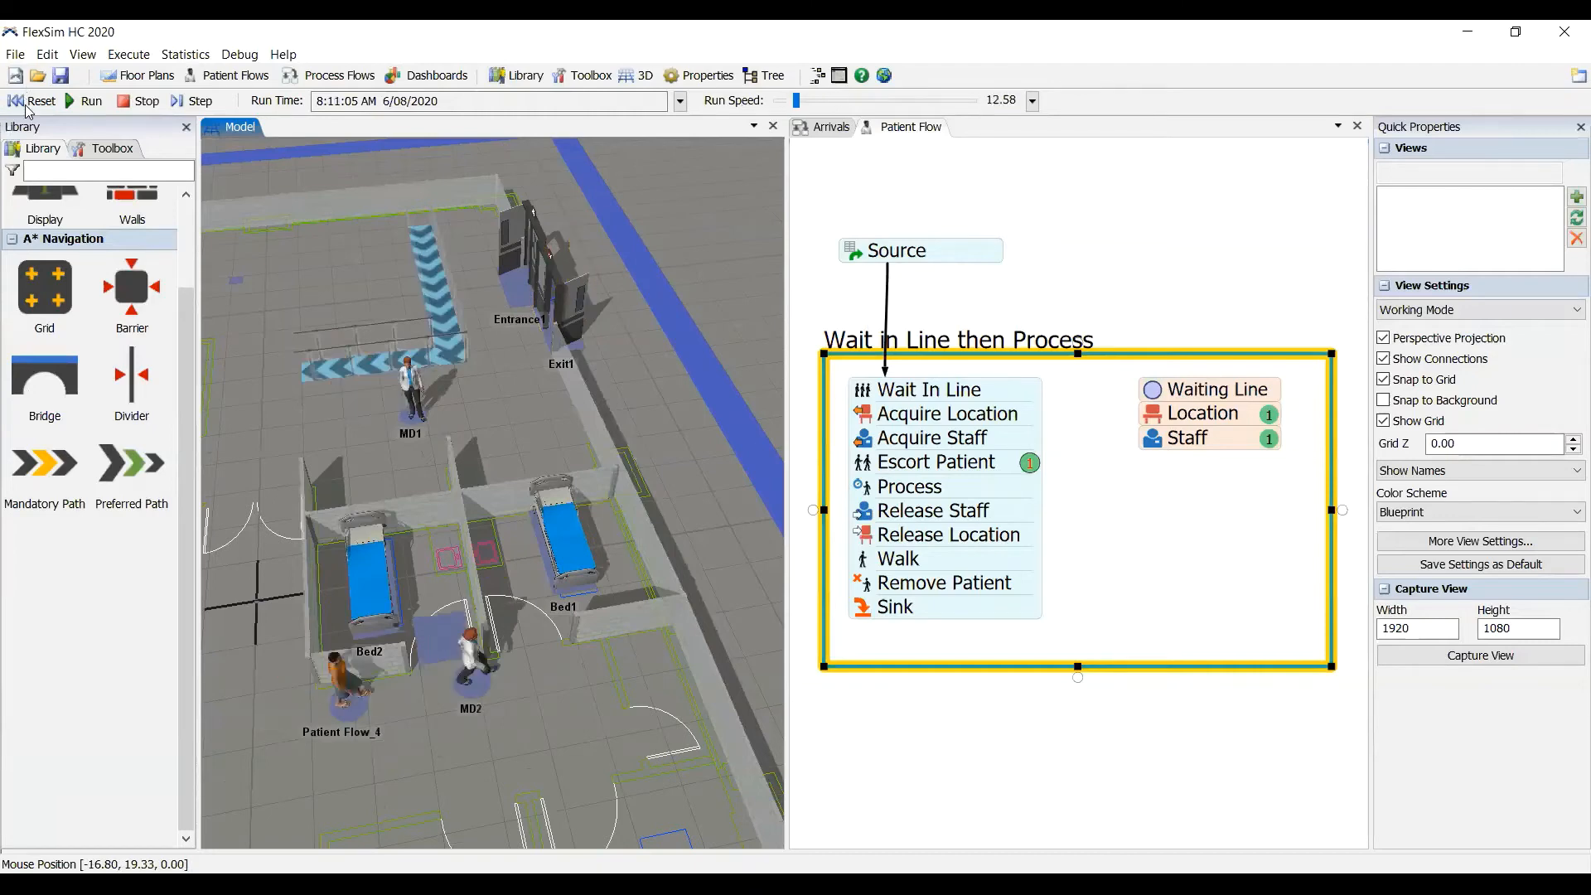
pyautogui.click(31, 101)
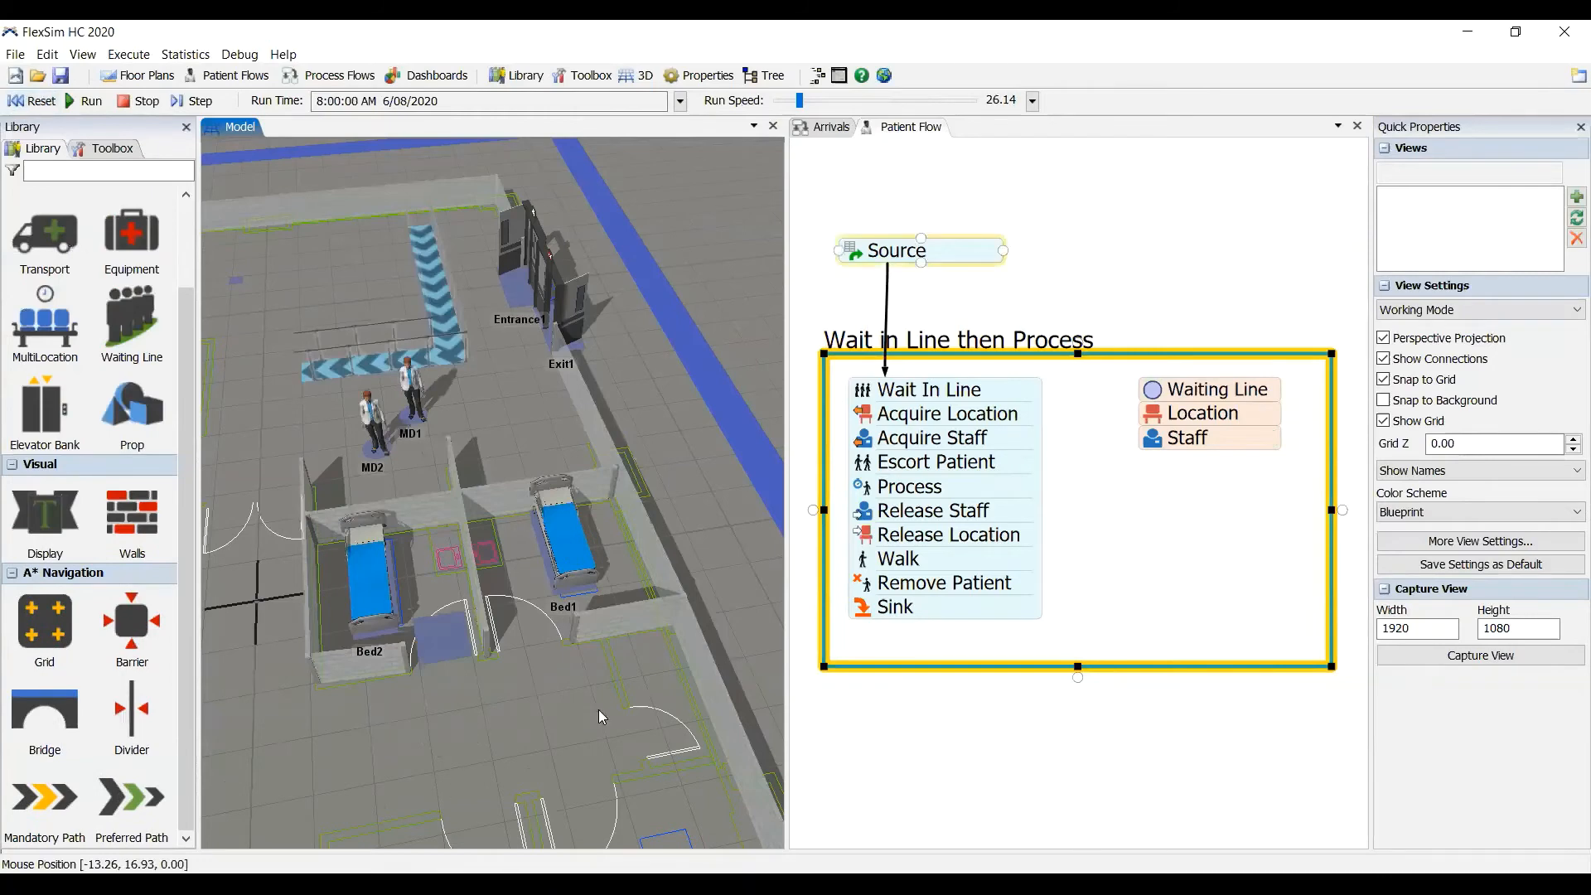
pyautogui.click(837, 290)
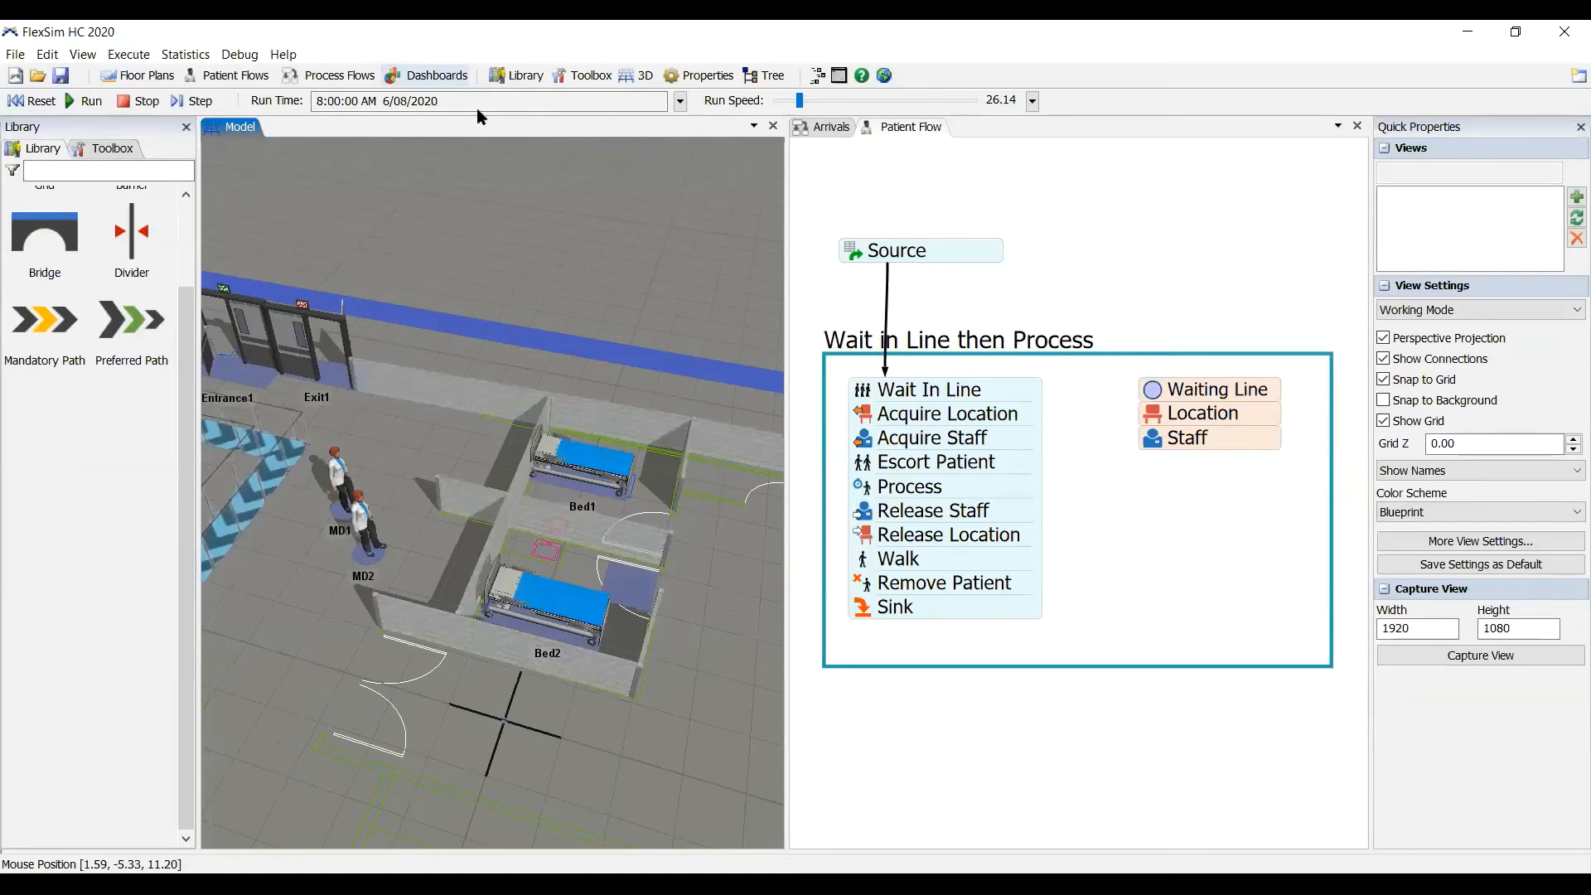
# Step: Add a new dashboard and look through the People, Staff and Location charts available for it
pyautogui.click(432, 75)
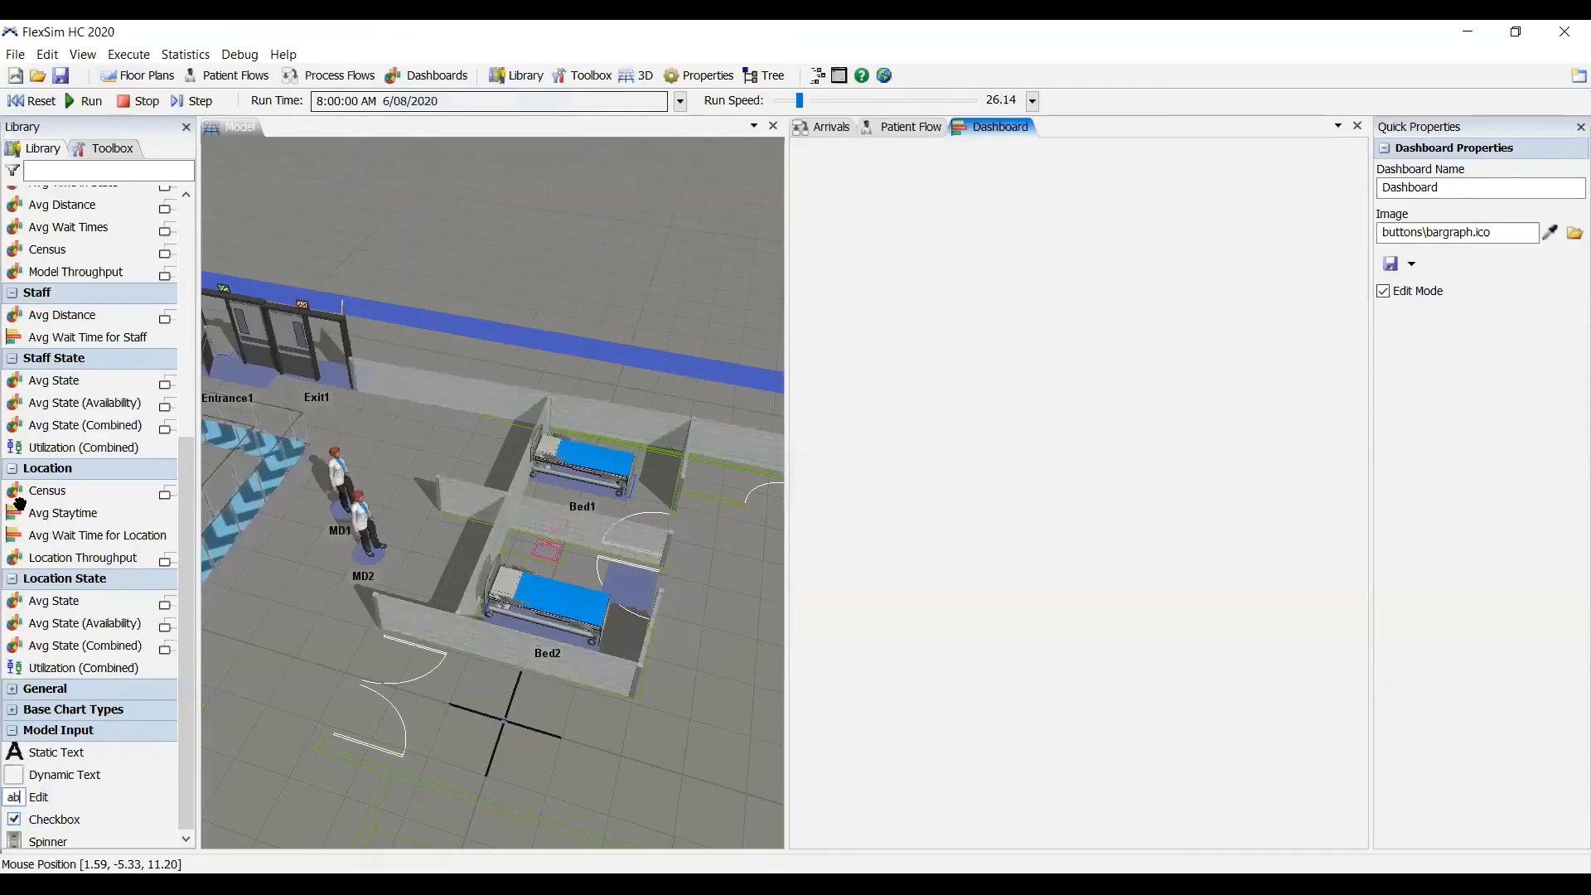
pyautogui.scroll(-6, 14, 494)
pyautogui.scroll(6, 14, 477)
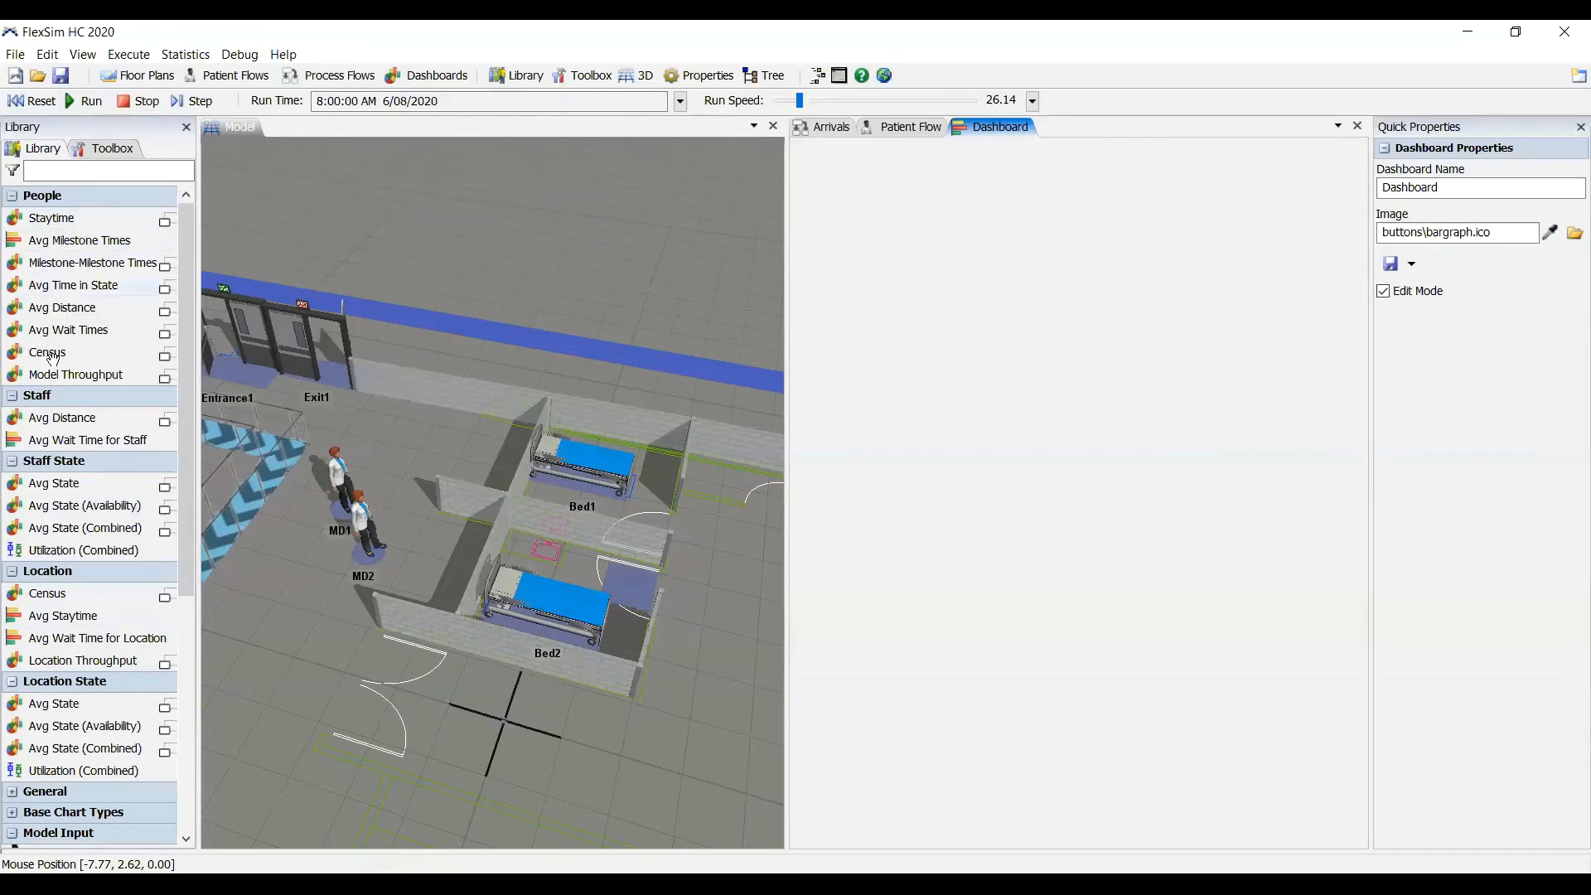
pyautogui.scroll(-2, 63, 369)
pyautogui.scroll(-1, 82, 403)
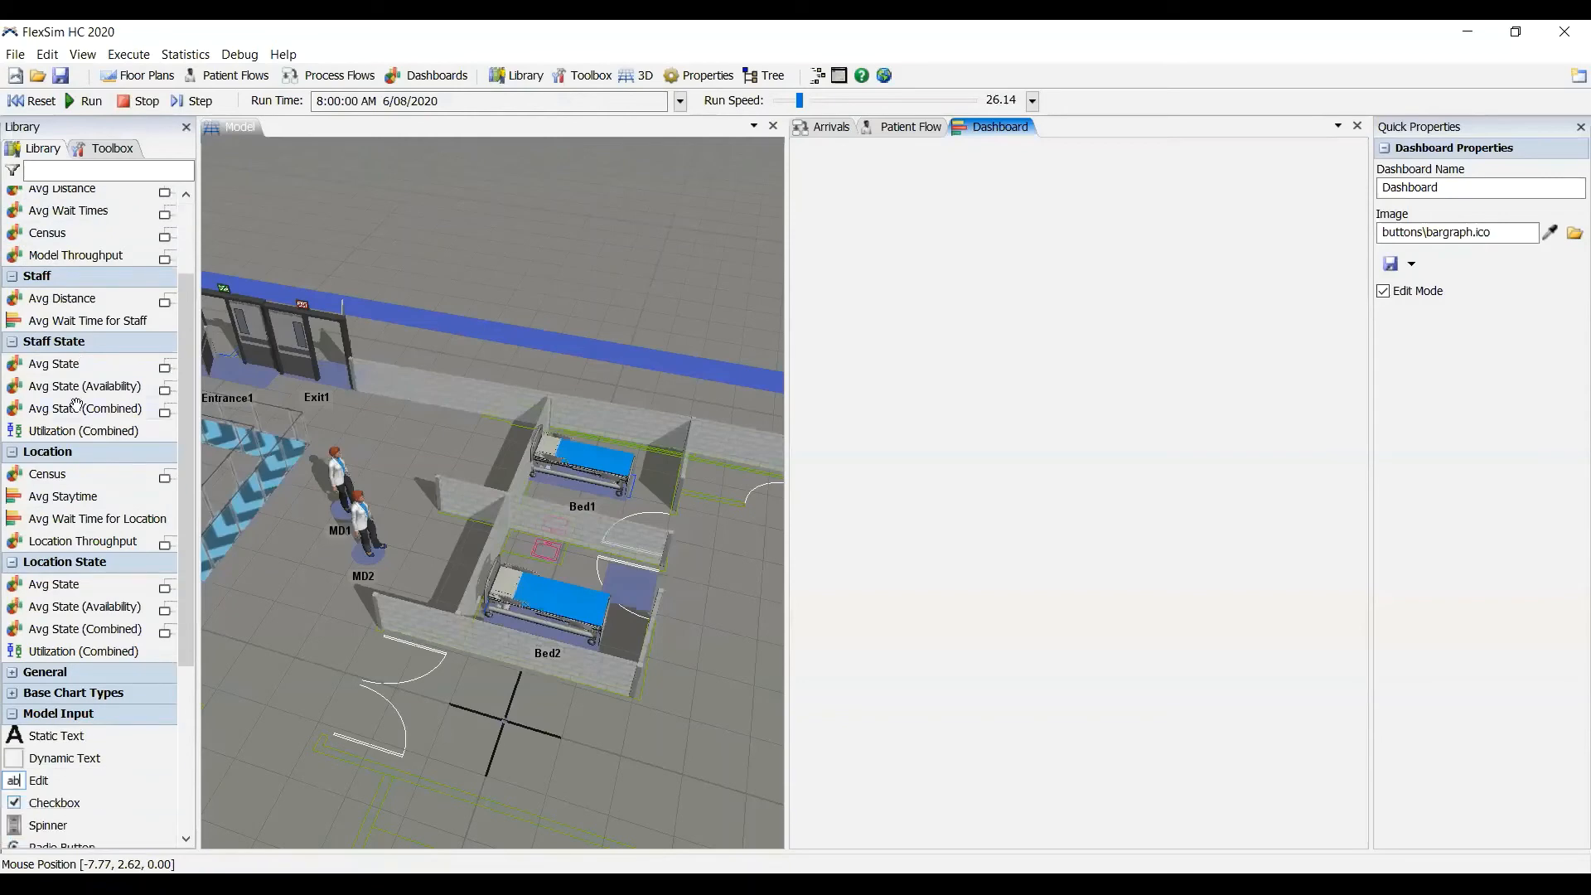
pyautogui.scroll(3, 92, 431)
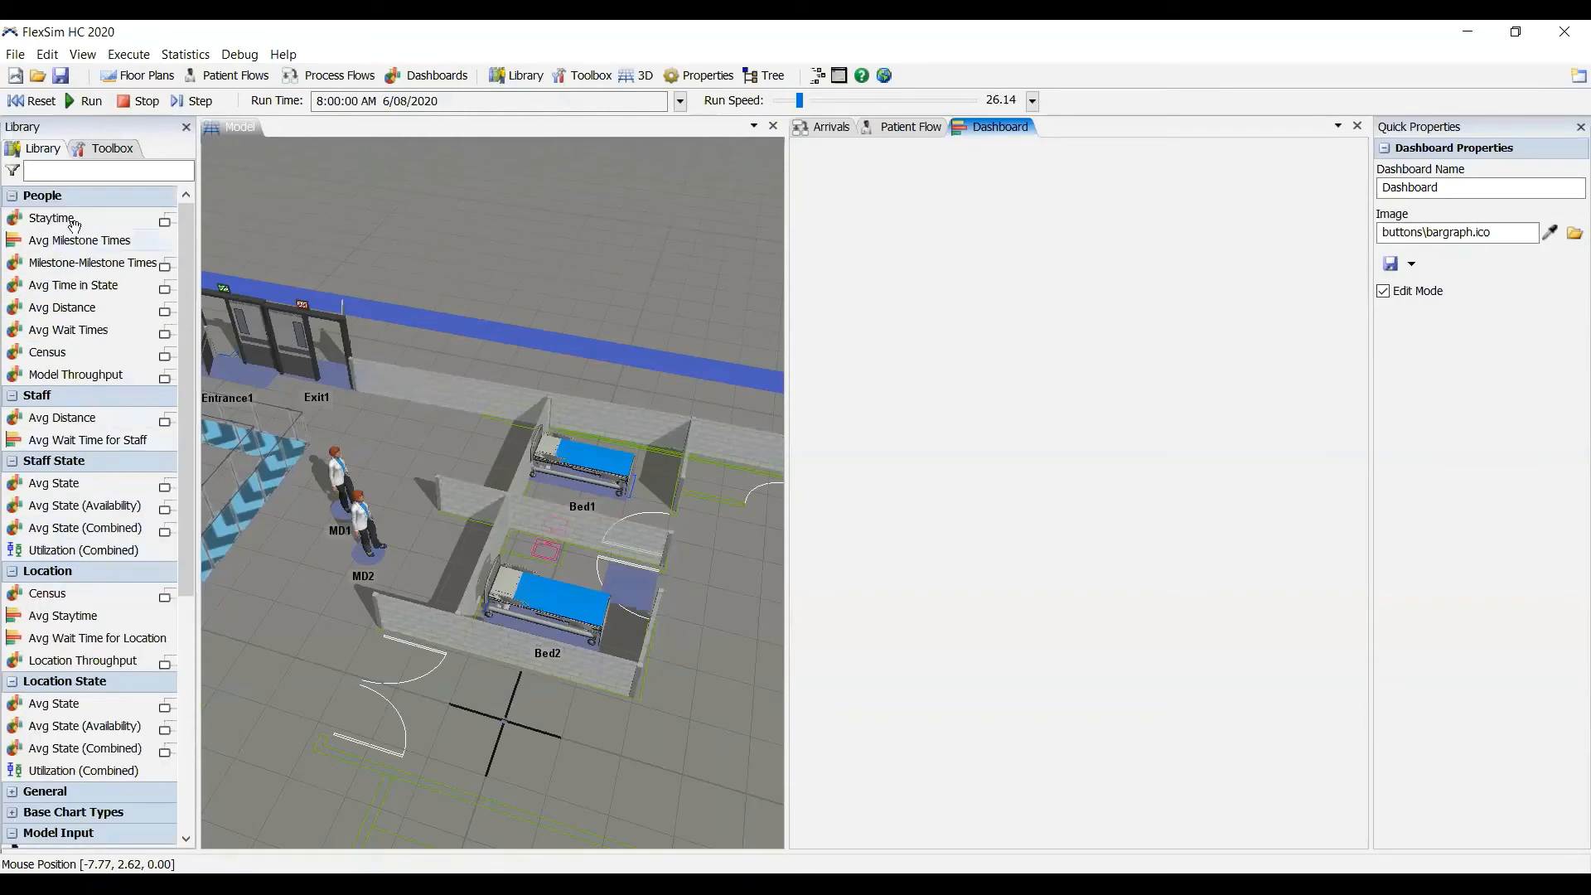
# Step: Add a People Staytime box plot to the dashboard with time units in Minutes, and resize it wider and shorter
pyautogui.moveTo(76, 229)
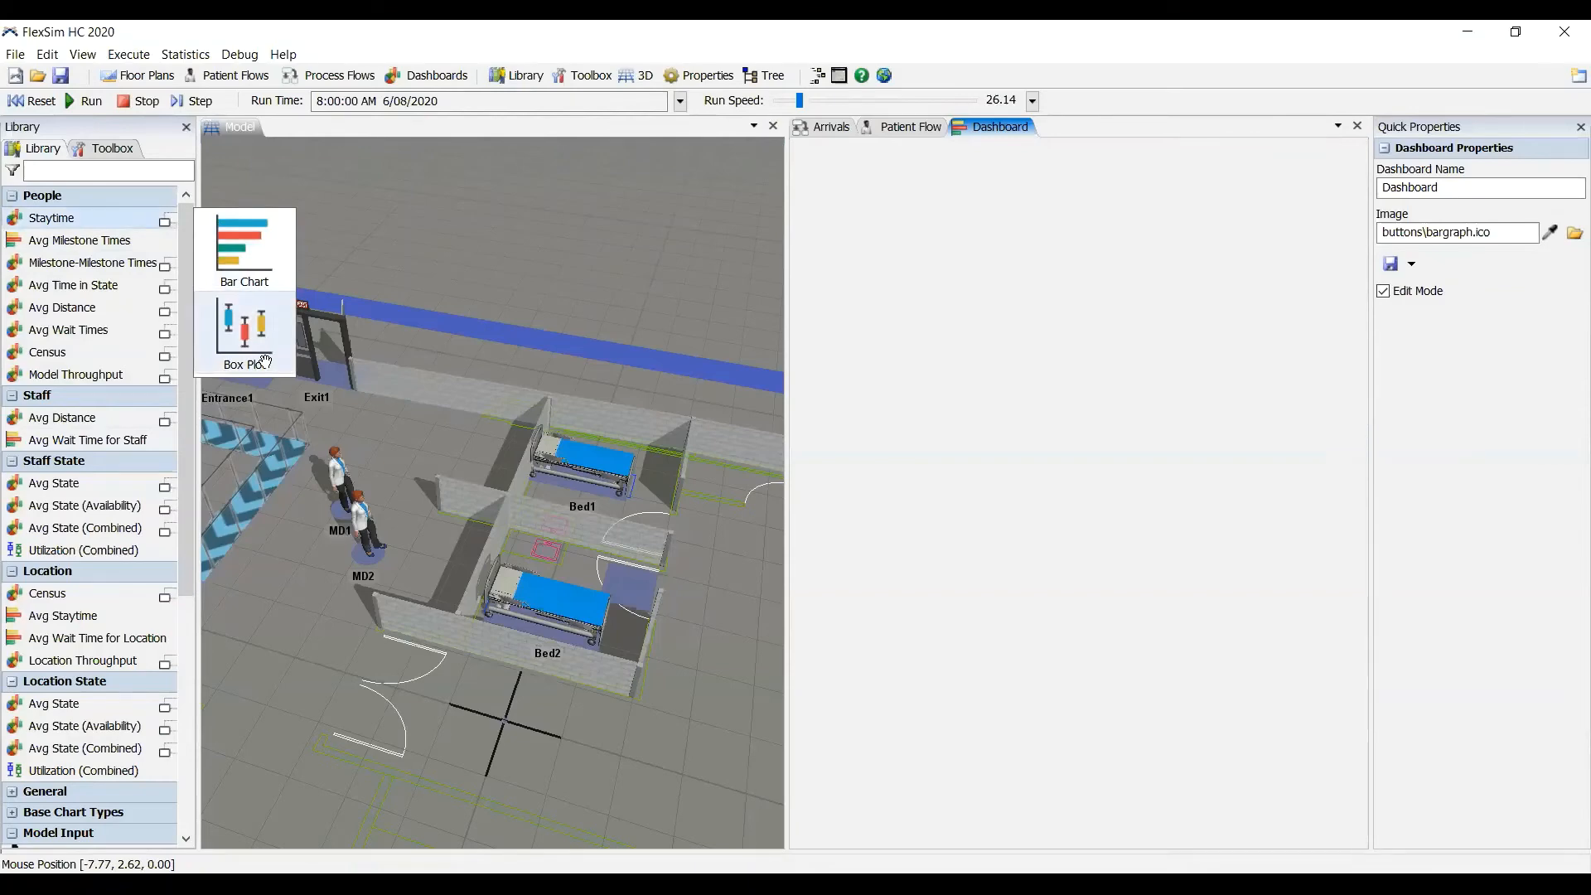
pyautogui.moveTo(264, 361); pyautogui.dragTo(899, 199)
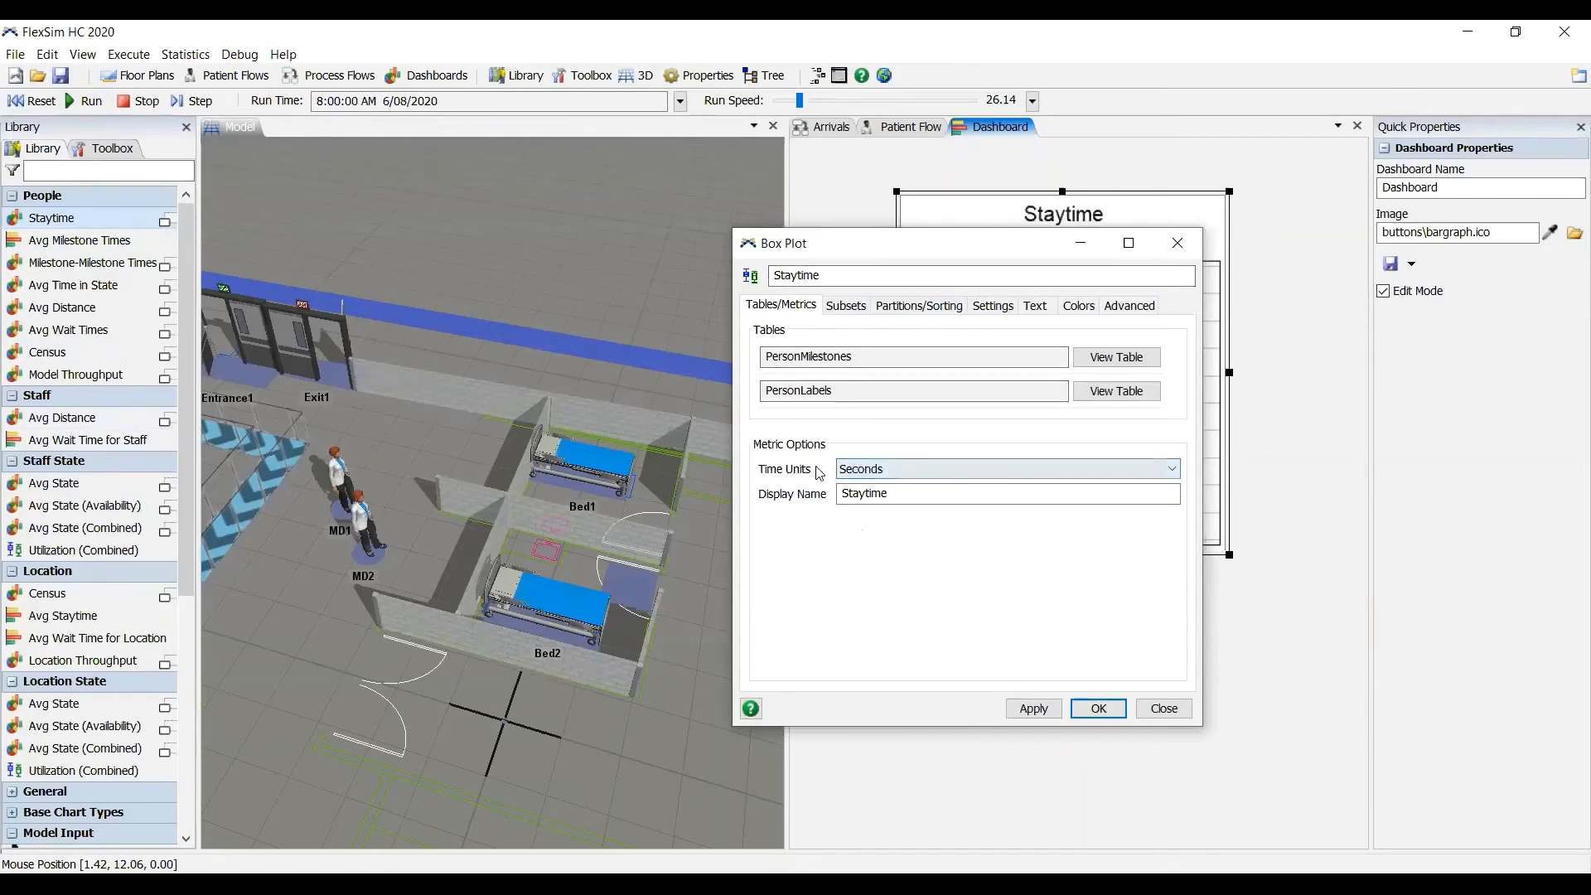
pyautogui.click(871, 470)
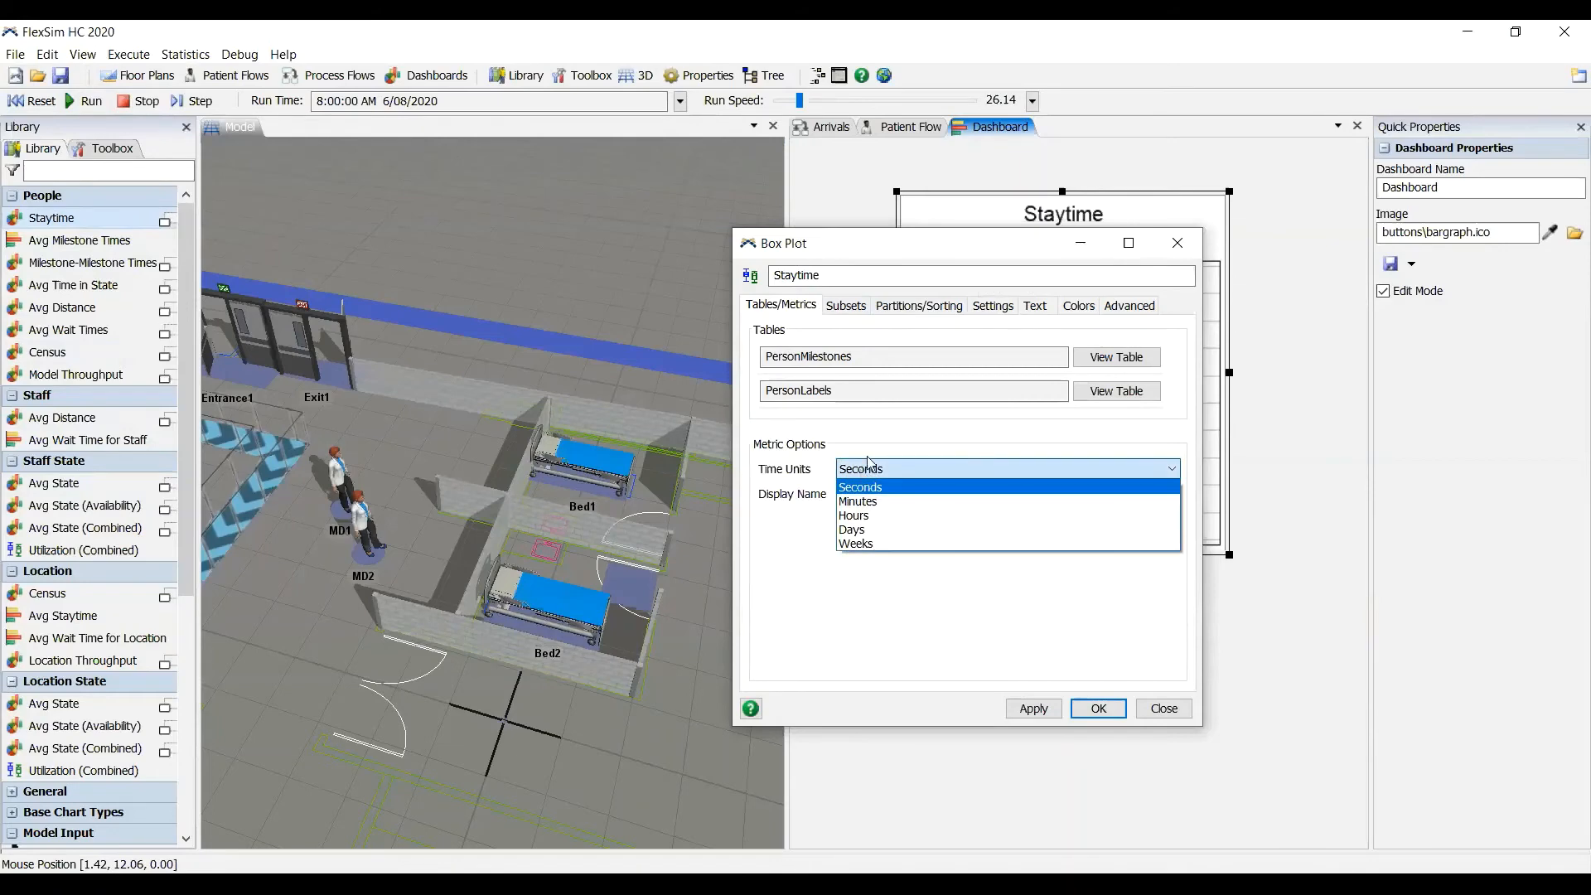
pyautogui.click(879, 501)
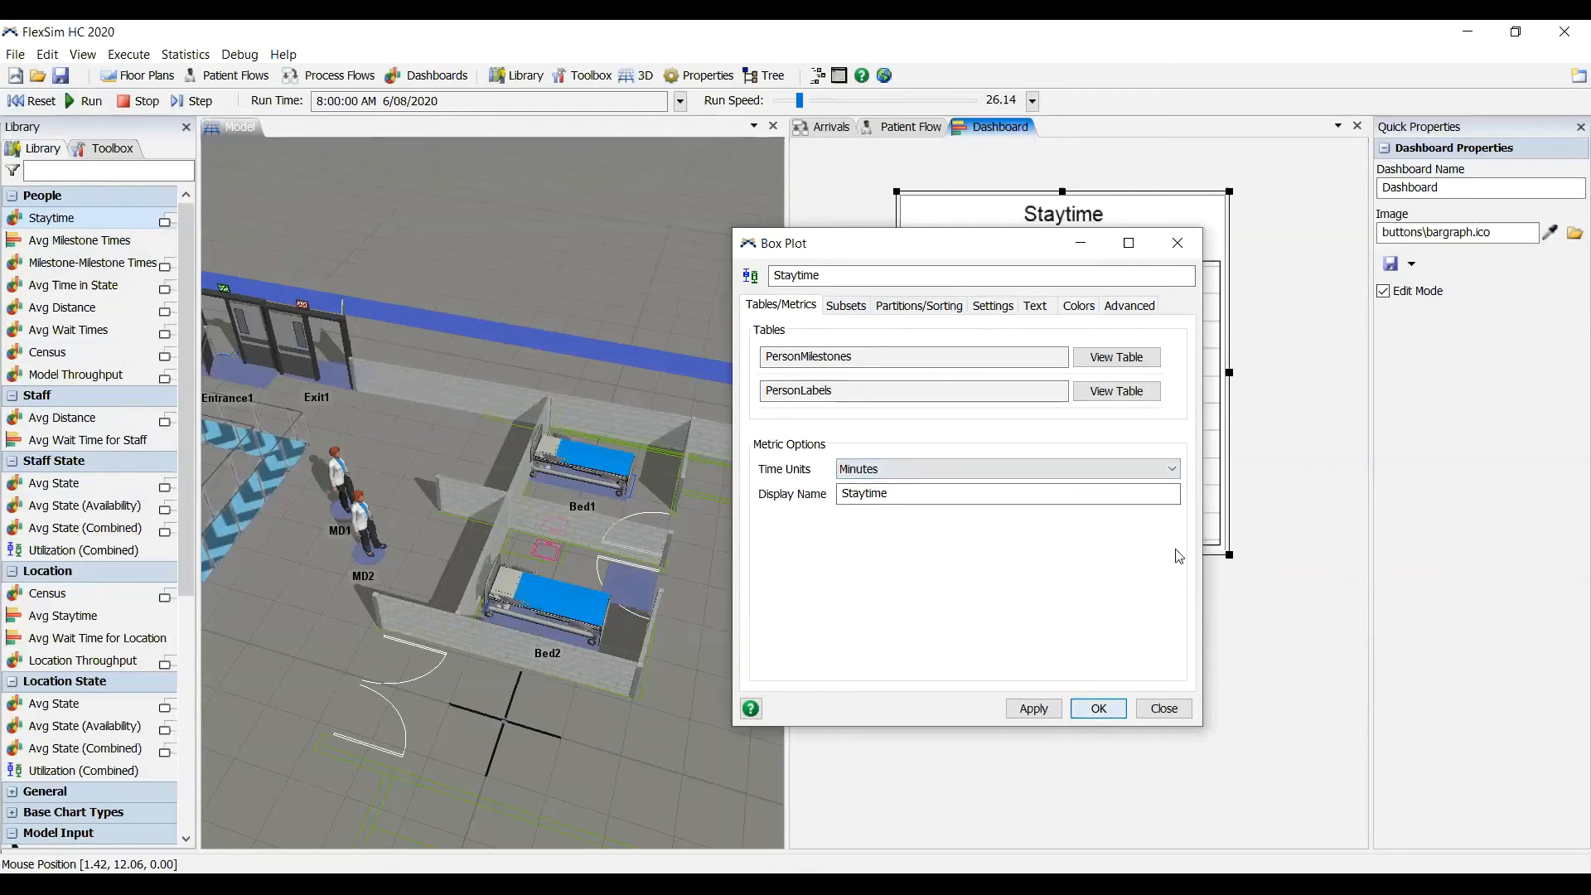
pyautogui.moveTo(1230, 557); pyautogui.dragTo(1311, 405)
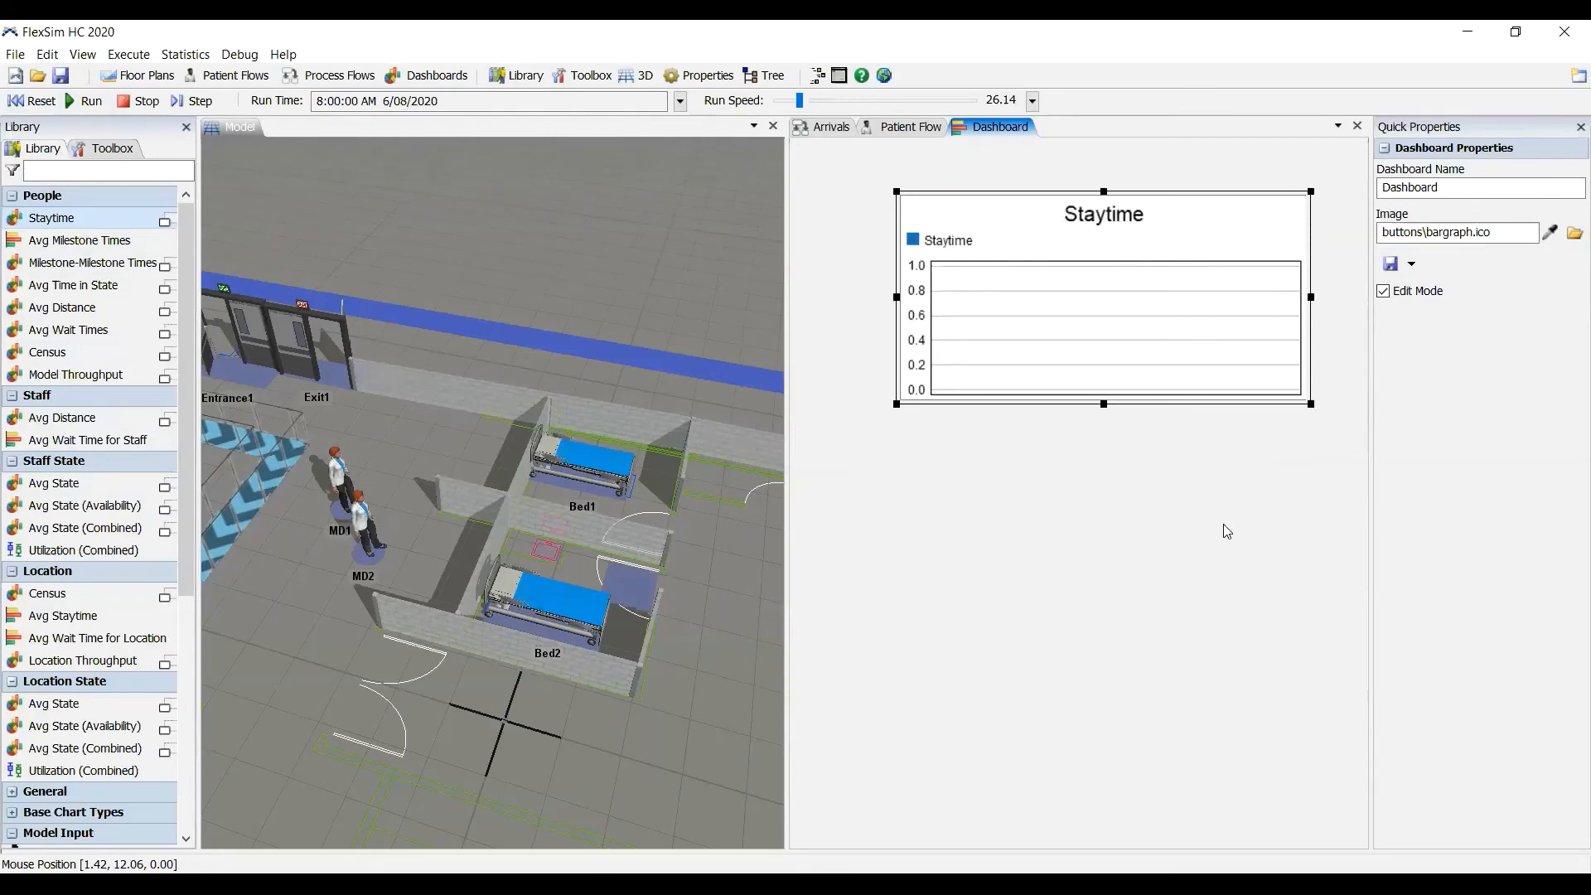
# Step: Run the simulation at speed 1024 with the Staytime chart in the dashboard's upper-left corner, and inspect the box plot's statistics
pyautogui.click(86, 101)
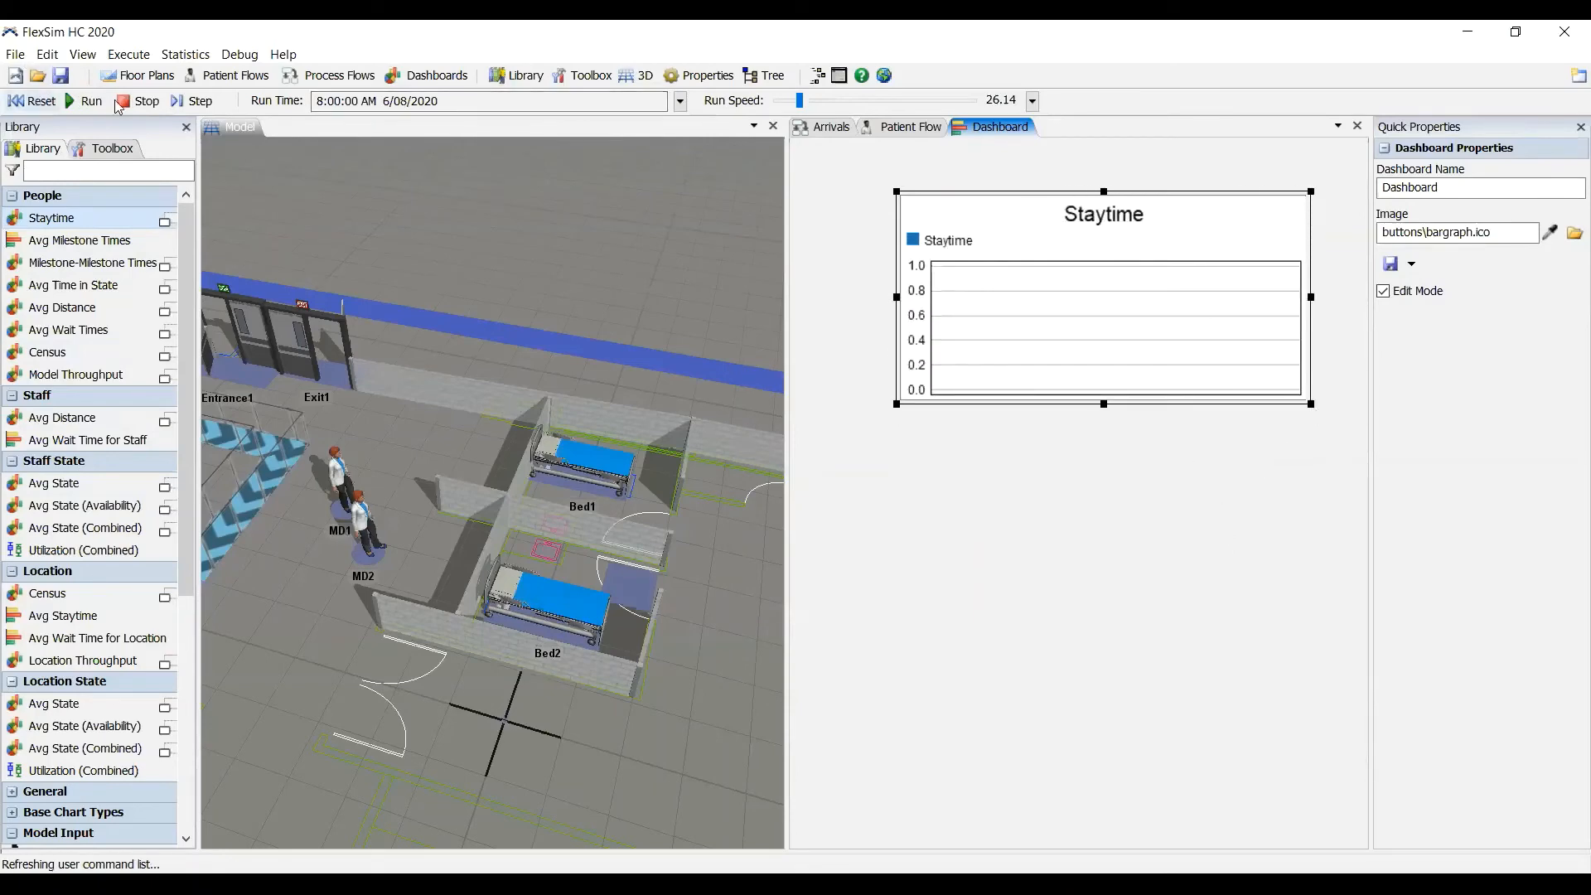
pyautogui.moveTo(1129, 206); pyautogui.dragTo(870, 100)
pyautogui.click(870, 100)
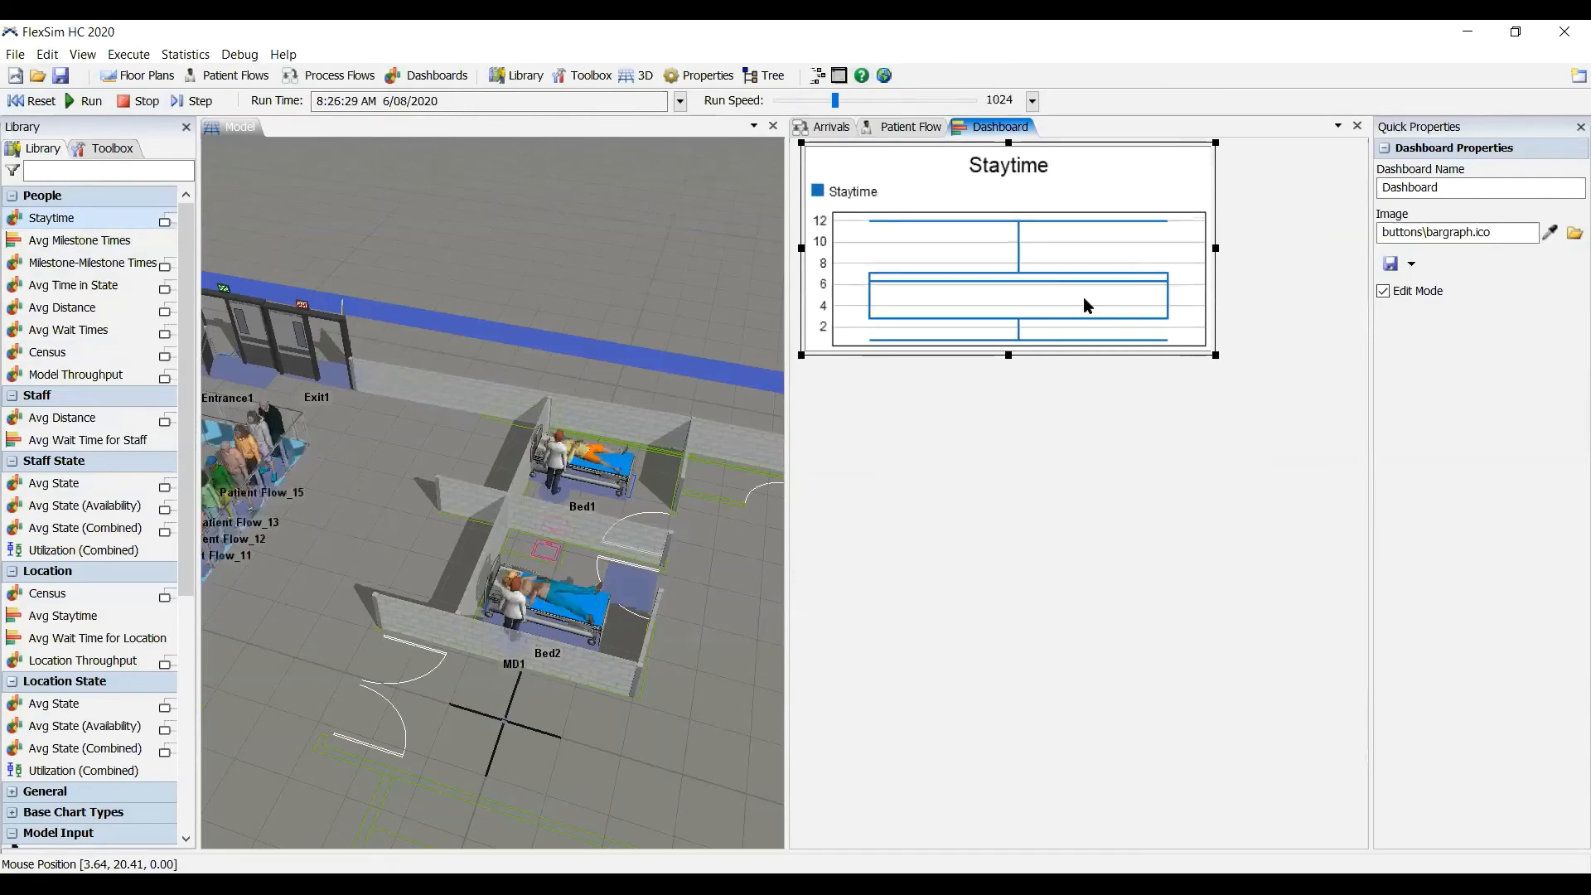
pyautogui.moveTo(1083, 298)
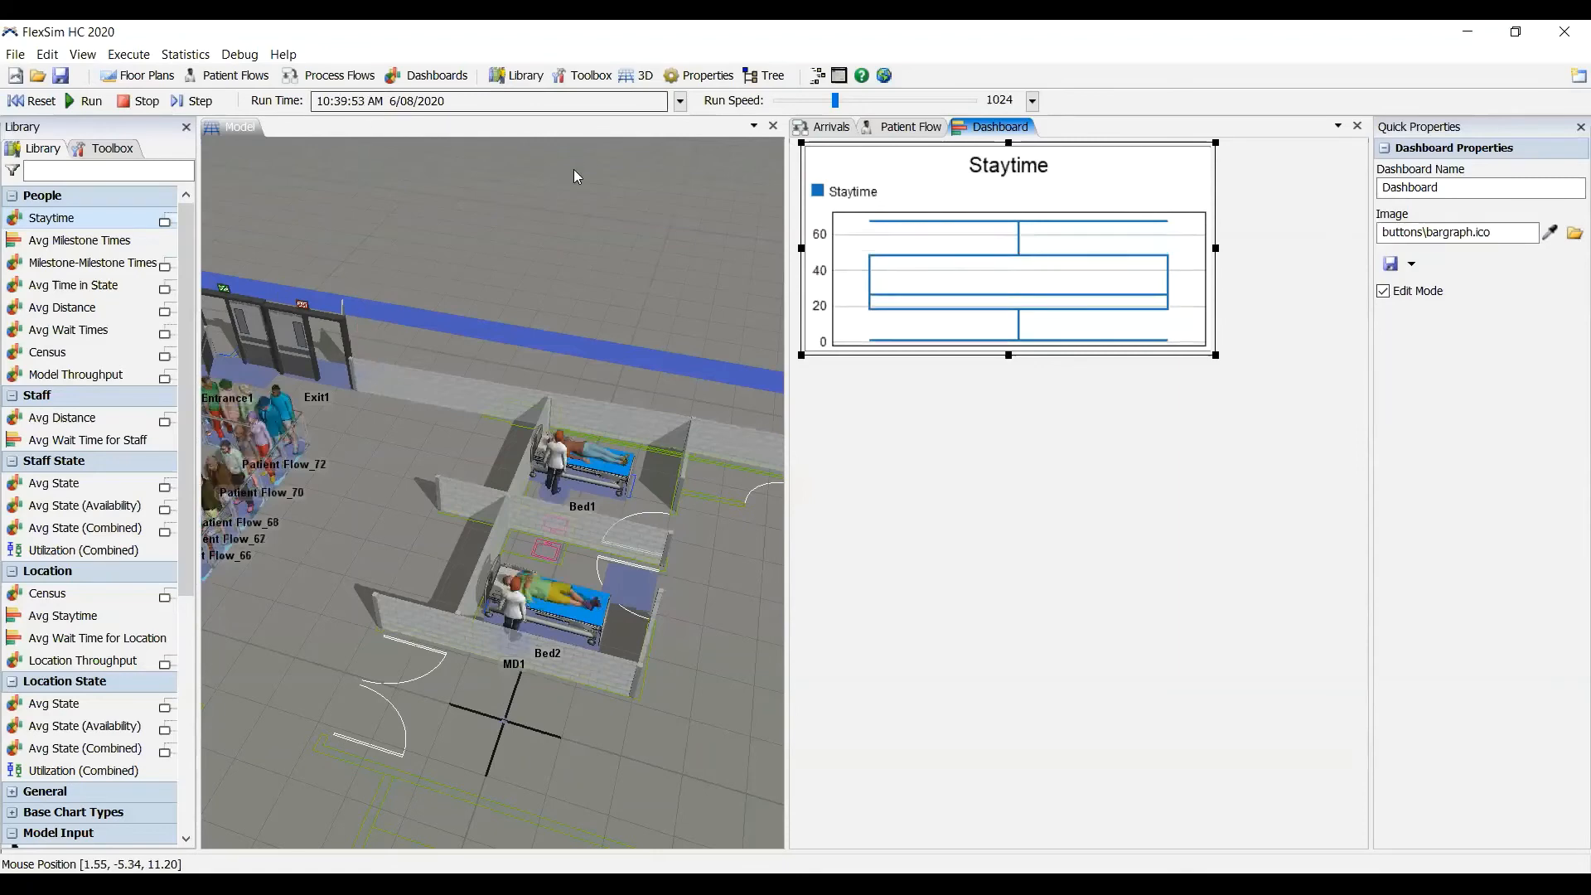
pyautogui.moveTo(925, 249)
pyautogui.moveTo(991, 245)
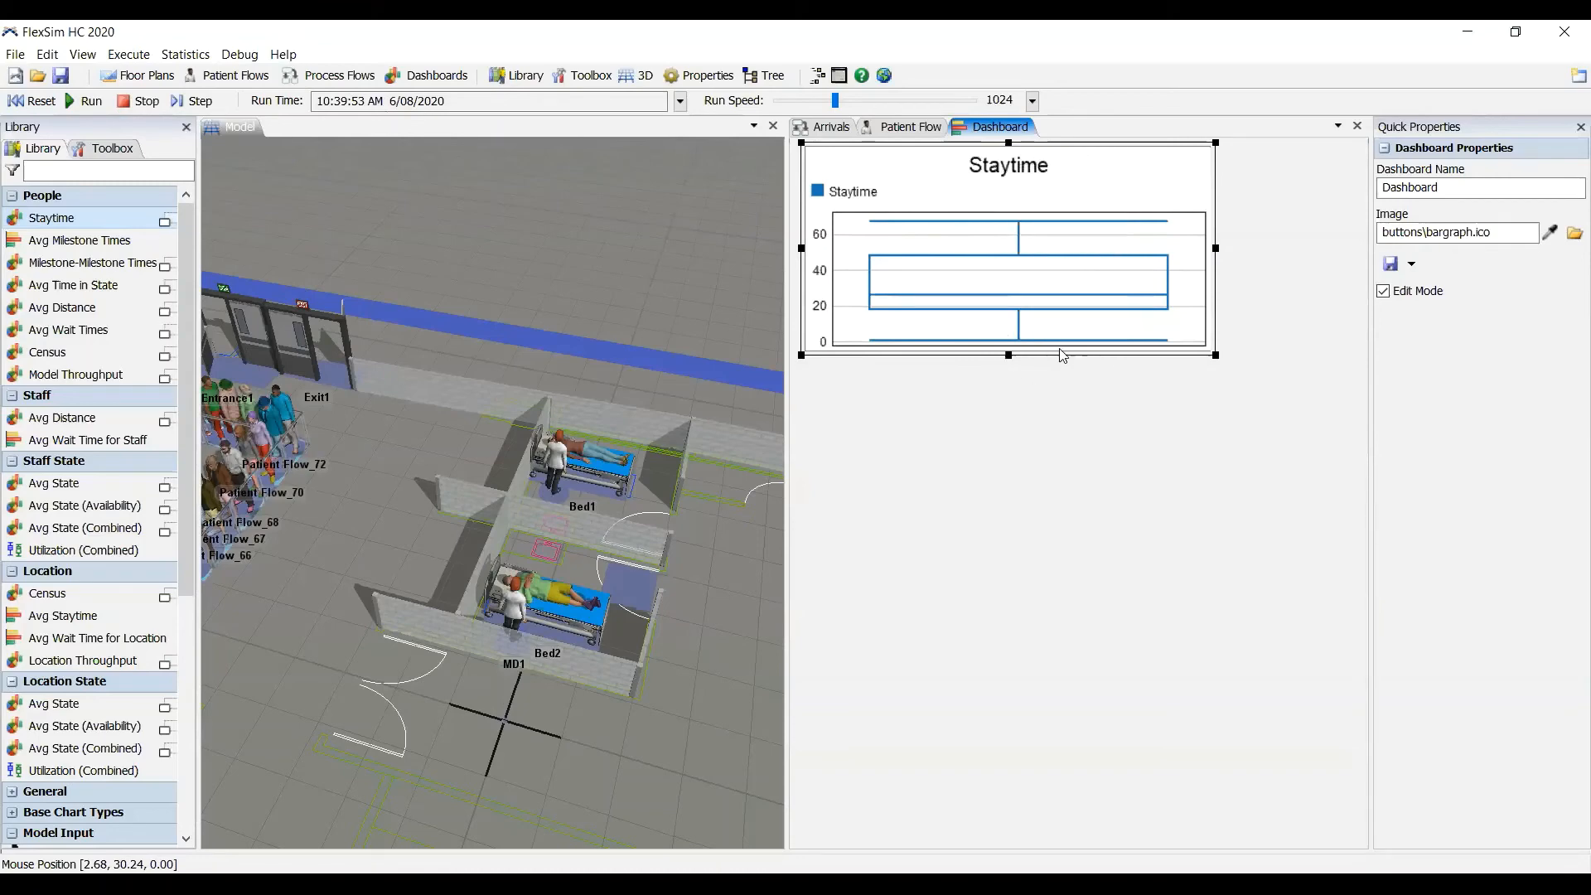
pyautogui.moveTo(1064, 339)
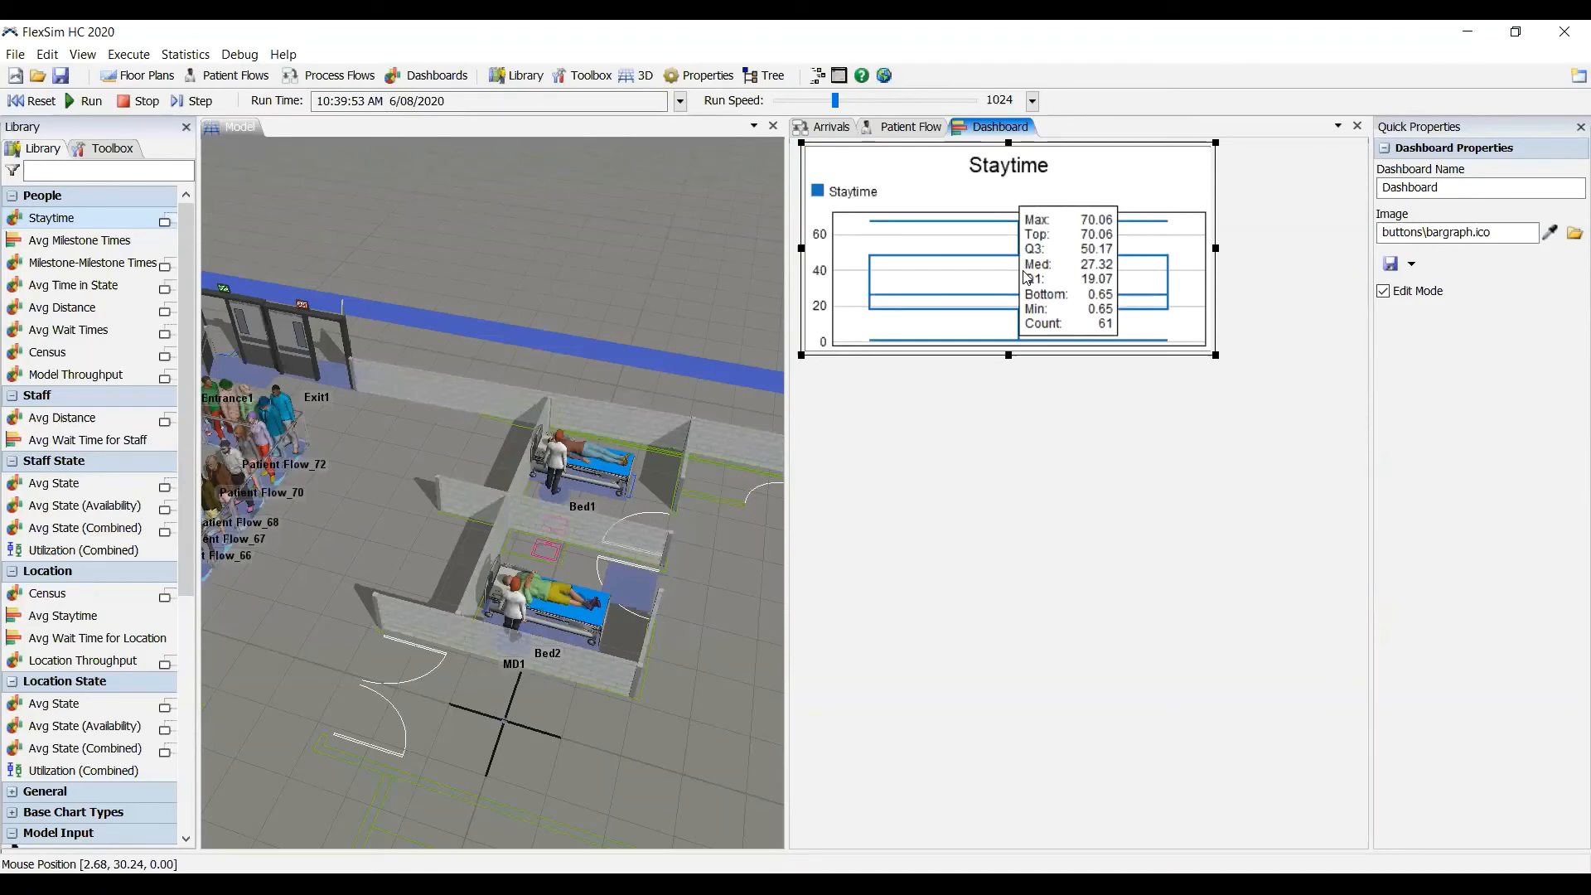
# Step: Add a Staff Avg Distance bar chart in Meters below the Staytime chart and resize it wide and short
pyautogui.click(95, 417)
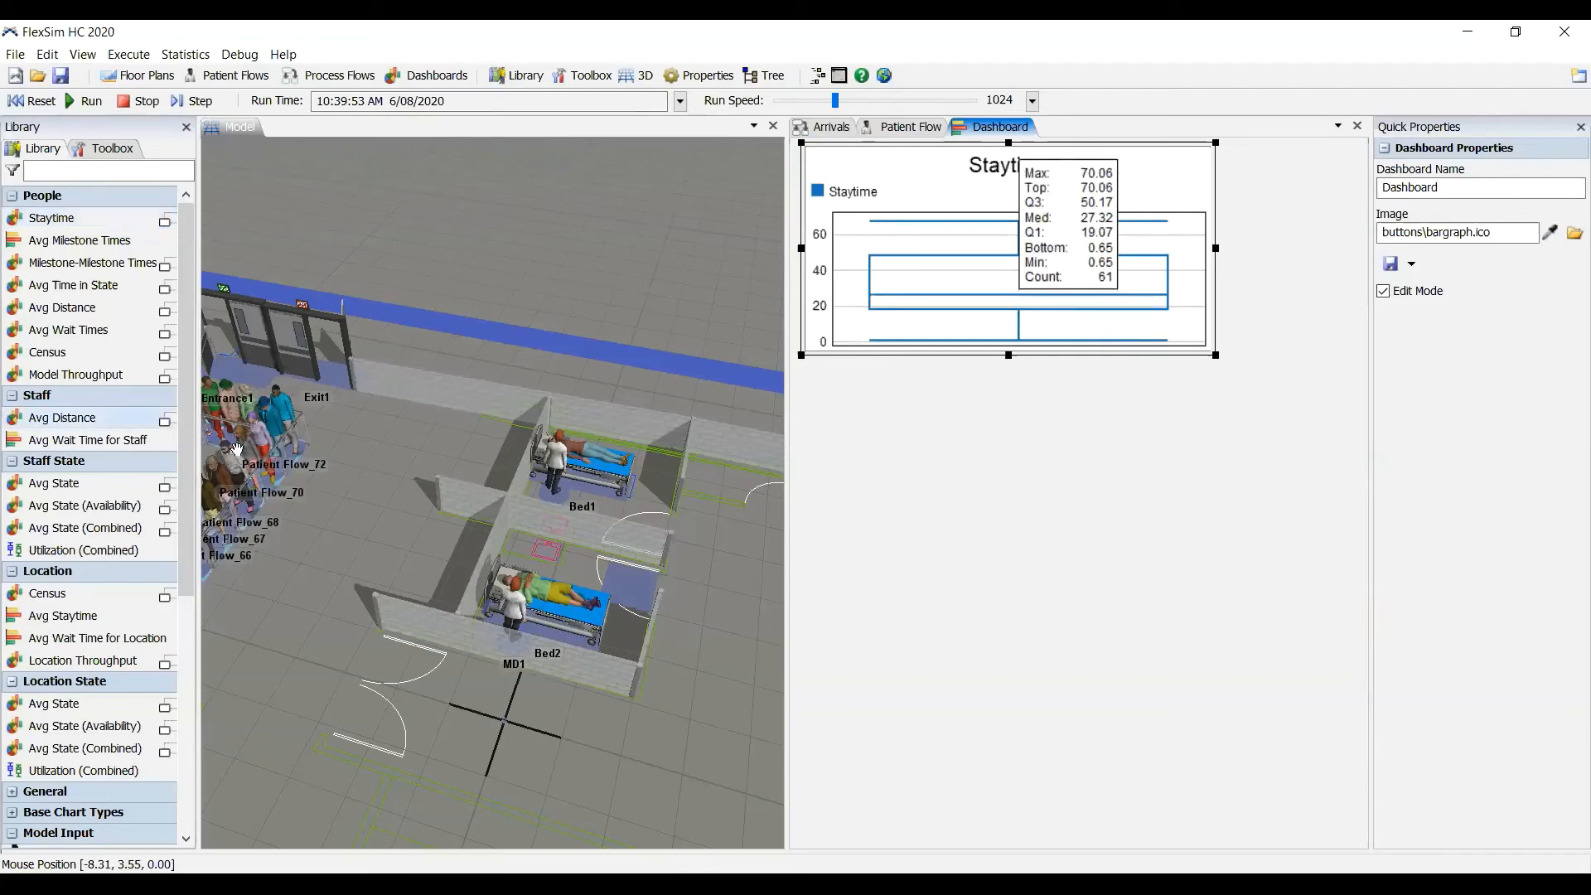
pyautogui.moveTo(237, 449); pyautogui.dragTo(807, 412)
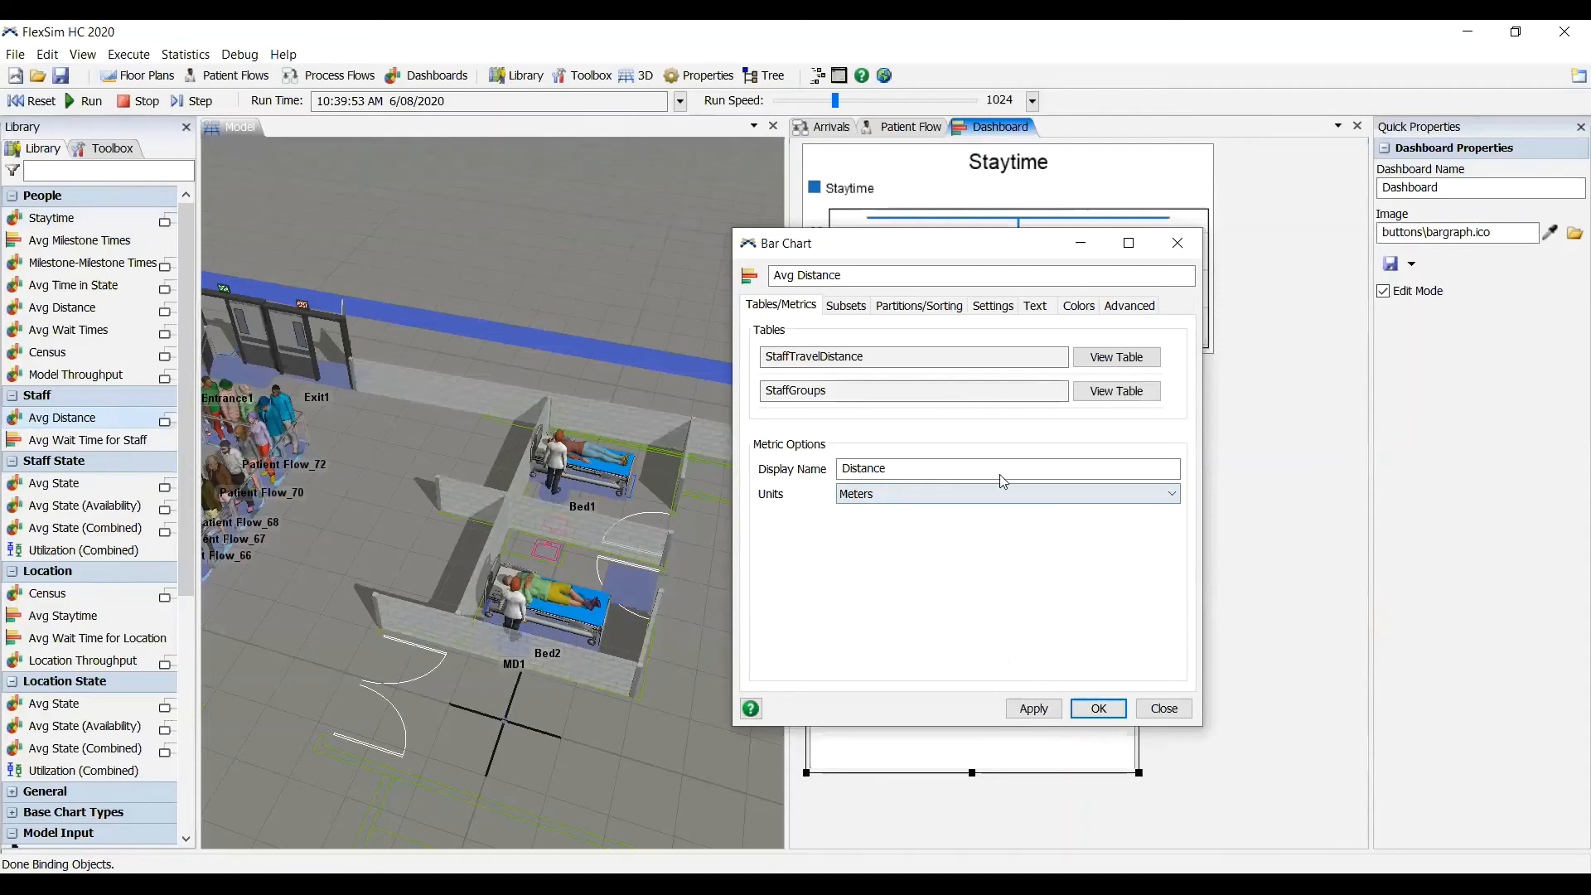
pyautogui.press('Return')
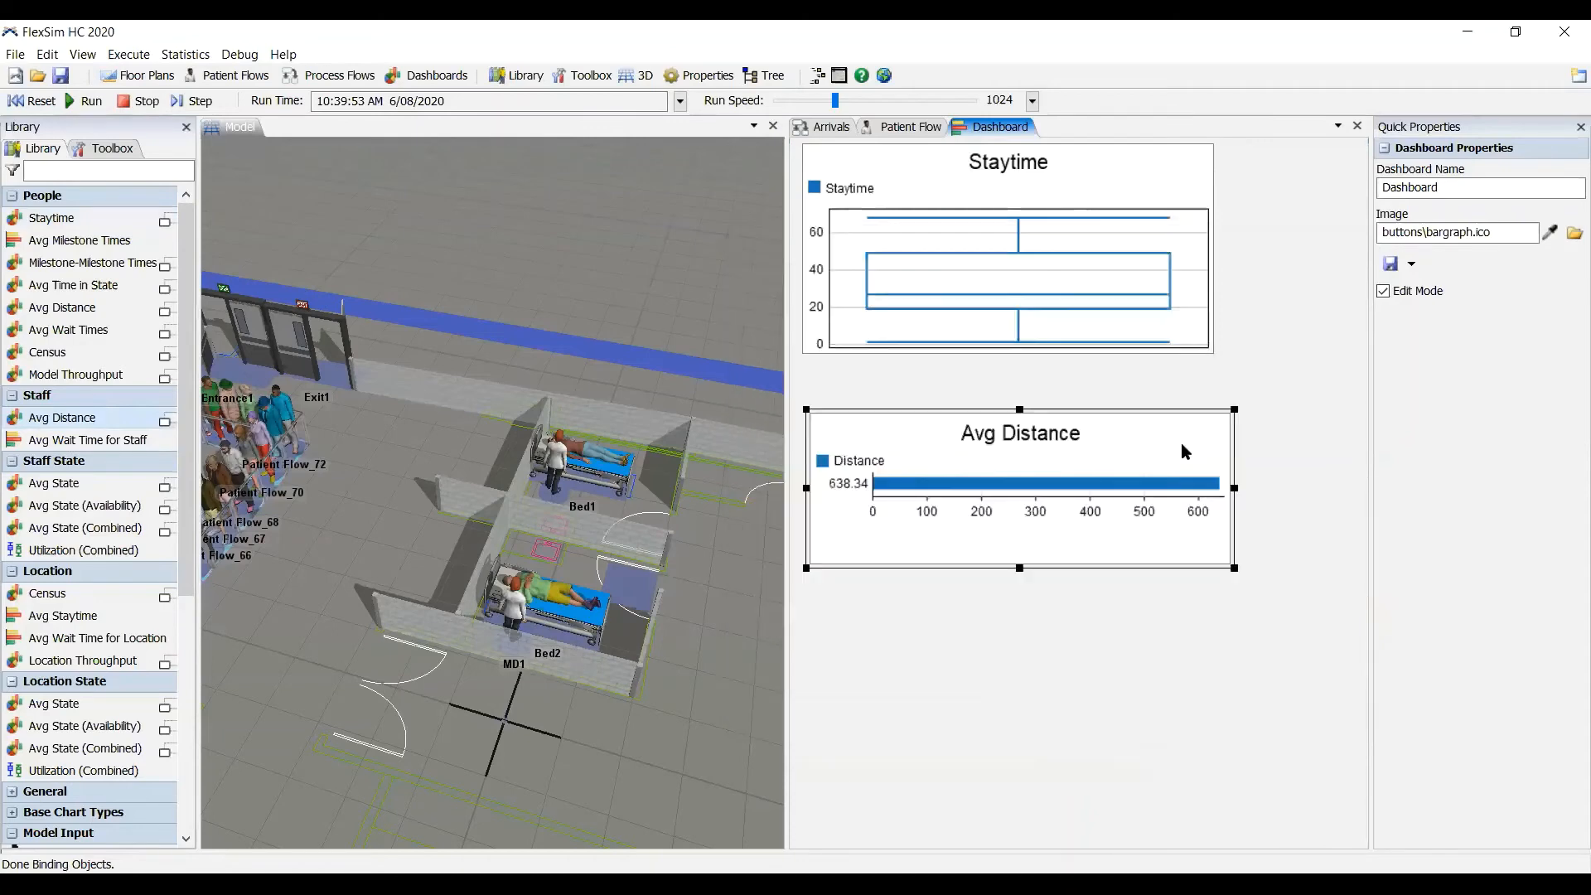
# Step: Partition the Avg Distance chart by the single column StaffTravelDistance.Staff, in ascending order
pyautogui.doubleClick(1182, 444)
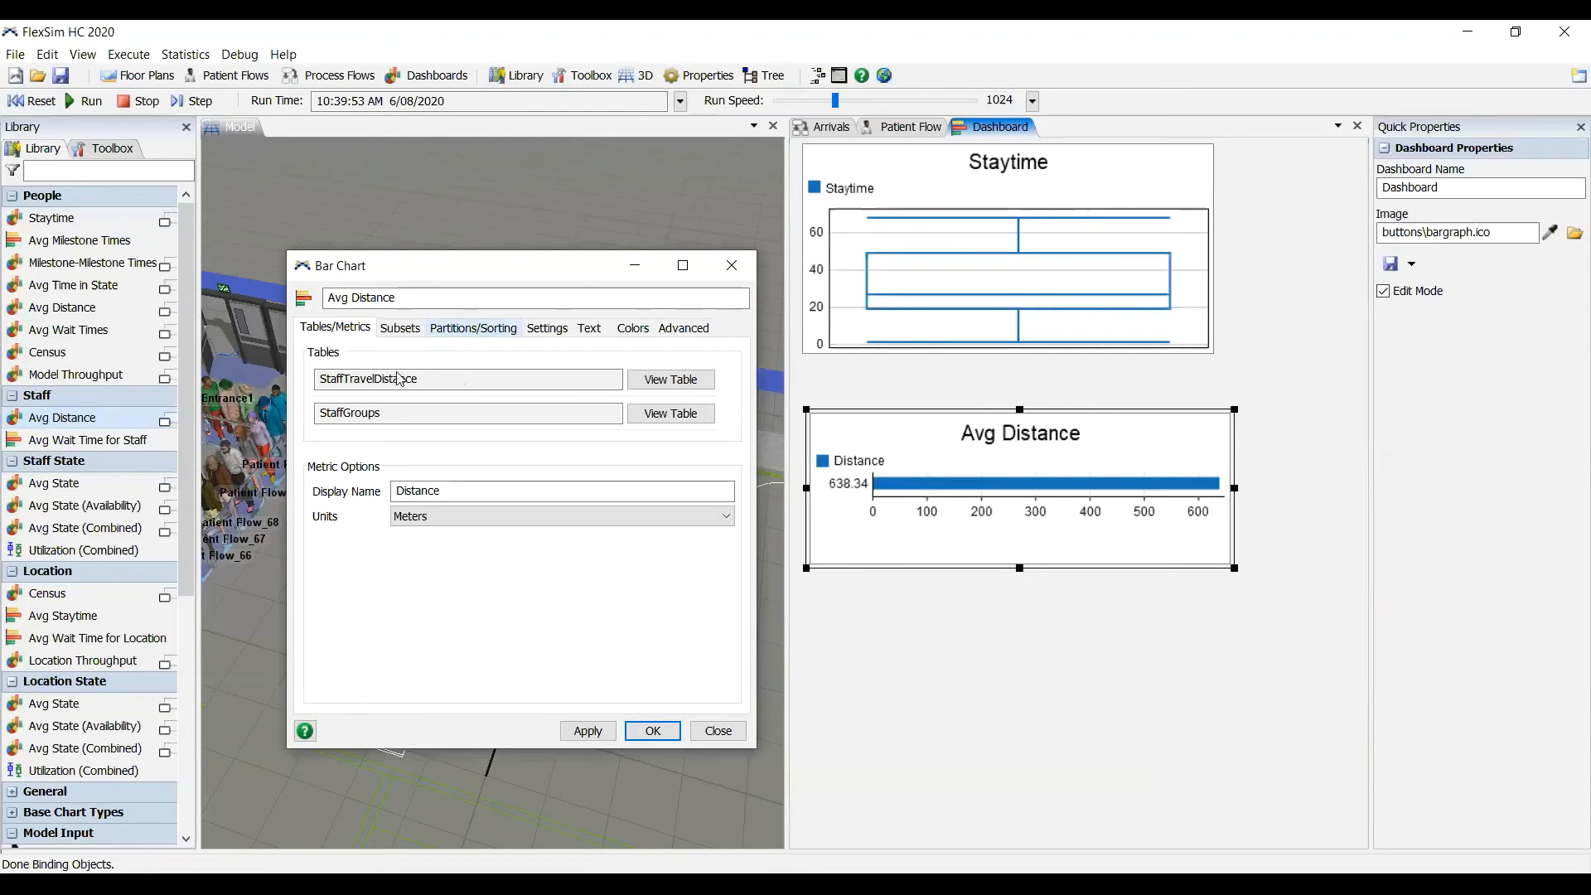
pyautogui.click(473, 328)
pyautogui.click(331, 368)
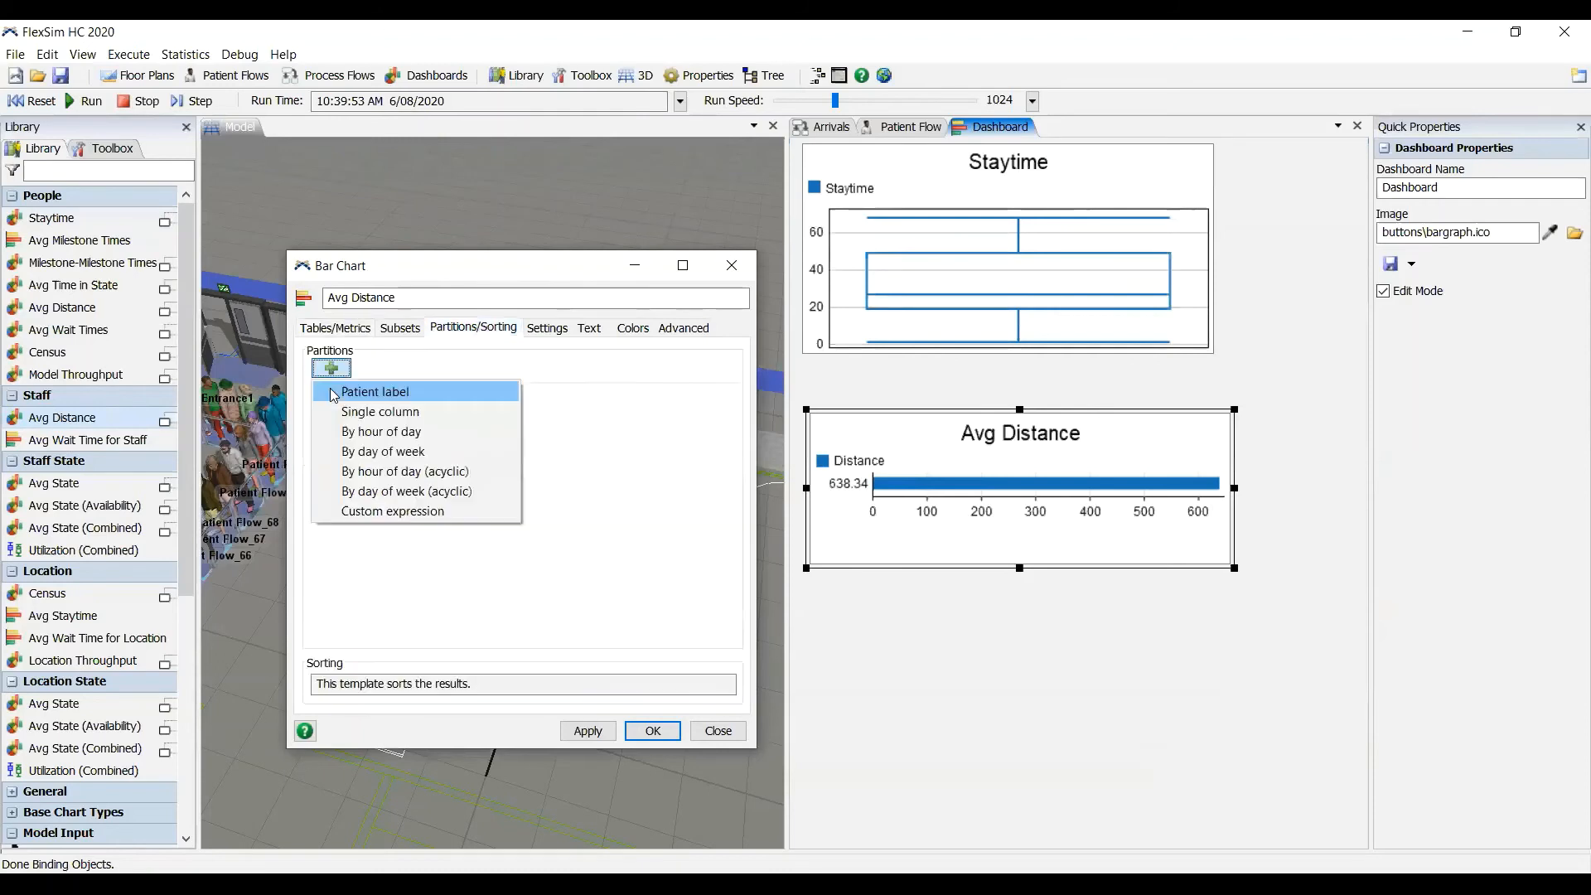
pyautogui.click(368, 413)
pyautogui.click(575, 429)
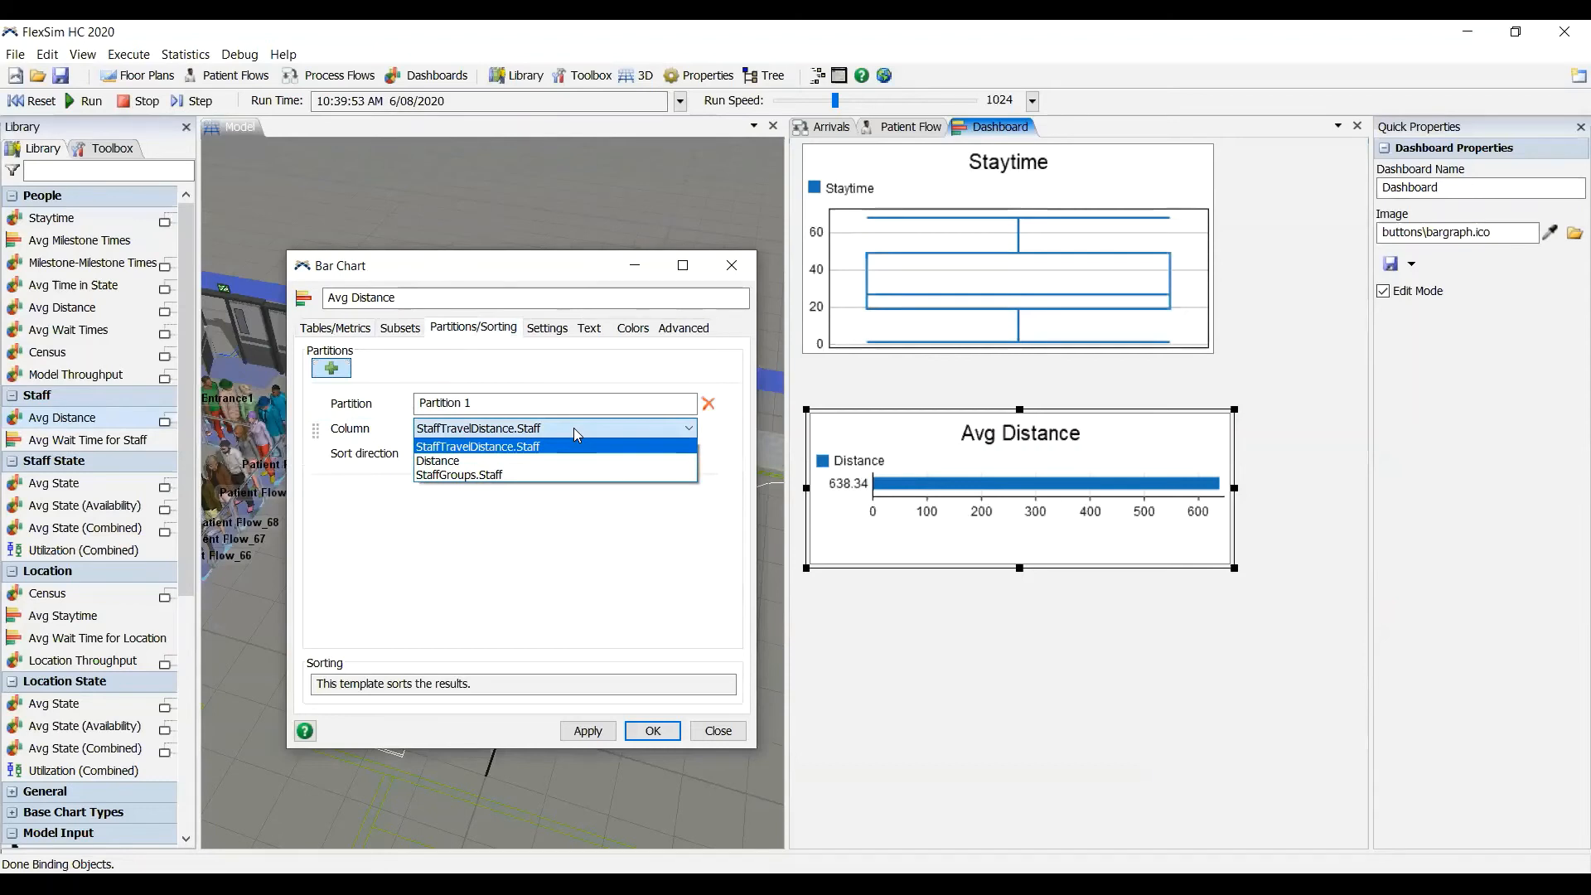
pyautogui.click(574, 428)
pyautogui.click(589, 738)
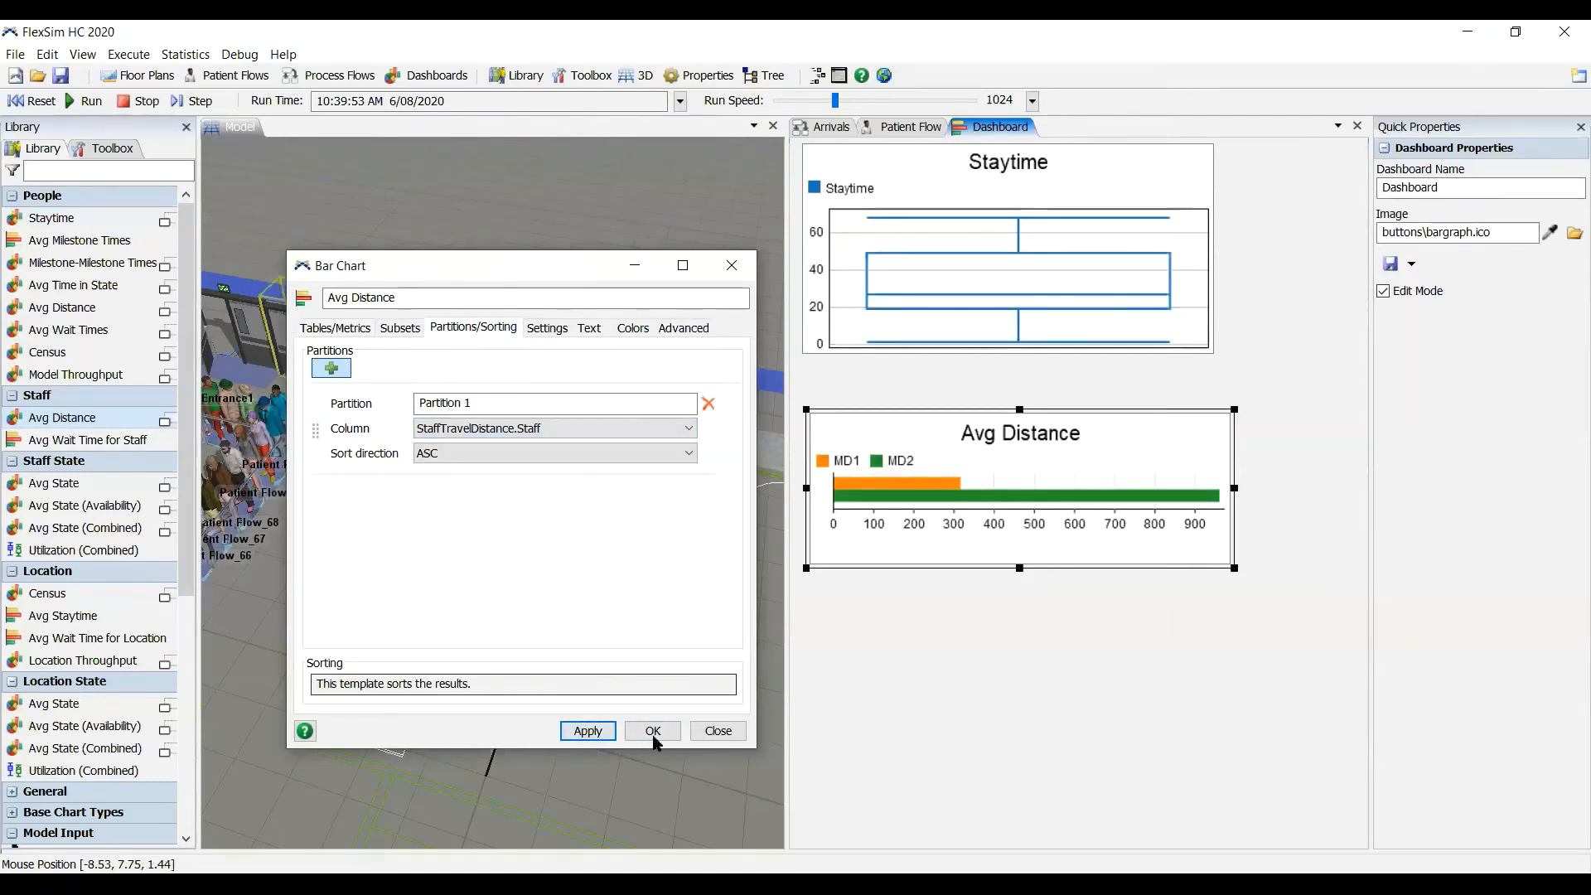
# Step: Compare the travel distances of MD1 and MD2, and align the Avg Distance chart directly beneath the Staytime chart
pyautogui.click(914, 495)
pyautogui.moveTo(934, 481)
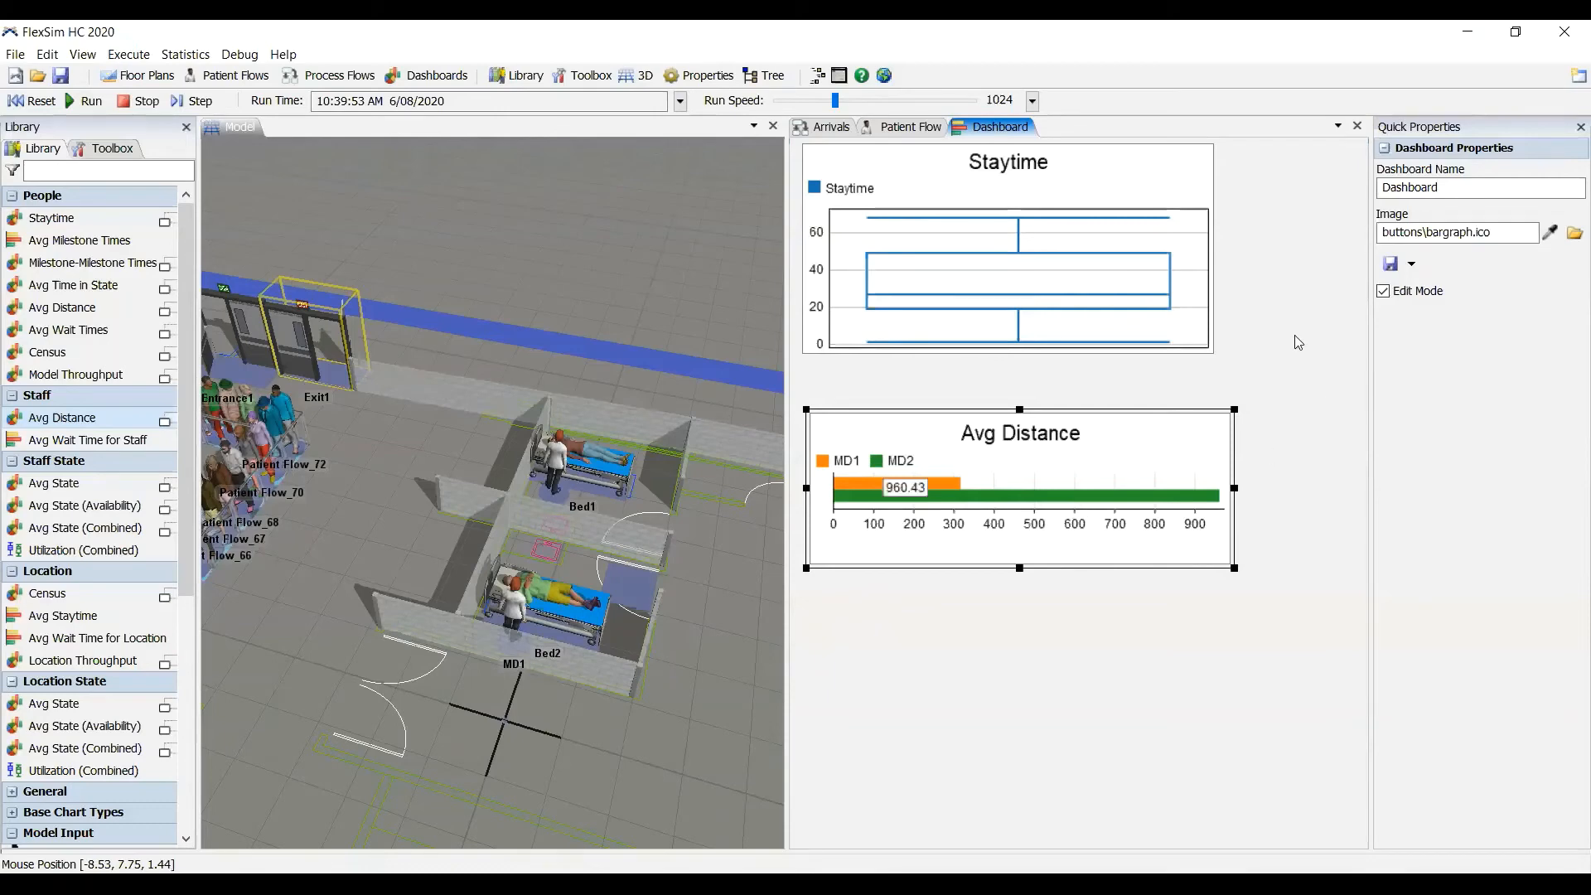
pyautogui.click(1284, 371)
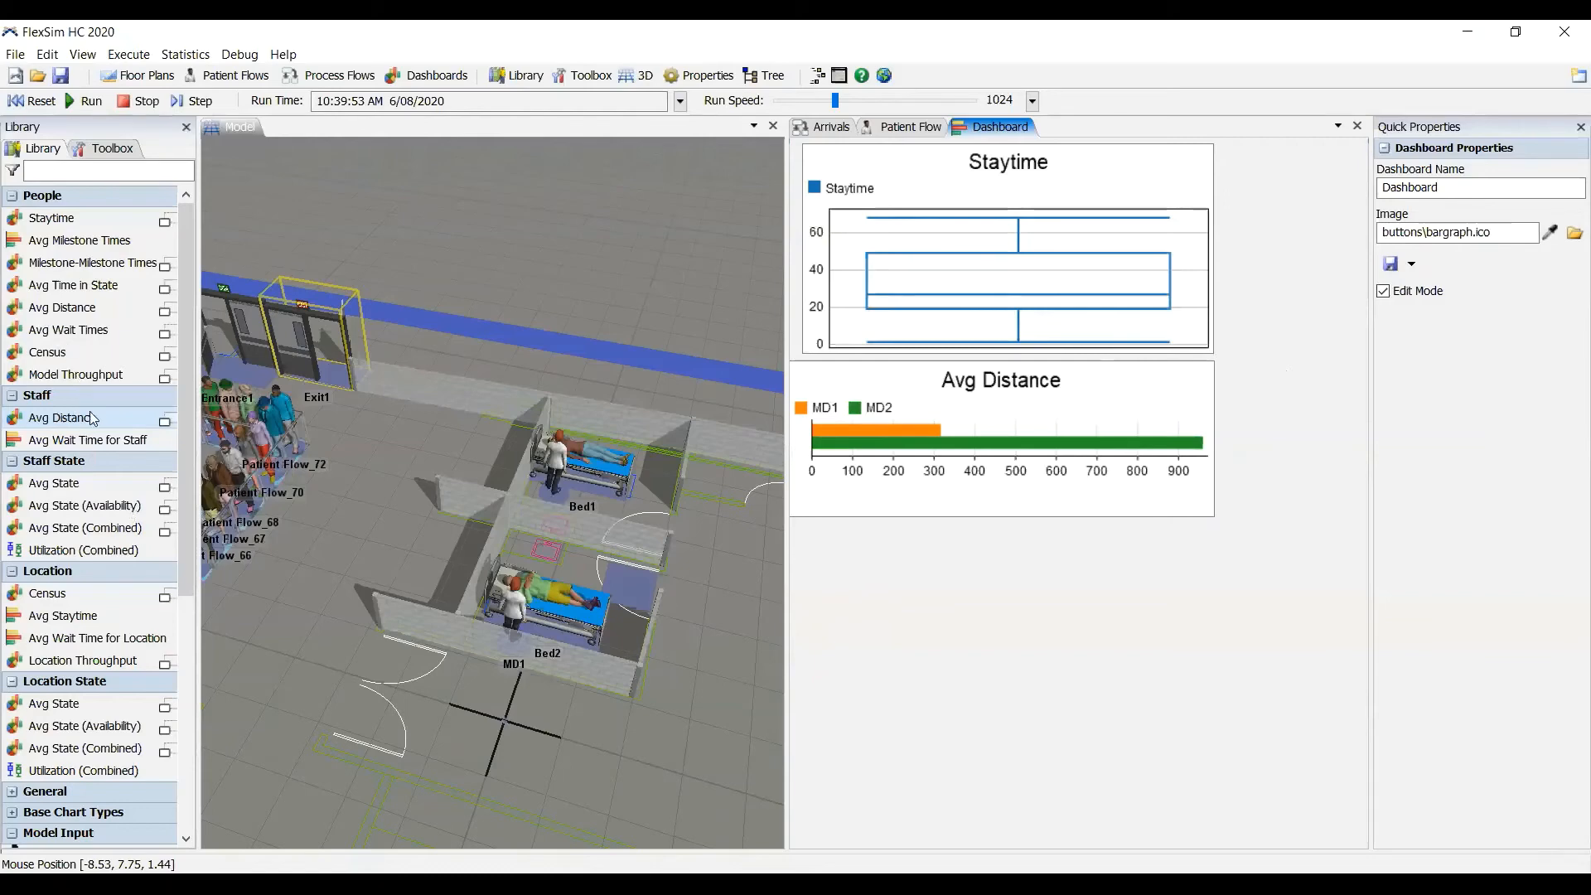
# Step: Add a Location Census vs Time chart, make it wider and shorter, and place it directly beneath the Avg Distance chart
pyautogui.scroll(-2, 93, 419)
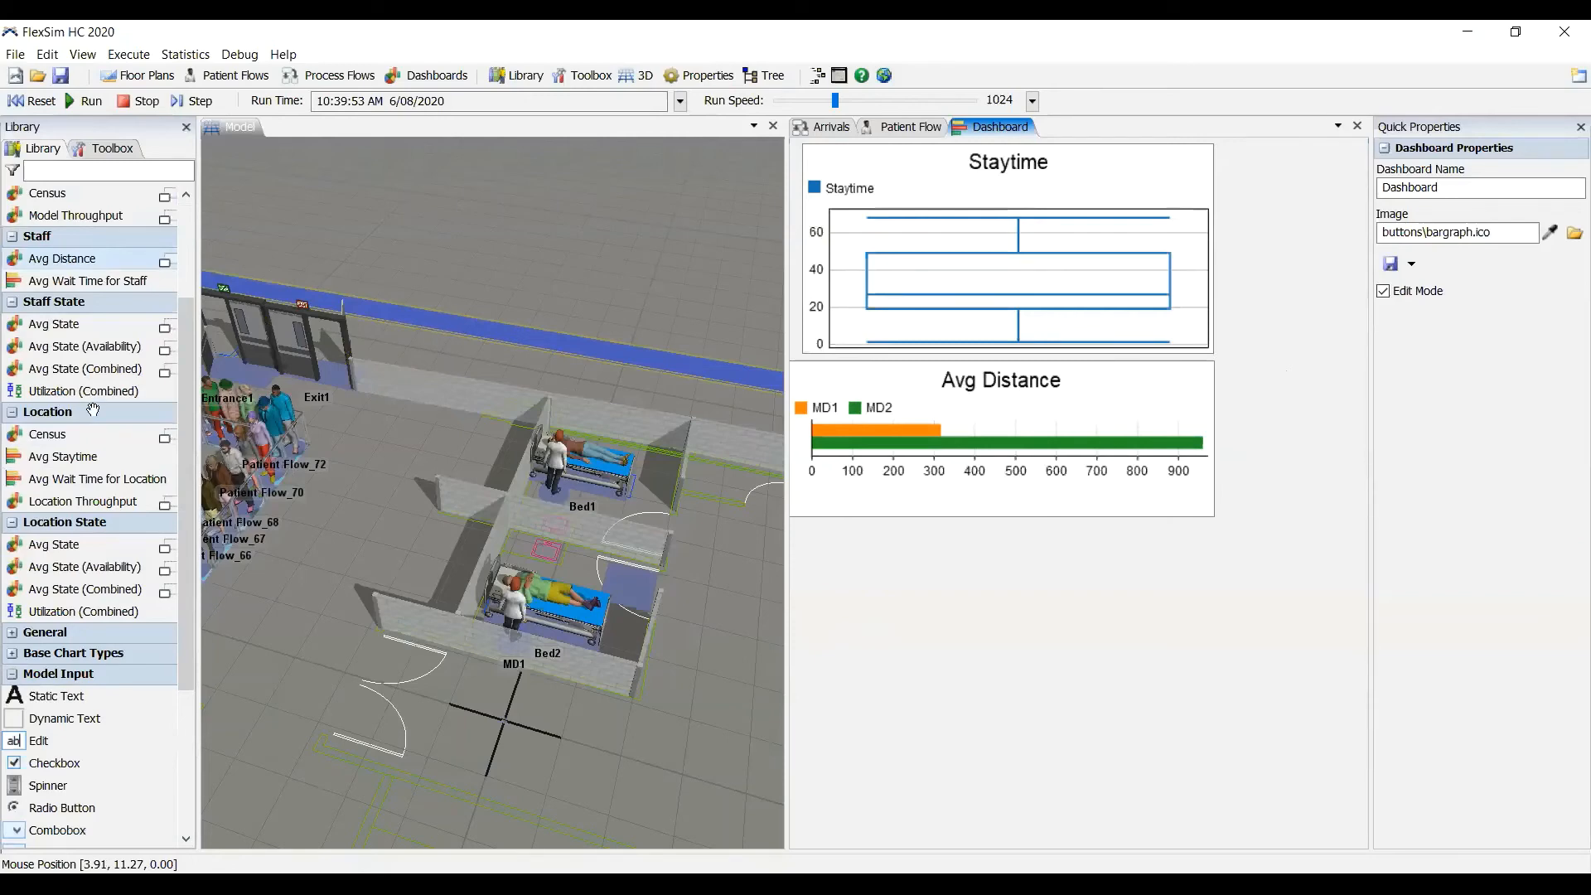
pyautogui.scroll(-1, 83, 406)
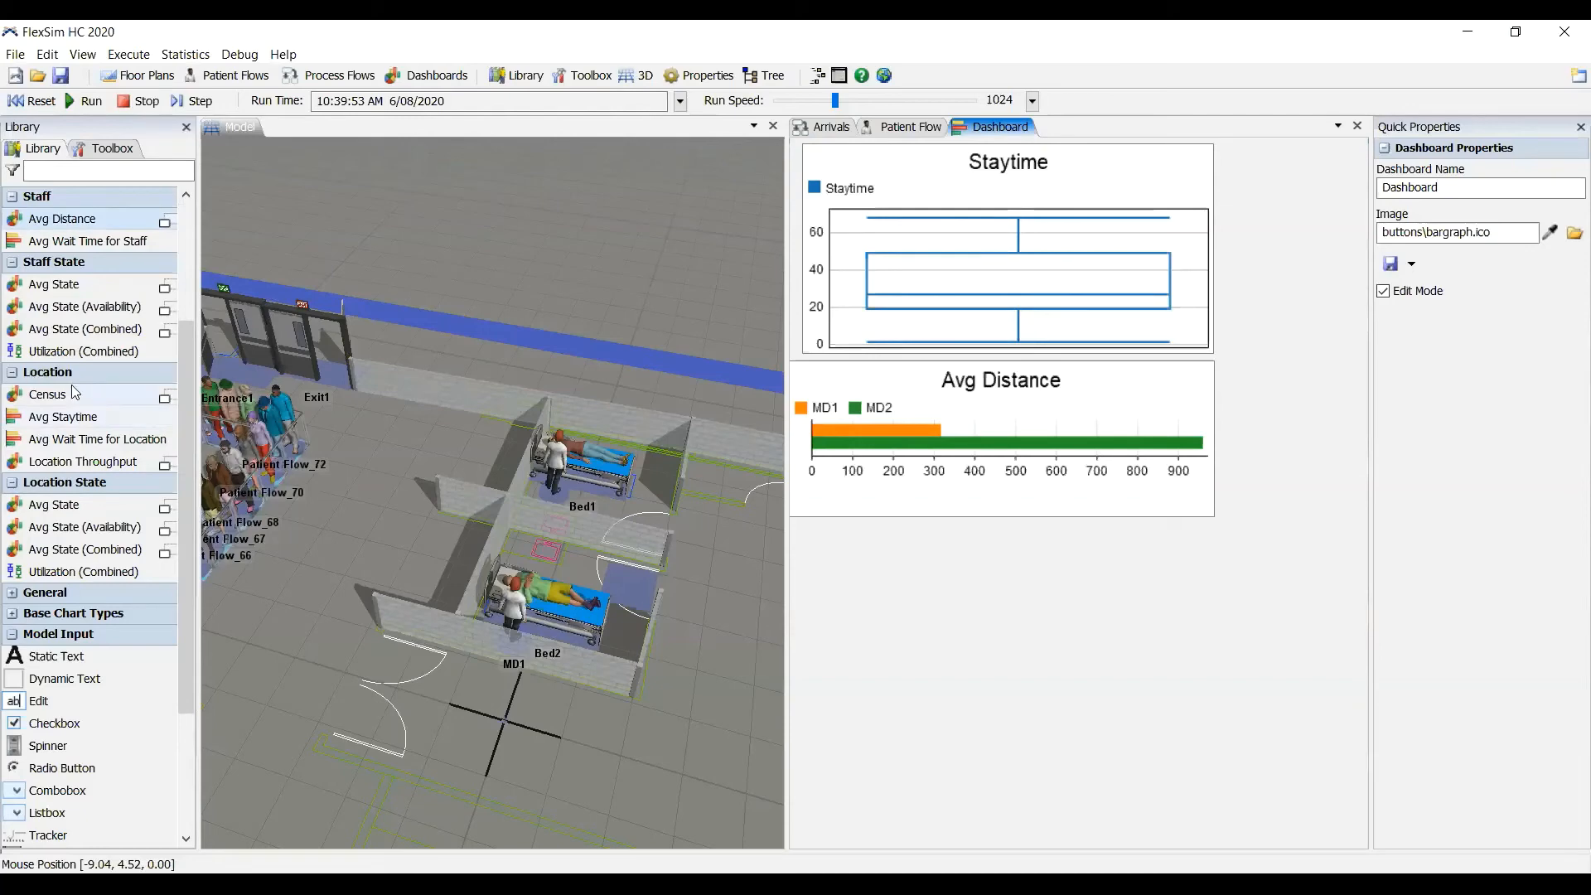
pyautogui.moveTo(69, 392); pyautogui.dragTo(853, 542)
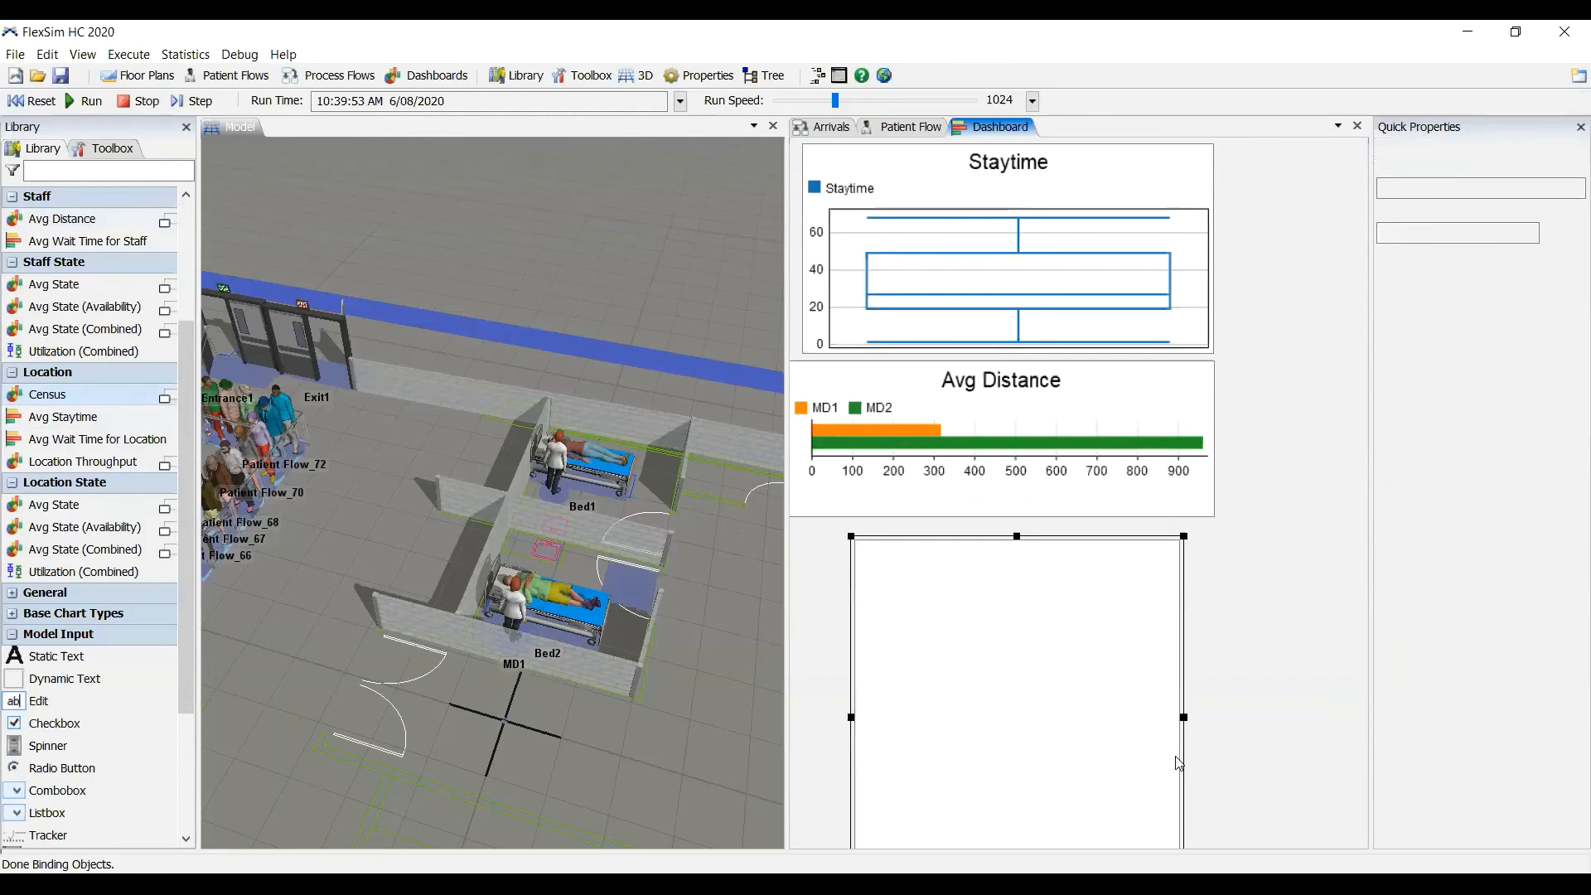
pyautogui.moveTo(1183, 718); pyautogui.dragTo(1288, 748)
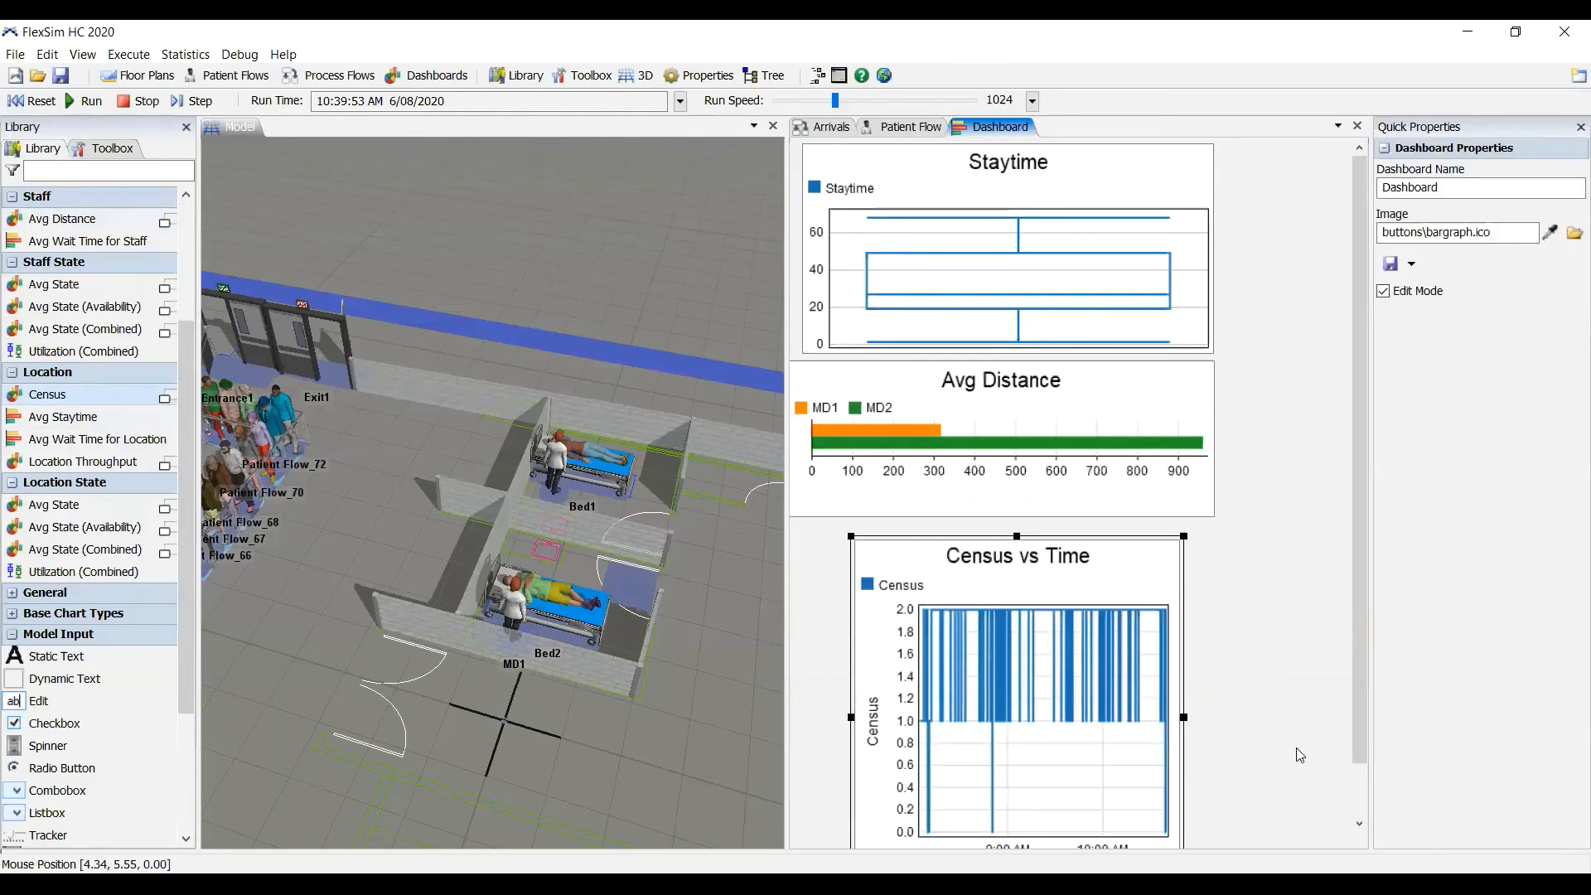
pyautogui.scroll(-1, 1299, 752)
pyautogui.moveTo(1290, 840); pyautogui.dragTo(1272, 710)
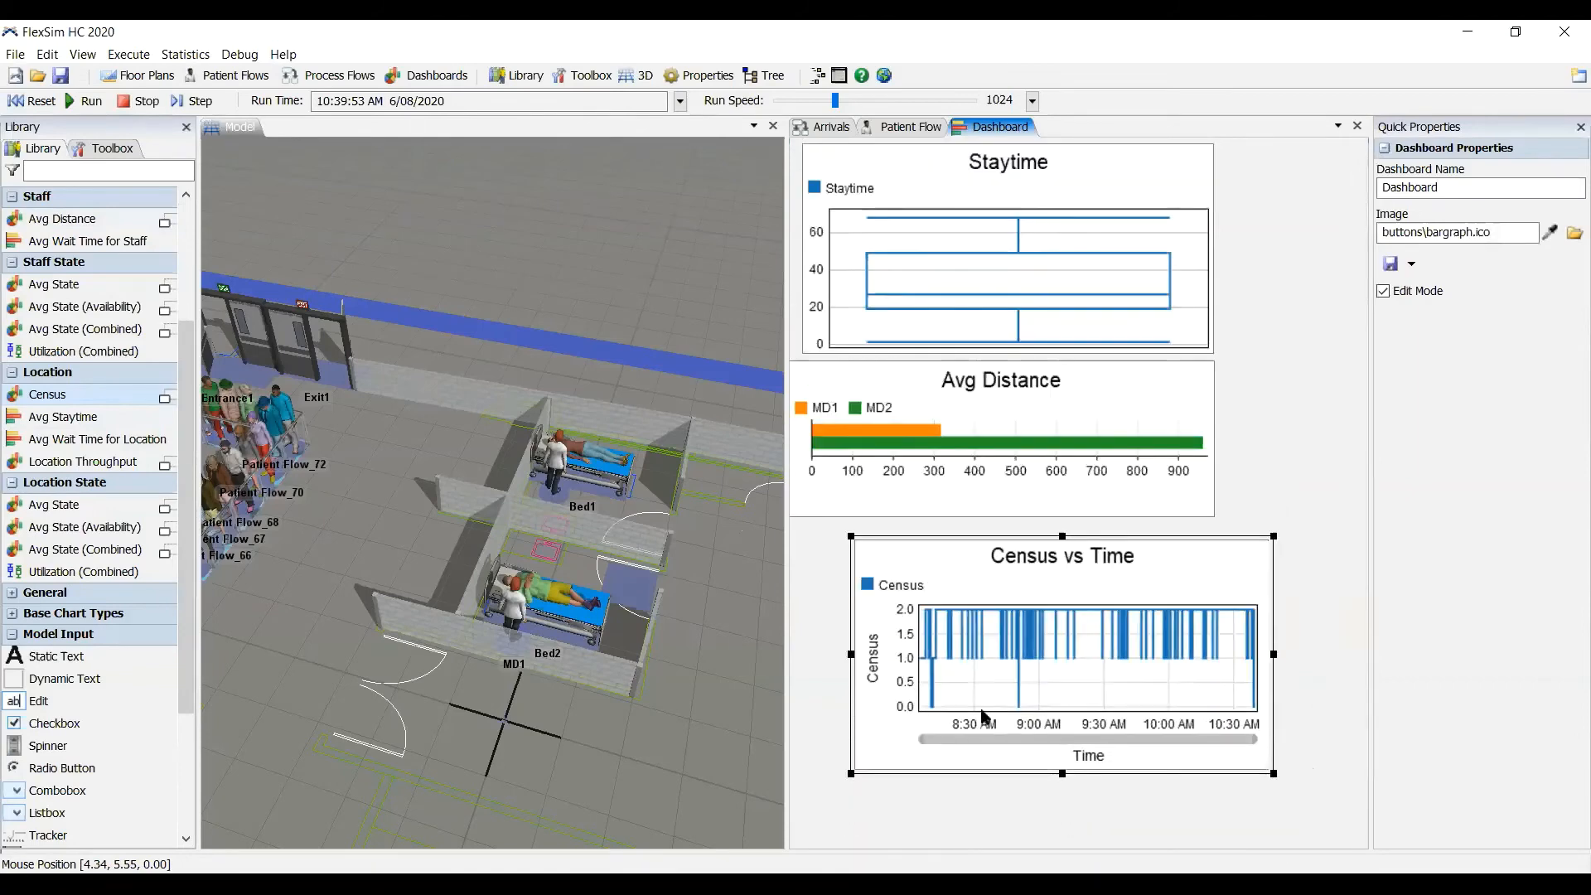
pyautogui.moveTo(1196, 676); pyautogui.dragTo(1137, 658)
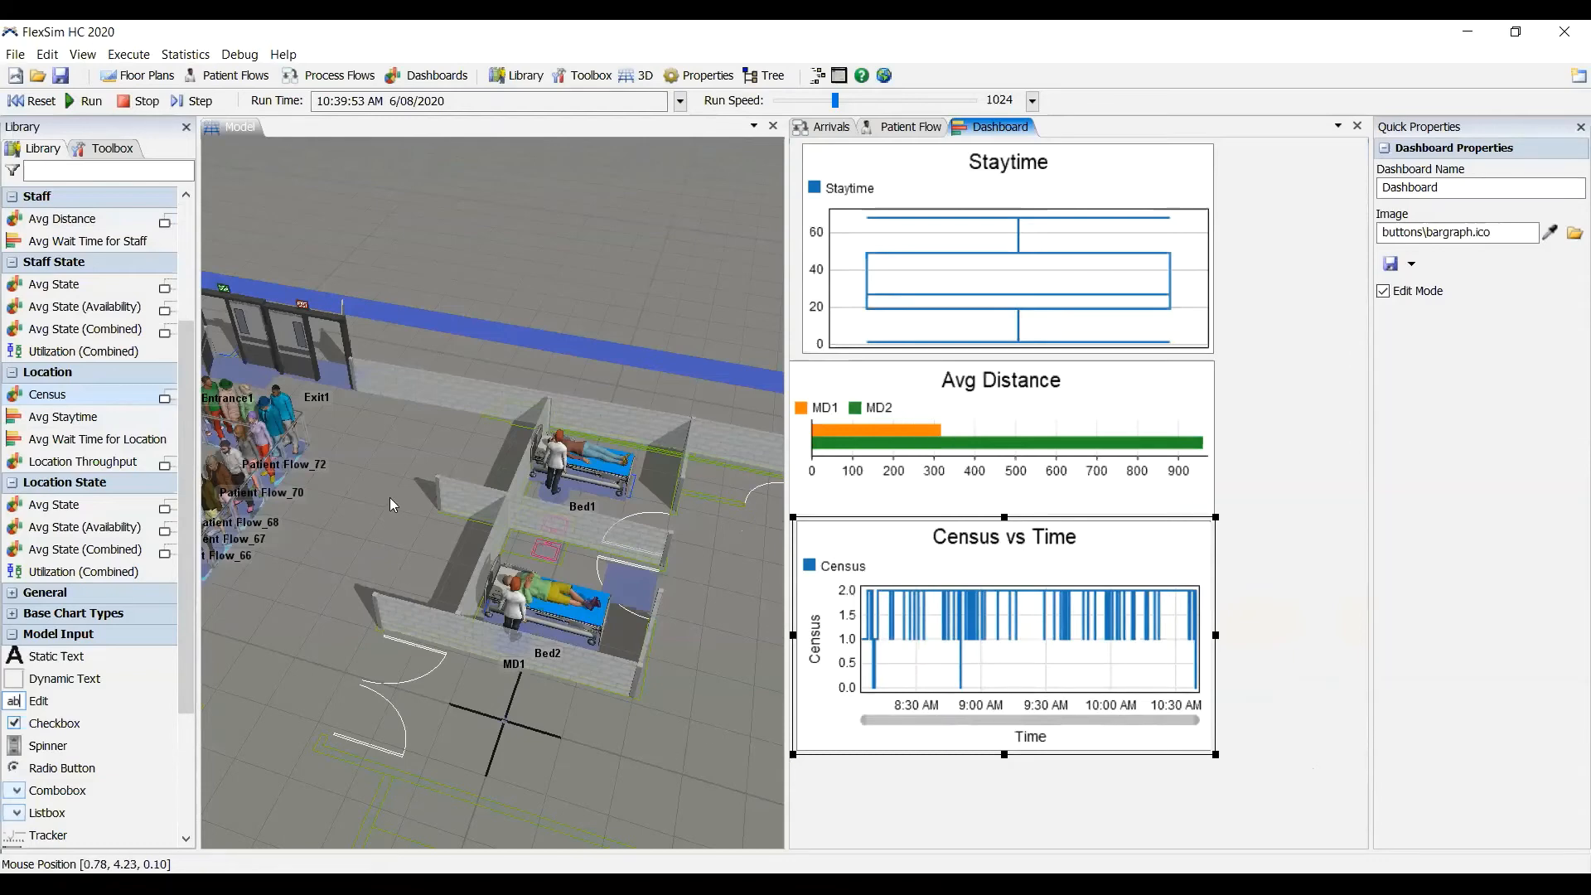
# Step: Add a Location State Avg State pie chart beside the Staytime chart on a widened dashboard, and rerun the simulation from reset
pyautogui.scroll(-1, 50, 474)
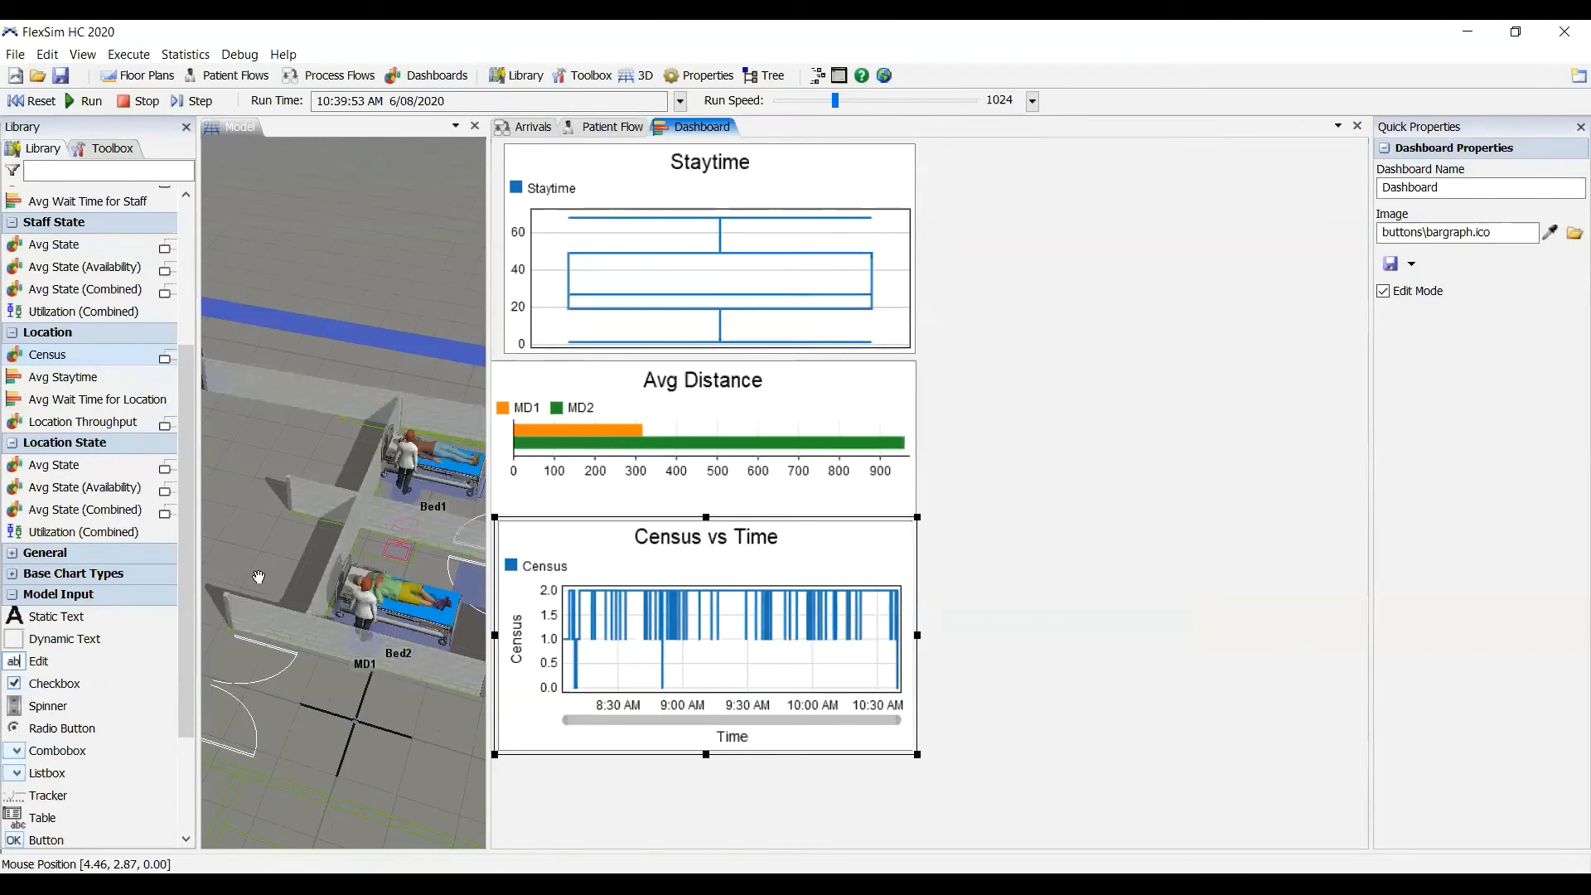
pyautogui.click(55, 466)
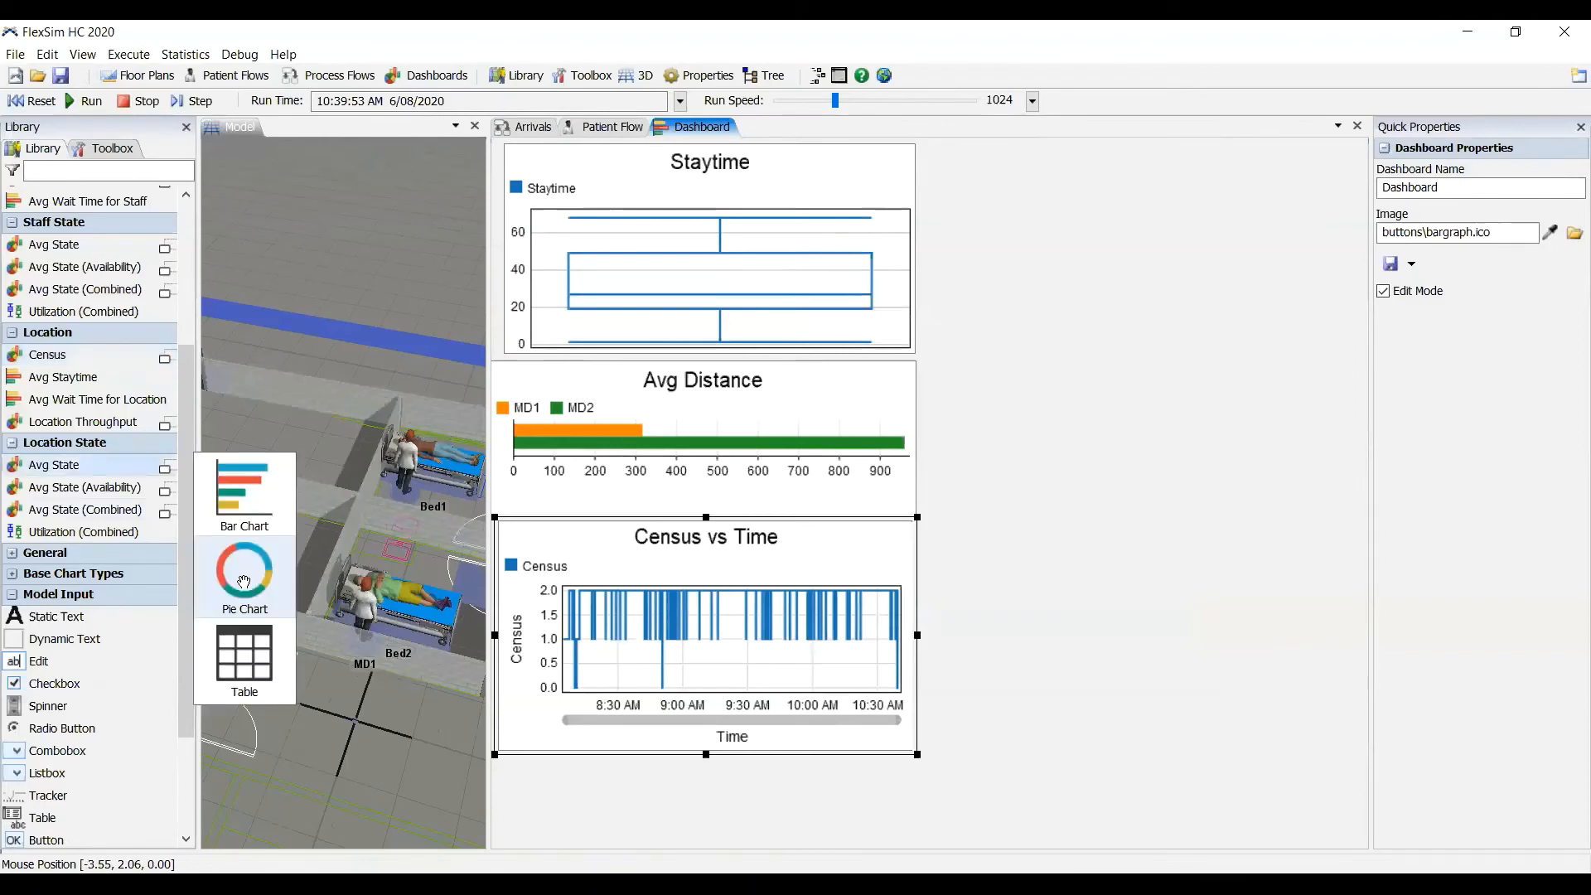
pyautogui.moveTo(242, 583); pyautogui.dragTo(987, 170)
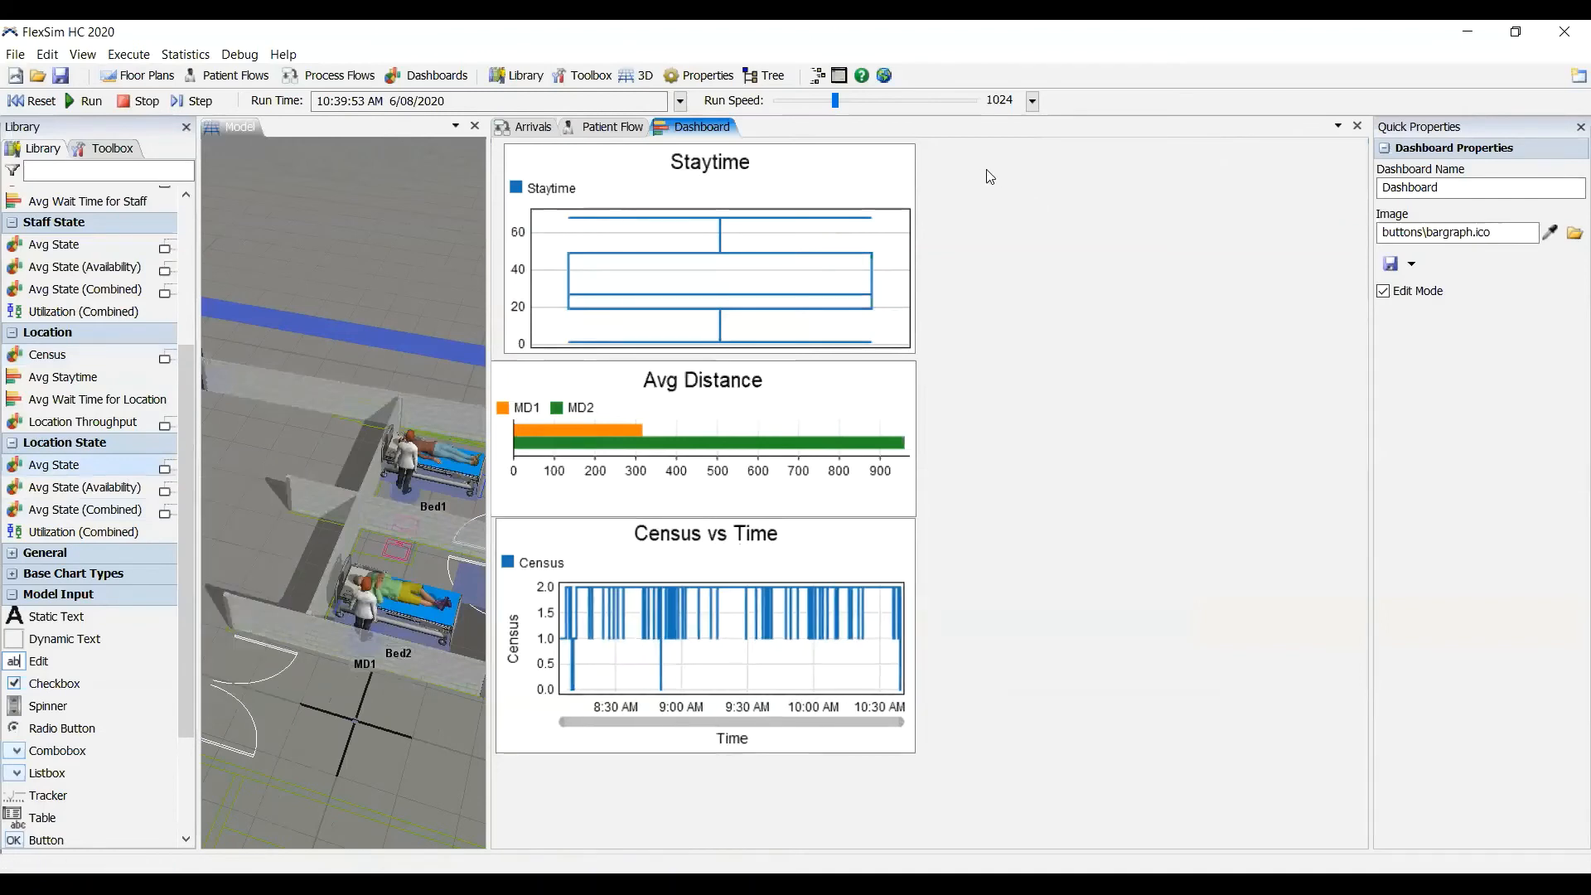
pyautogui.click(1059, 711)
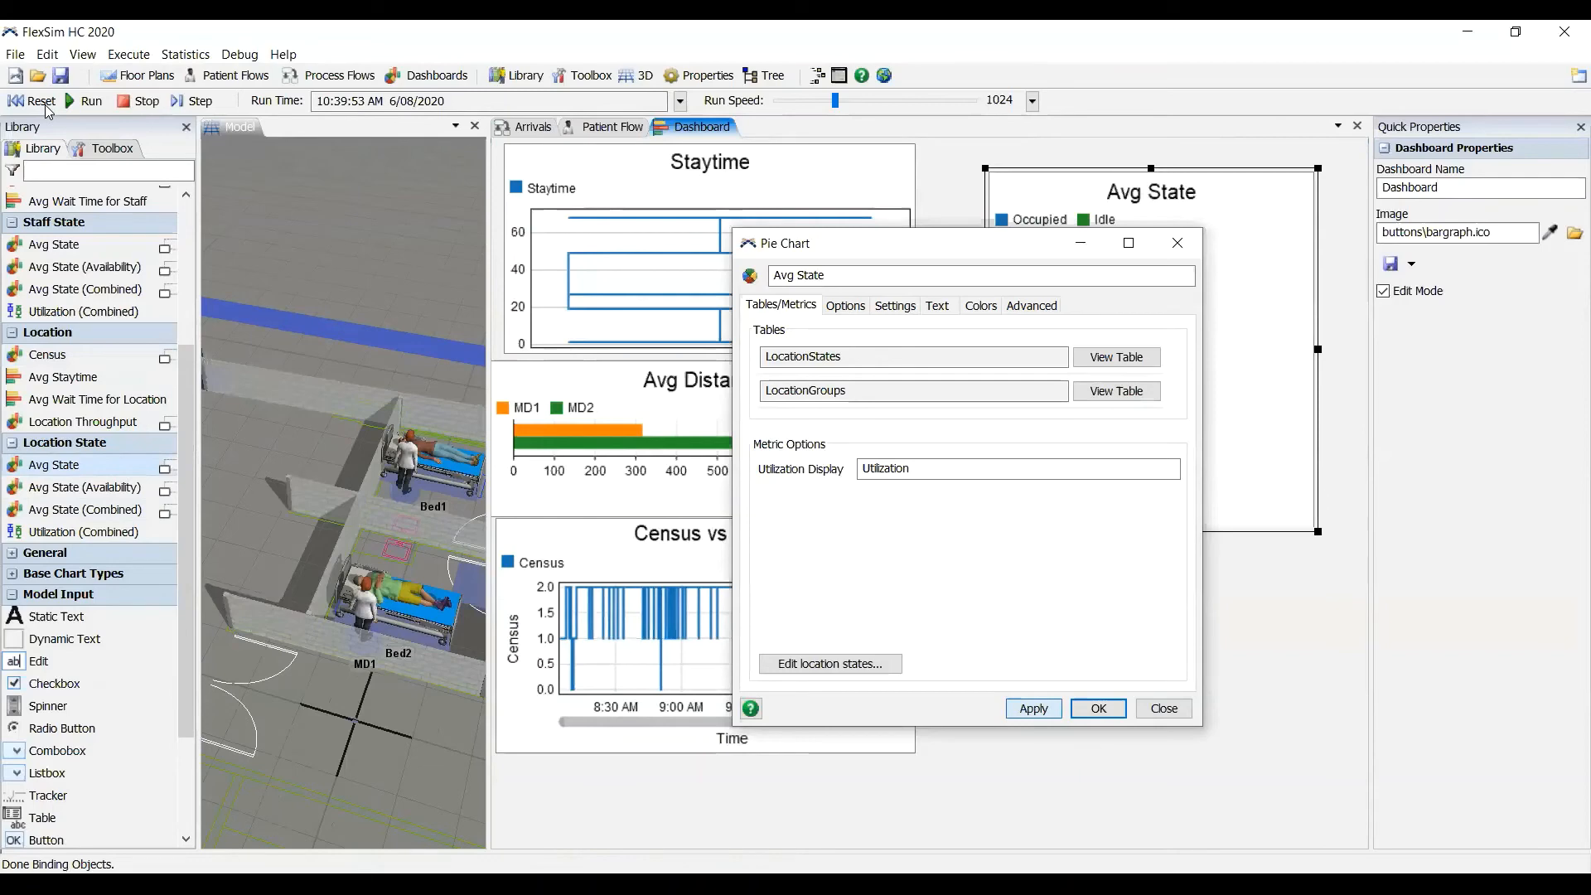
pyautogui.click(1097, 709)
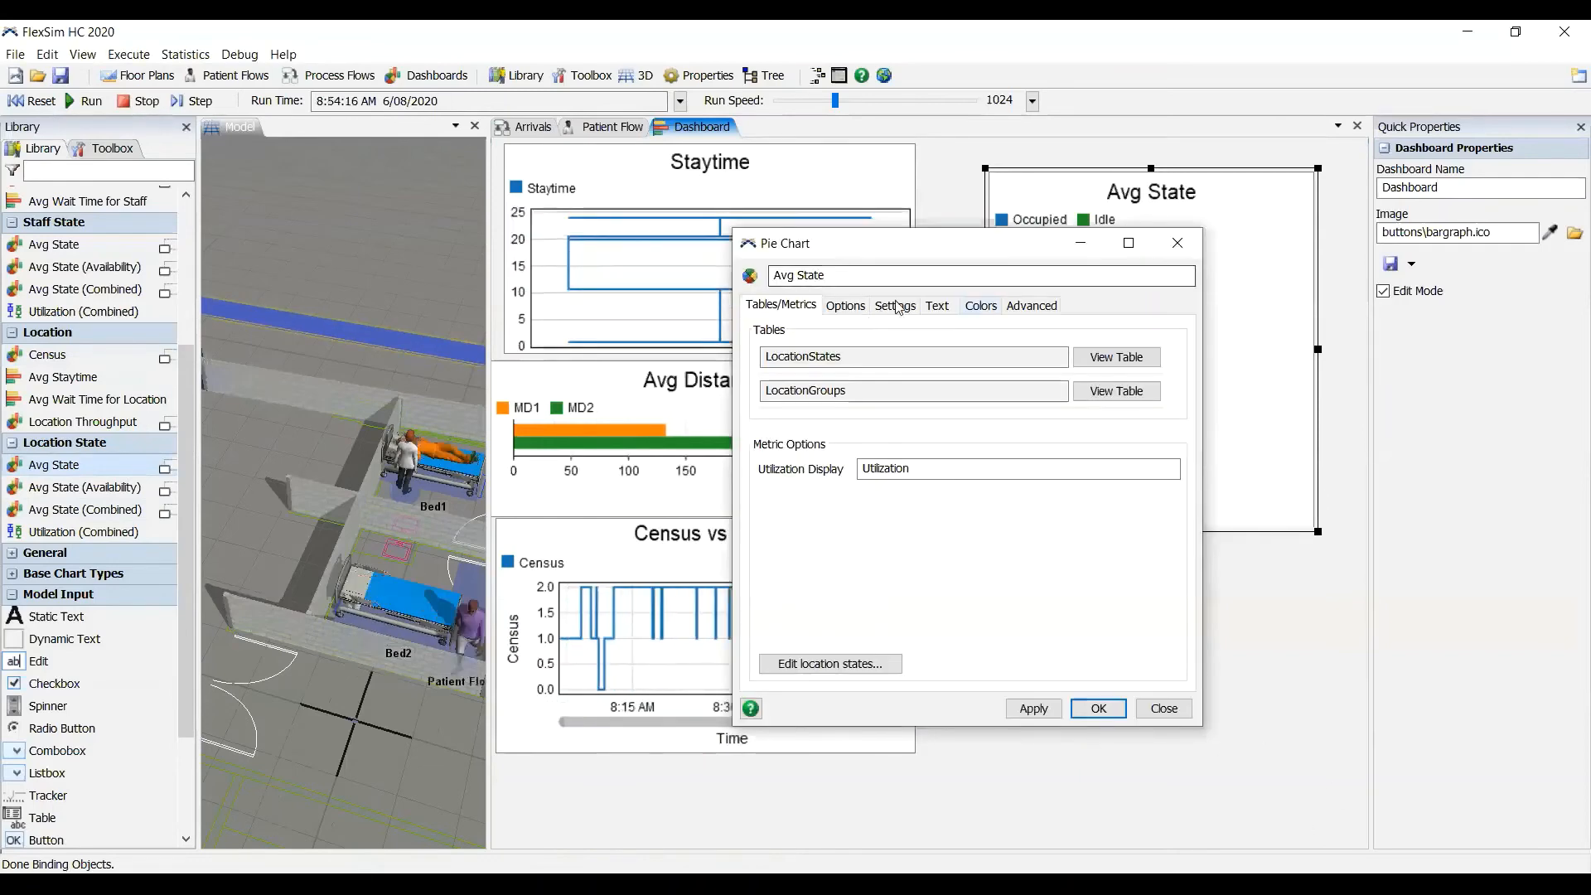
# Step: Set the Avg State pie chart's Pie Sizing to Fixed values and slightly reduce the chart's height
pyautogui.click(845, 305)
pyautogui.click(895, 305)
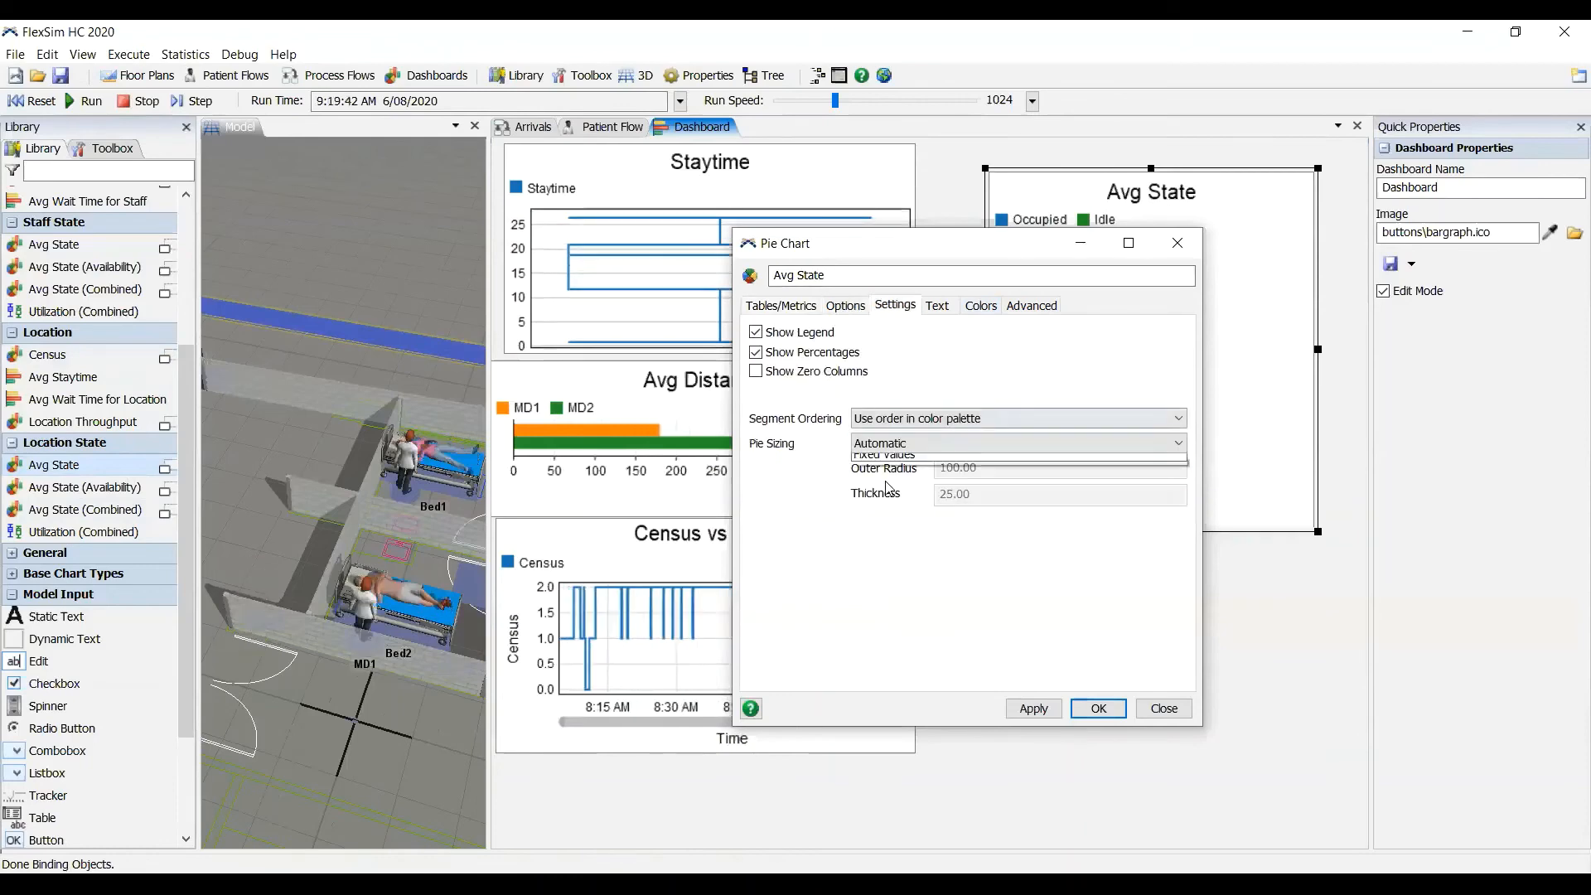
pyautogui.click(887, 472)
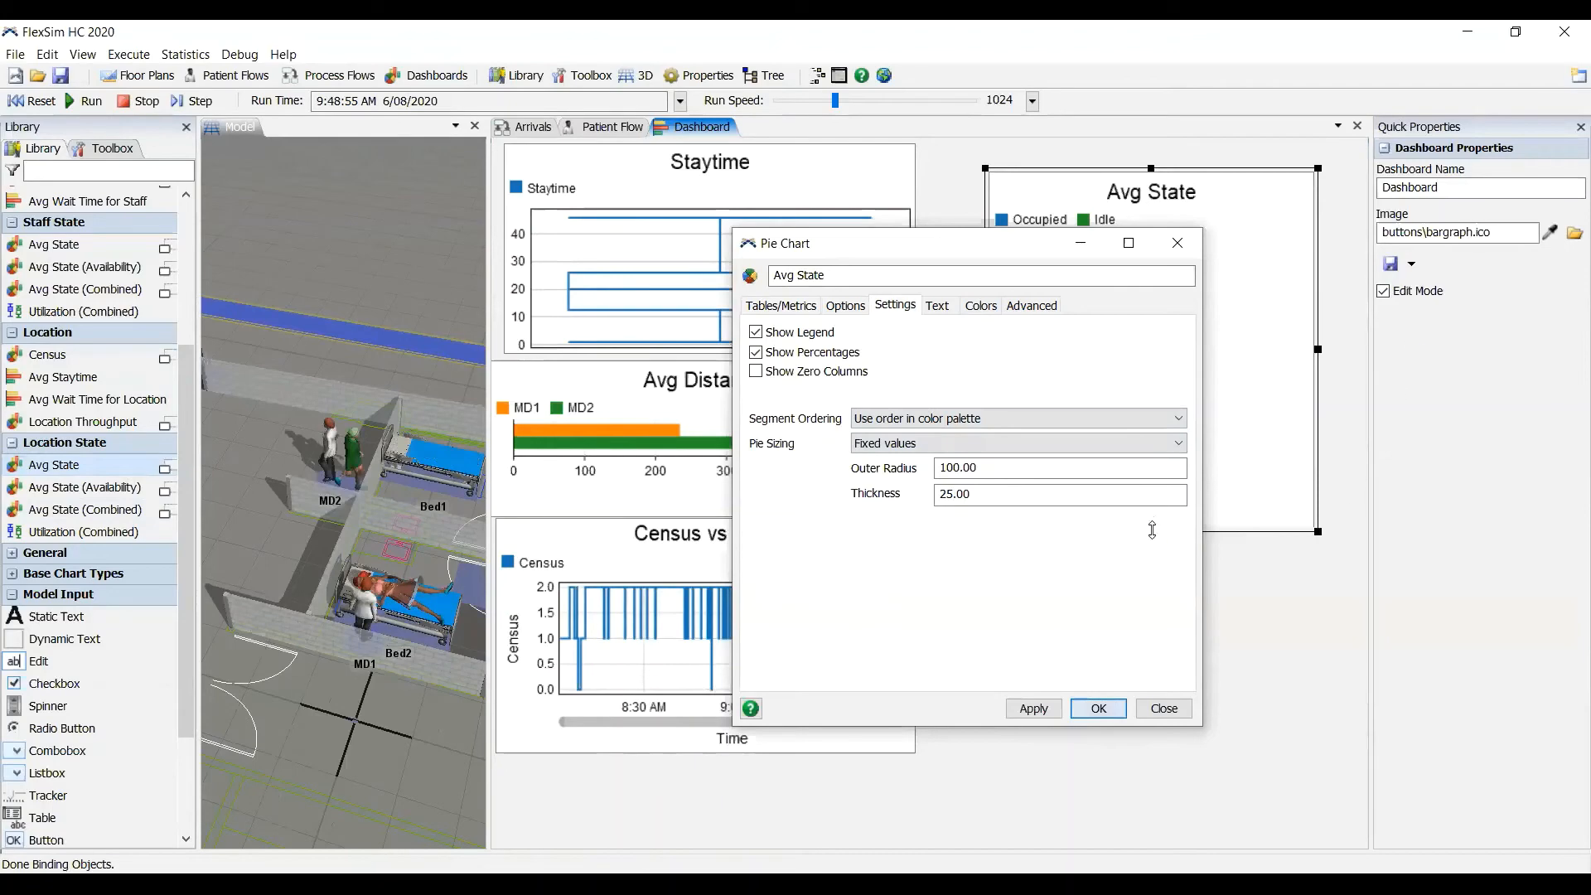
pyautogui.press('Return')
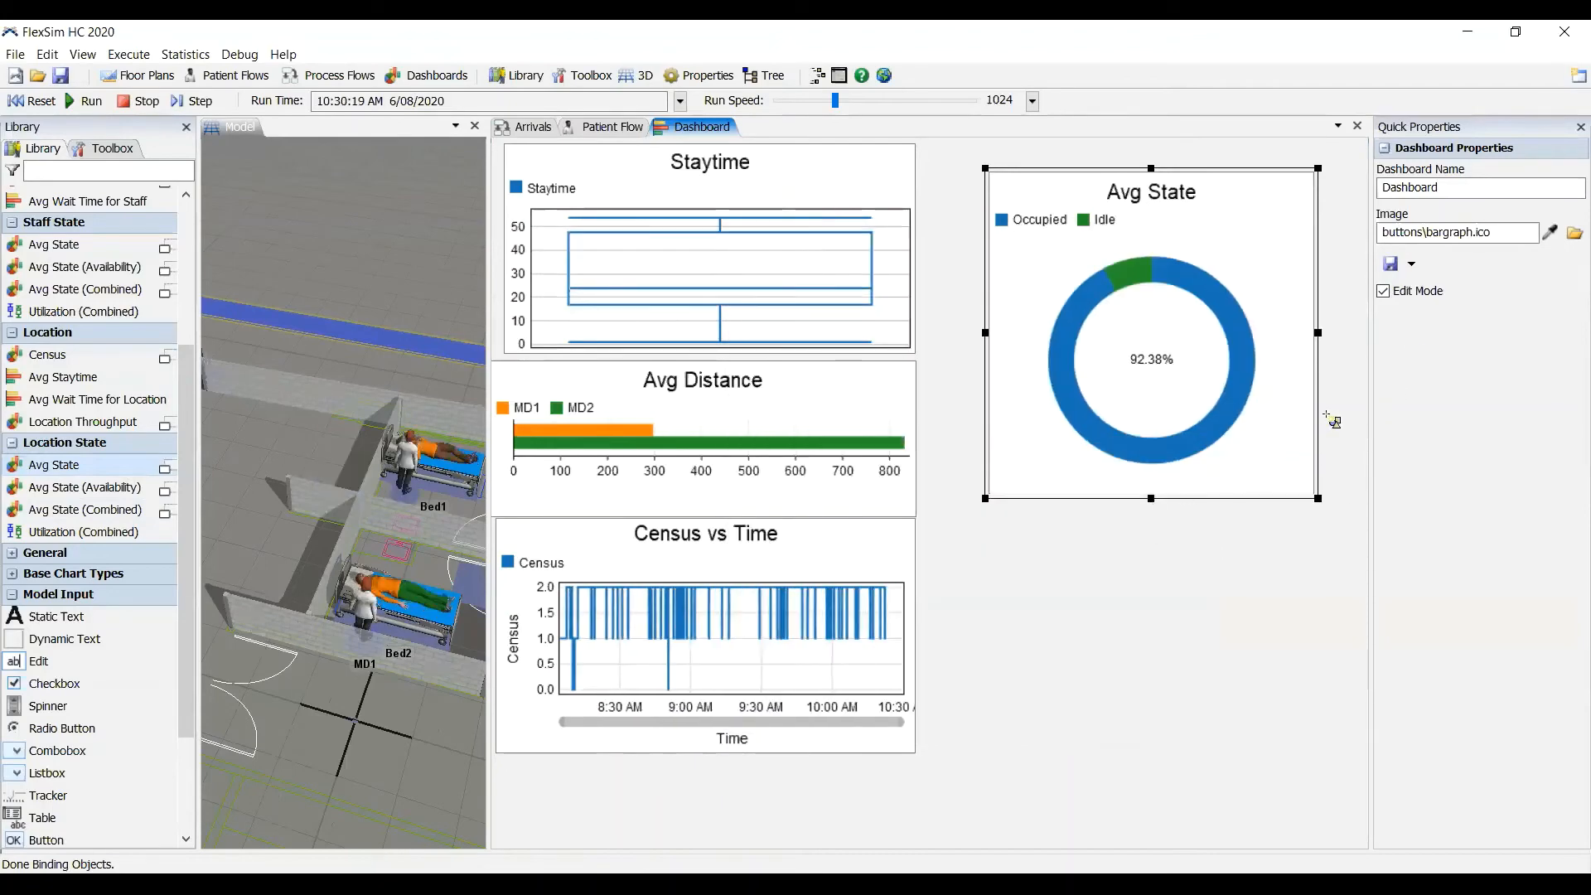
# Step: Check the Idle share in the Avg State pie chart and view the beds in the 3D model from another angle
pyautogui.moveTo(1138, 288)
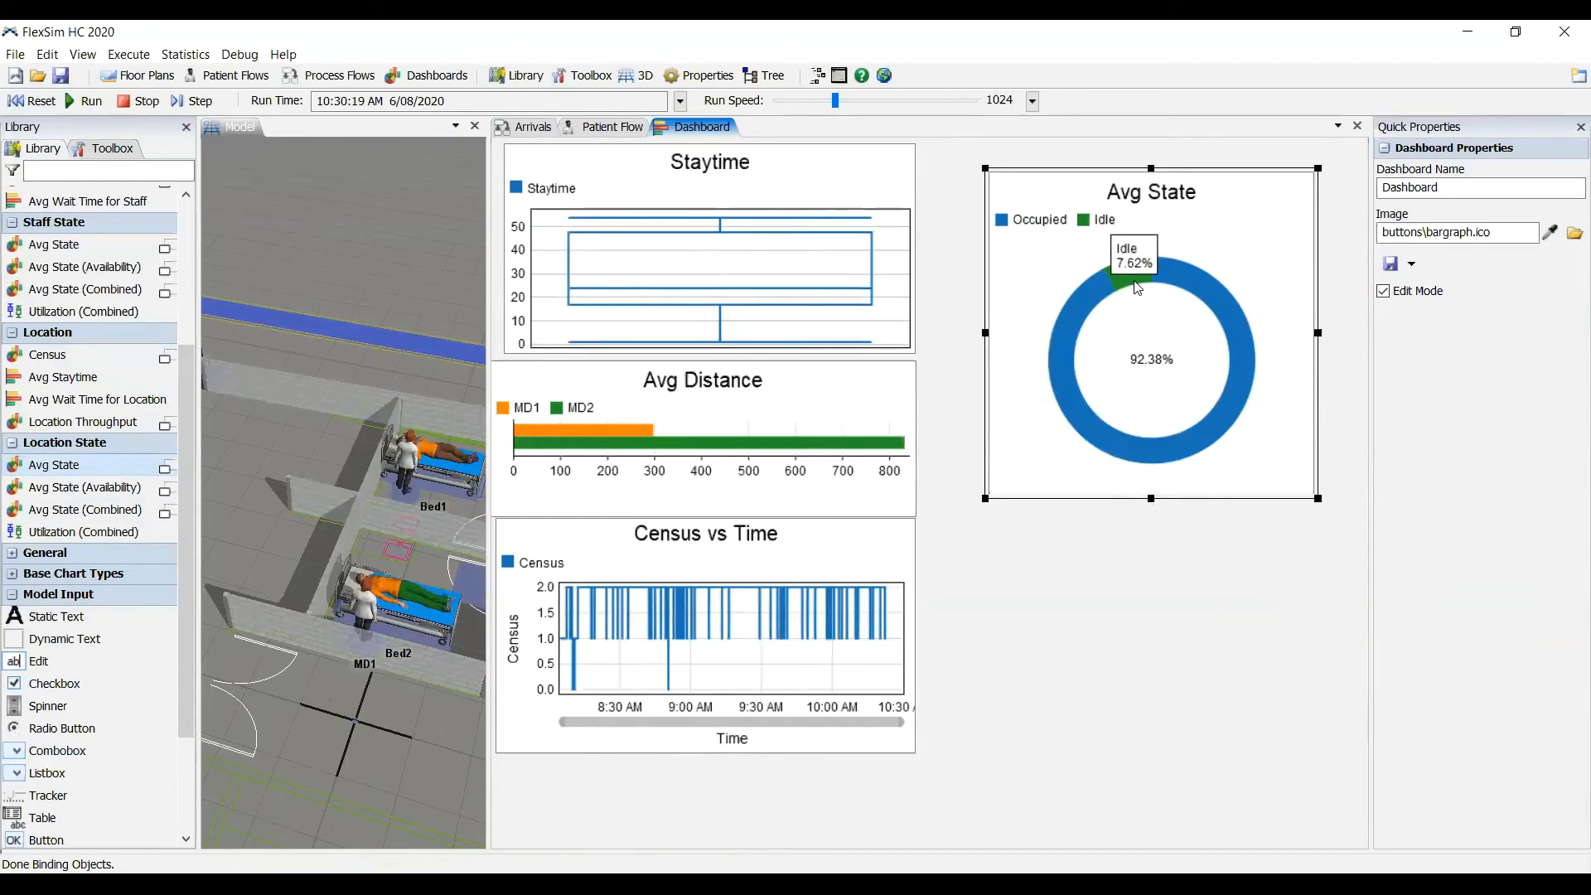
pyautogui.click(332, 762)
pyautogui.moveTo(332, 762); pyautogui.dragTo(338, 695, button='right')
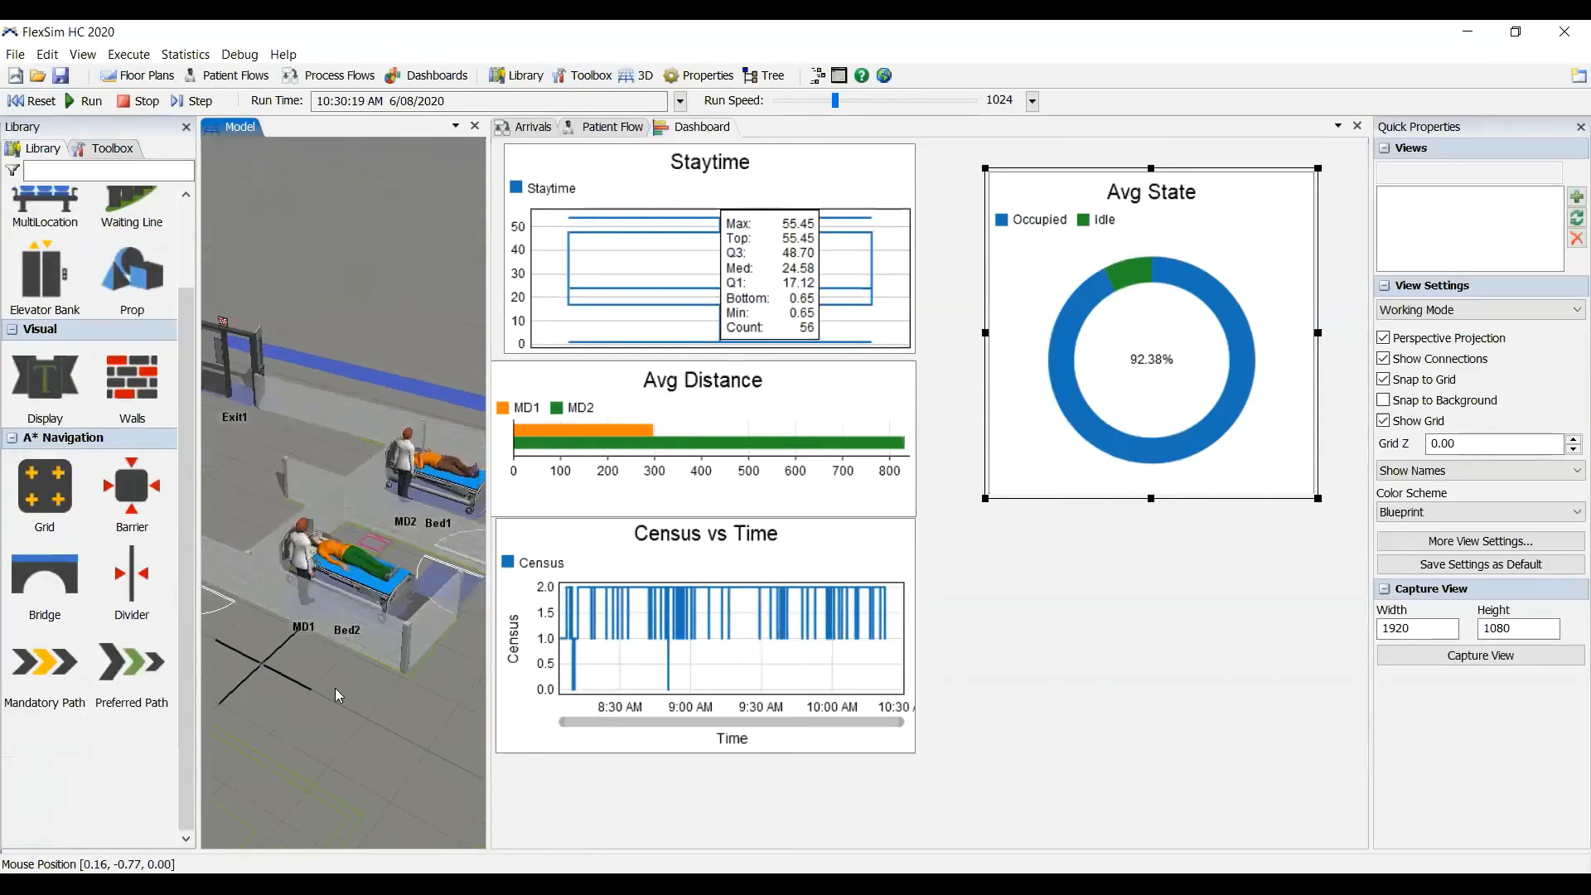
# Step: Reset the simulation and widen the 3D model view for a closer look at Bed1 and Bed2
pyautogui.scroll(-2, 338, 695)
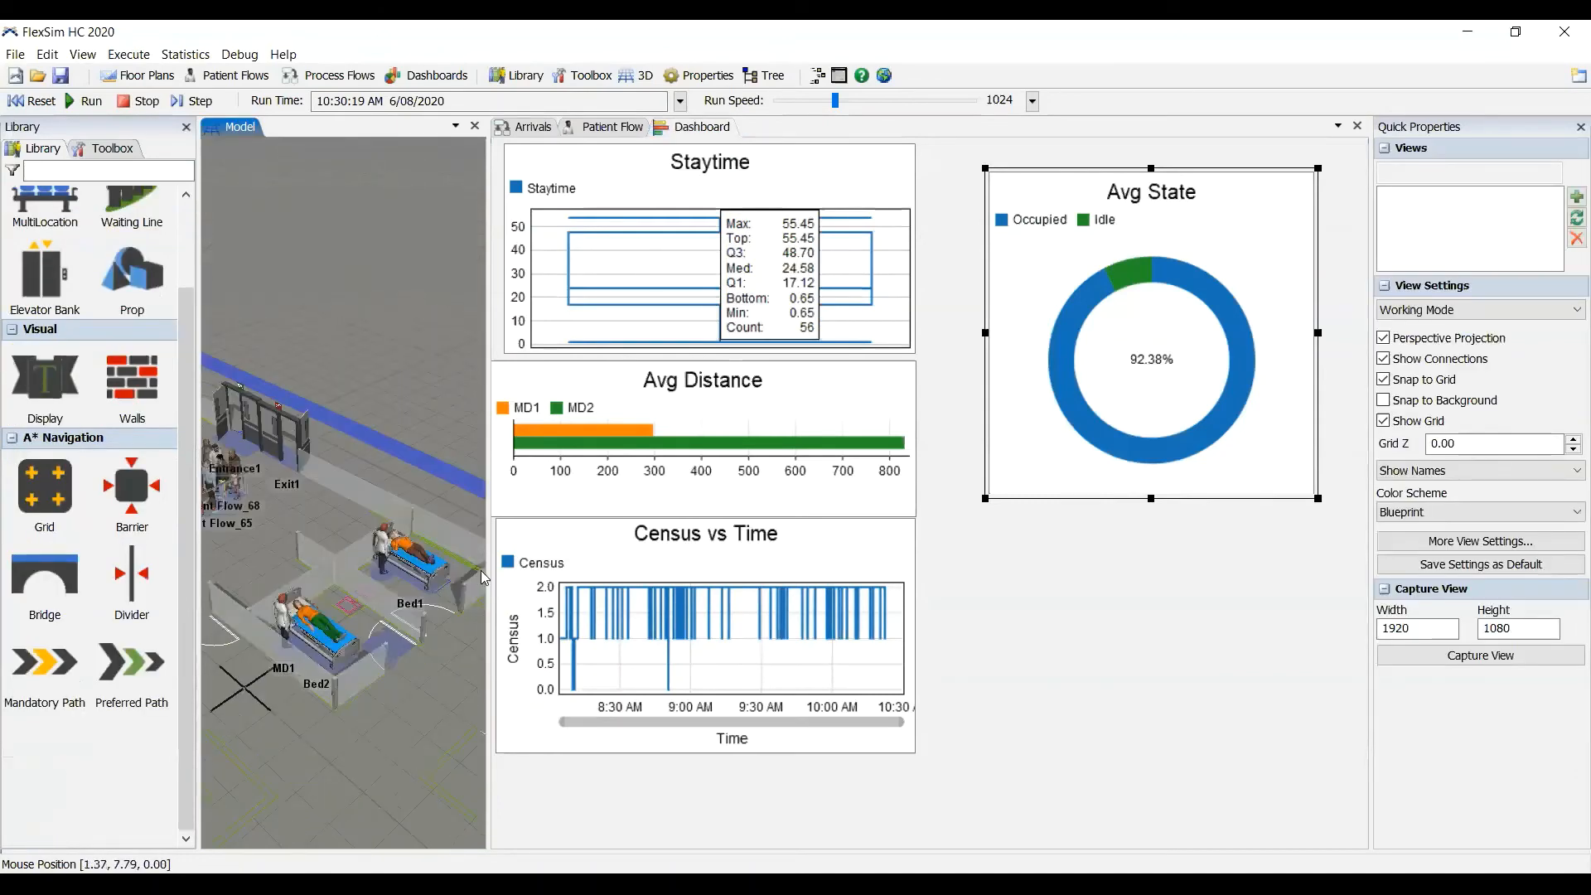
pyautogui.scroll(-2, 414, 638)
pyautogui.scroll(3, 440, 725)
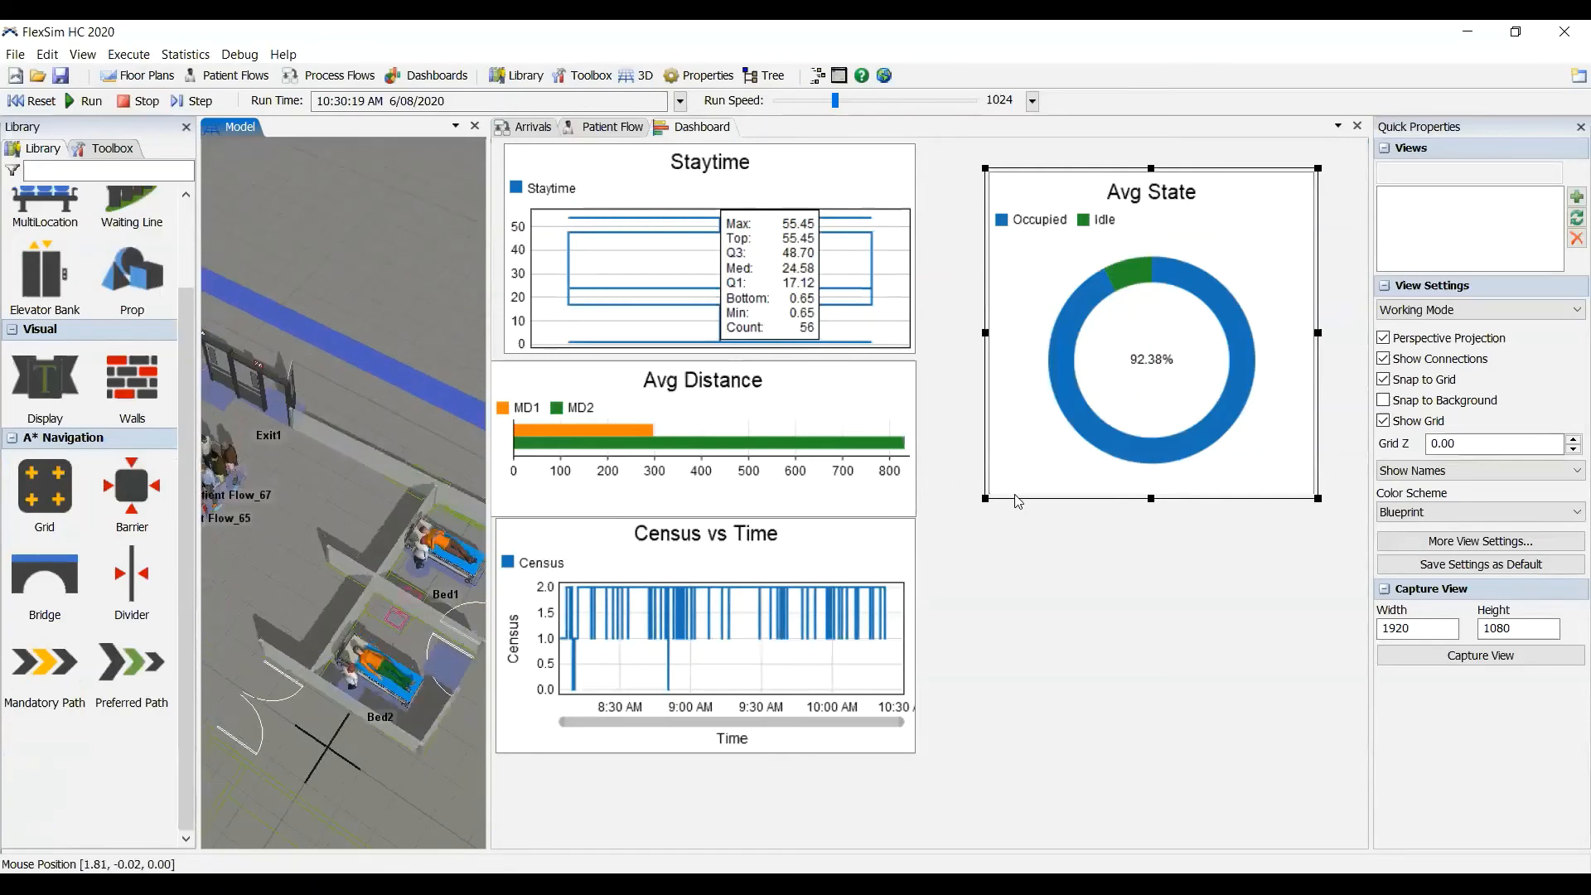
pyautogui.moveTo(209, 642); pyautogui.dragTo(266, 611)
pyautogui.moveTo(408, 702); pyautogui.dragTo(7, 80, button='right')
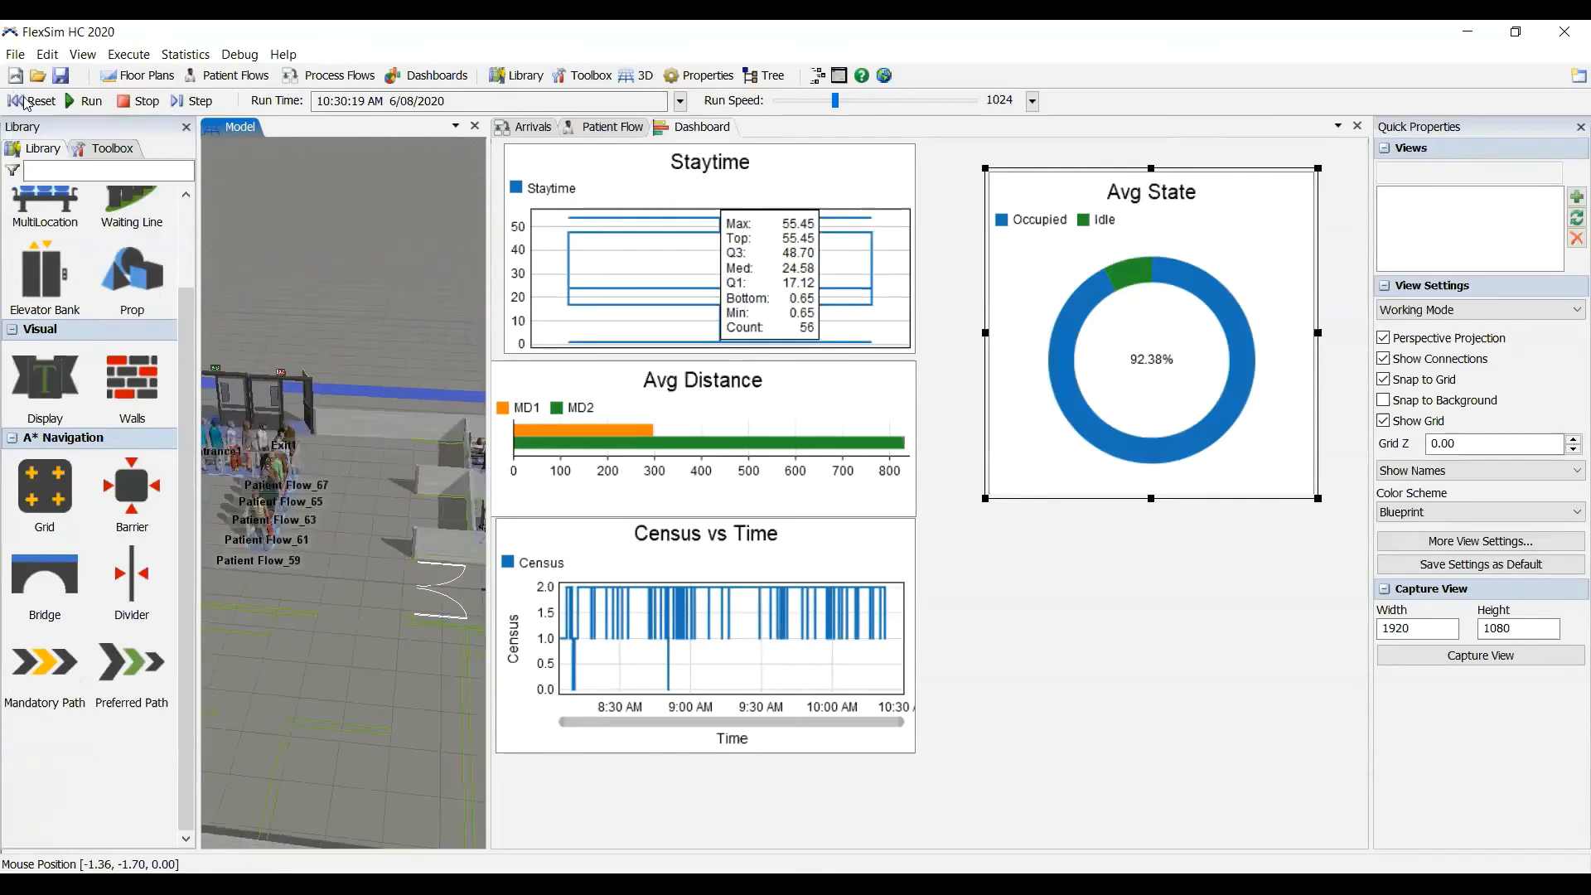
pyautogui.moveTo(399, 715); pyautogui.dragTo(456, 785, button='right')
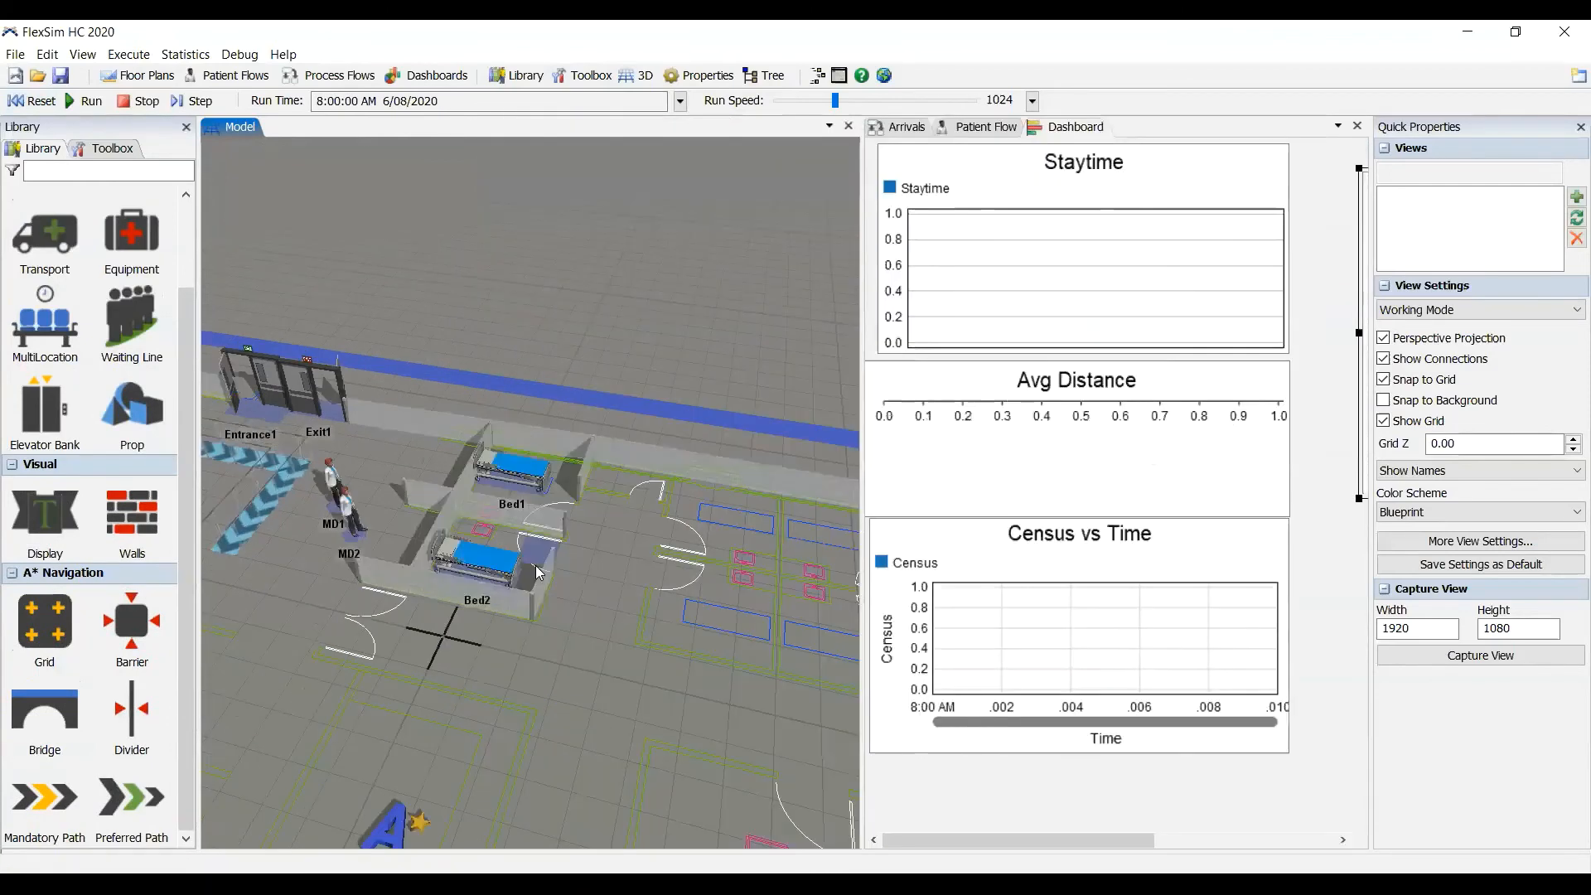
pyautogui.scroll(5, 539, 571)
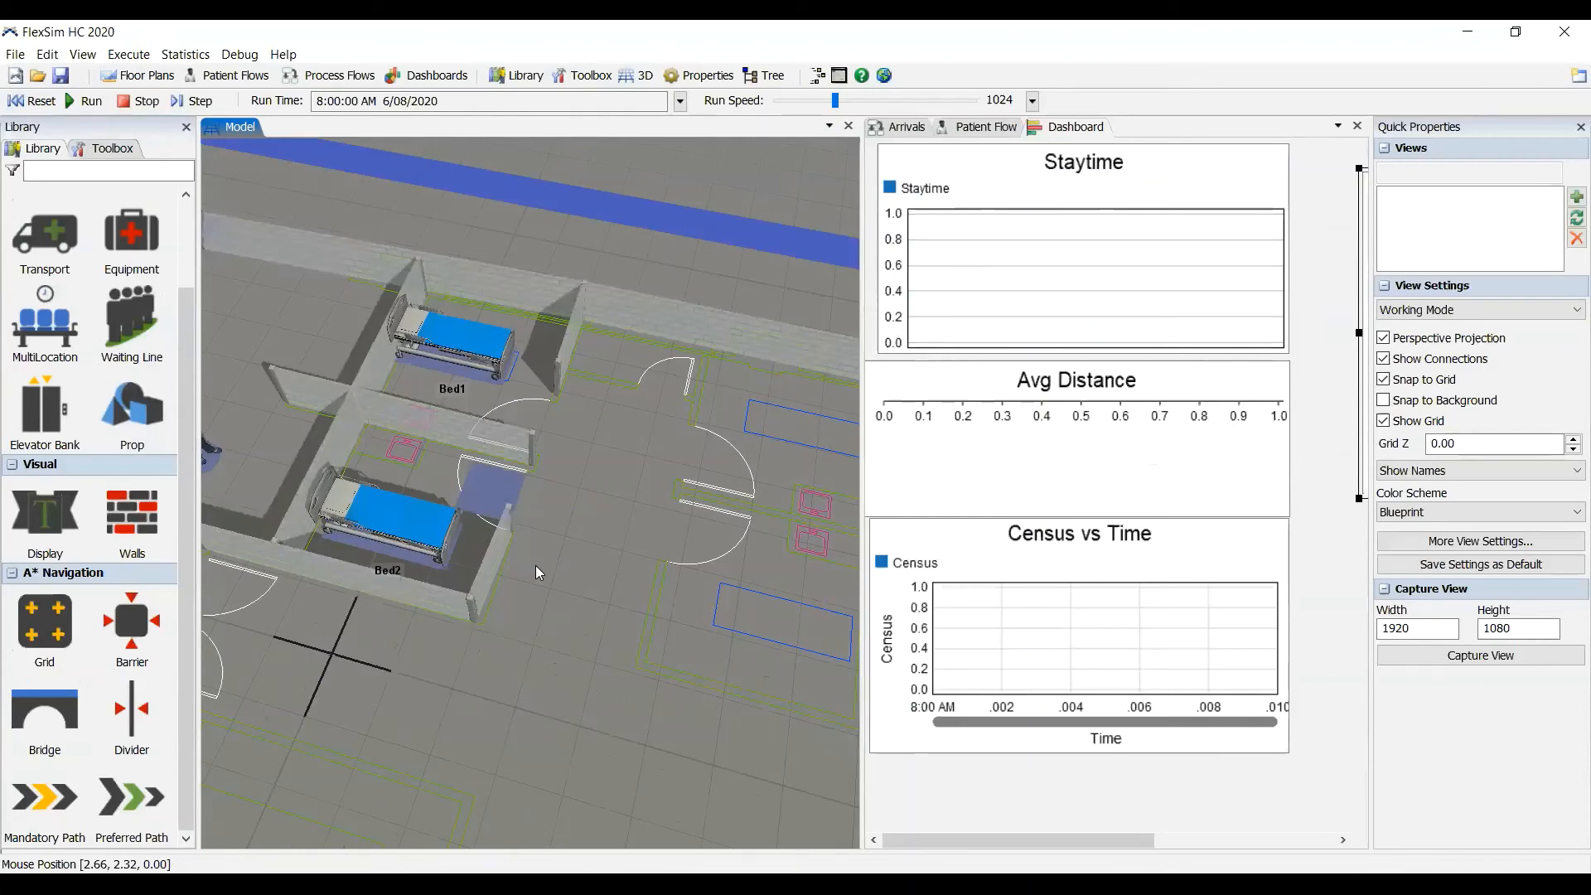
# Step: Bring up the Patient Flow logic and examine the entrance, the waiting line and the MD1 and MD2 staff in the 3D model
pyautogui.click(982, 126)
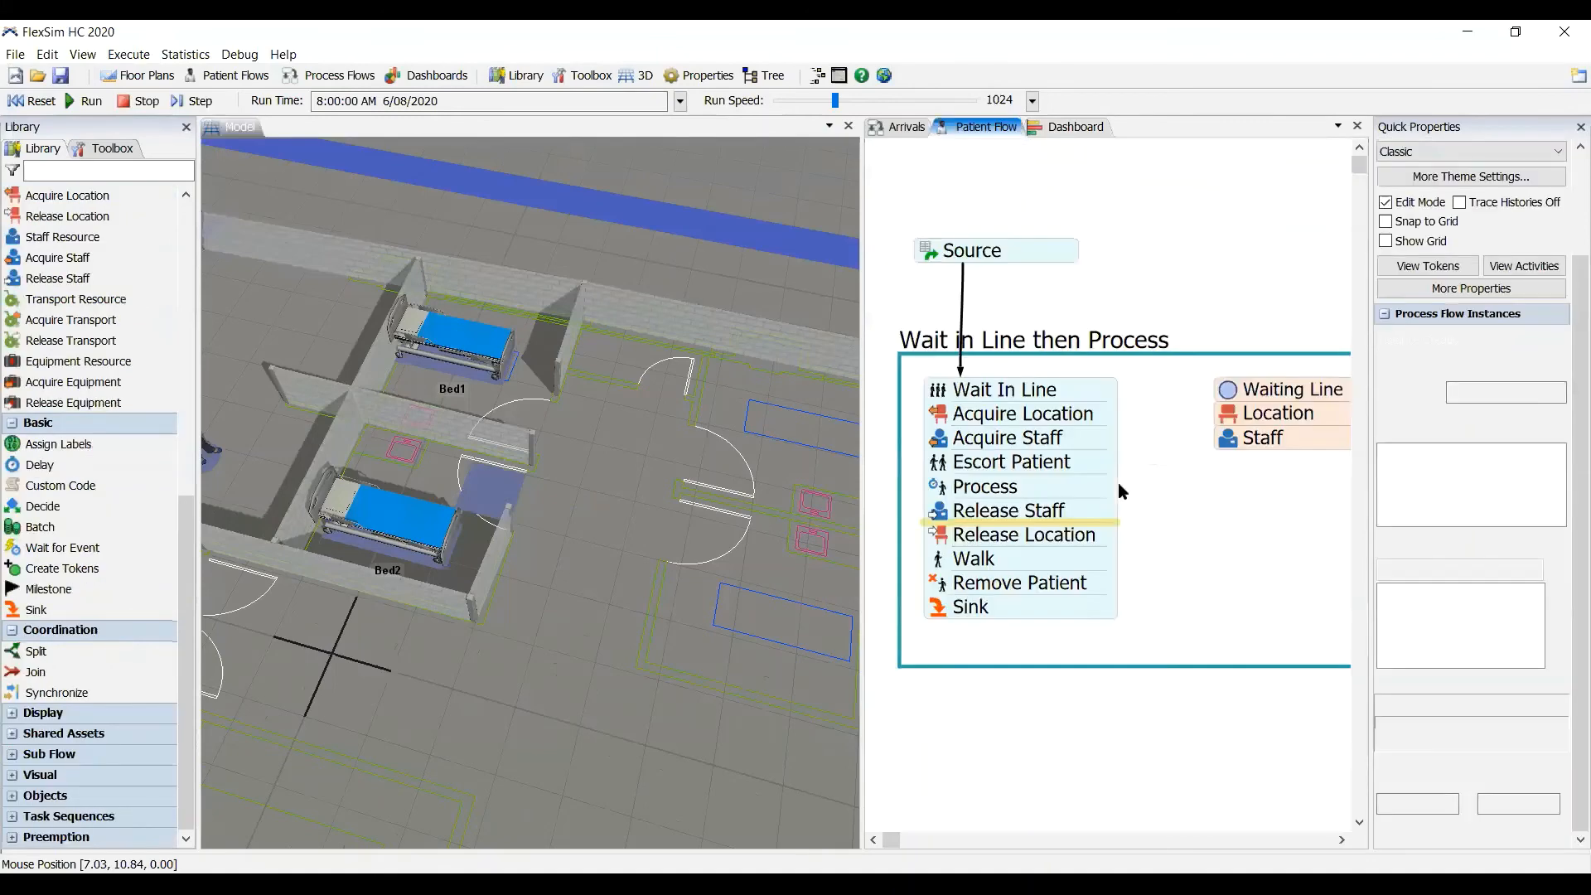
pyautogui.click(1119, 491)
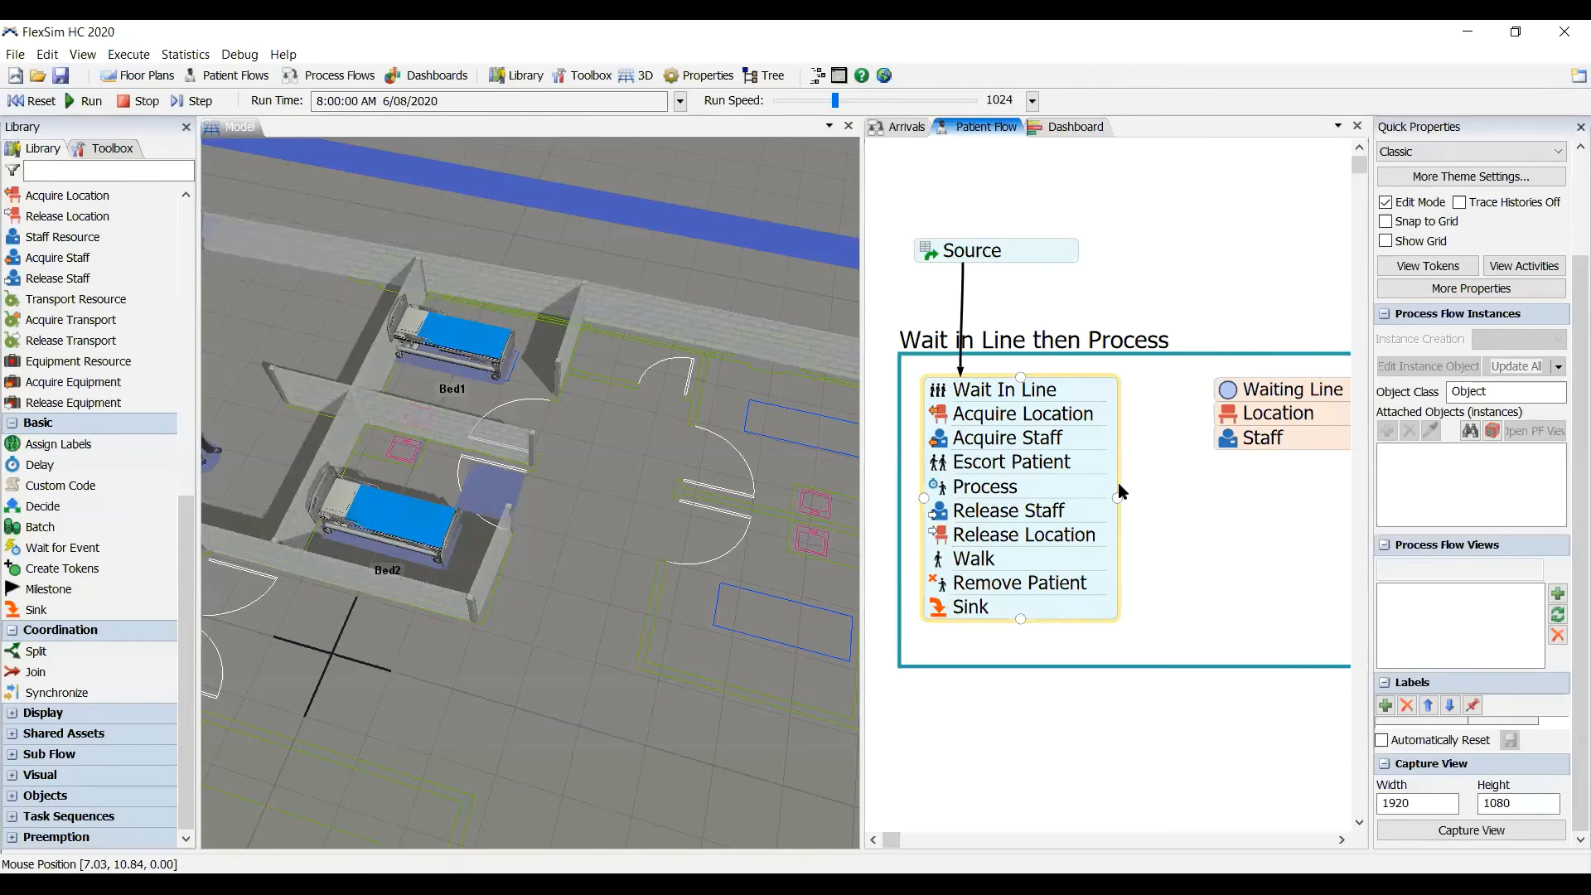
pyautogui.click(565, 574)
pyautogui.moveTo(473, 584); pyautogui.dragTo(729, 489)
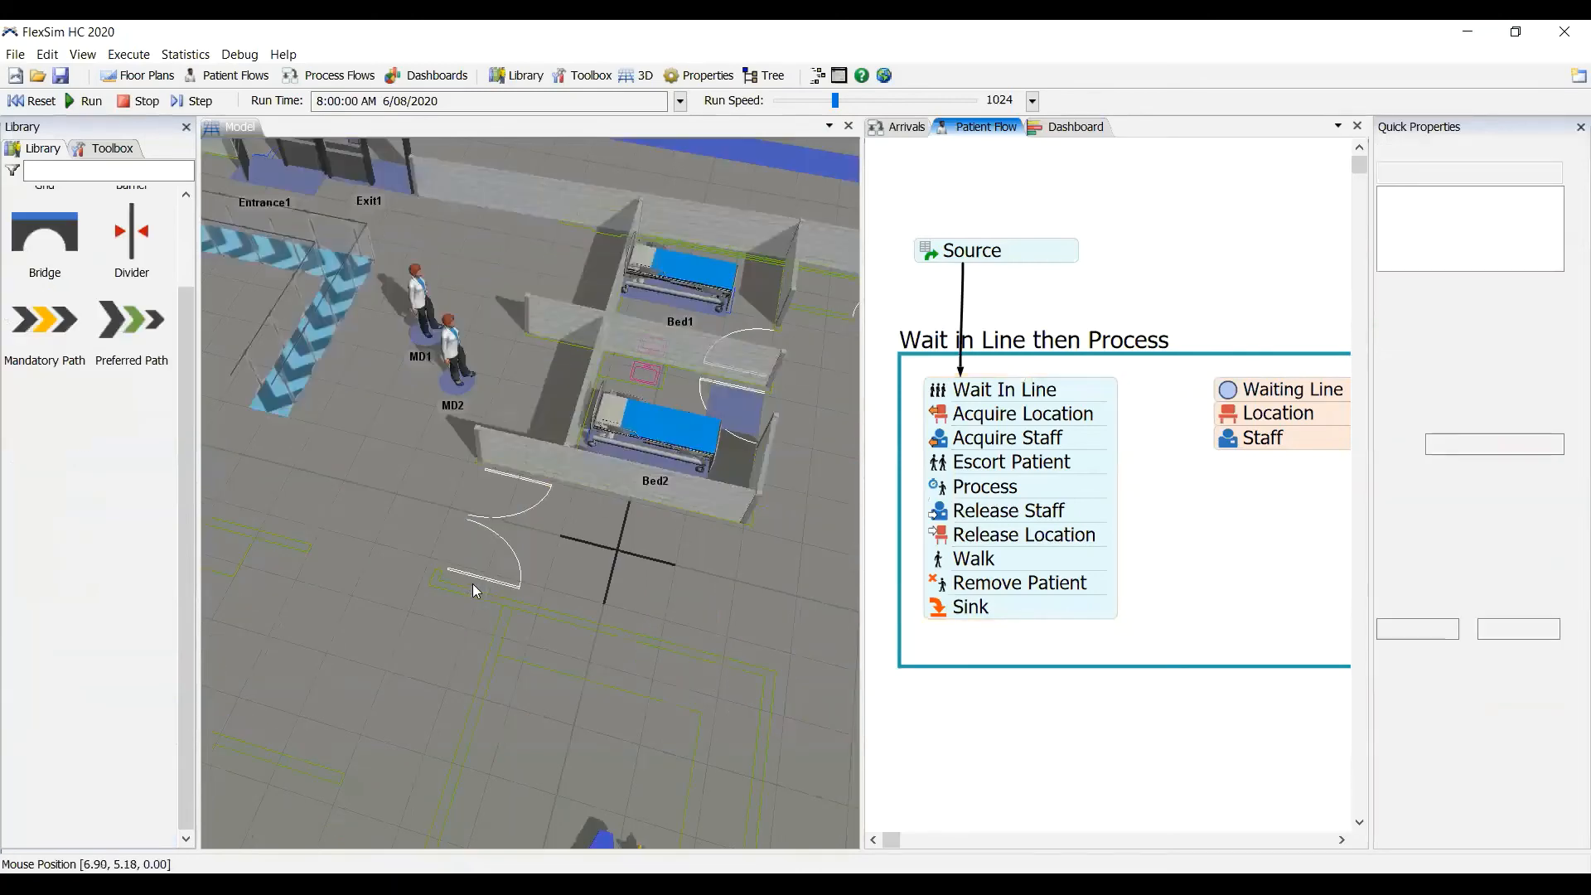
pyautogui.moveTo(492, 685); pyautogui.dragTo(604, 770)
pyautogui.moveTo(492, 679); pyautogui.dragTo(529, 711, button='right')
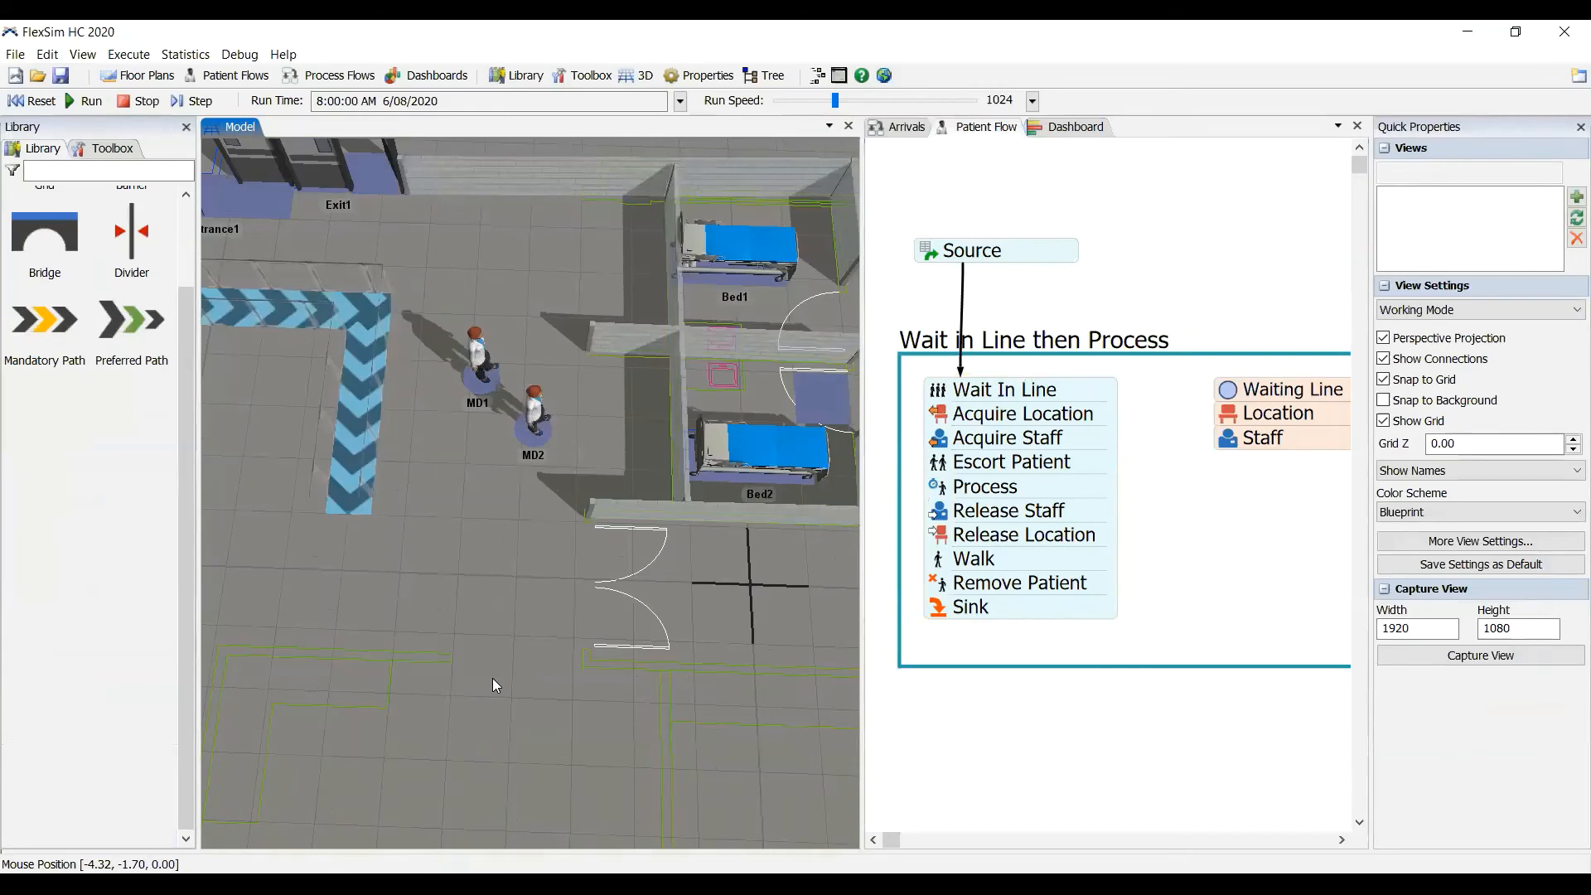
pyautogui.scroll(-2, 547, 604)
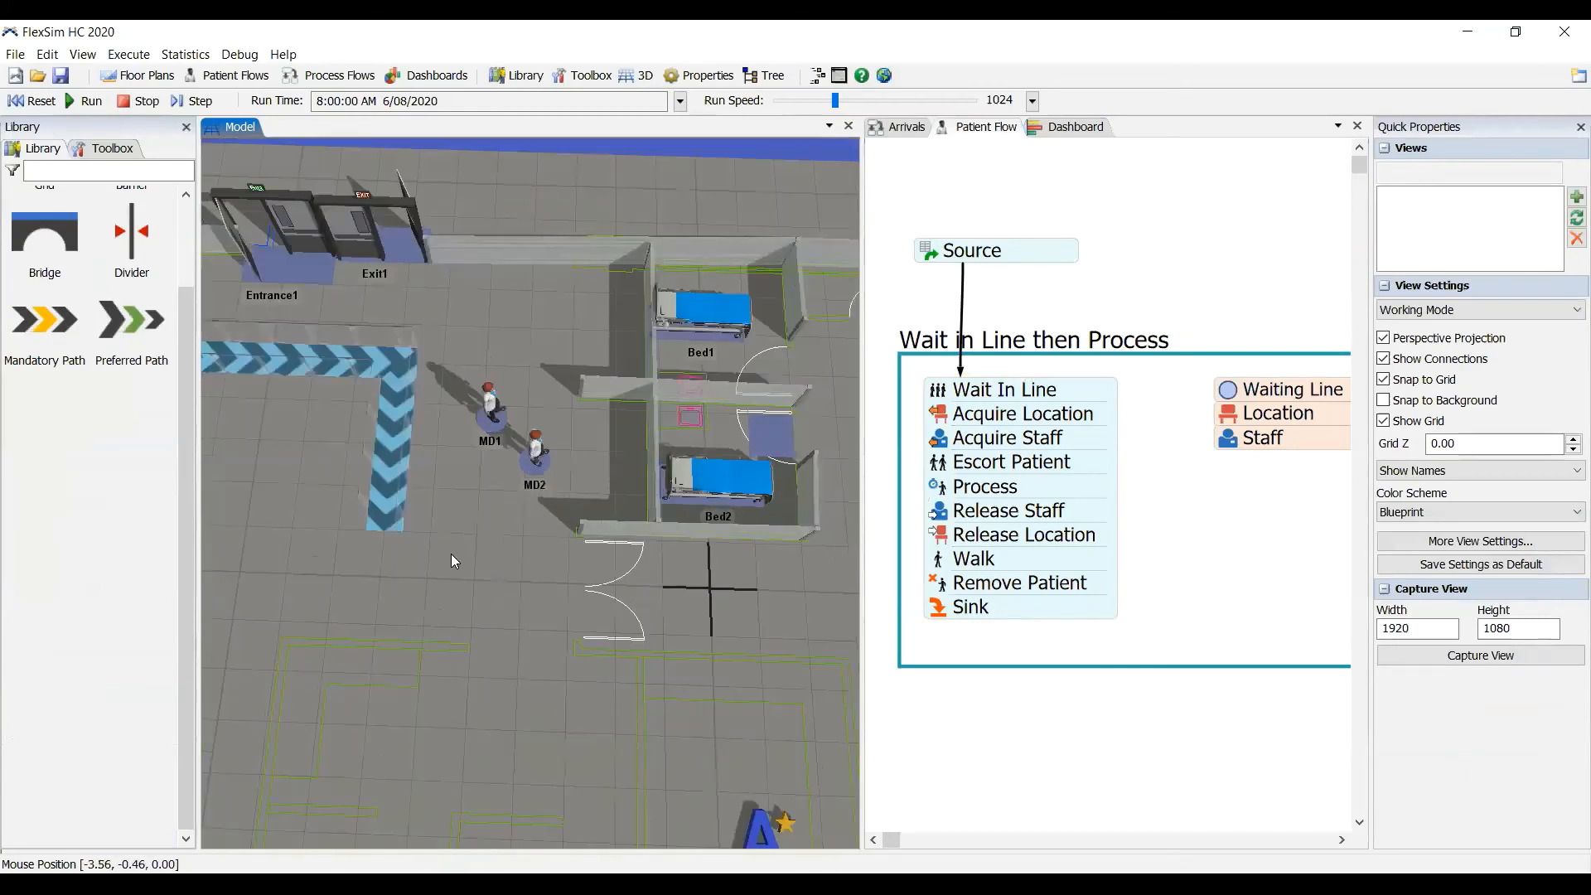
pyautogui.scroll(-2, 460, 572)
pyautogui.moveTo(625, 790); pyautogui.dragTo(623, 695, button='right')
pyautogui.moveTo(570, 518); pyautogui.dragTo(512, 624, button='right')
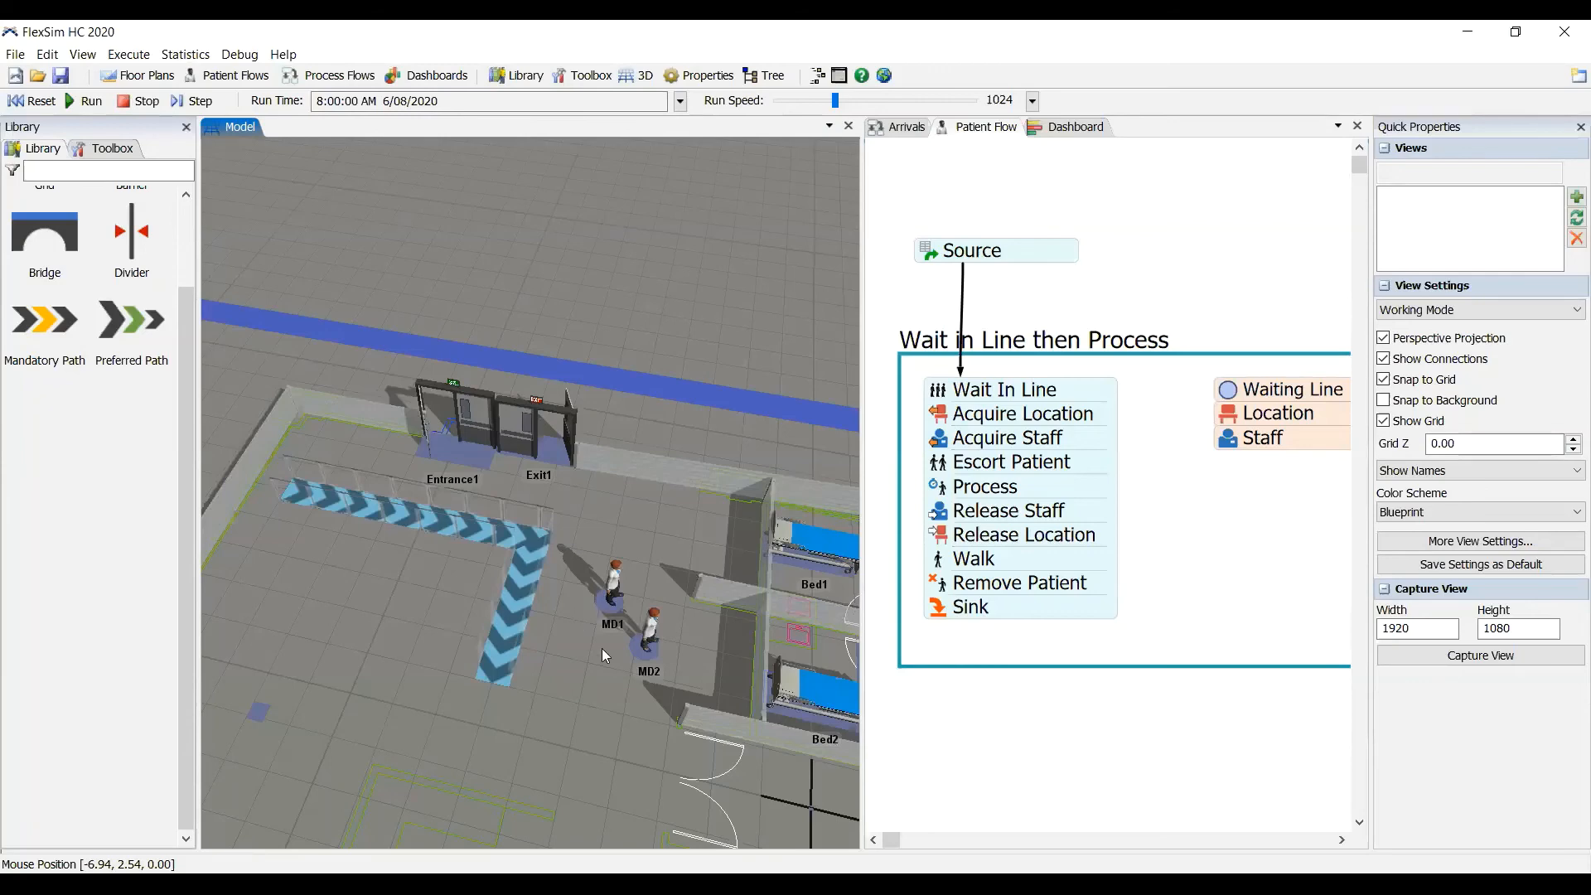
pyautogui.scroll(2, 602, 648)
pyautogui.scroll(3, 613, 519)
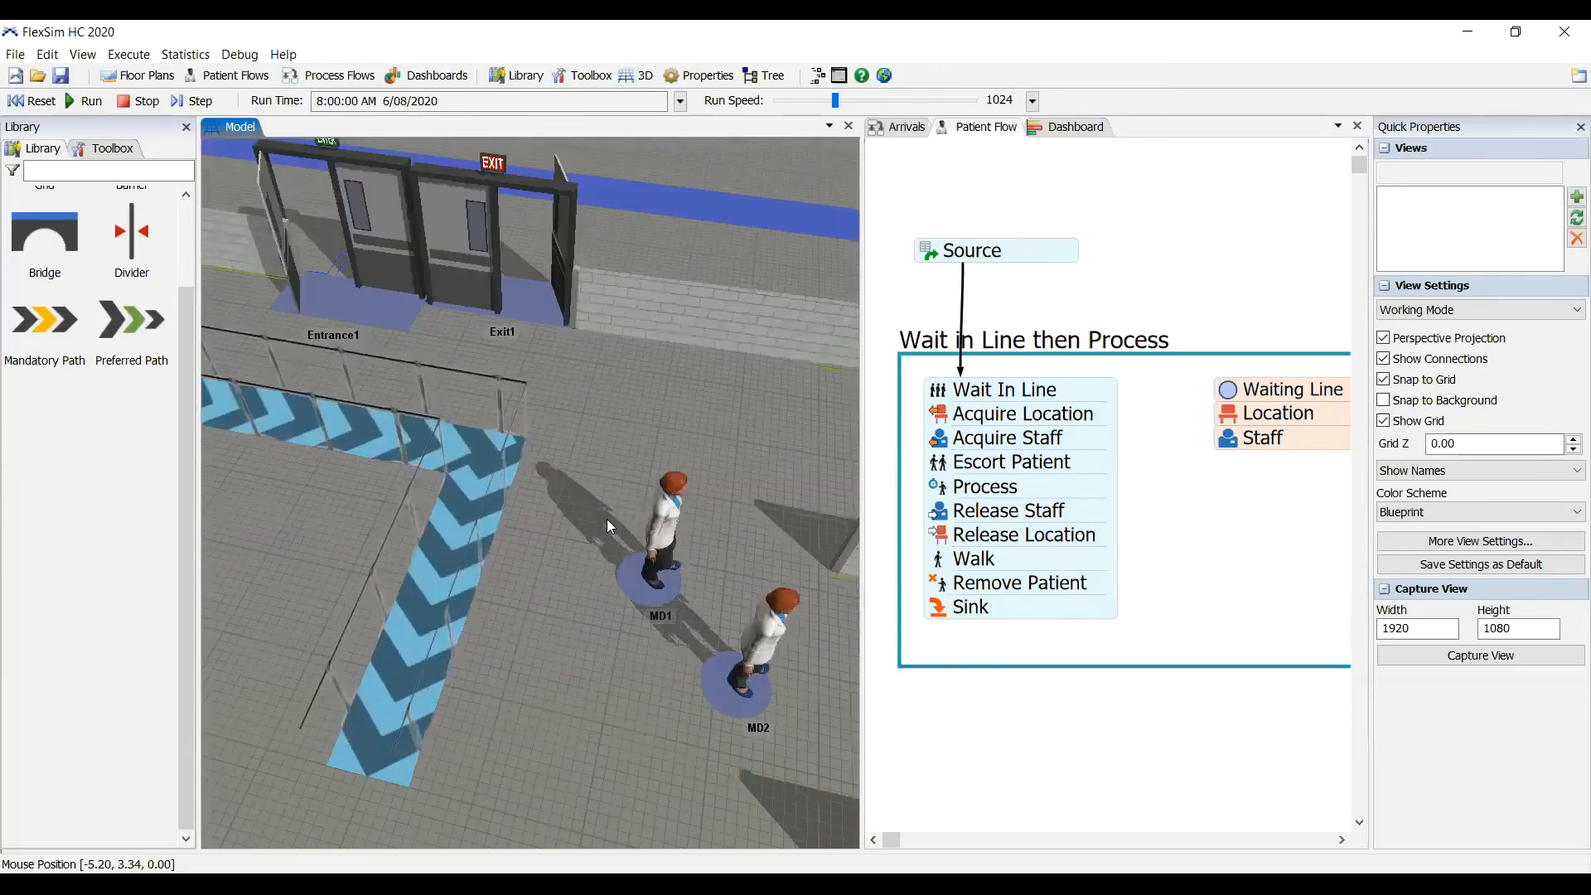
pyautogui.moveTo(603, 518); pyautogui.dragTo(601, 519, button='right')
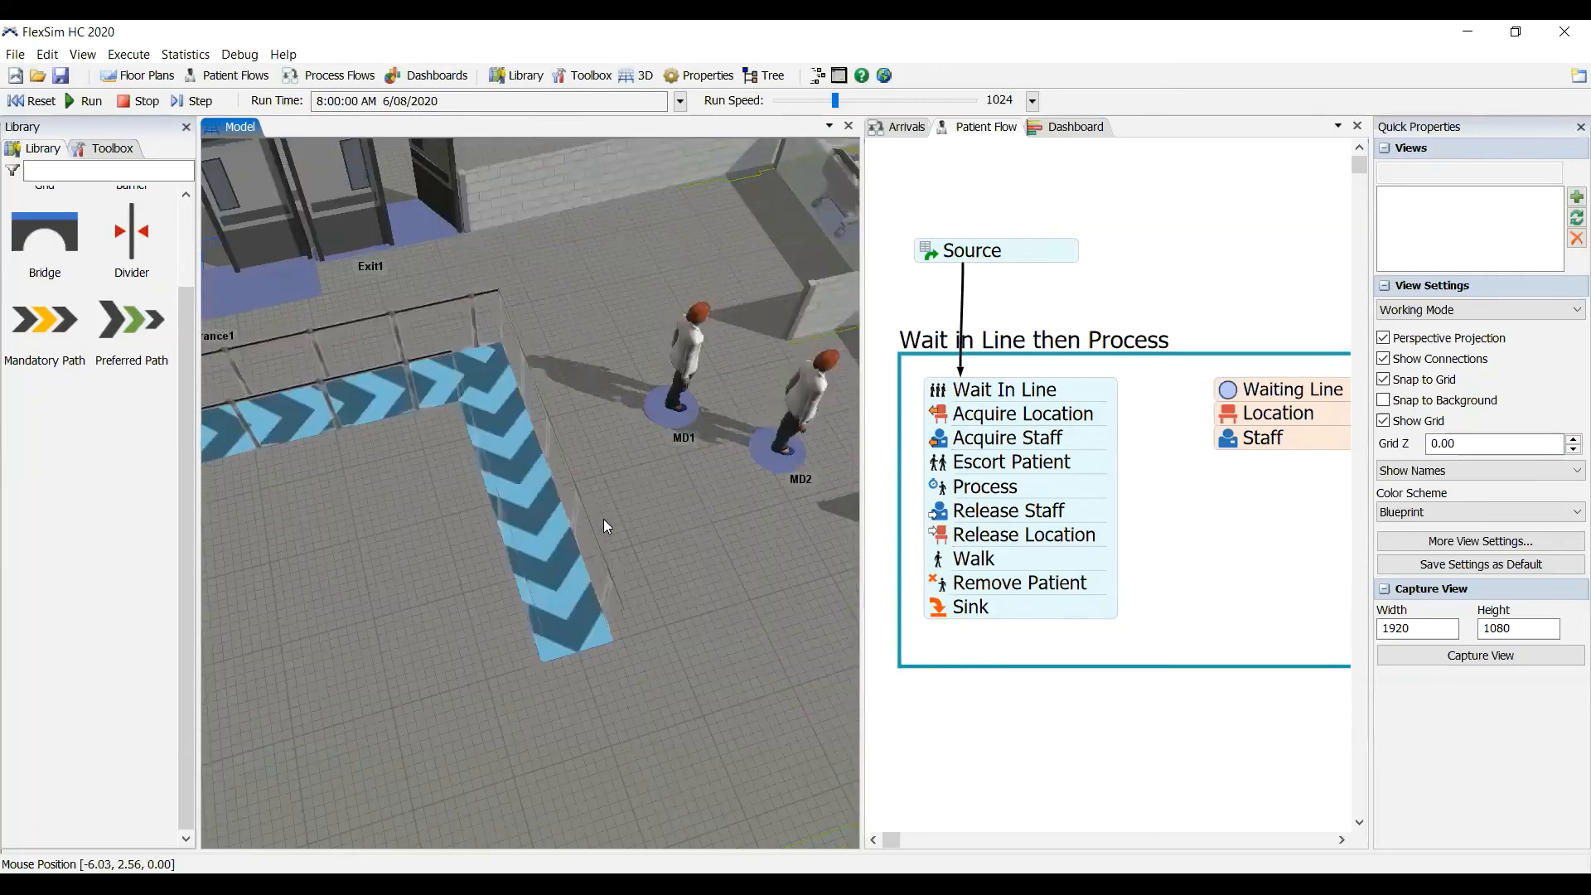
pyautogui.scroll(-2, 603, 519)
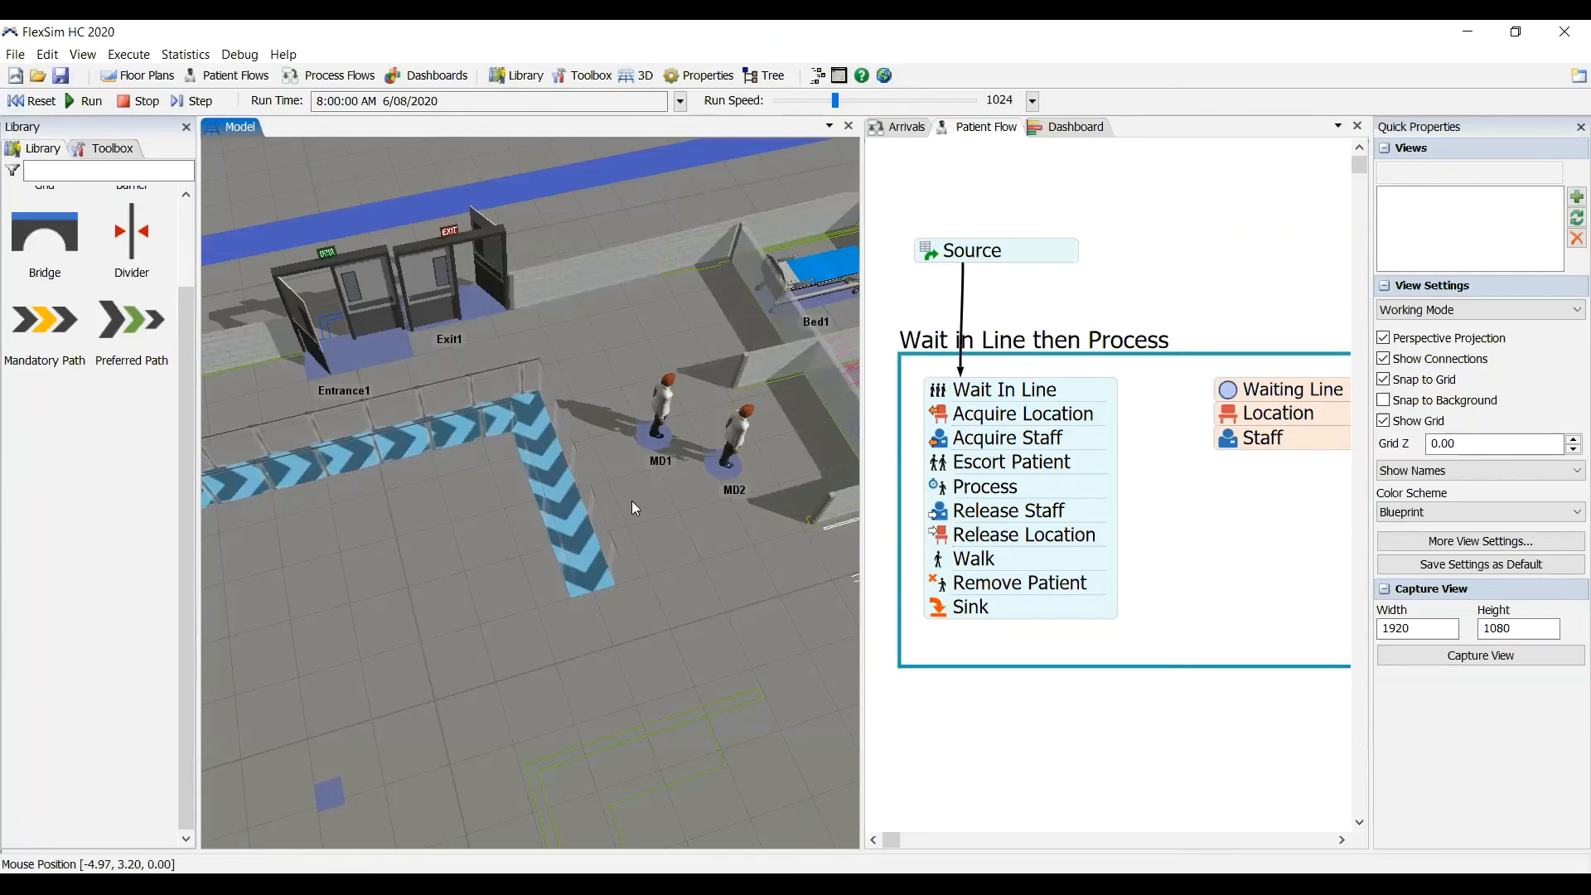
pyautogui.scroll(2, 626, 471)
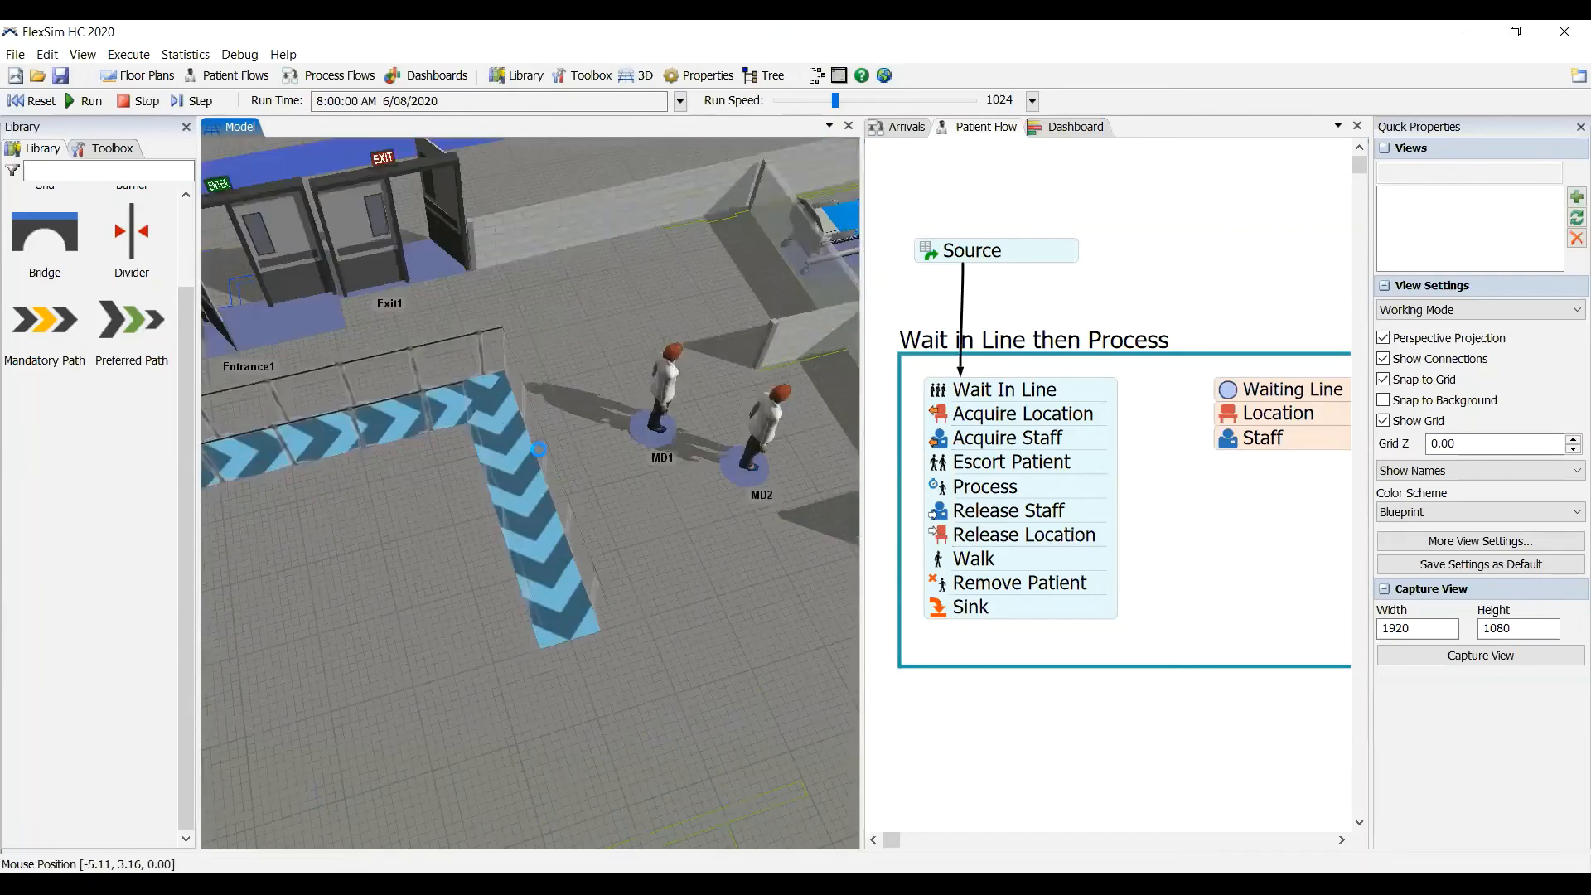
# Step: Set the waiting line's Gap Size to 2.00 m and apply the change
pyautogui.moveTo(539, 450); pyautogui.dragTo(653, 137, button='right')
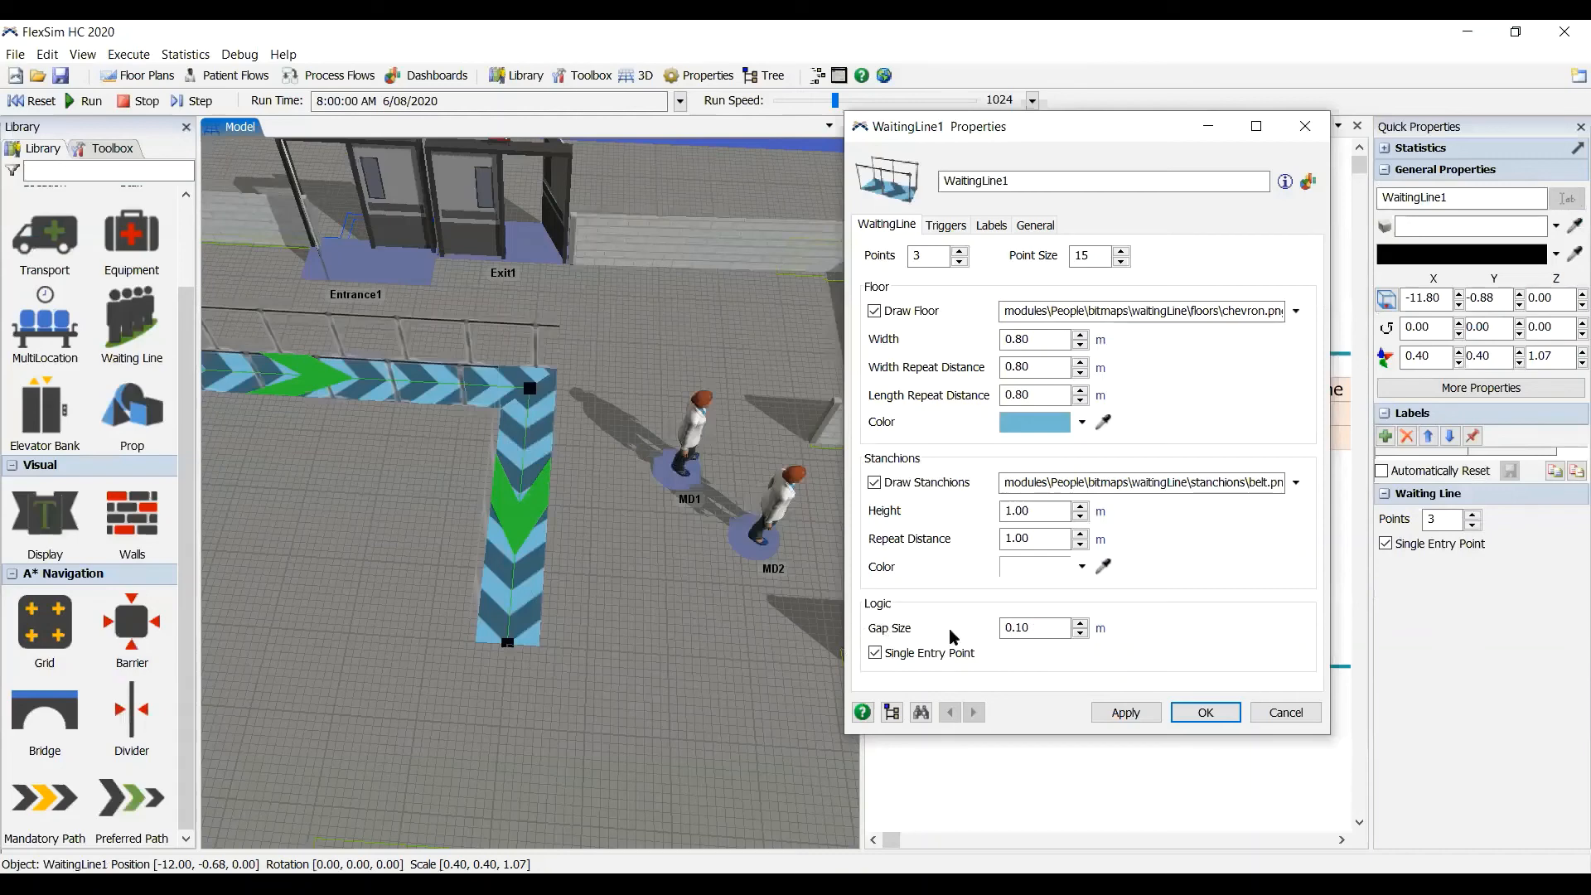
pyautogui.click(1079, 624)
pyautogui.click(1079, 624)
pyautogui.click(1079, 624)
pyautogui.click(1079, 624)
pyautogui.click(1079, 624)
pyautogui.click(1079, 624)
pyautogui.click(1078, 623)
pyautogui.click(1079, 624)
pyautogui.click(1080, 623)
pyautogui.click(1080, 623)
pyautogui.click(1080, 623)
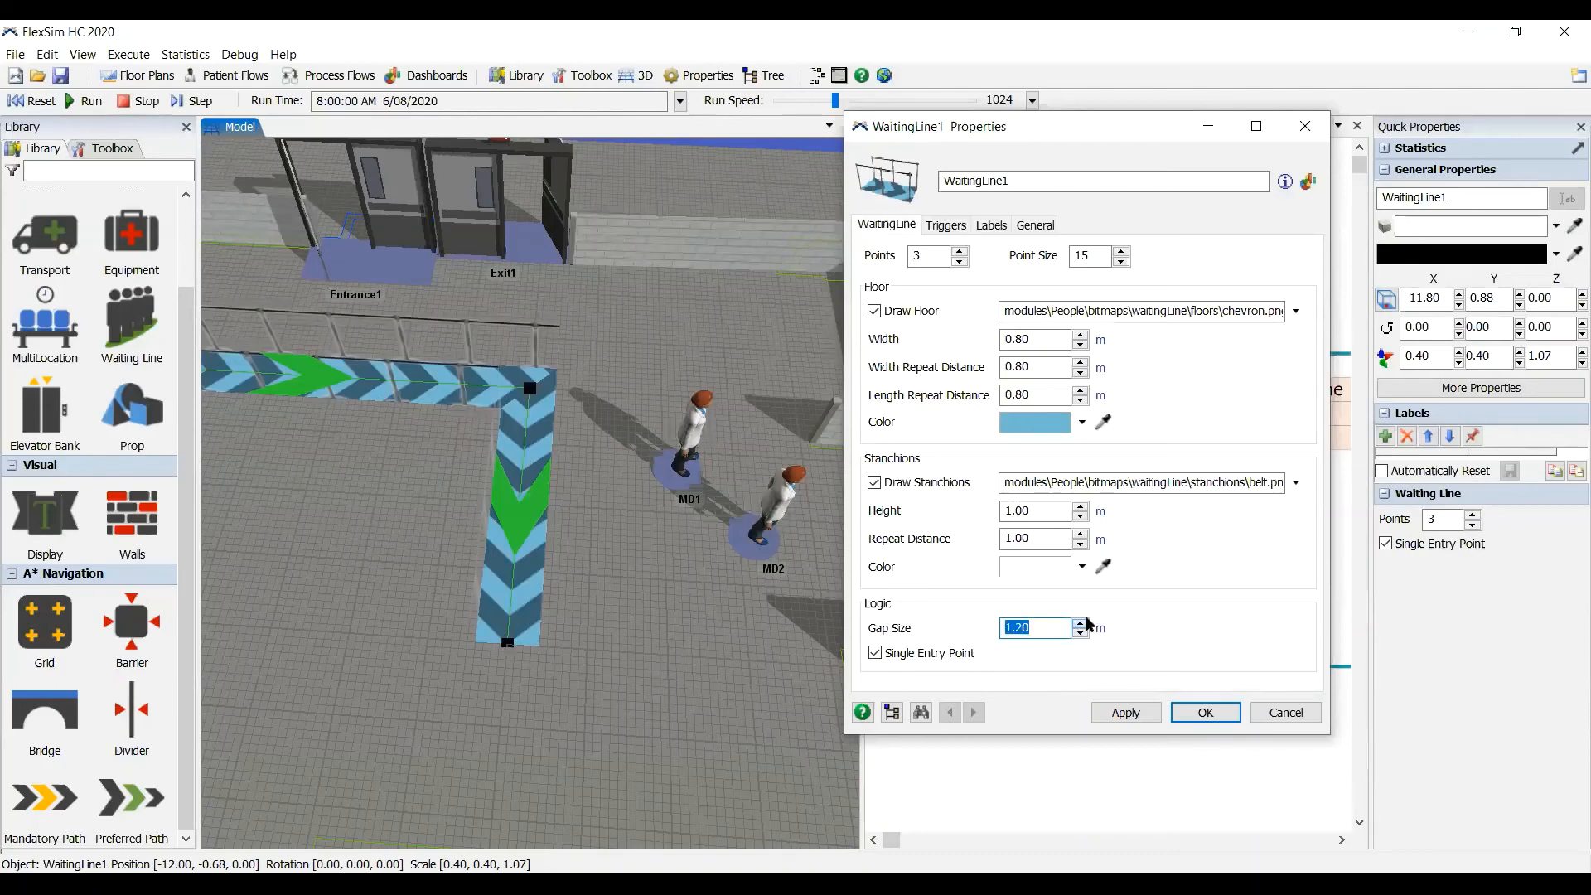
pyautogui.click(1081, 624)
pyautogui.click(1080, 624)
pyautogui.click(1080, 624)
pyautogui.click(1080, 624)
pyautogui.click(1080, 623)
pyautogui.click(1080, 624)
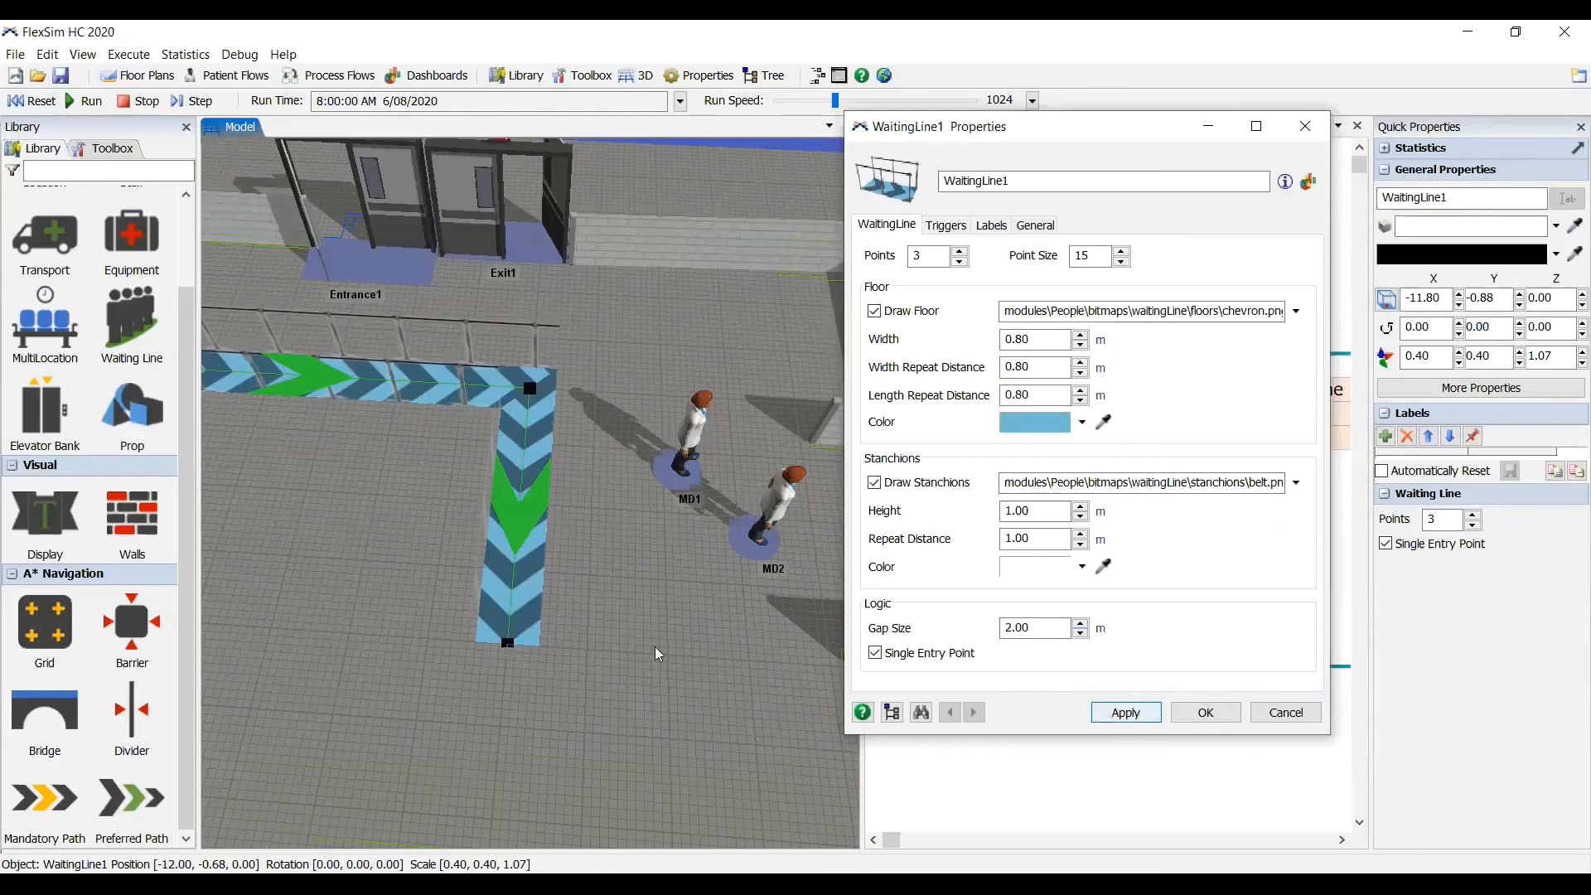
pyautogui.press('Return')
# Step: Reset and rerun the simulation until patients queue in the waiting line, and slow the run speed to 0.30
pyautogui.click(55, 102)
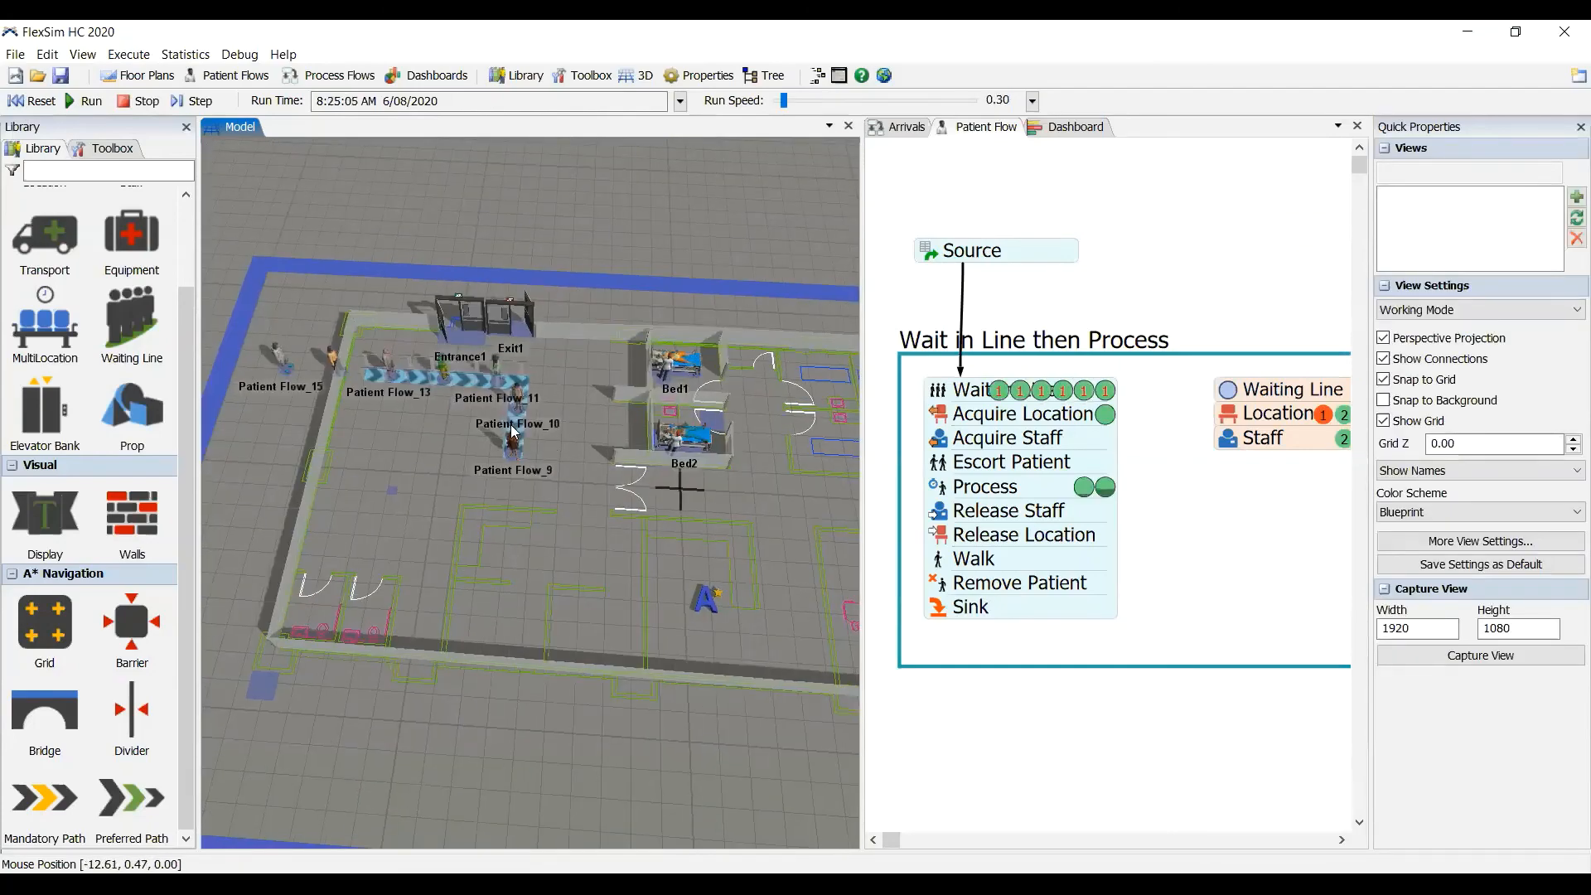
pyautogui.scroll(5, 501, 436)
pyautogui.scroll(-5, 513, 438)
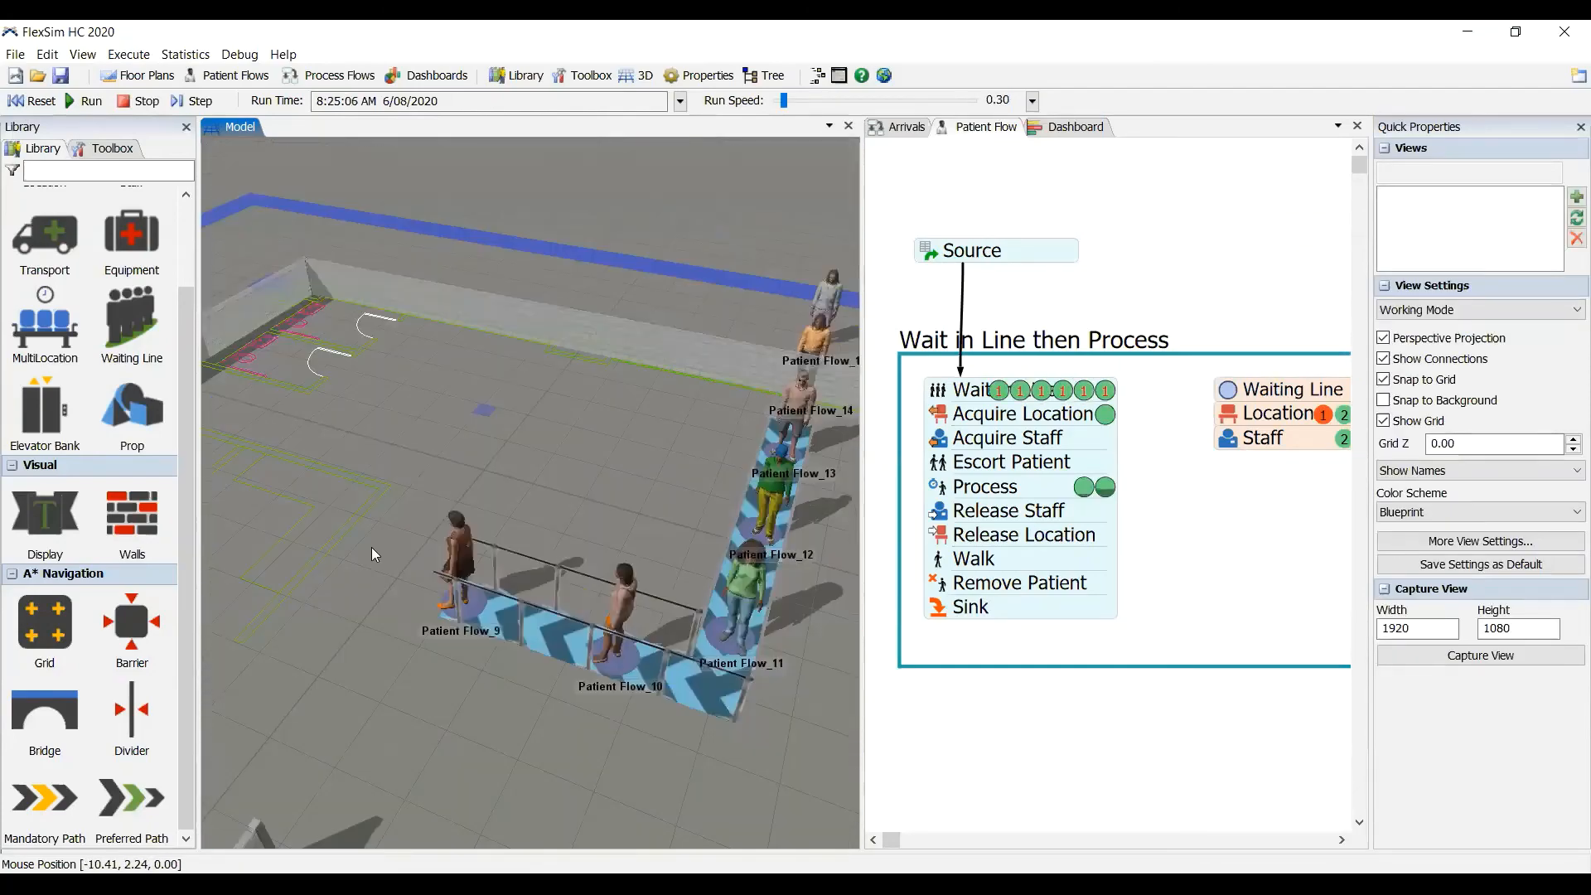
# Step: Examine the spacing between the queued patients from several angles, including those standing beyond the end of the waiting line
pyautogui.scroll(2, 655, 529)
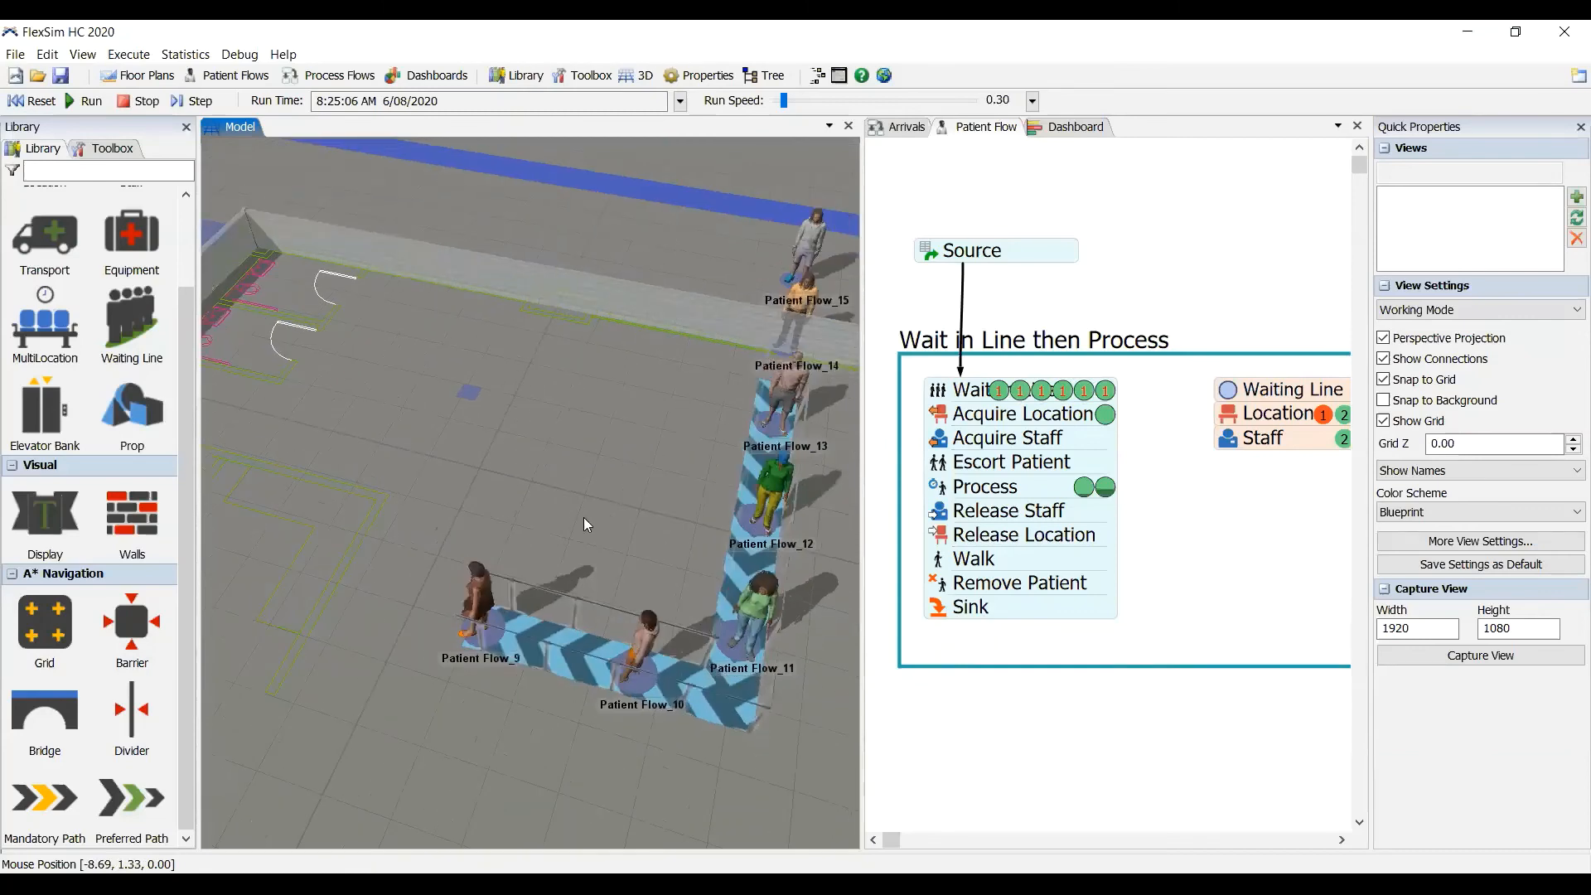
pyautogui.moveTo(572, 521); pyautogui.dragTo(547, 527, button='right')
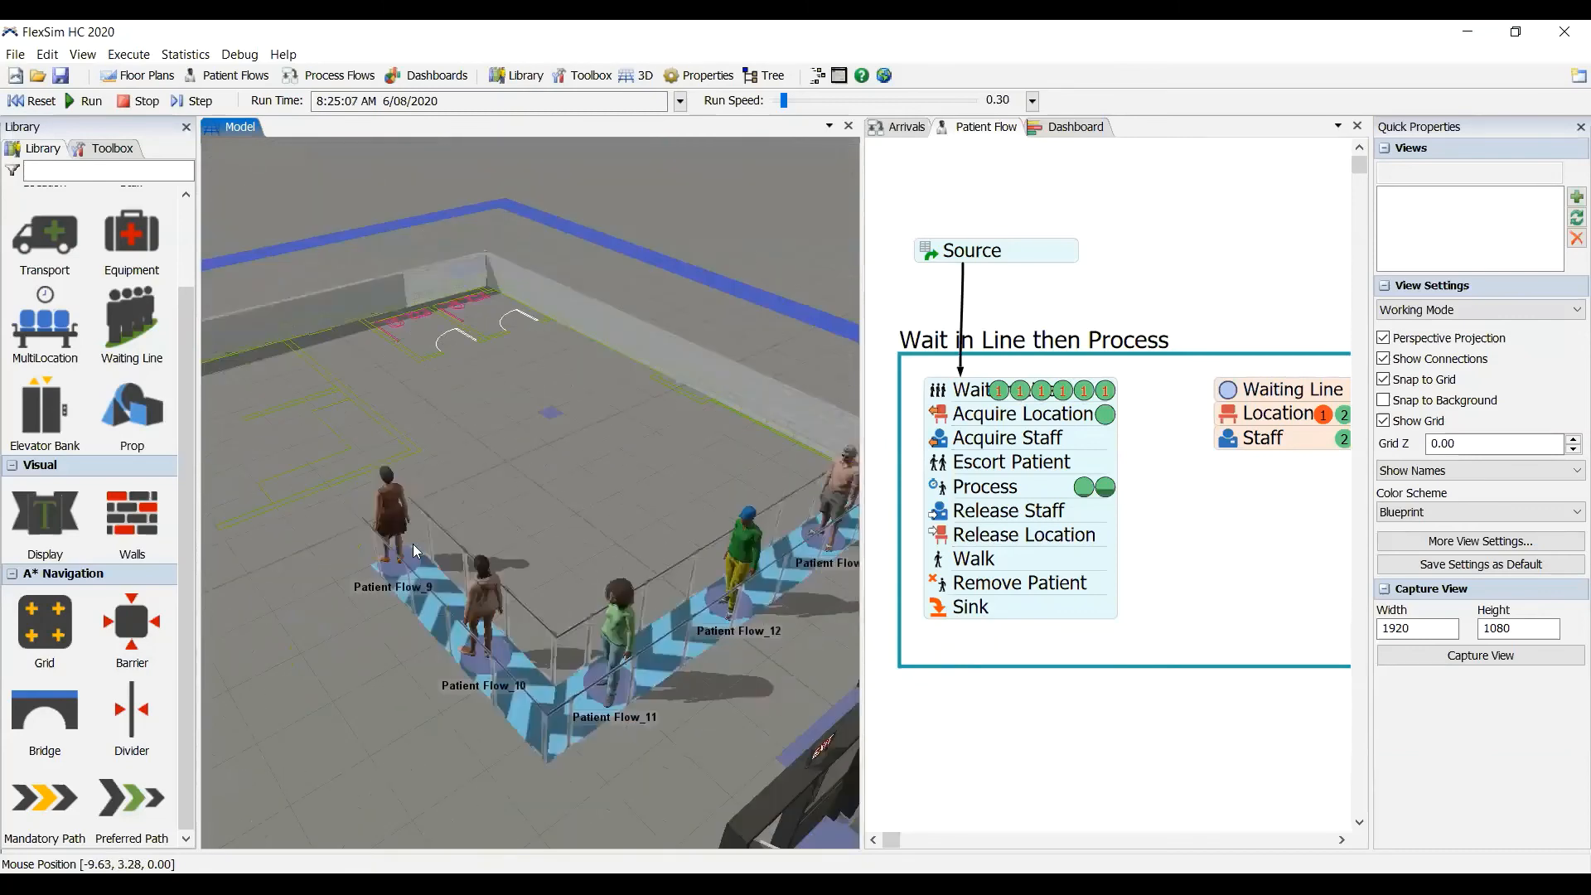
pyautogui.moveTo(601, 403); pyautogui.dragTo(692, 392, button='right')
pyautogui.moveTo(560, 478); pyautogui.dragTo(452, 461, button='right')
pyautogui.scroll(5, 471, 524)
pyautogui.scroll(-5, 471, 524)
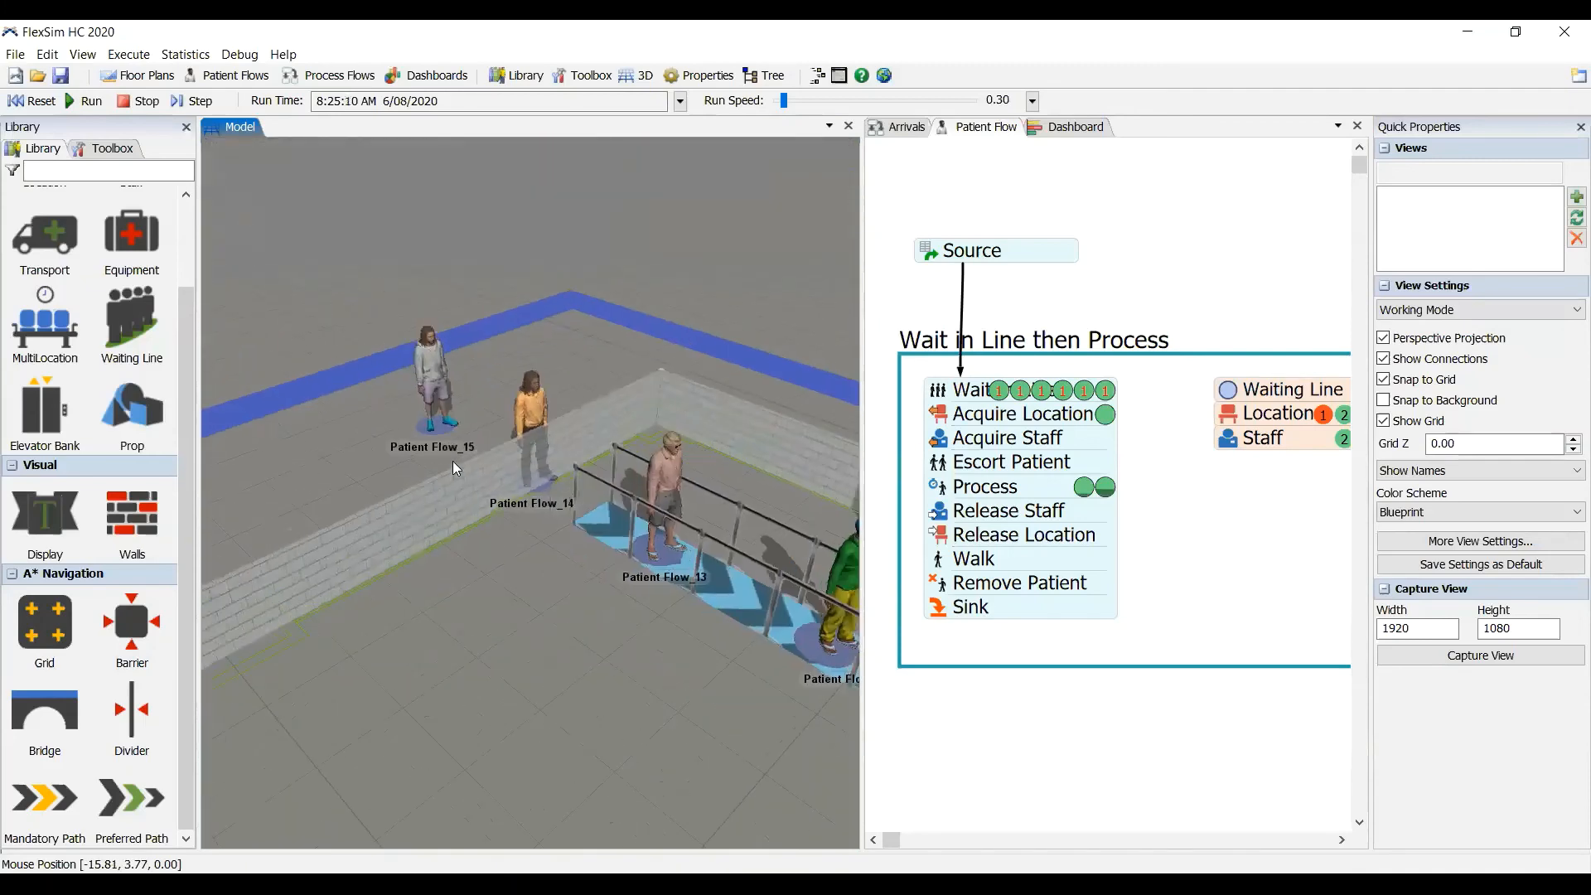
pyautogui.moveTo(516, 502); pyautogui.dragTo(723, 798, button='right')
pyautogui.scroll(5, 339, 627)
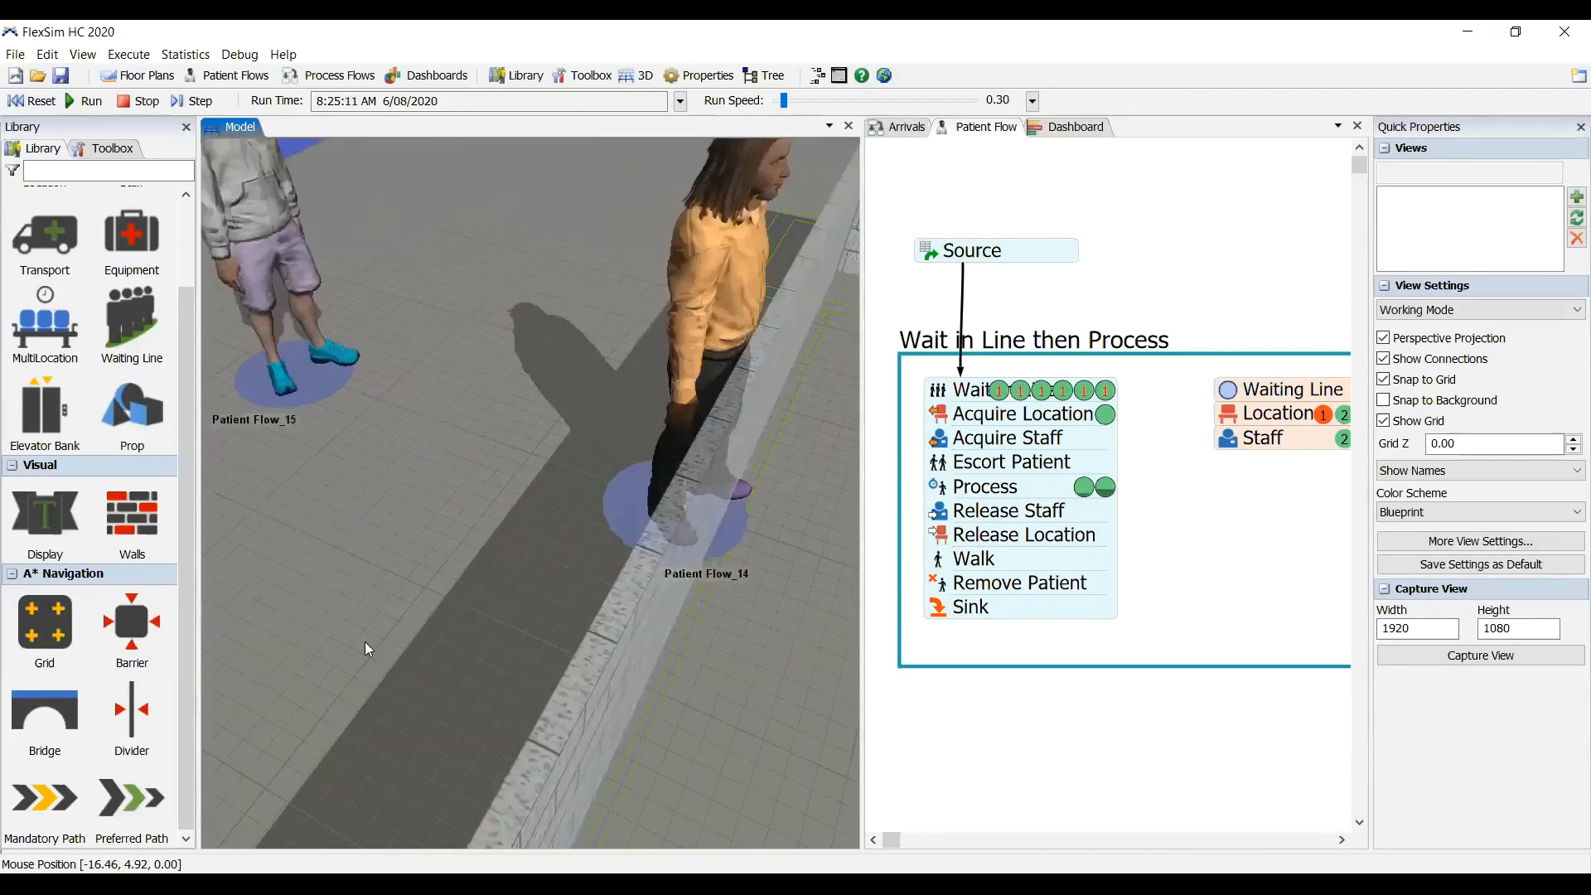
pyautogui.moveTo(418, 642); pyautogui.dragTo(132, 519, button='right')
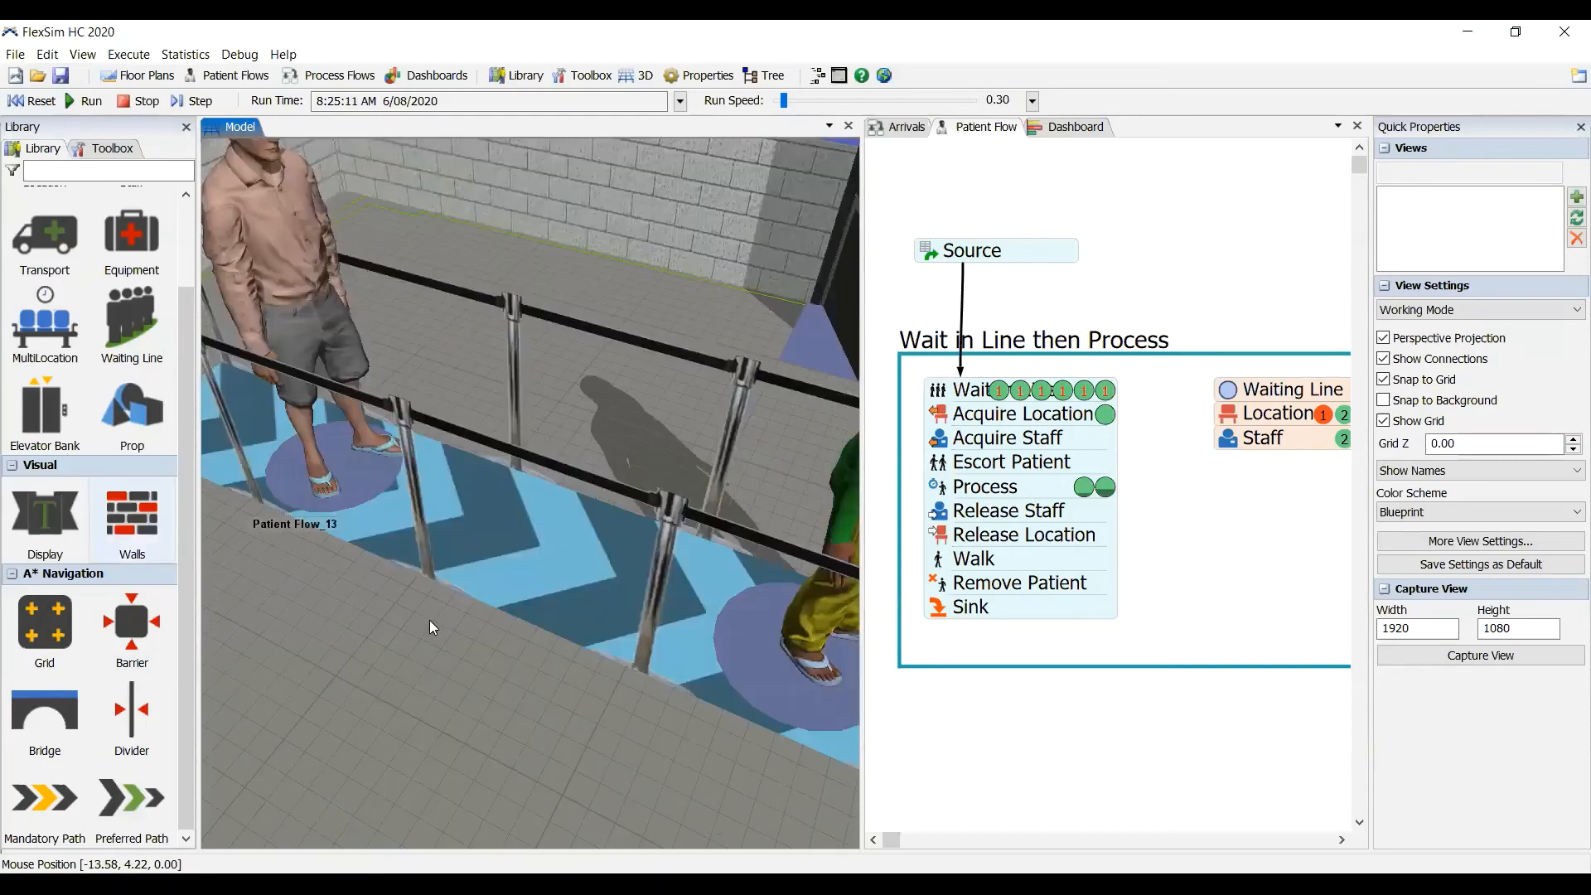
pyautogui.scroll(-3, 430, 620)
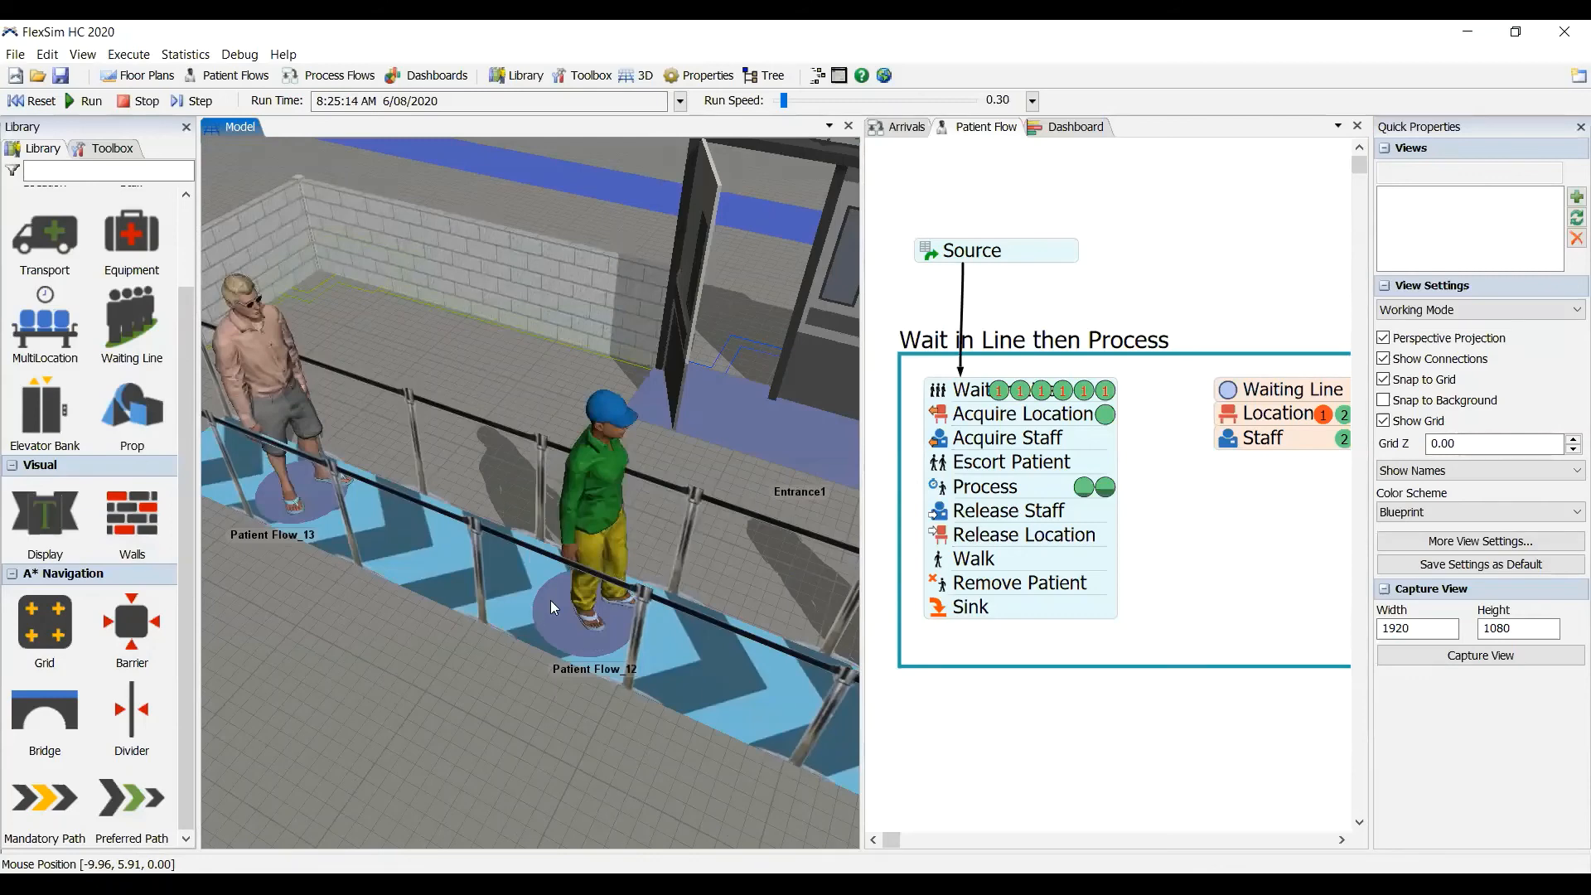
pyautogui.scroll(-2, 551, 600)
pyautogui.scroll(-3, 552, 607)
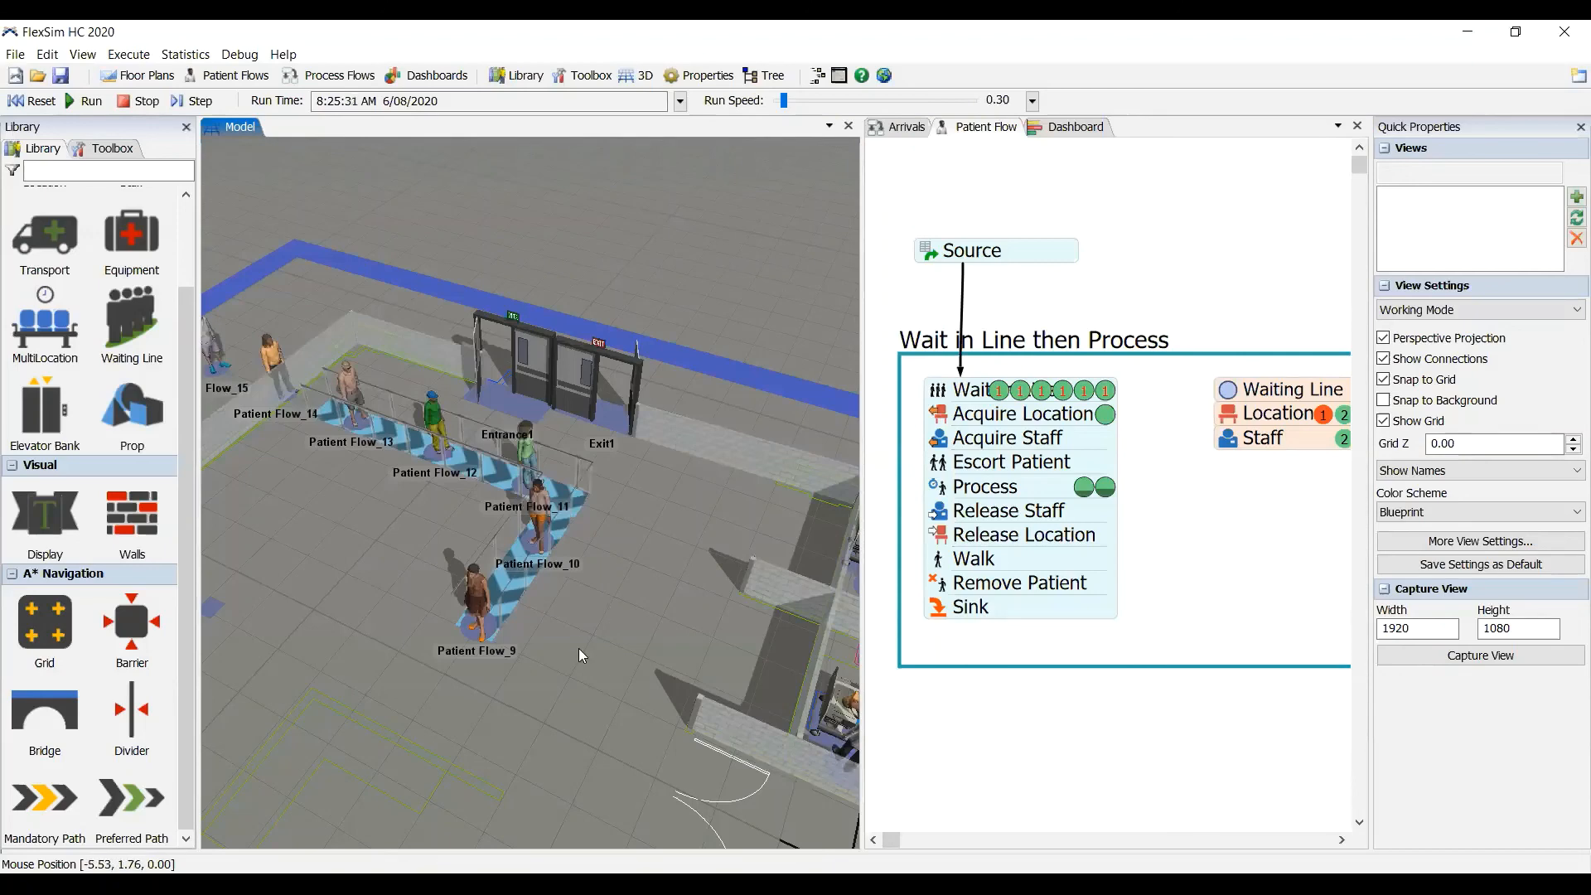
# Step: Bring up the dashboard charts and view the queue, staff and beds across the emergency room floor in the 3D model
pyautogui.moveTo(580, 648); pyautogui.dragTo(679, 659, button='right')
pyautogui.moveTo(1122, 390); pyautogui.dragTo(946, 458, button='right')
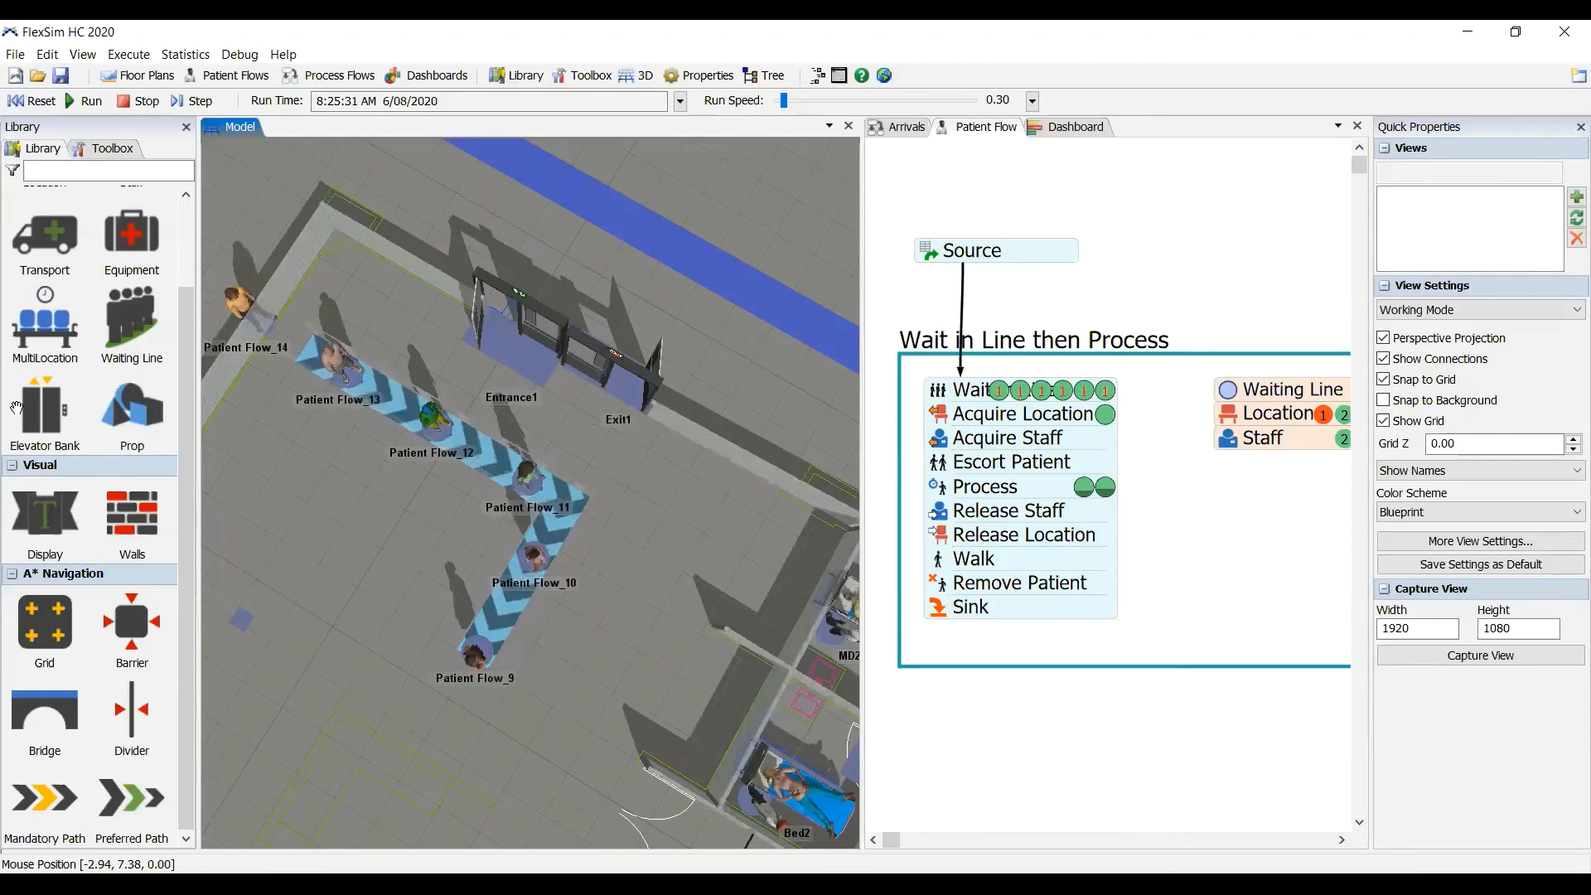
pyautogui.scroll(-3, 28, 437)
pyautogui.scroll(-2, 28, 437)
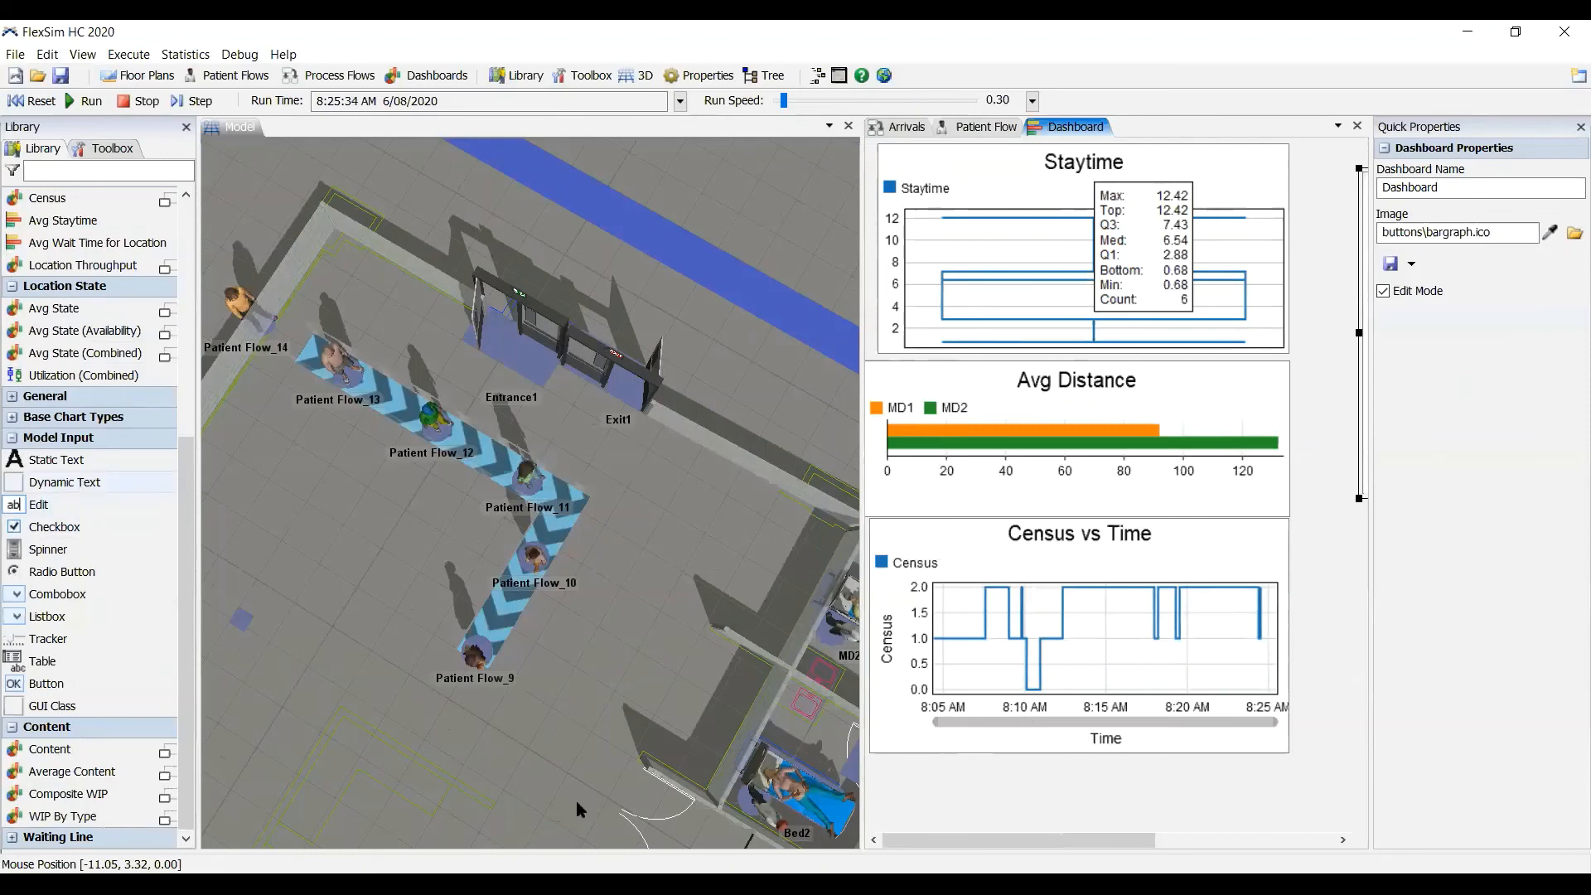
pyautogui.moveTo(530, 713); pyautogui.dragTo(1256, 819, button='right')
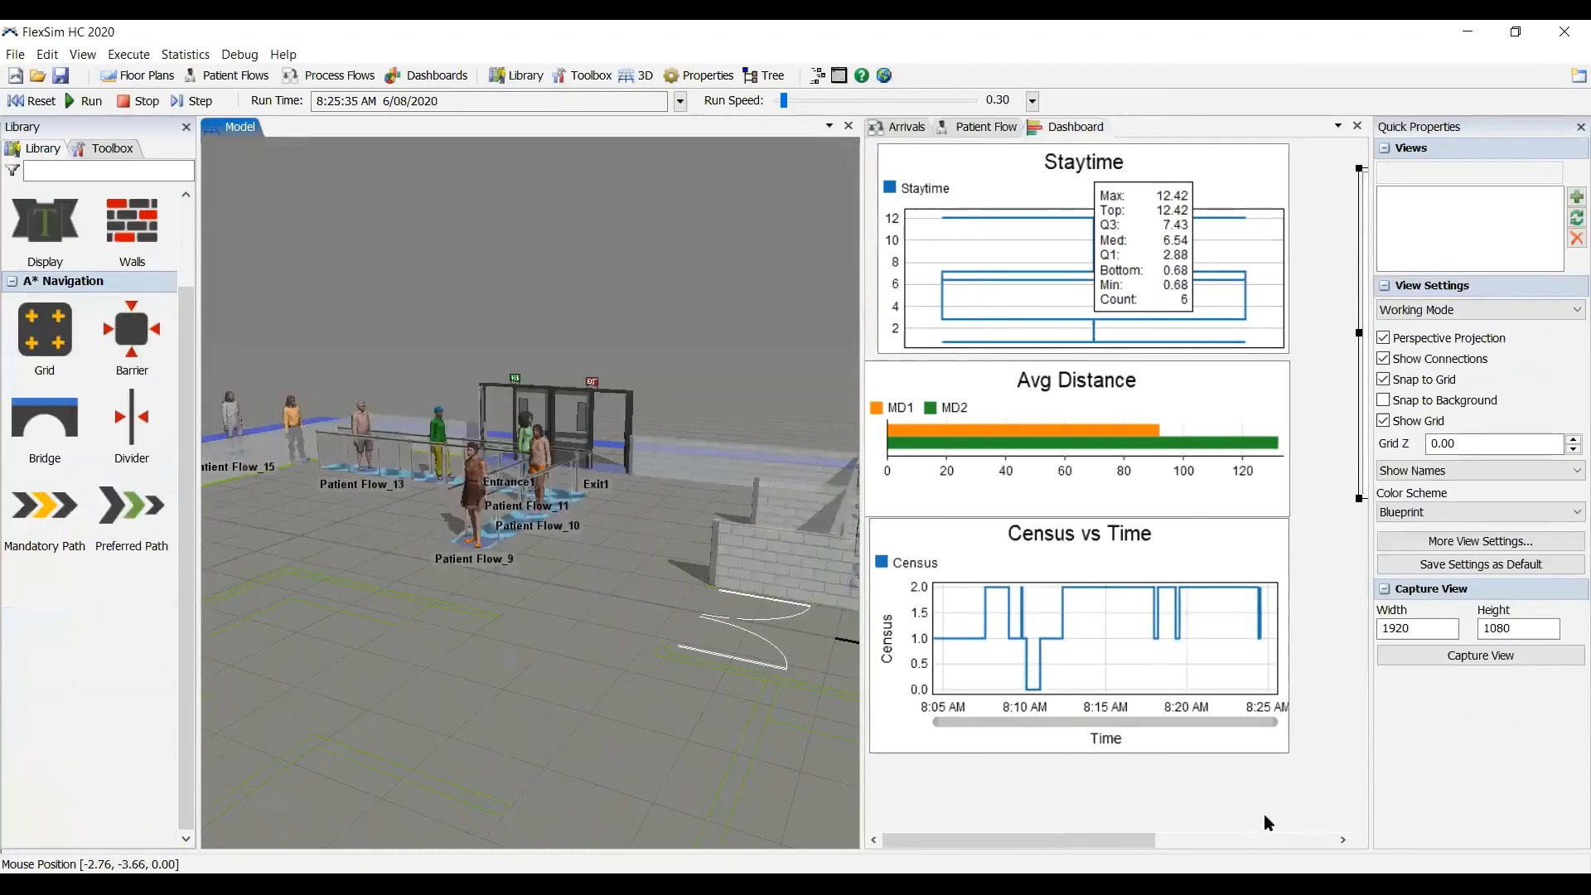
pyautogui.click(1316, 833)
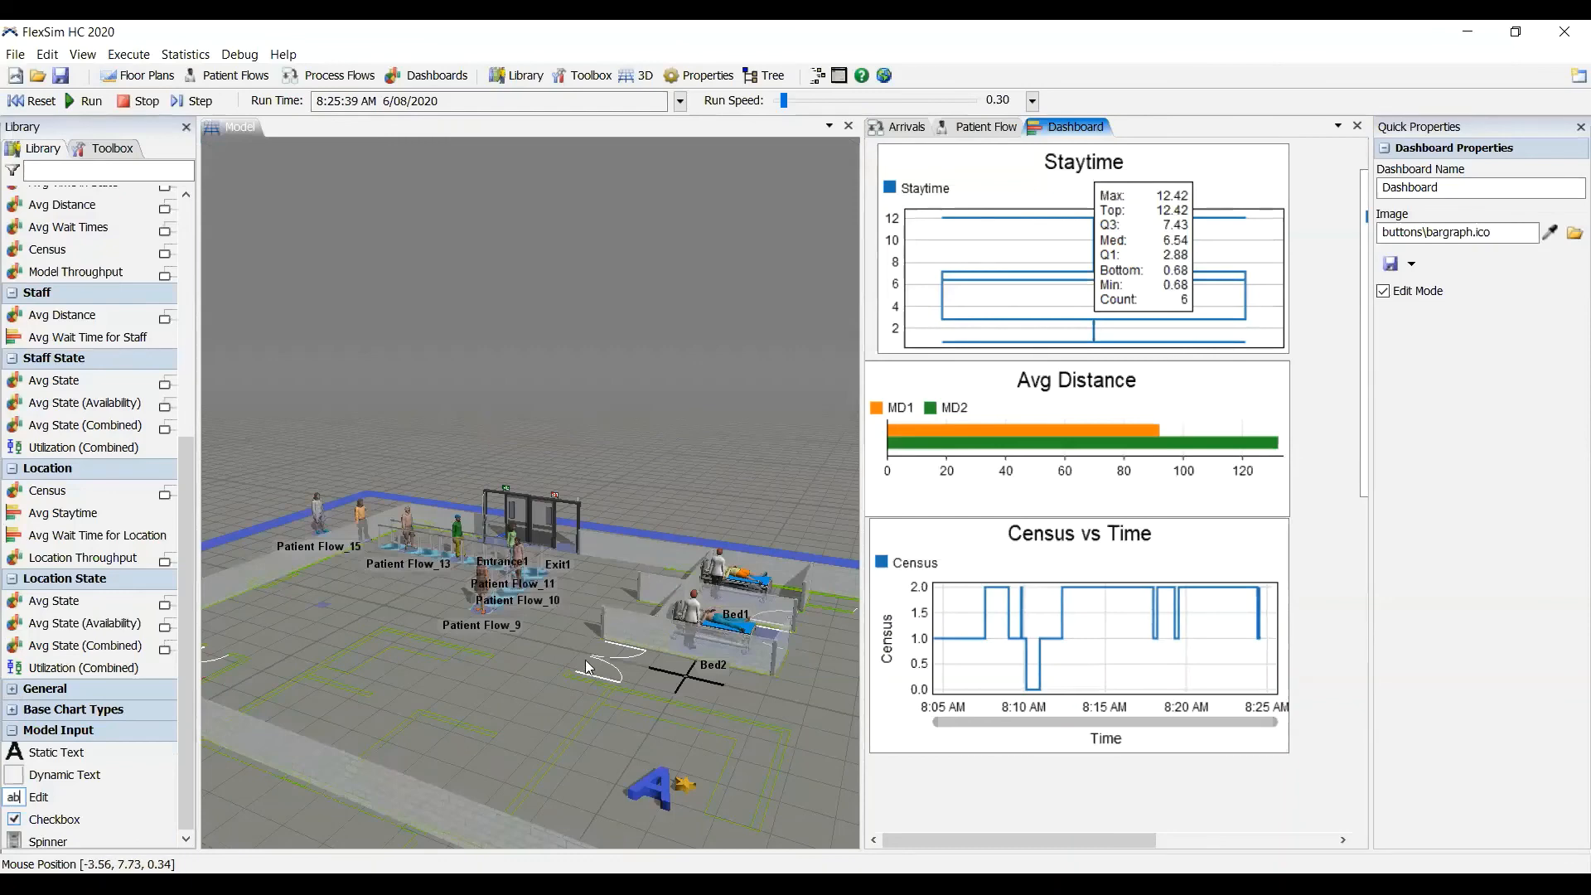
pyautogui.scroll(-2, 585, 667)
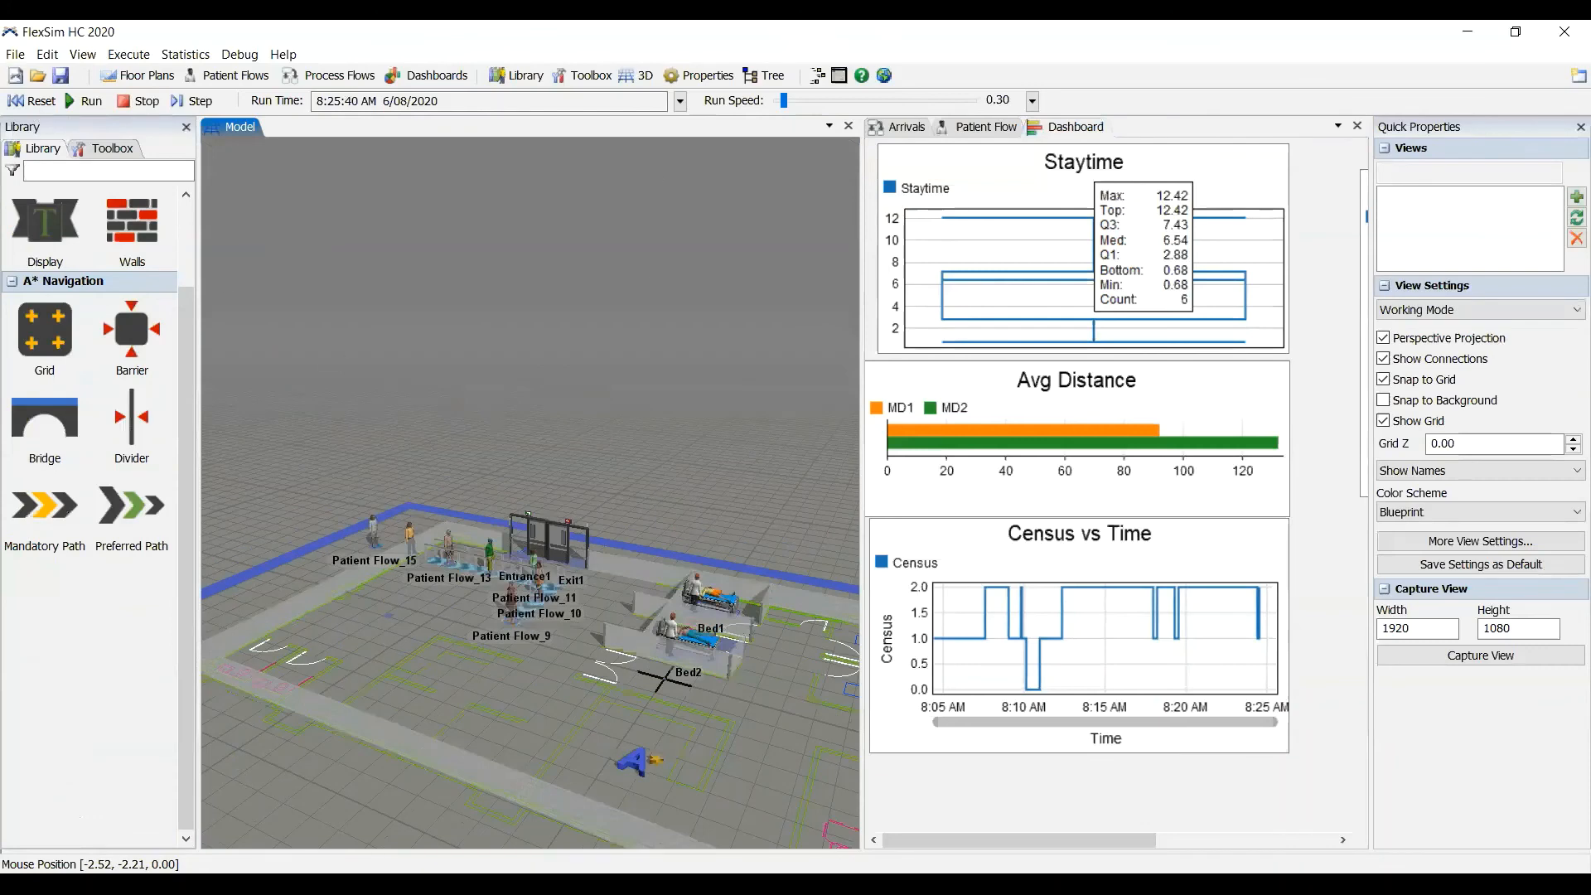
pyautogui.moveTo(531, 372); pyautogui.dragTo(556, 464, button='right')
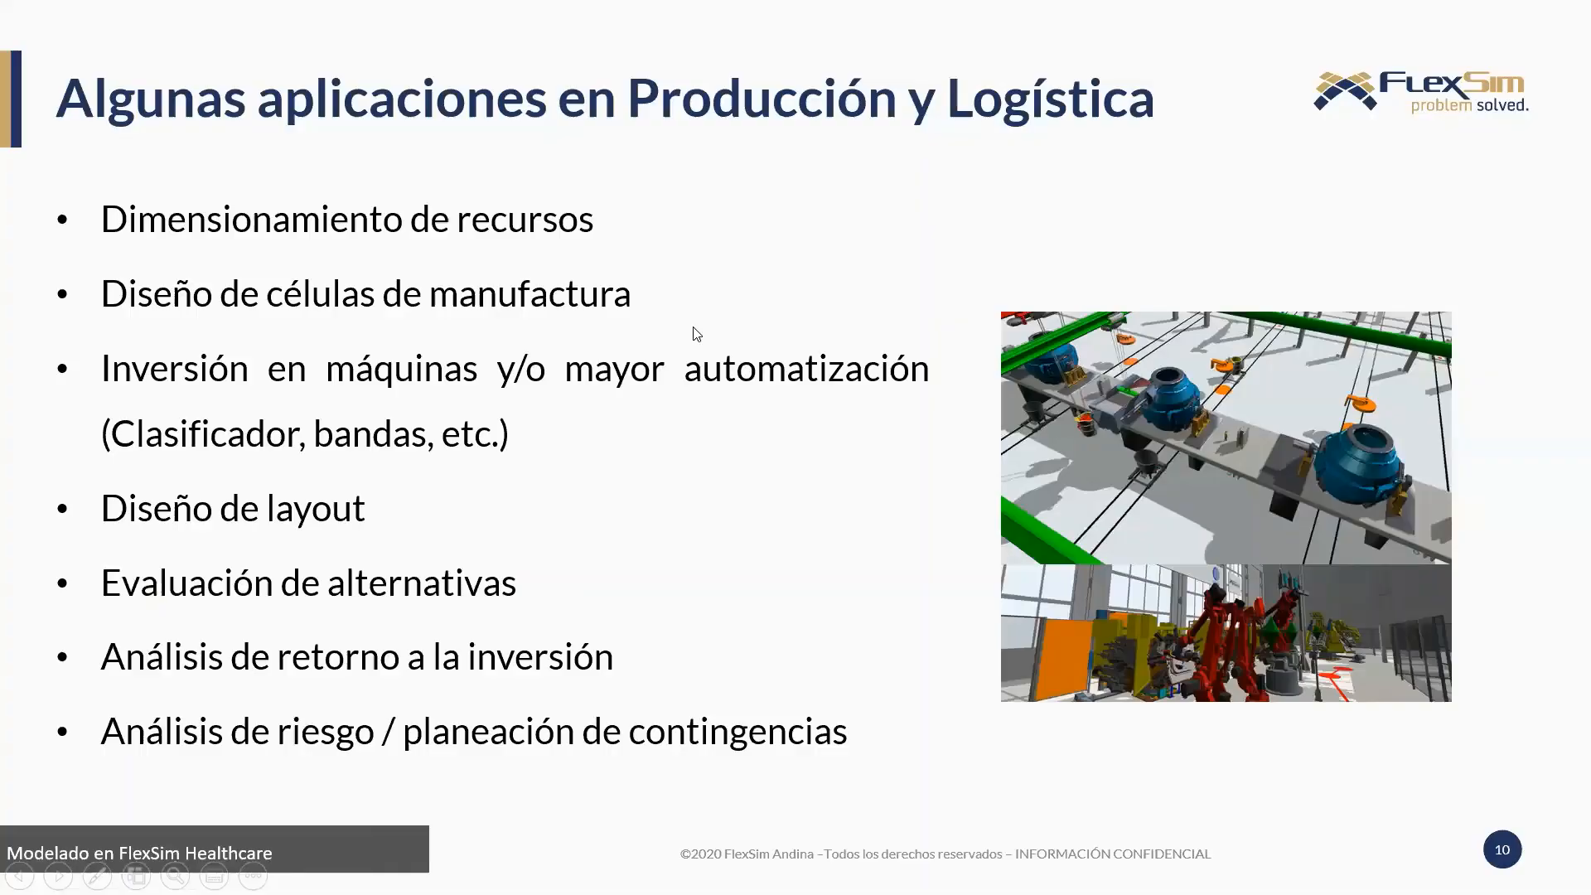
pyautogui.press('Right')
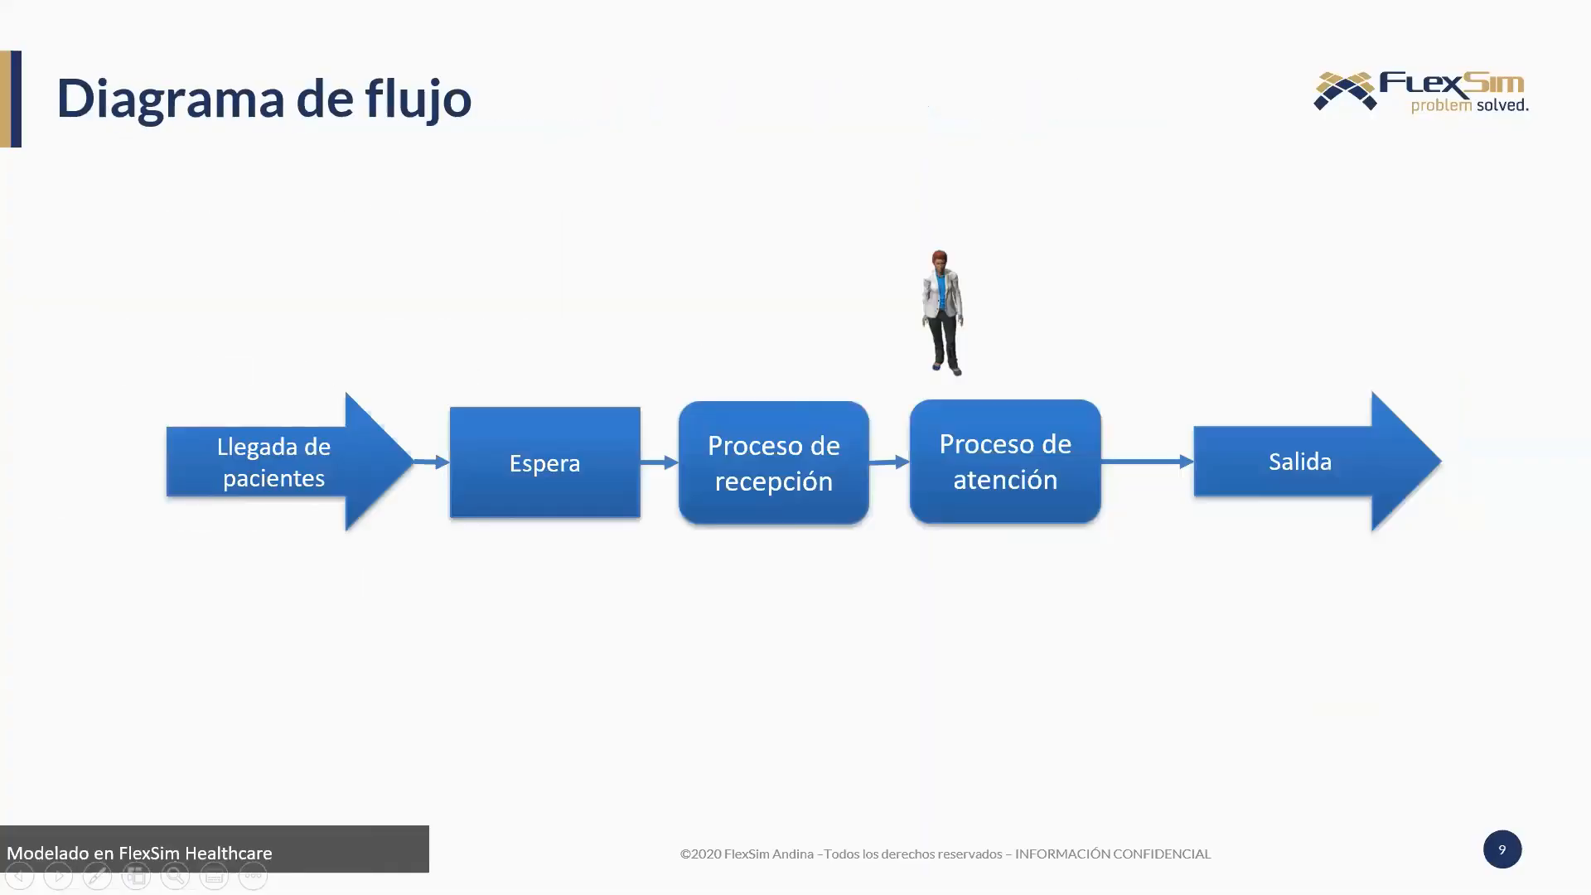